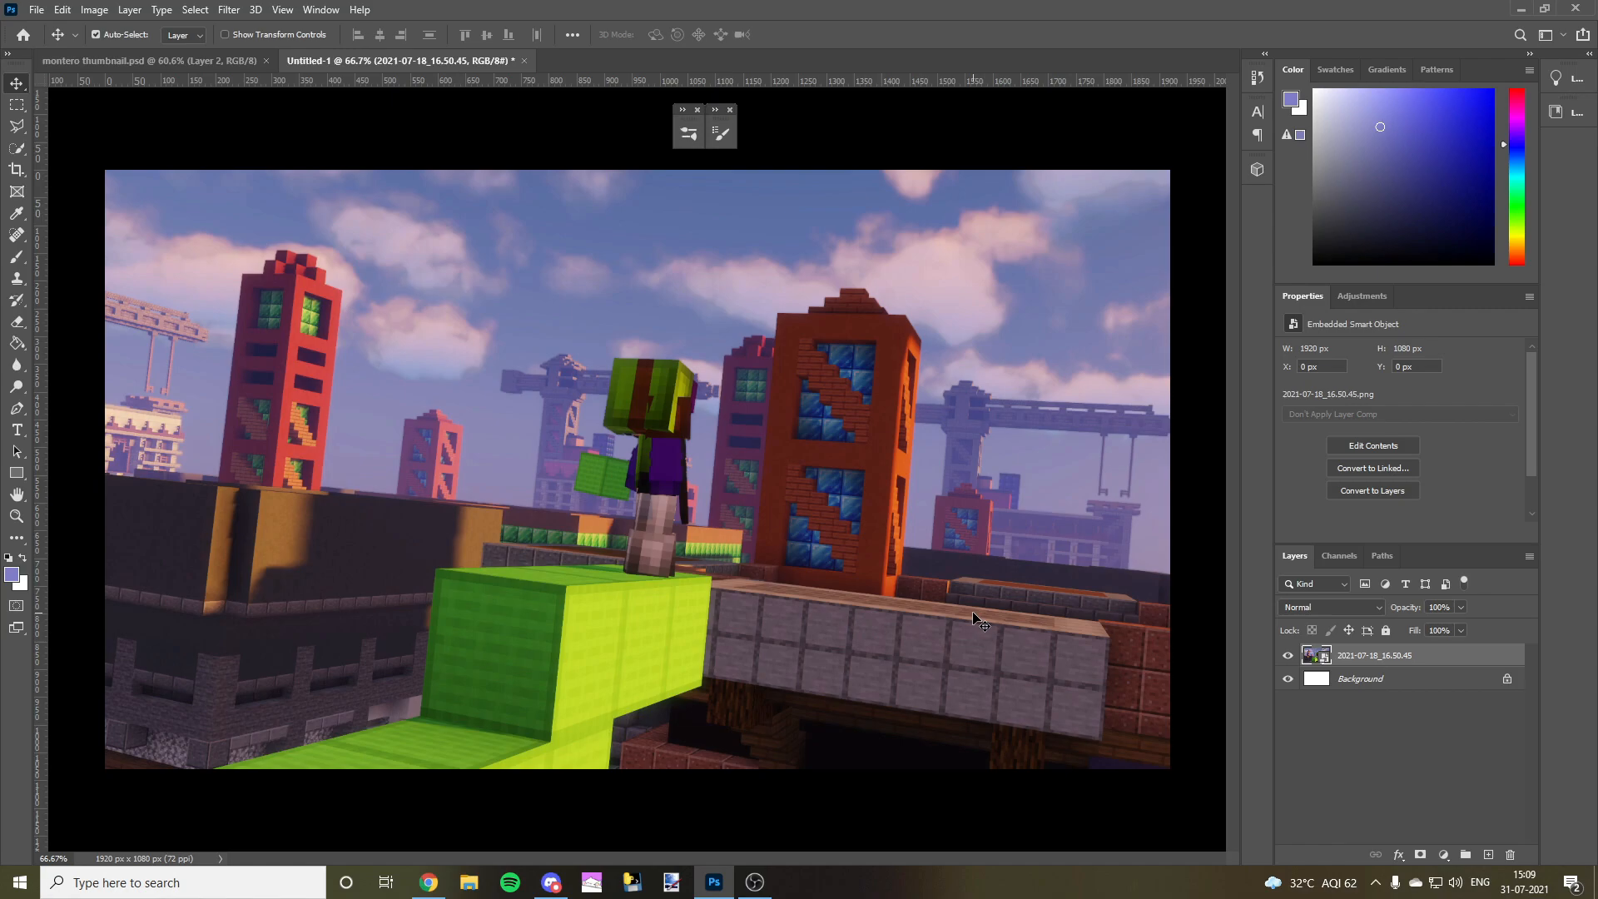
- Compare the finished Montero thumbnail with the raw screenshot in the untitled document
click(180, 58)
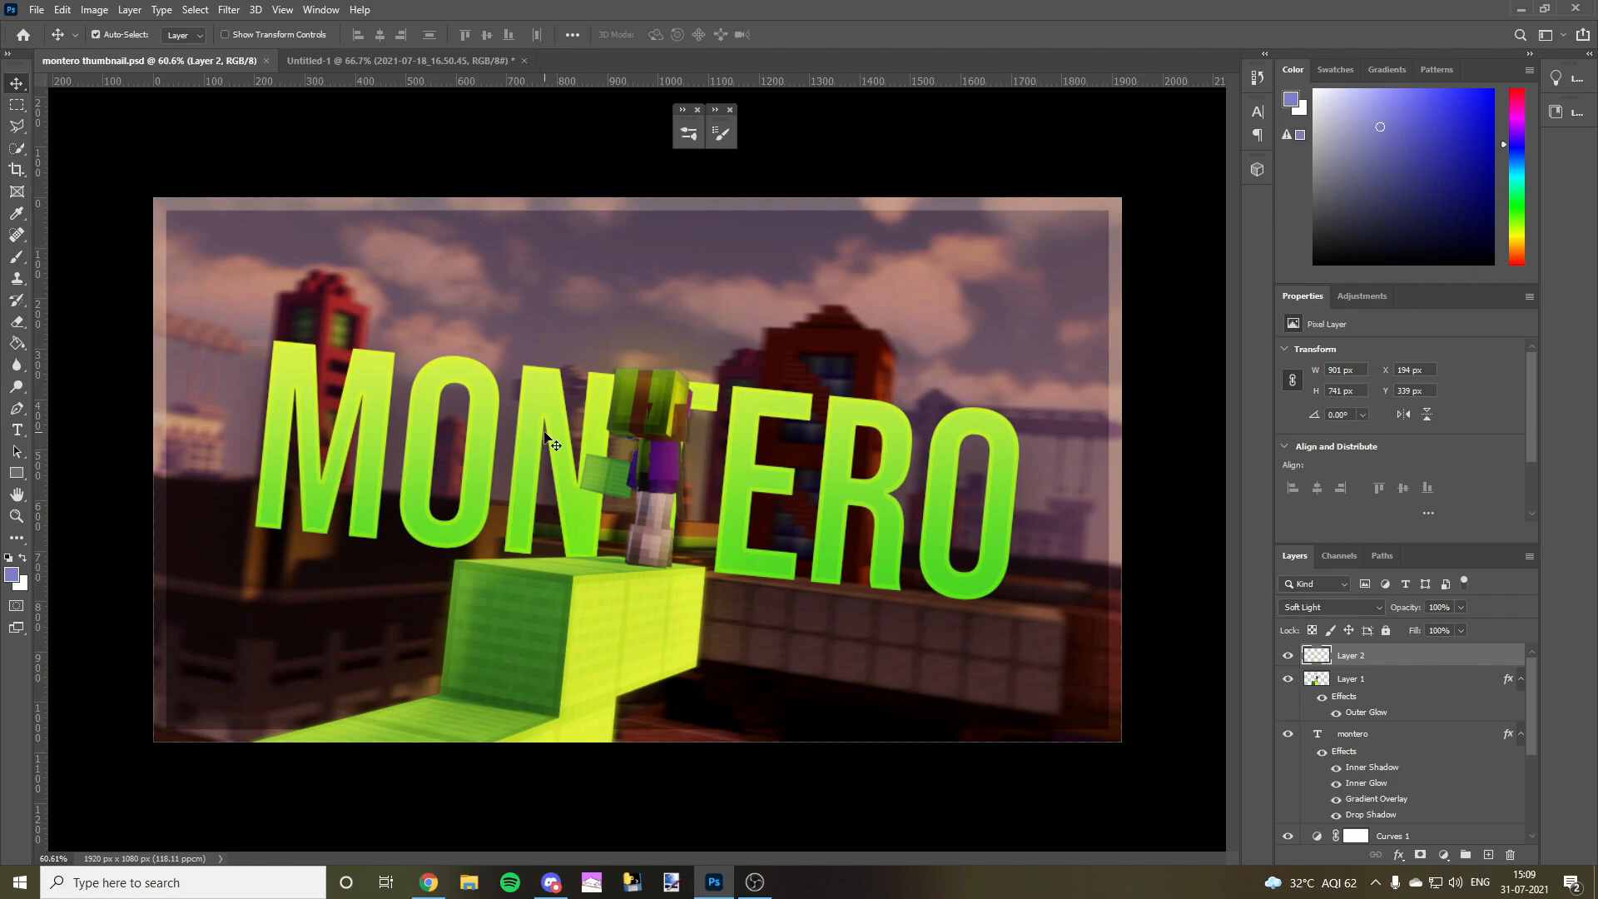
click(391, 58)
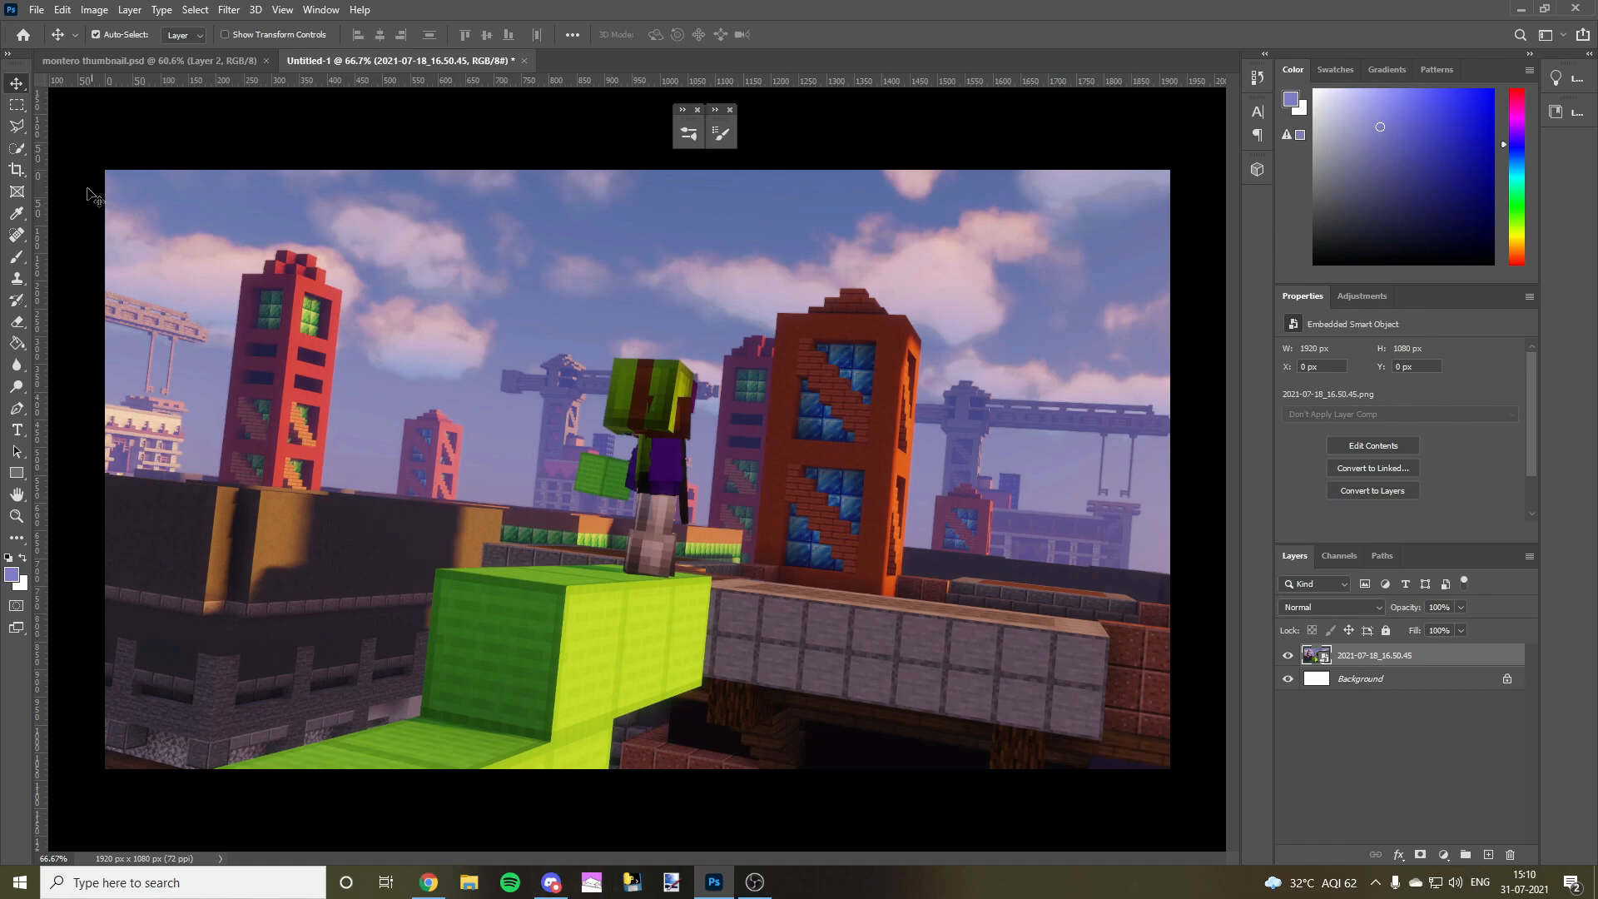
click(201, 62)
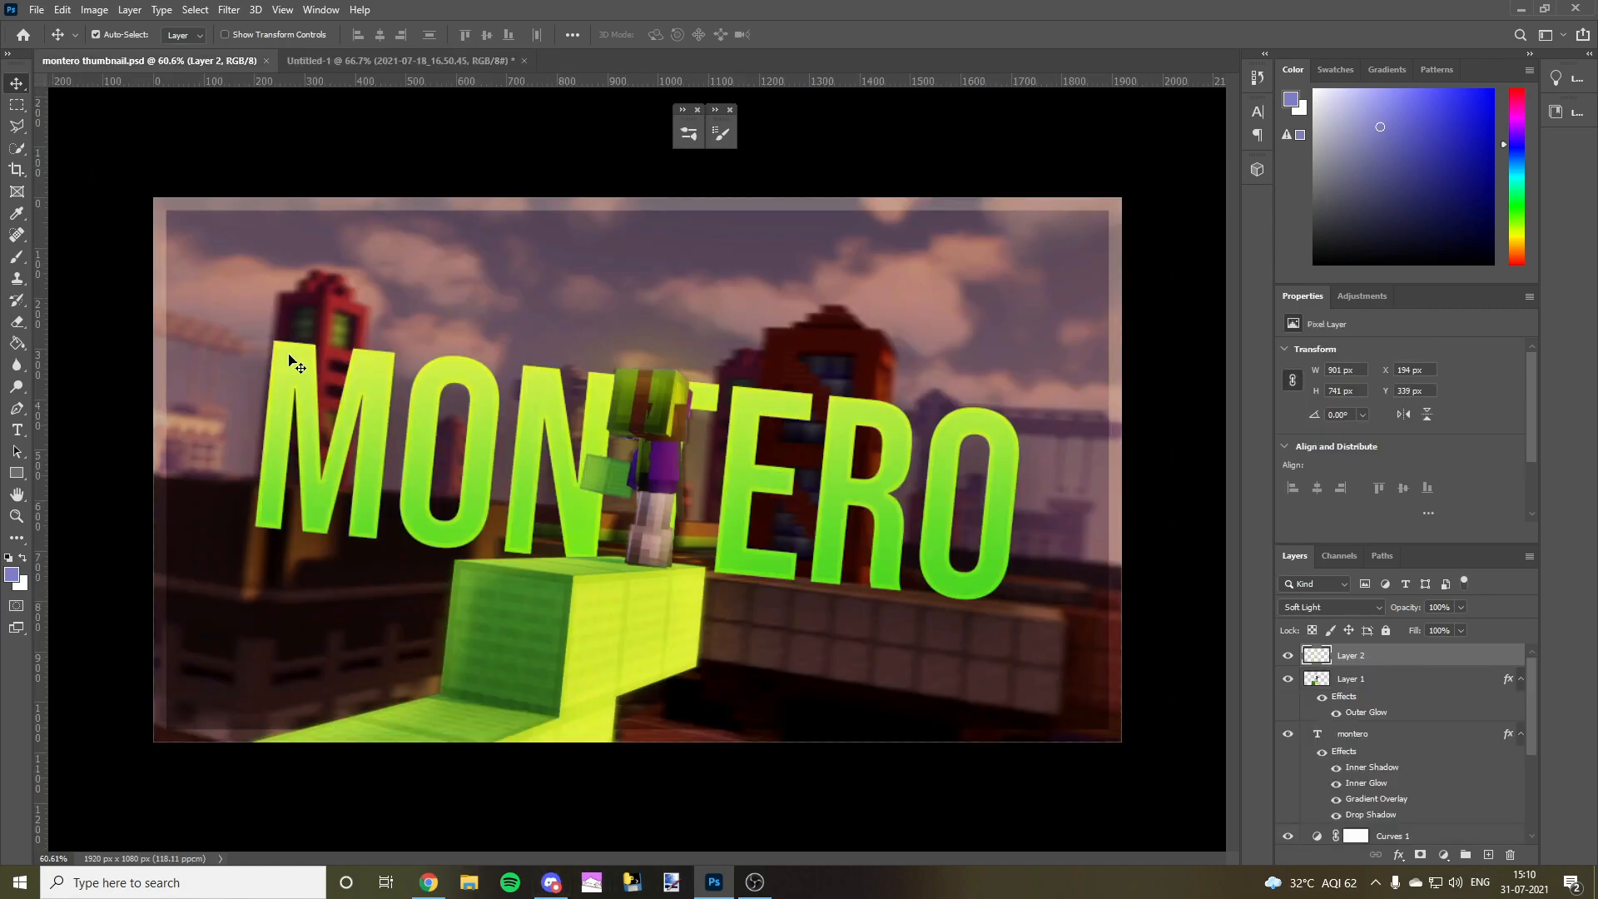
click(372, 59)
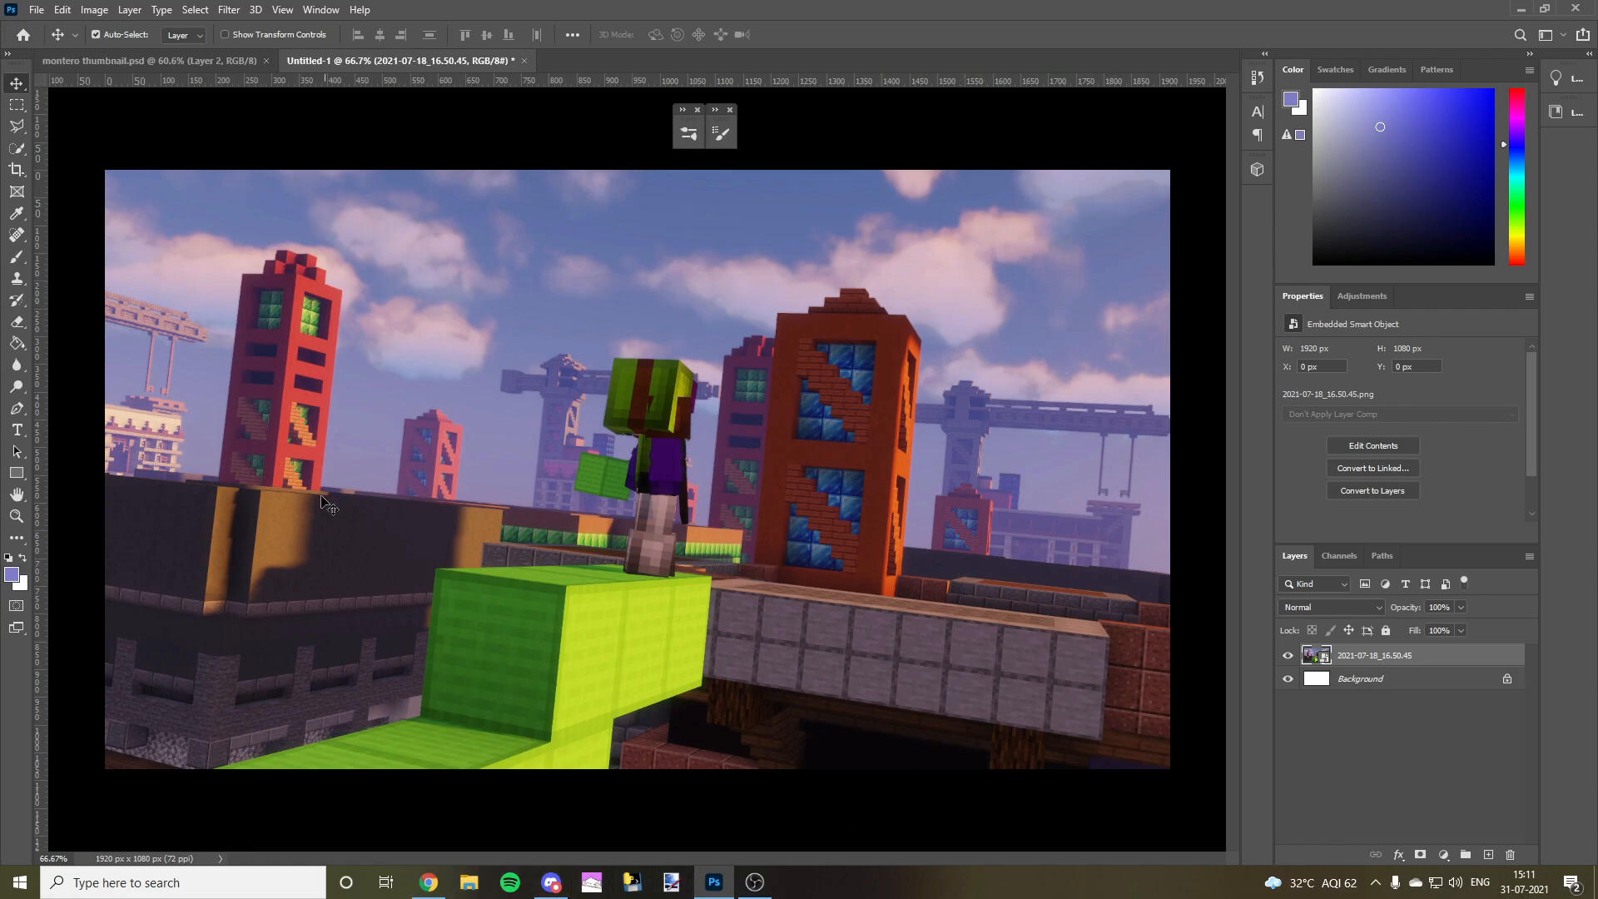
- Duplicate the 2021-07-18_16.50.45 screenshot layer and rasterize the copy
right_click(1434, 670)
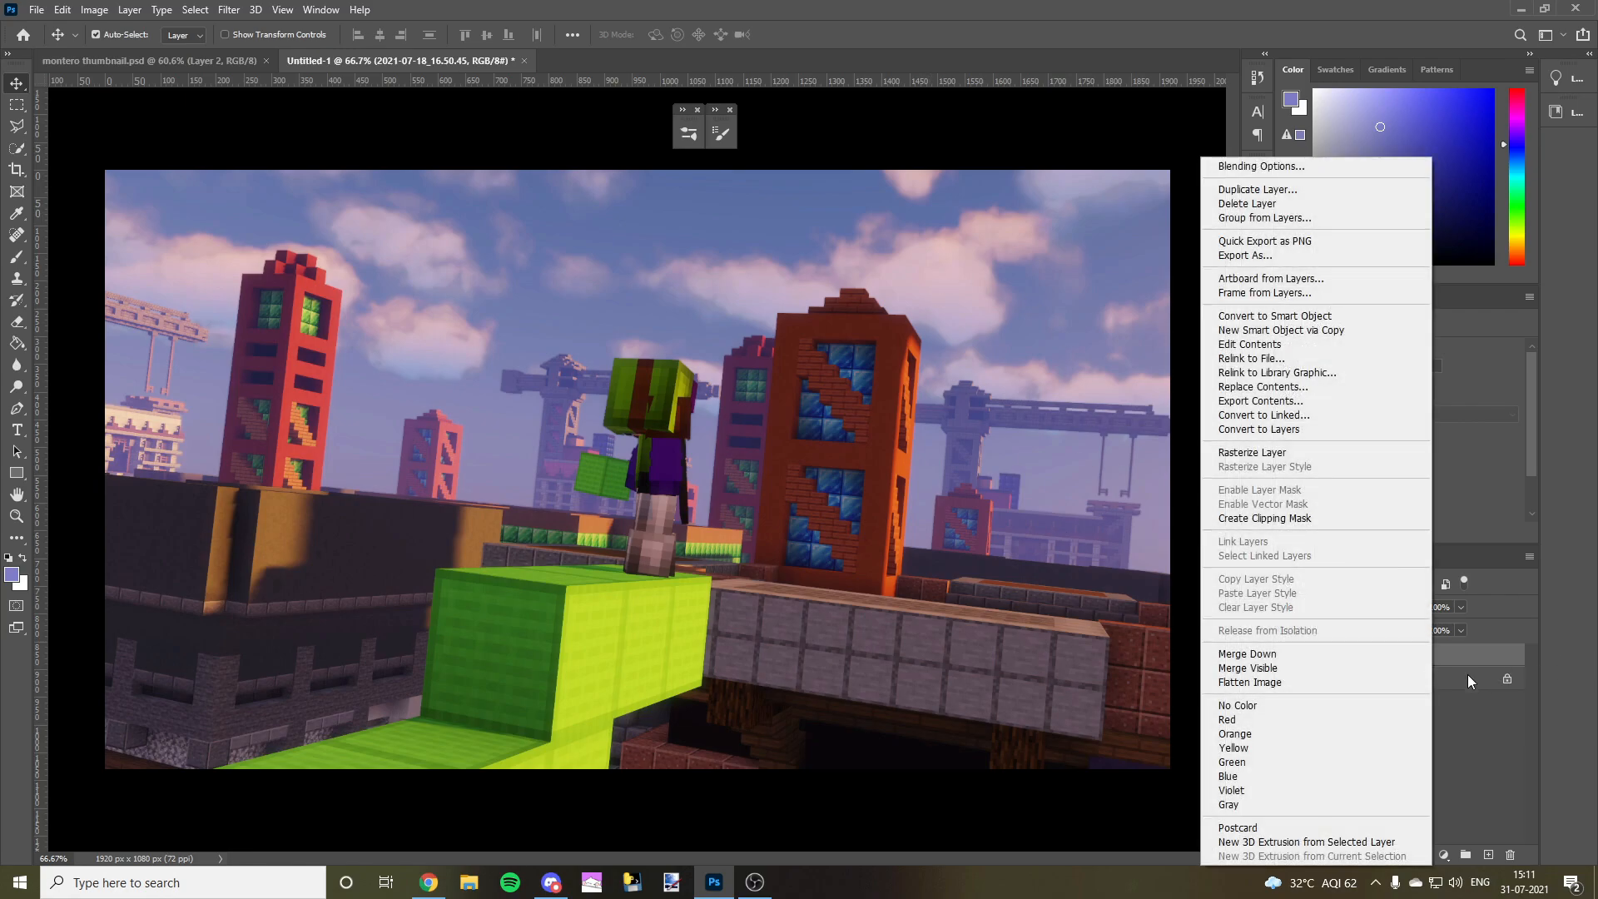
click(1288, 190)
click(939, 243)
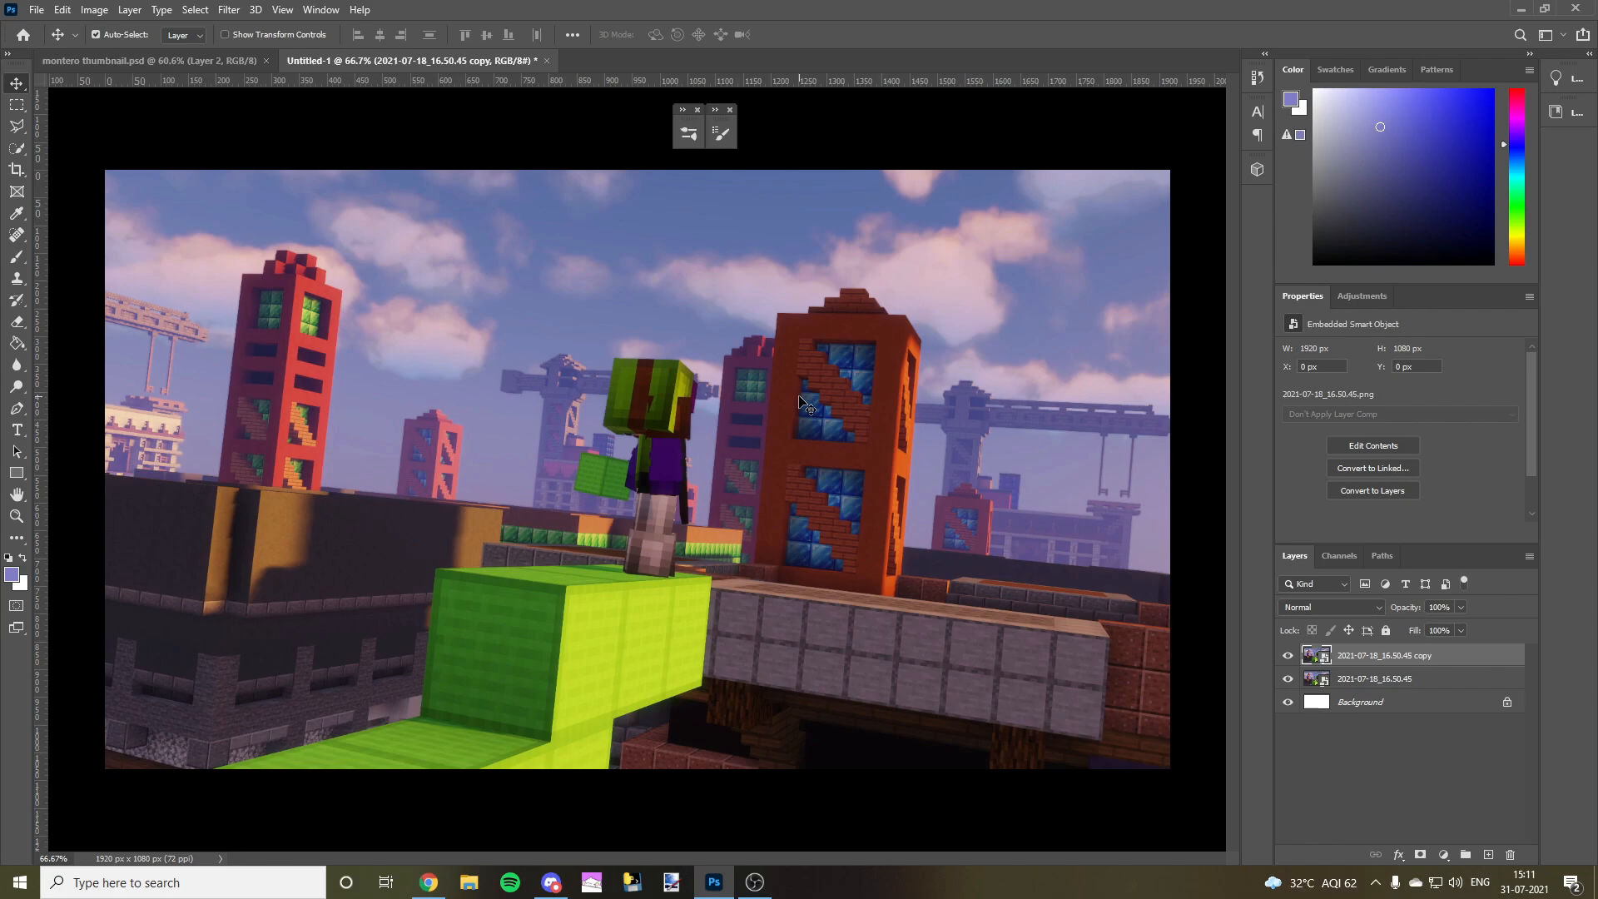
right_click(1371, 657)
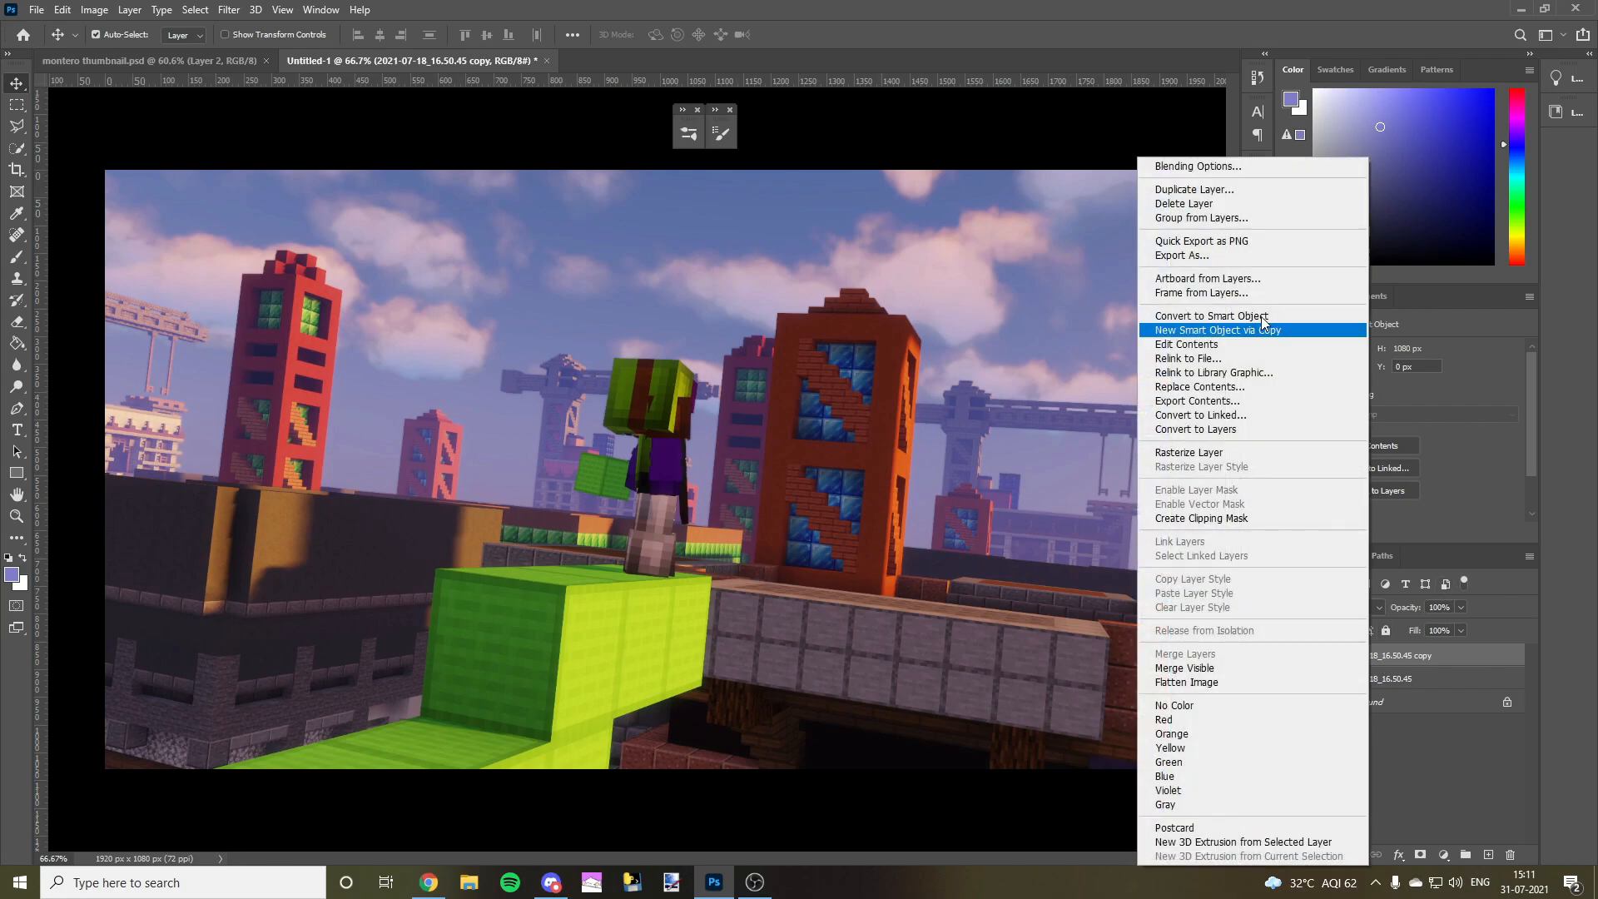
click(1224, 451)
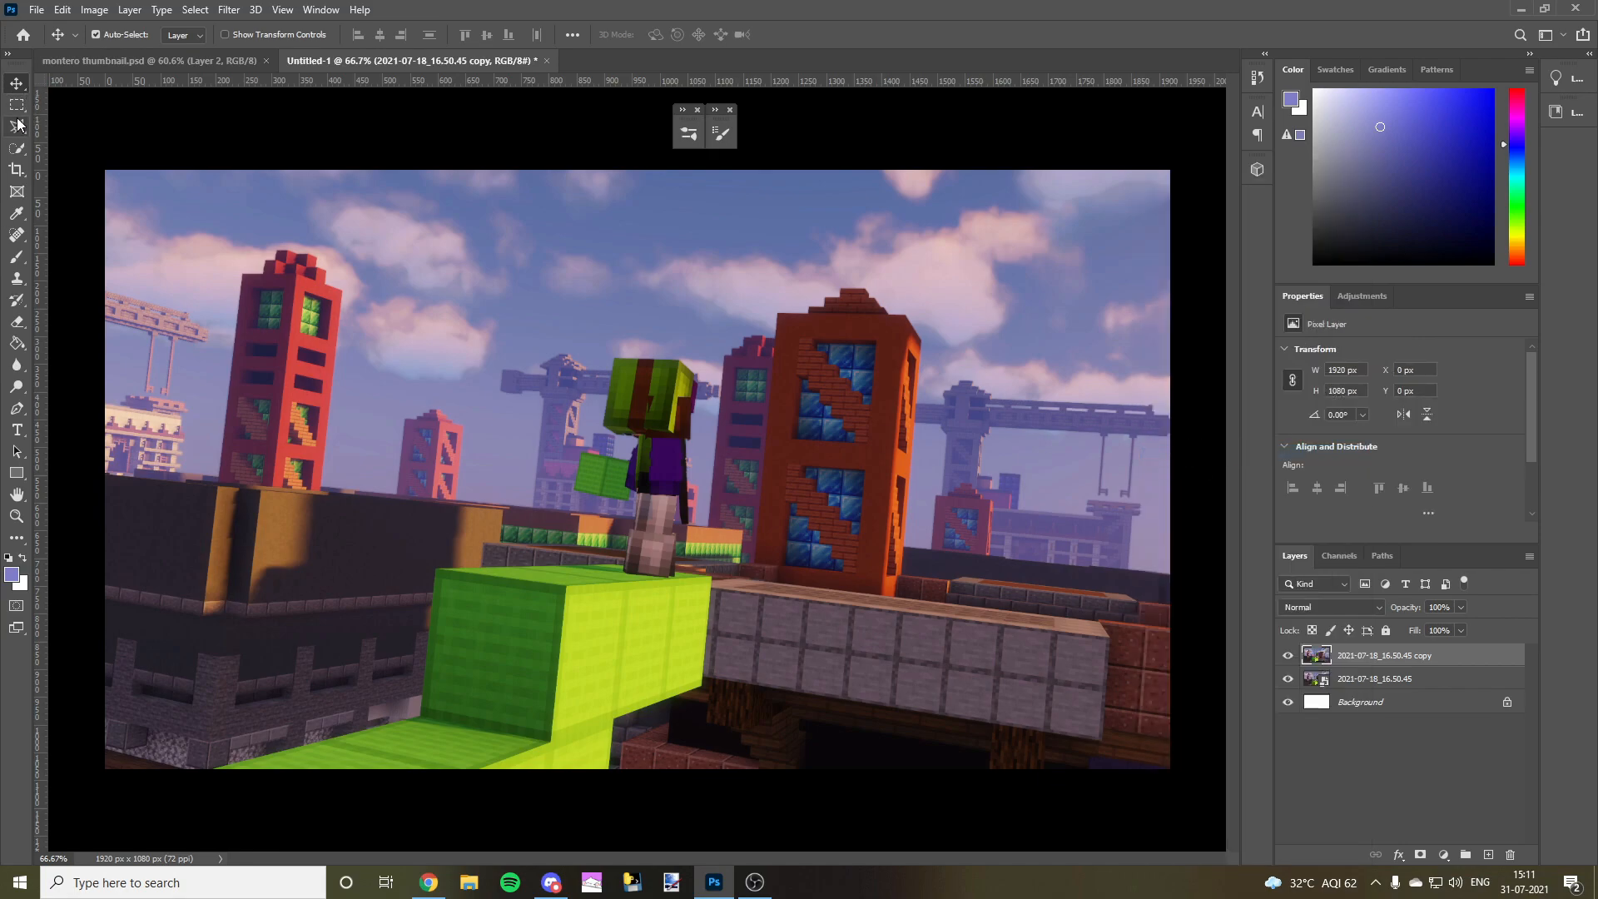
click(16, 127)
click(195, 767)
click(403, 707)
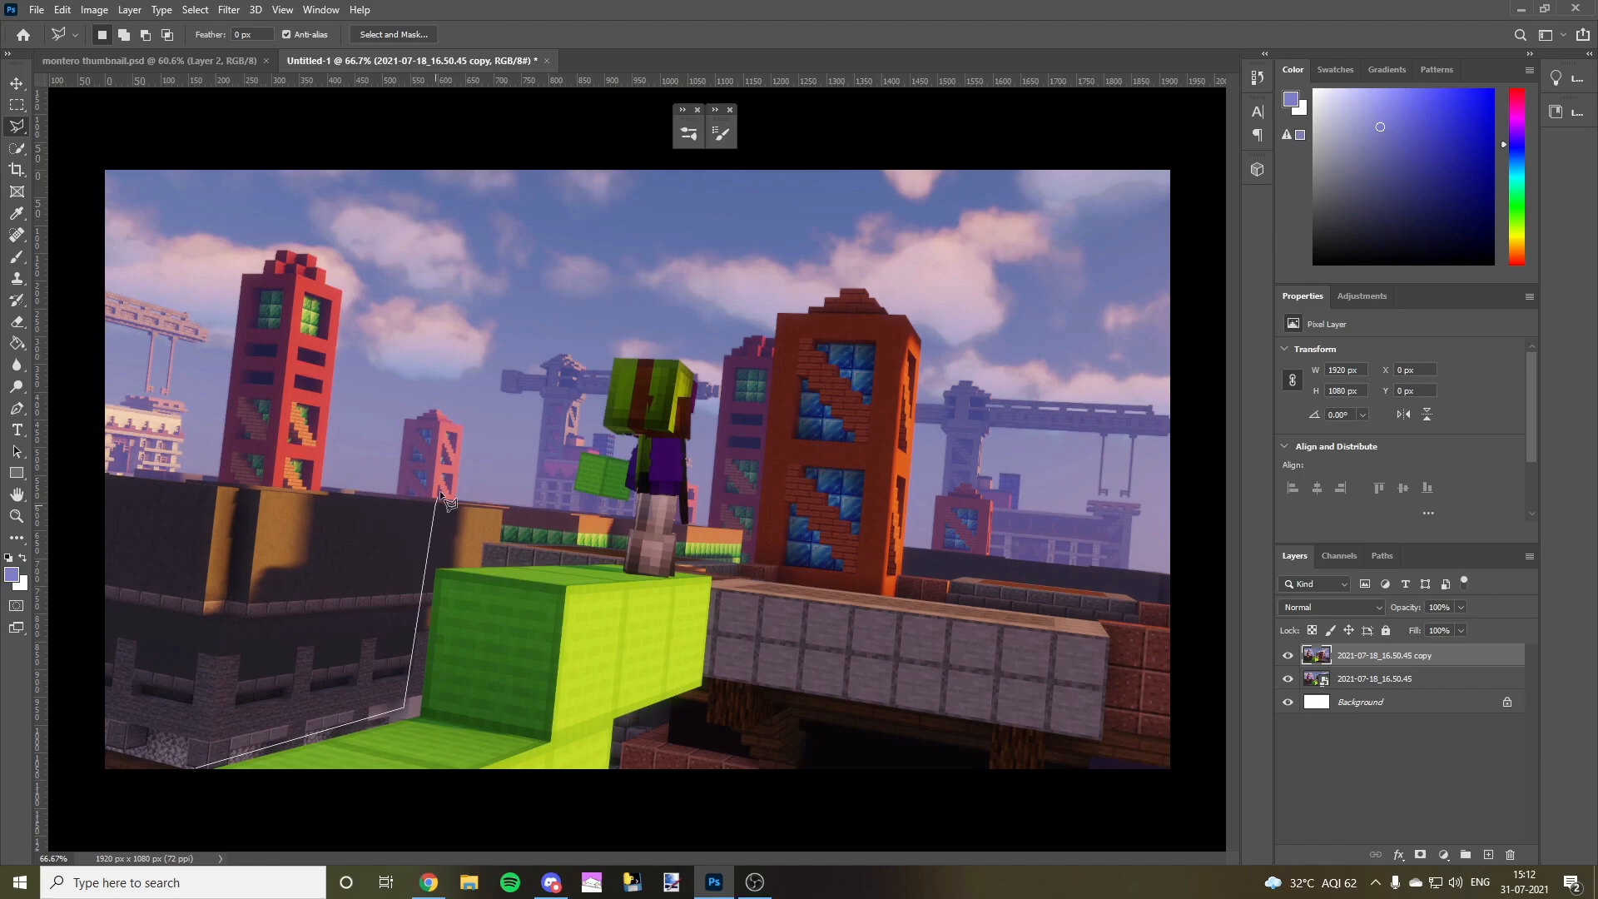
click(599, 327)
click(713, 329)
click(757, 662)
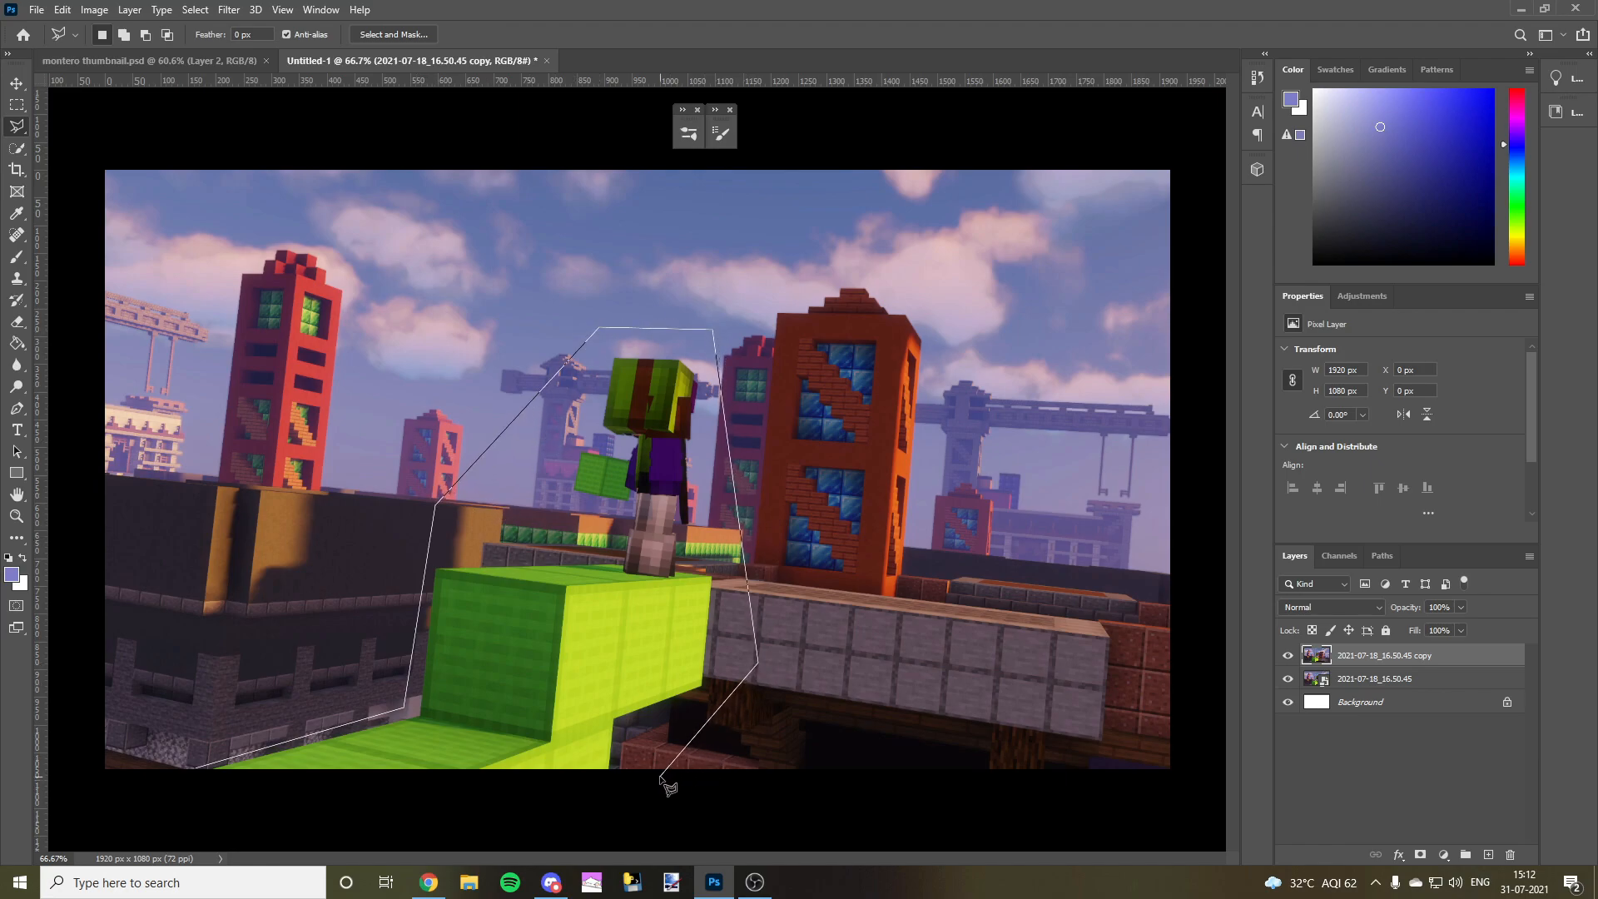
click(660, 776)
click(168, 811)
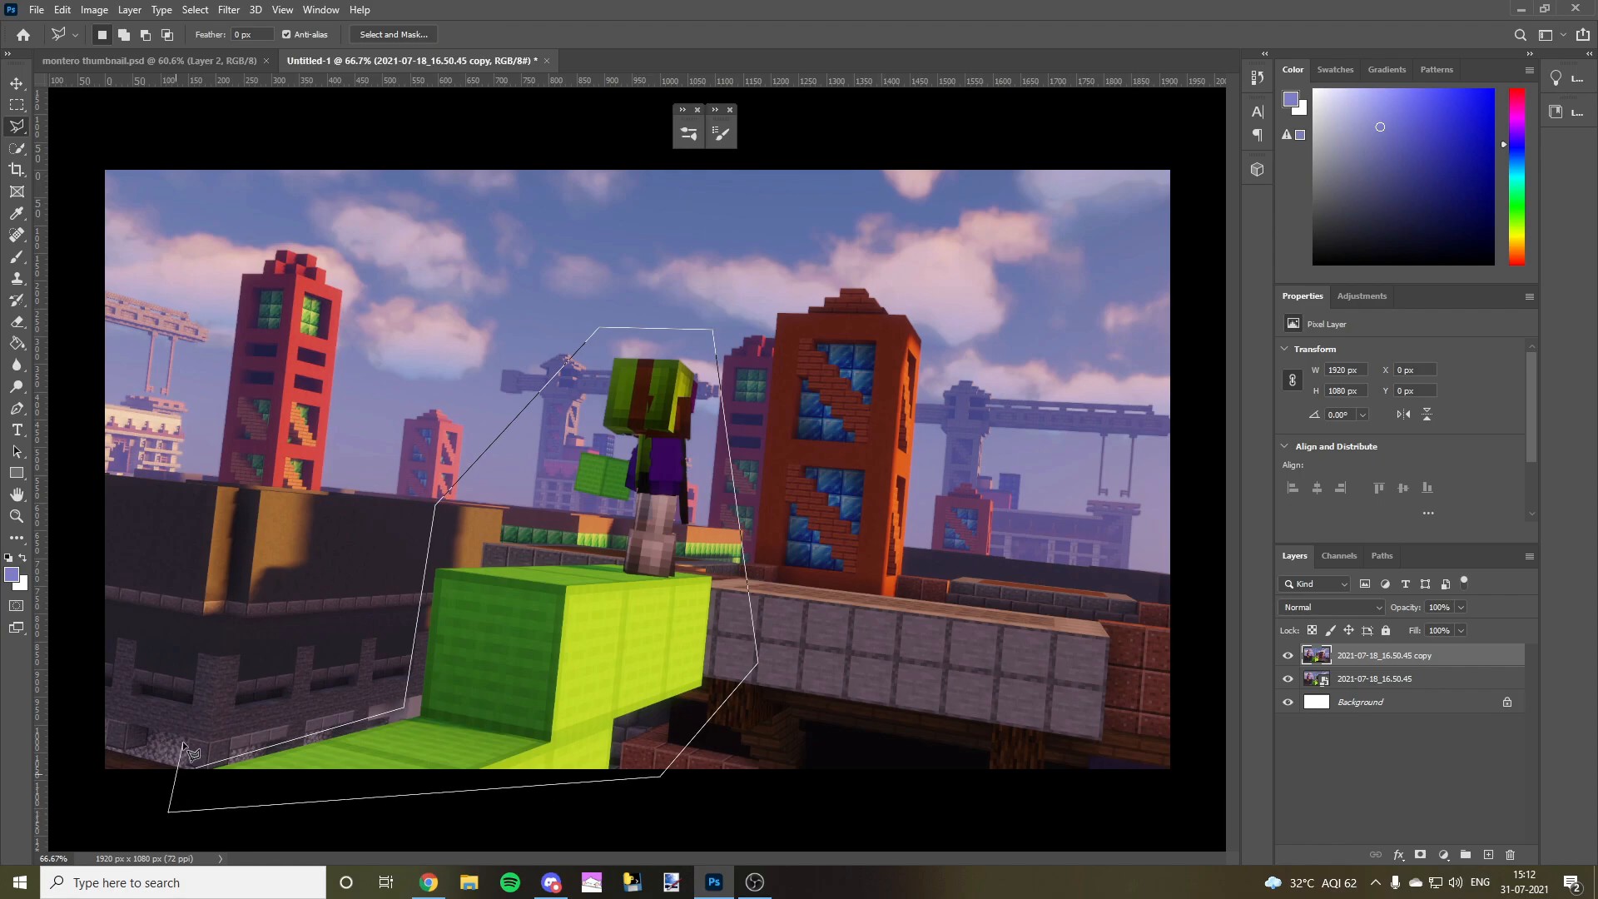
click(182, 740)
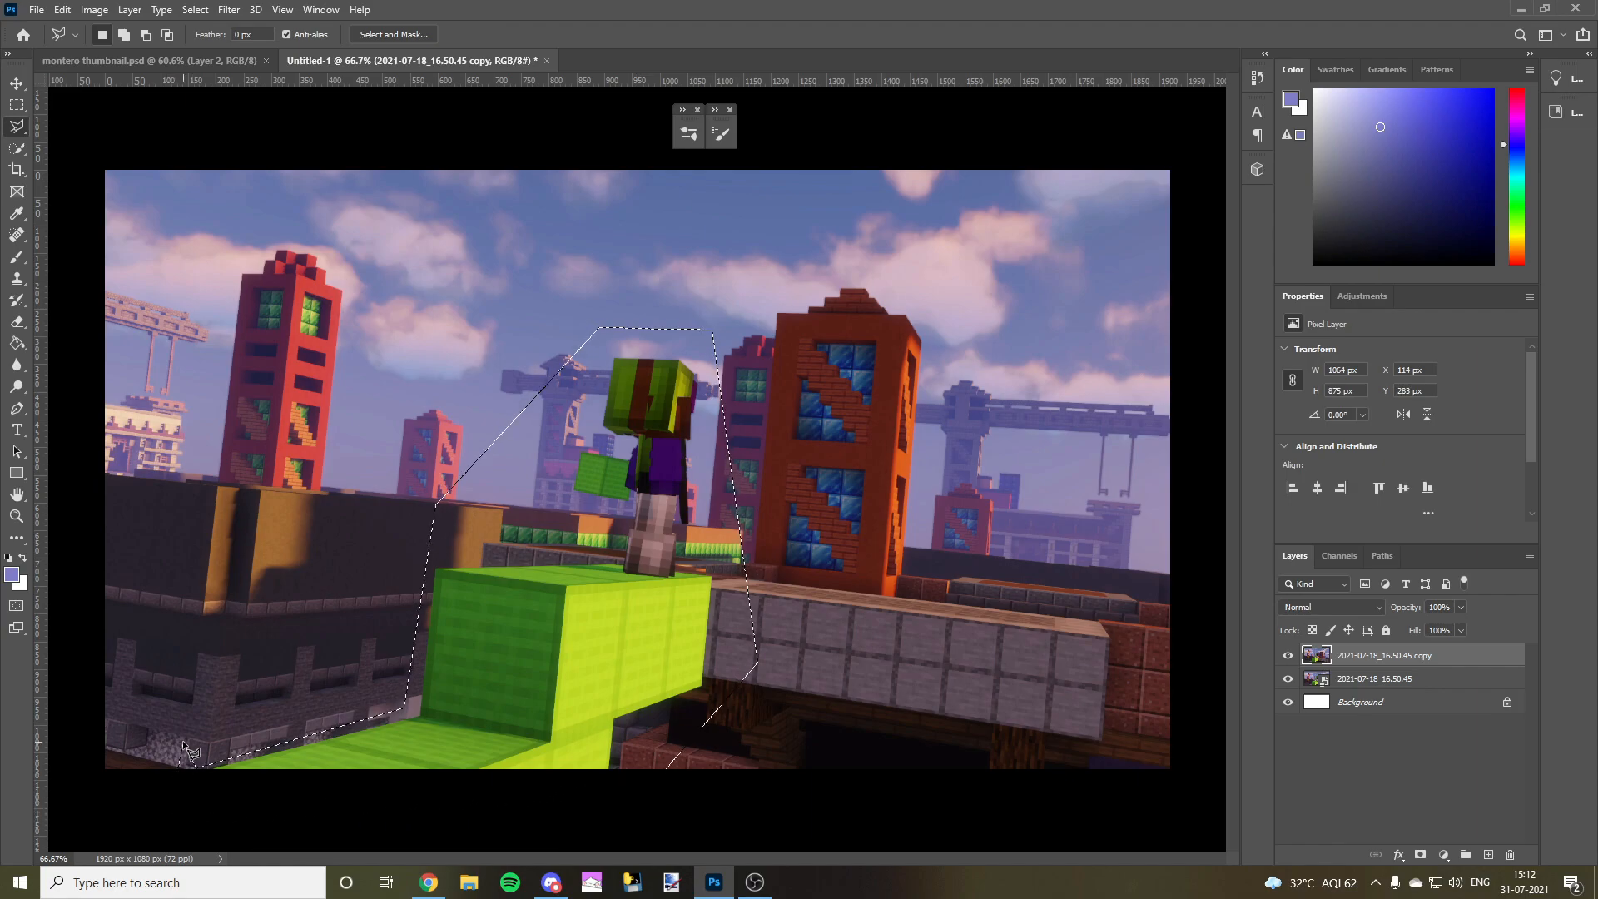
key(ctrl+d)
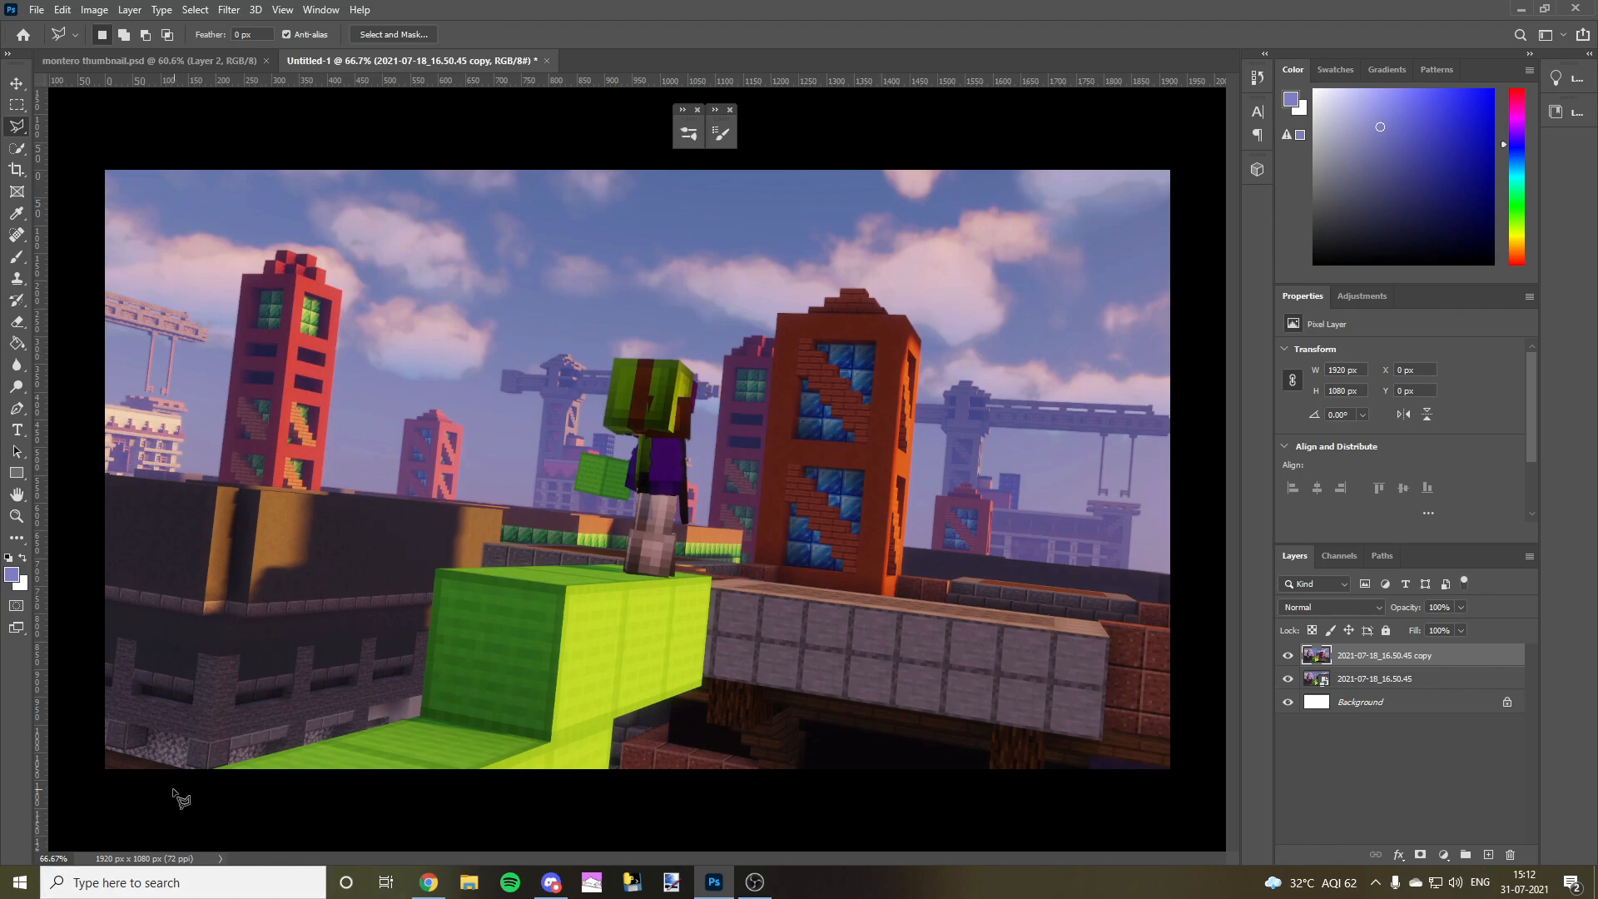
- Draw a rough Polygonal Lasso selection around the character and the green blocks on the duplicate layer
click(192, 776)
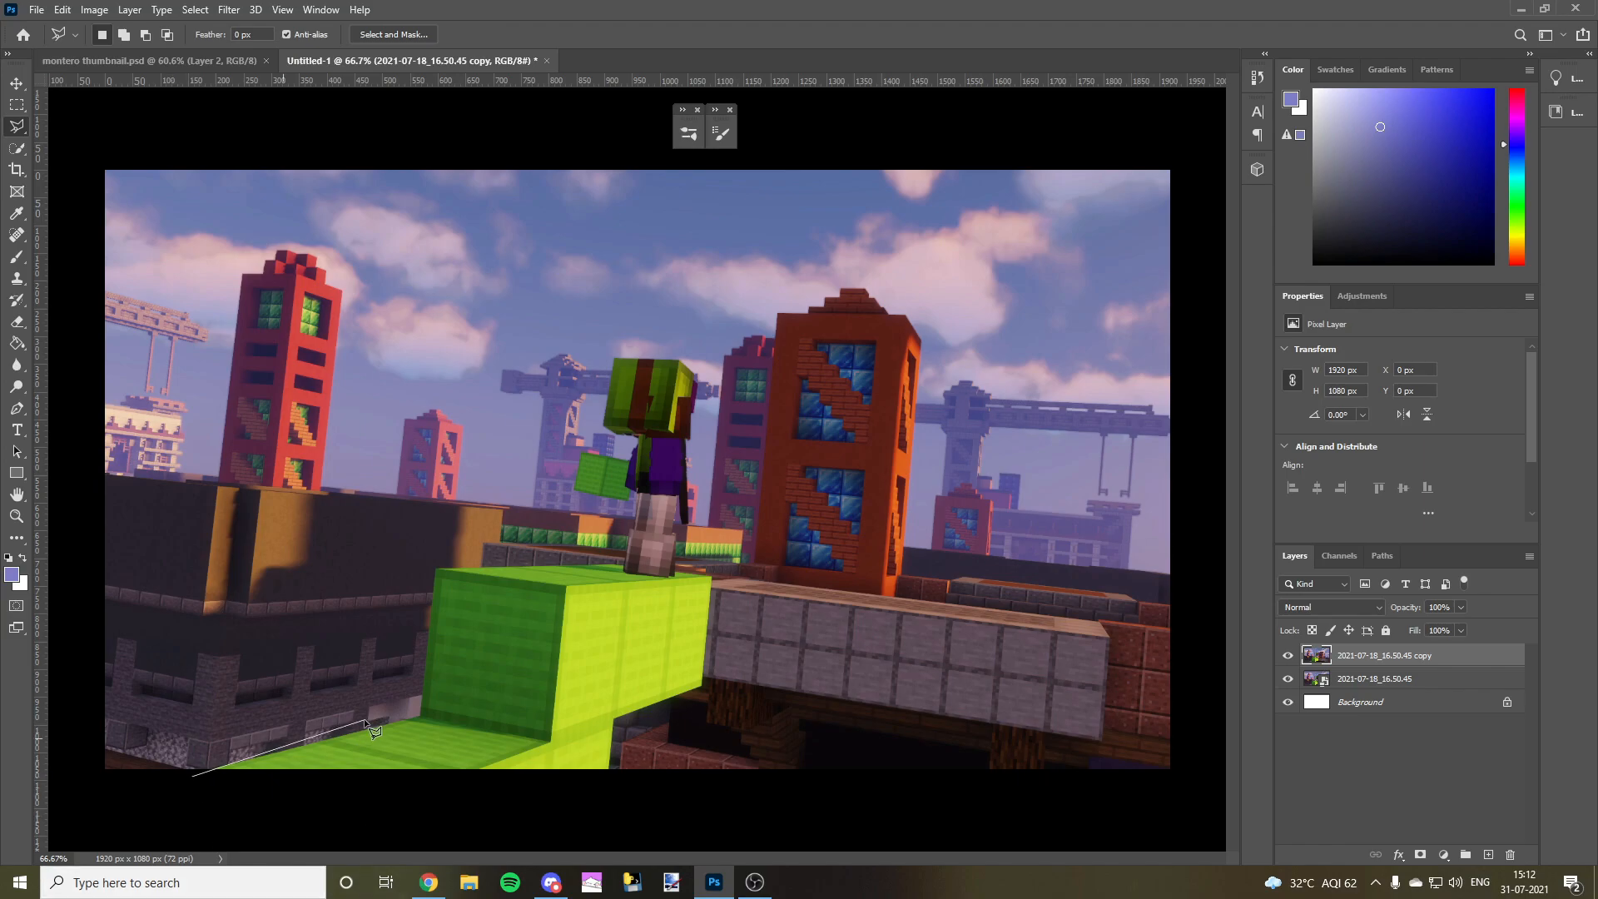
click(215, 759)
click(411, 709)
click(422, 553)
click(561, 542)
click(586, 309)
click(730, 318)
click(734, 693)
click(631, 727)
double_click(628, 784)
- Copy the selected area, delete the duplicate layer, and paste the cutout as a new layer above the screenshot
key(ctrl+minus)
key(ctrl+plus)
key(ctrl+d)
key(Delete)
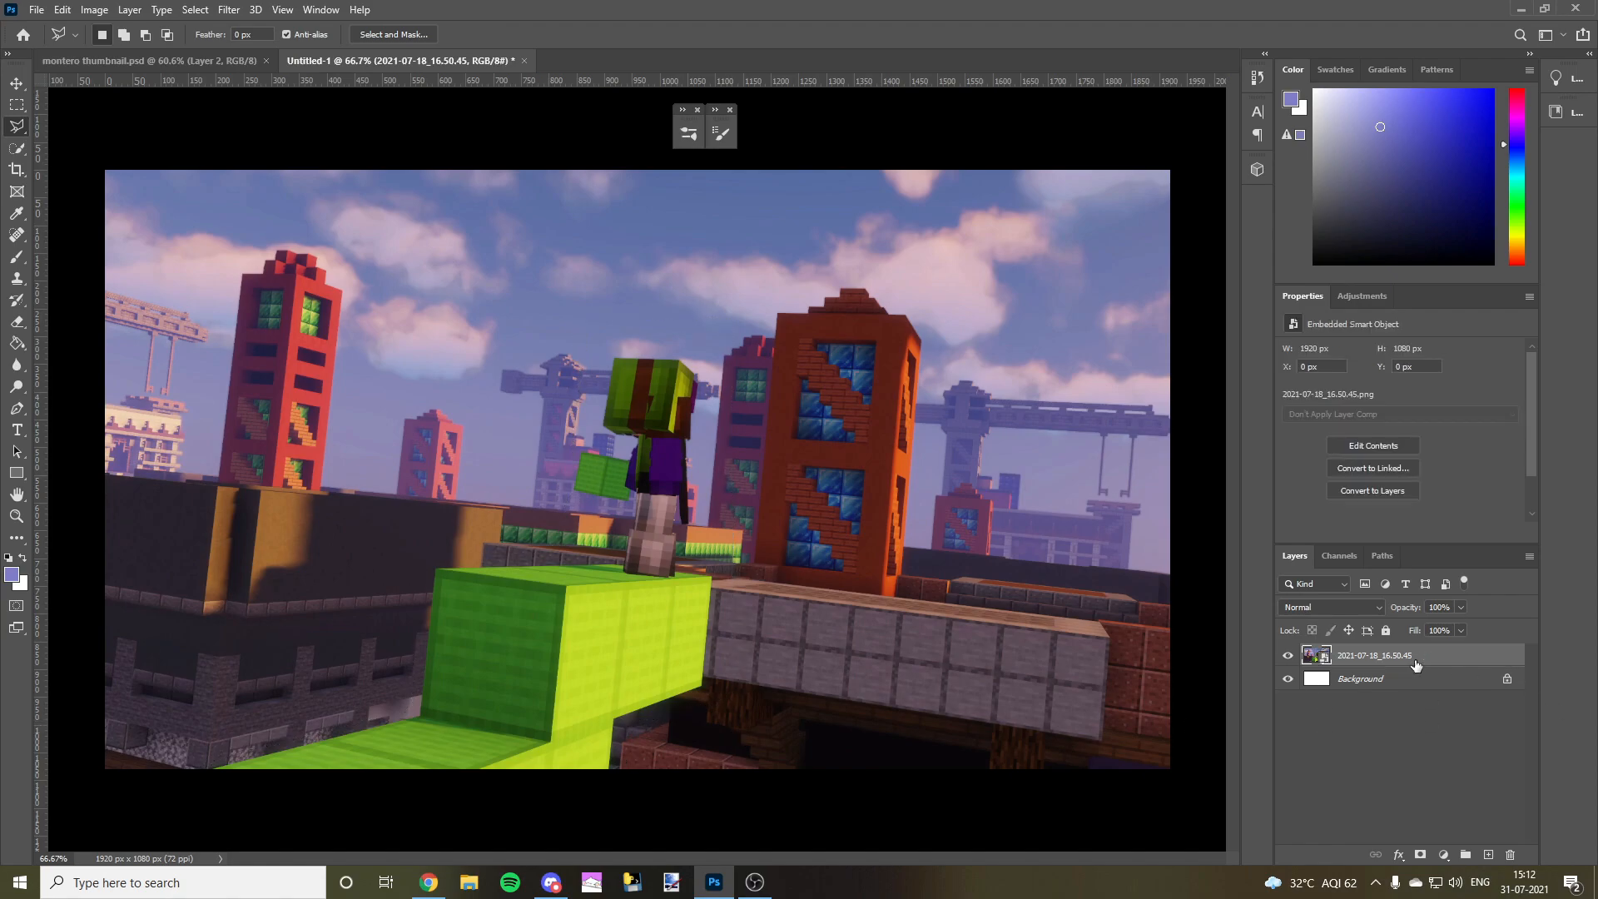
key(ctrl+v)
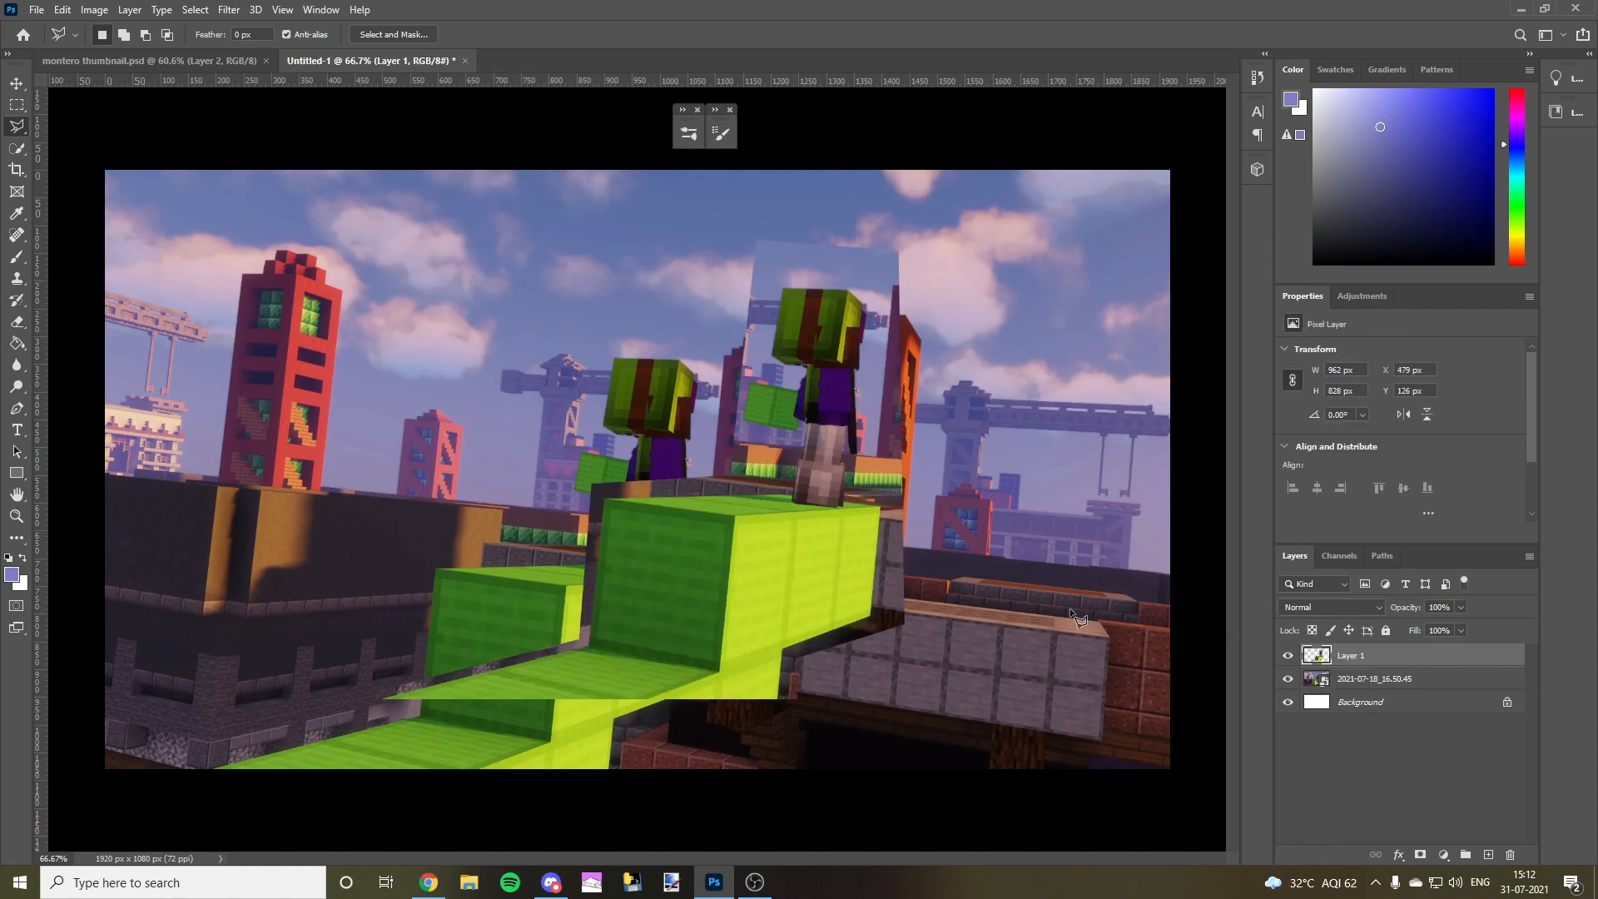
- Move the pasted cutout over the original character and blocks, nudging it to about X 172 px, Y 252 px
click(15, 84)
drag(762, 552, 592, 660)
key(Left)
key(Left)
key(Left)
key(Left)
key(Left)
key(Left)
key(Left)
key(Left)
key(Left)
key(Left)
key(Left)
key(Left)
key(Left)
key(Left)
key(Left)
key(Left)
key(Left)
key(Left)
key(Left)
key(Left)
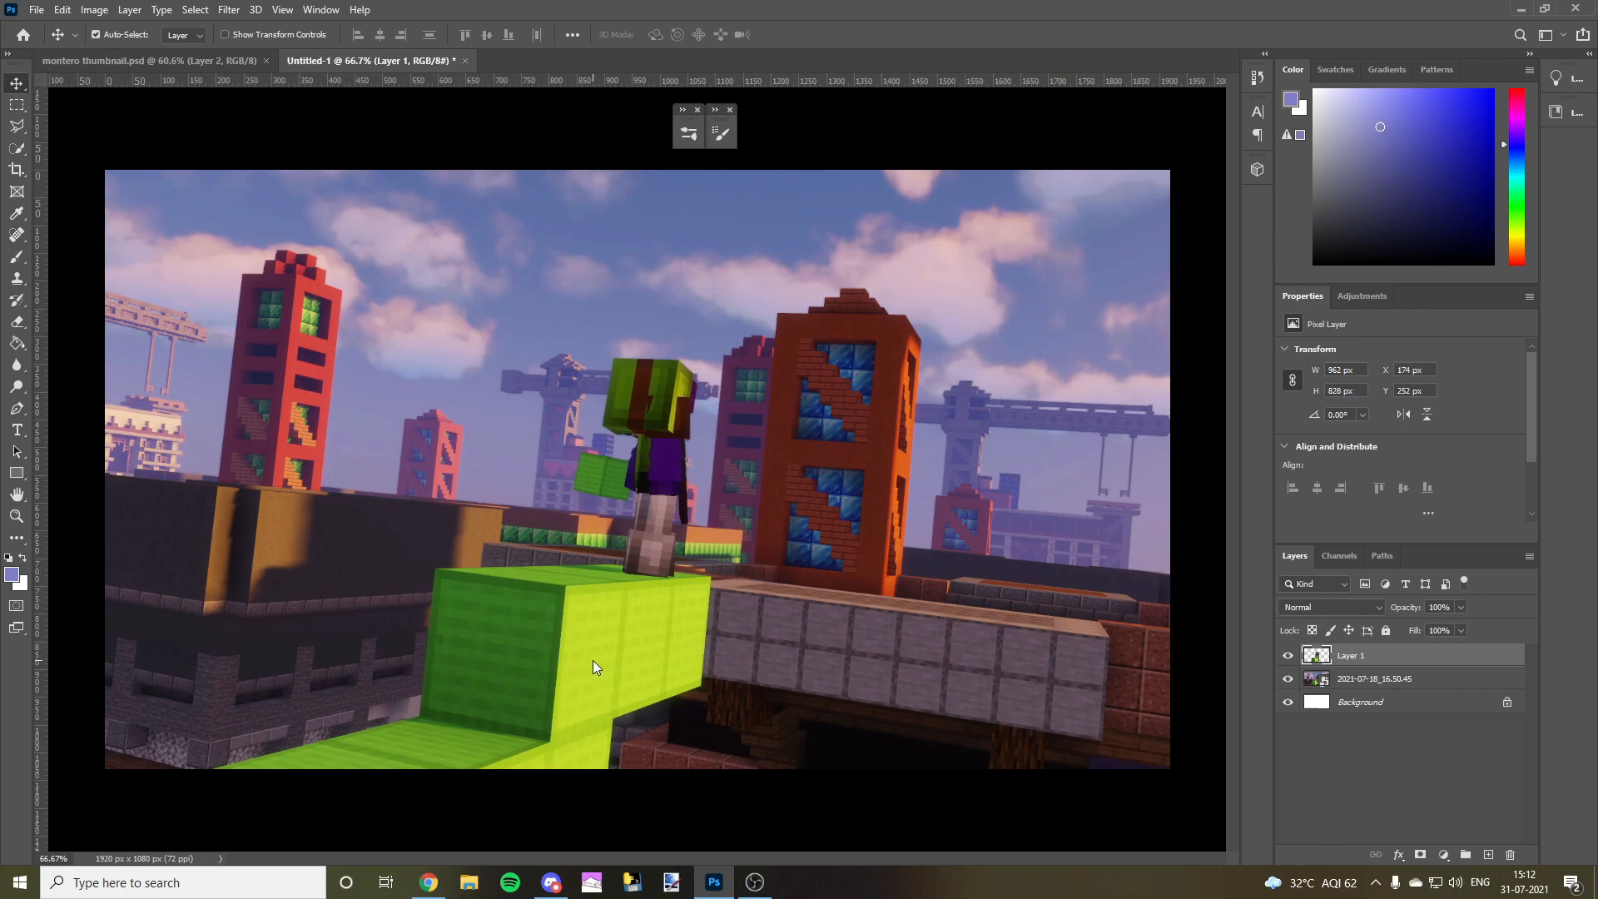
drag(573, 655, 598, 650)
key(Right)
key(Right)
key(Right)
key(Right)
key(Right)
key(Right)
key(Right)
key(Right)
key(Right)
key(Right)
key(Right)
key(Right)
key(Right)
key(Right)
key(Right)
key(Right)
key(Right)
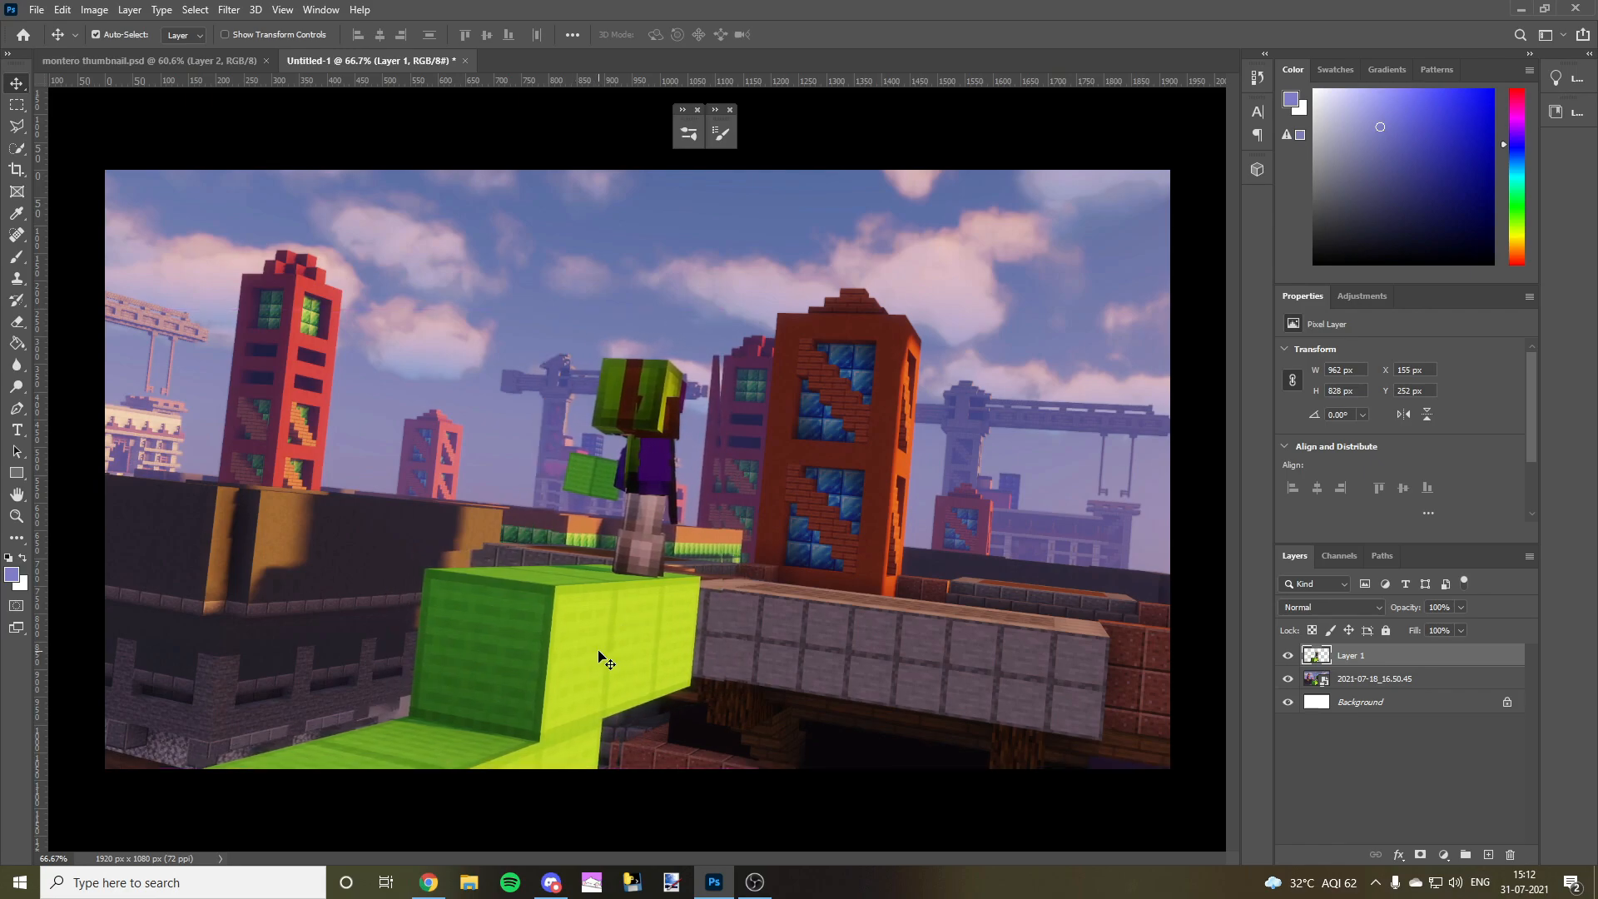
key(Right)
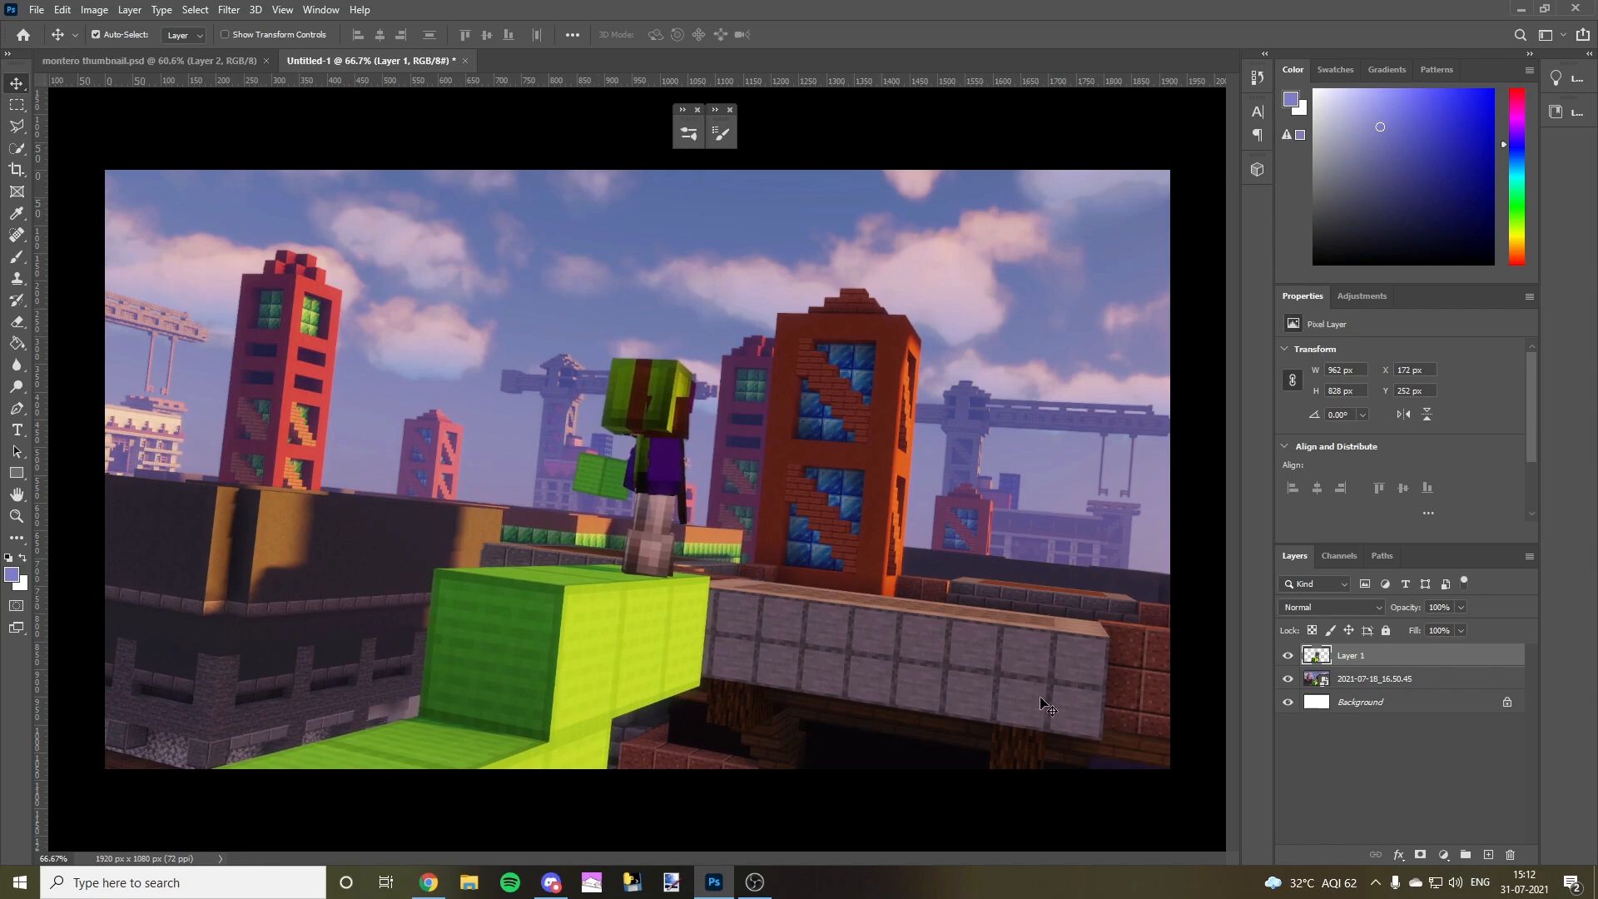
- Toggle Layer 1's visibility to check it against the screenshot below and fine-tune its position to X 175 px, Y 252 px
click(1288, 656)
click(1288, 655)
click(1288, 656)
click(1288, 655)
click(1288, 655)
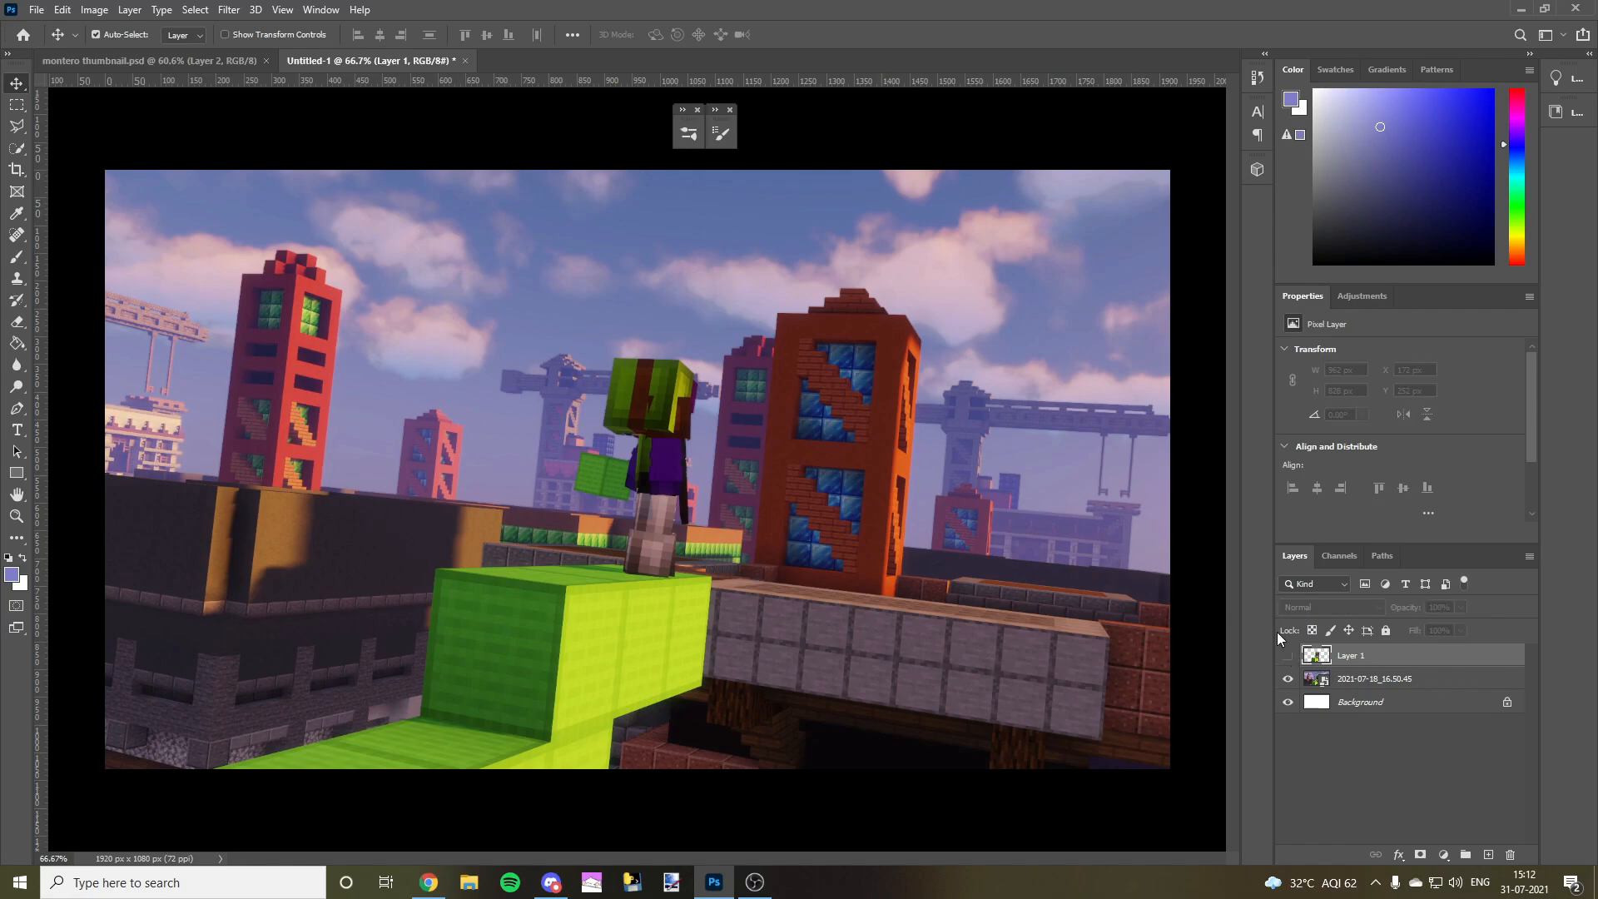
click(1290, 659)
click(1290, 659)
click(1288, 658)
click(1290, 659)
click(1290, 659)
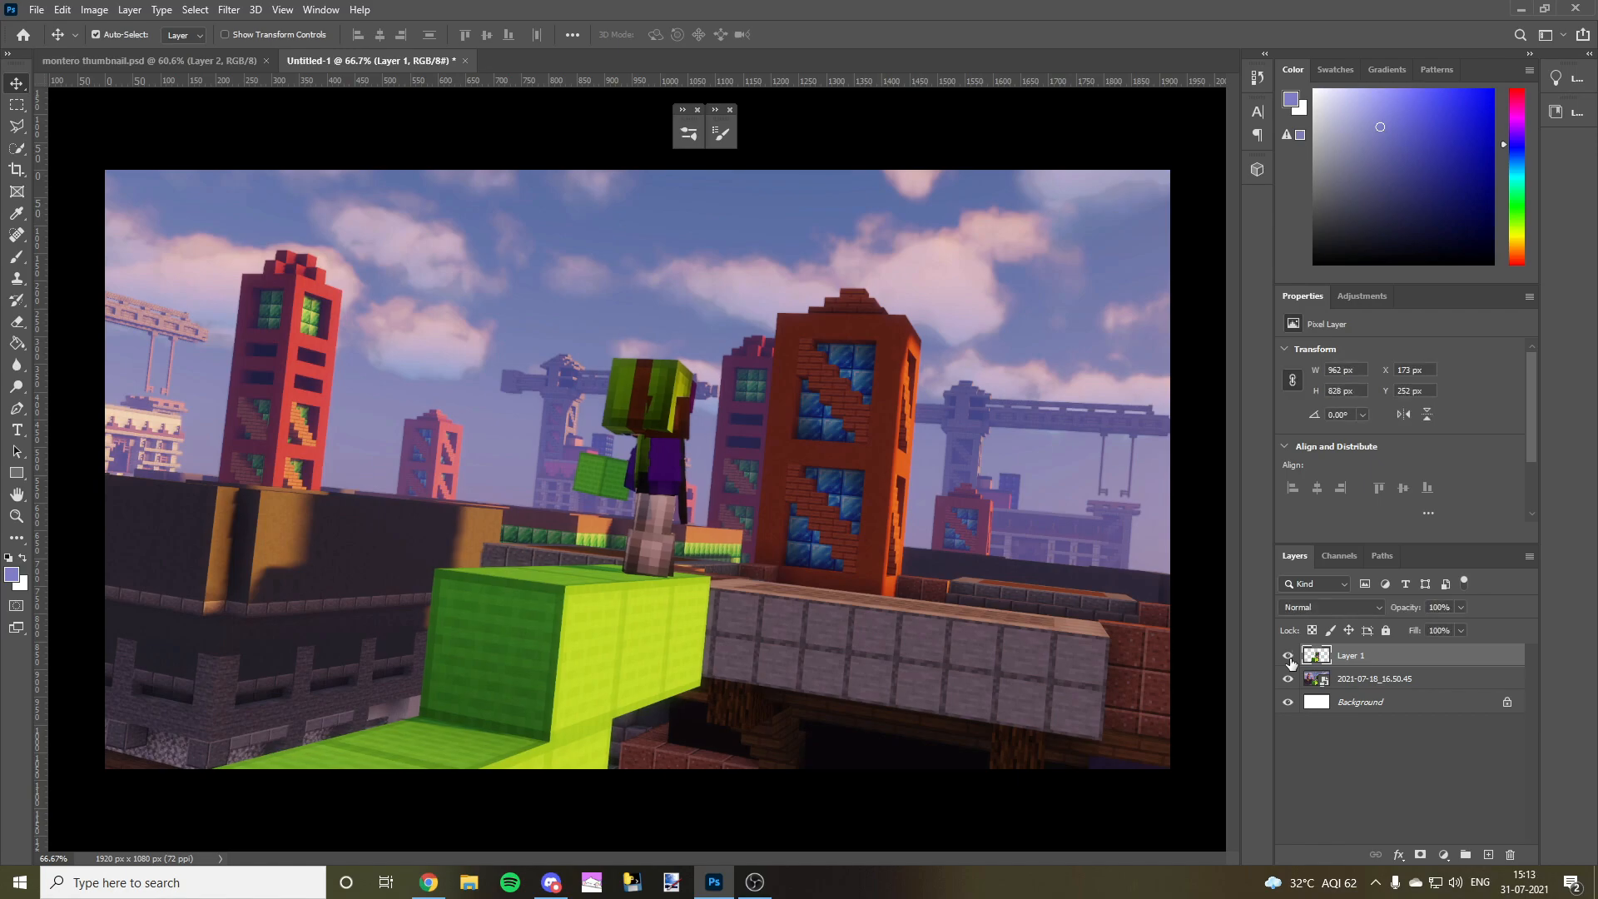
click(1289, 660)
click(1289, 659)
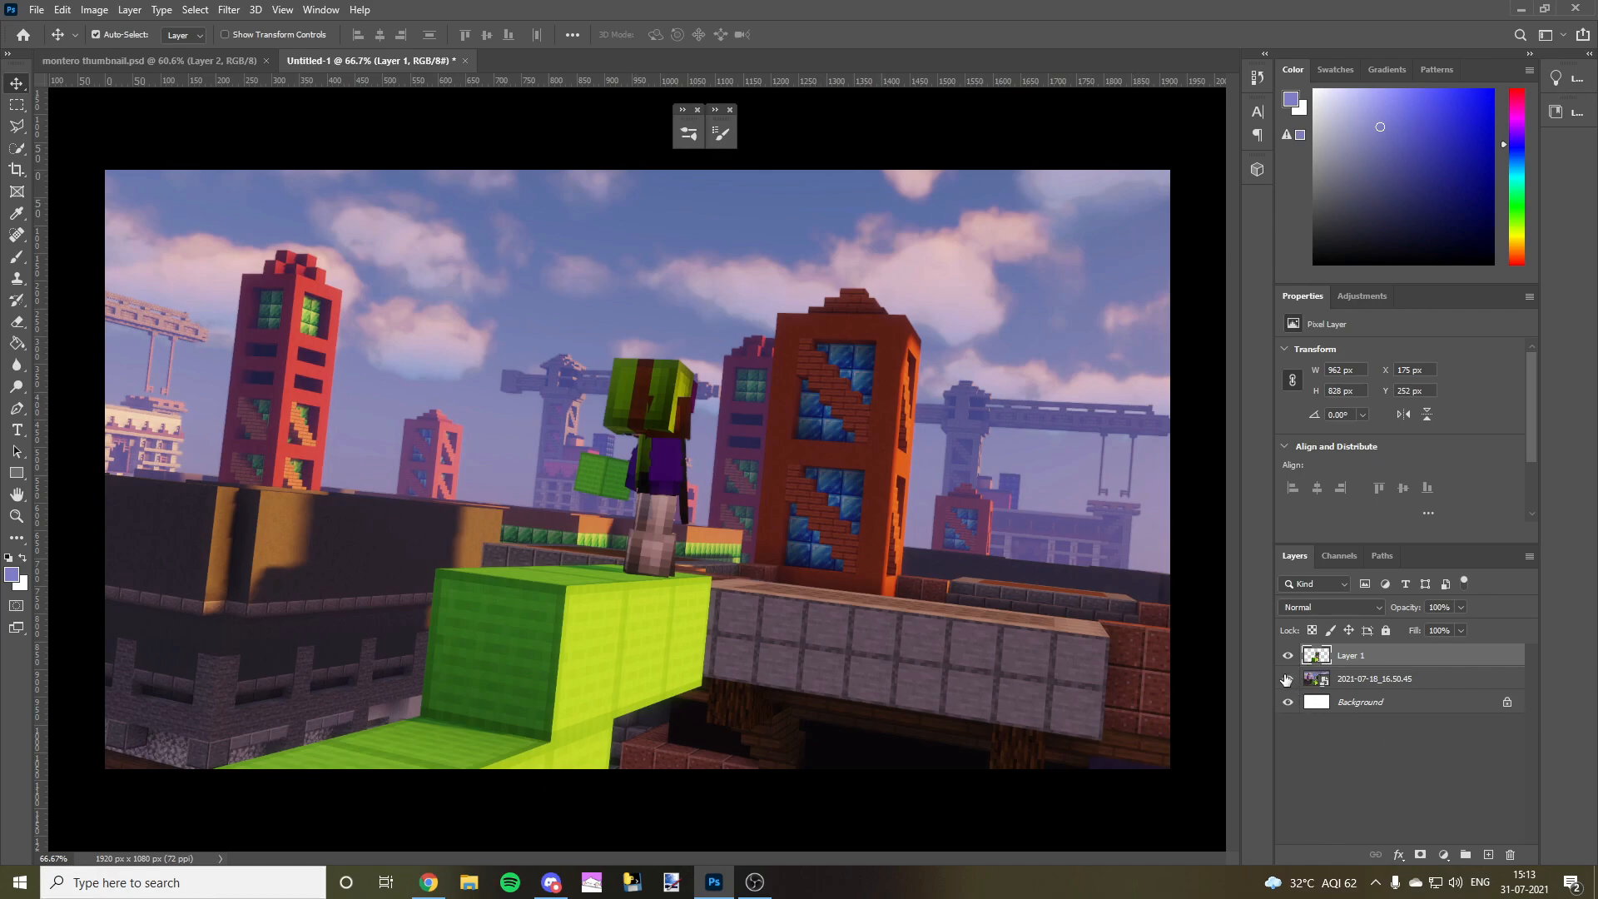
- Hide the original screenshot layer so only the cutout shows over the white background
click(1288, 679)
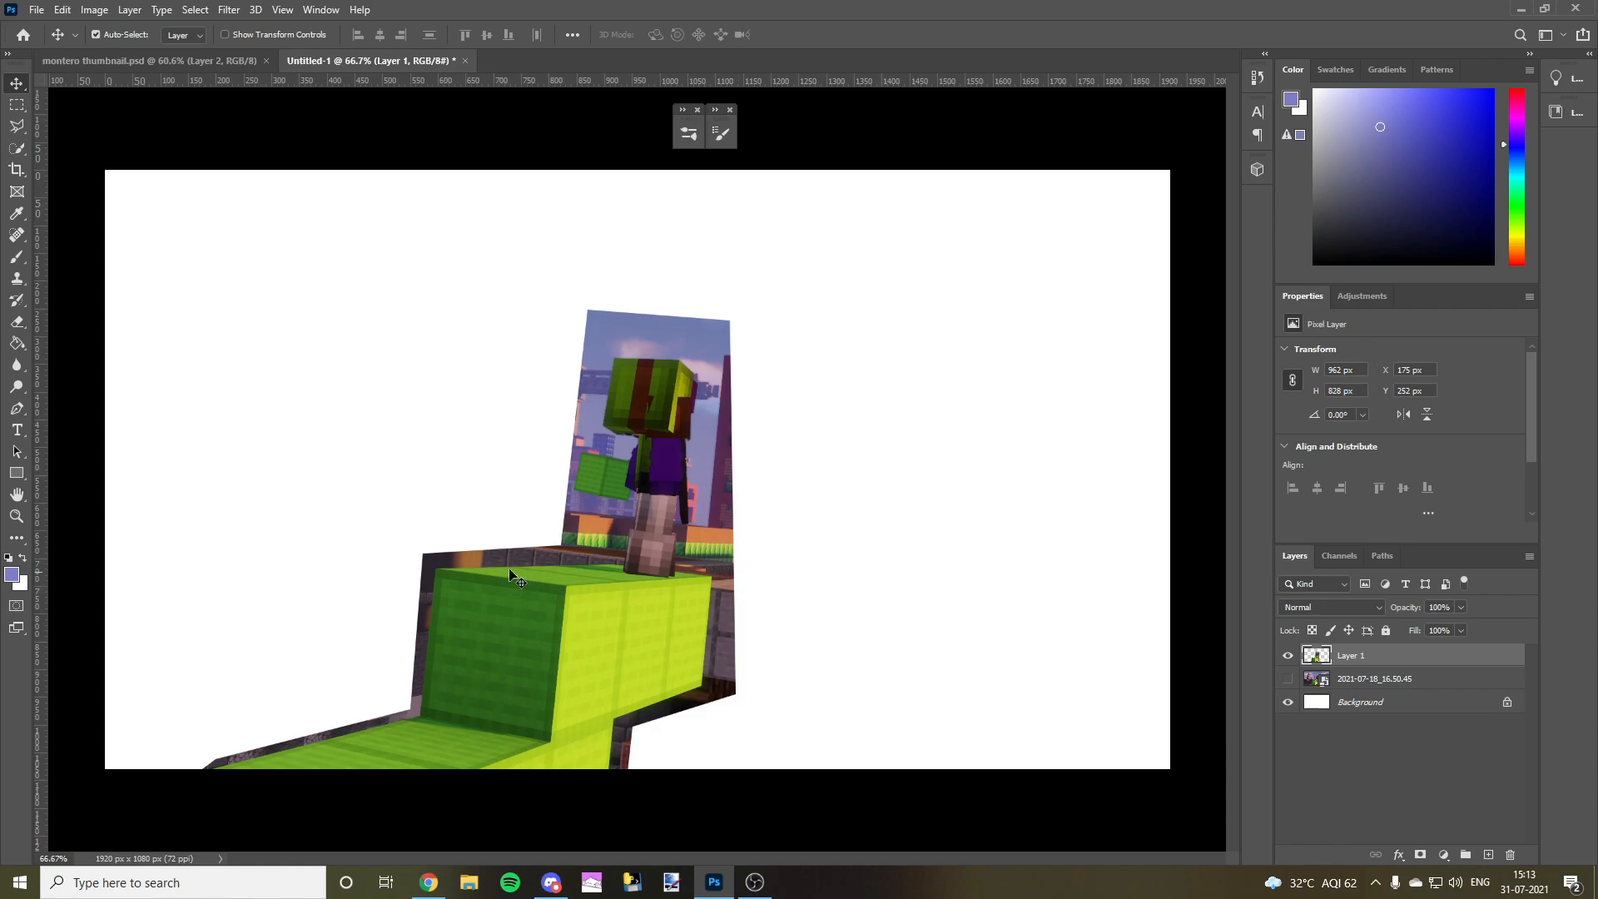
scroll(718, 573, up, 3)
scroll(290, 726, down, 2)
drag(785, 858, 740, 860)
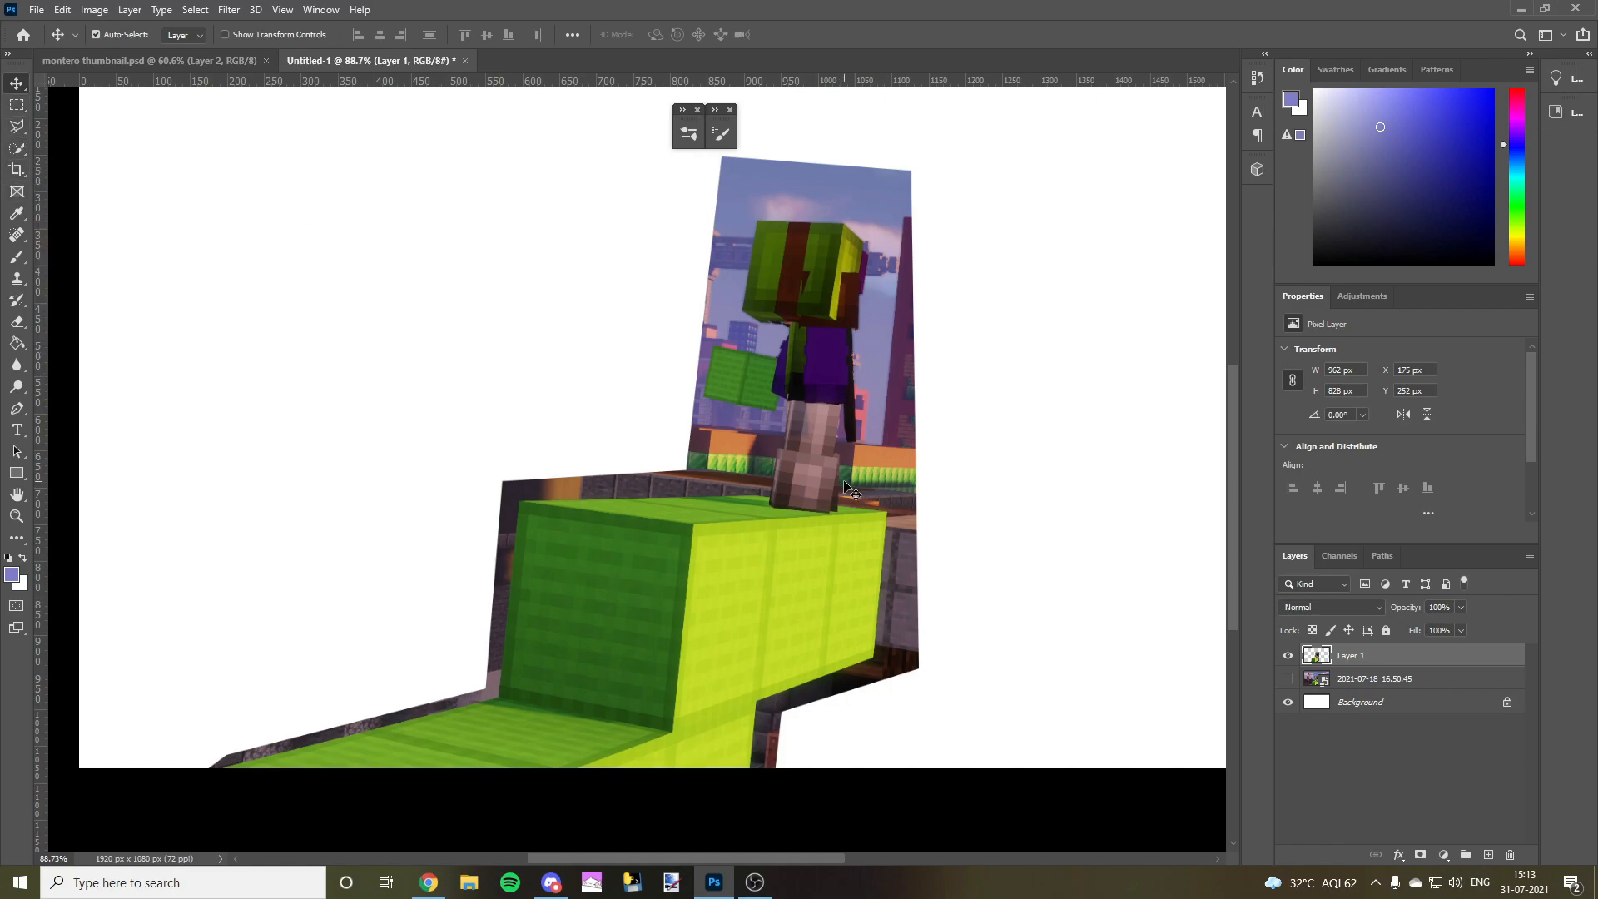
- Try selecting the character and green blocks on Layer 1 with the Quick Selection tool
click(16, 148)
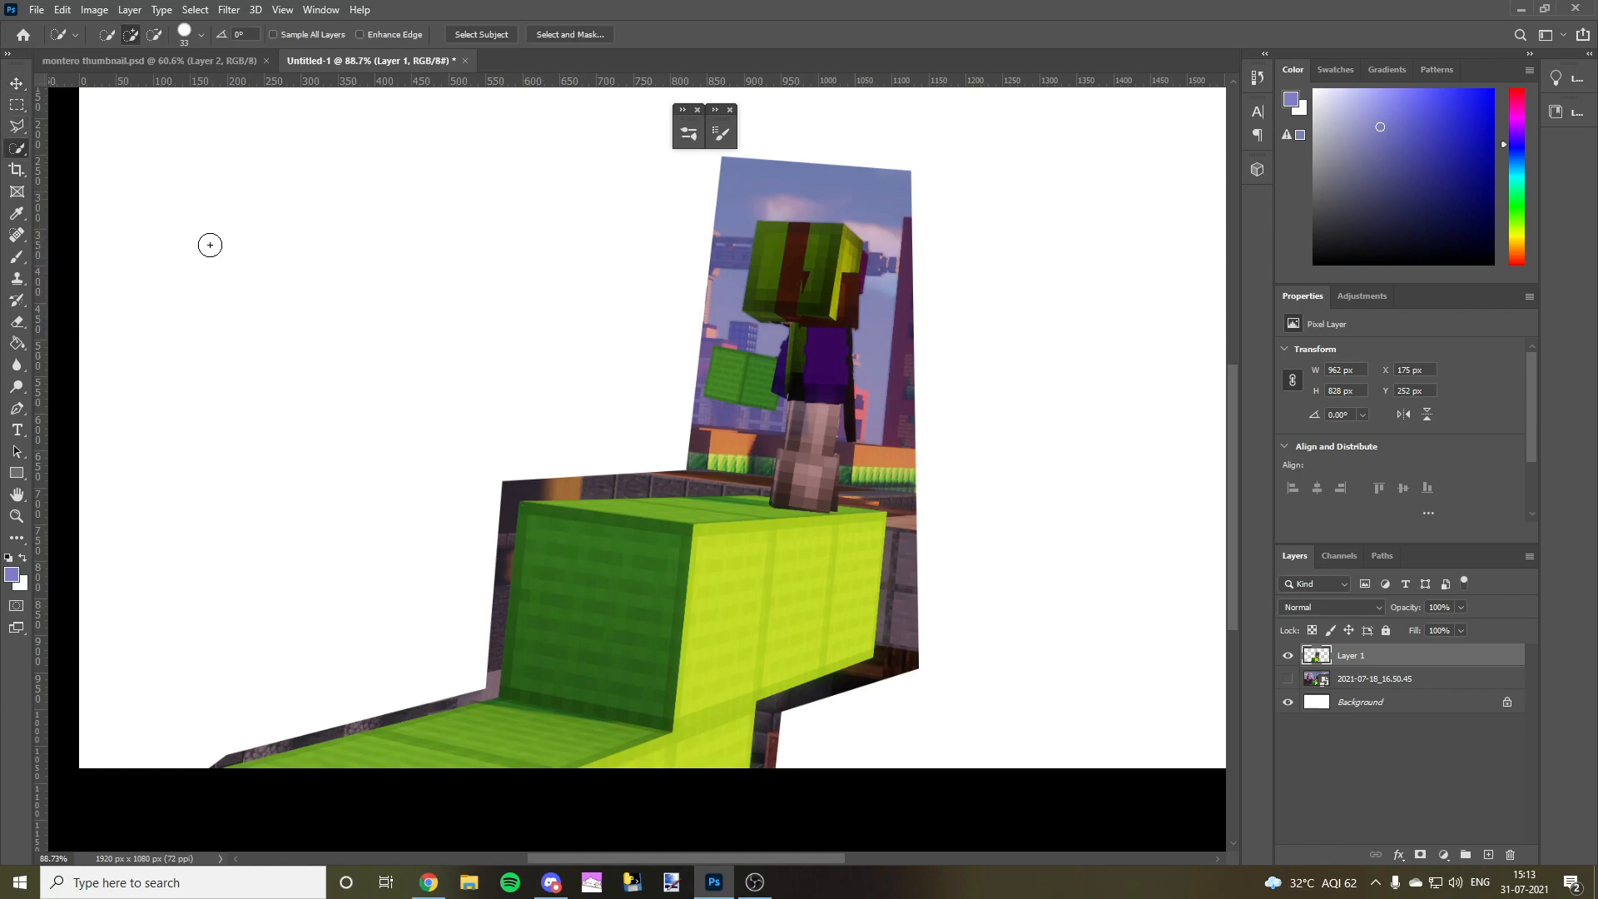
mouse_move(303, 766)
mouse_down()
mouse_move(701, 739)
mouse_move(710, 676)
mouse_move(797, 589)
mouse_move(701, 518)
mouse_move(643, 559)
mouse_move(635, 620)
mouse_move(743, 555)
mouse_move(787, 505)
mouse_move(810, 289)
mouse_move(820, 357)
mouse_move(736, 375)
mouse_up()
scroll(969, 412, up, 4)
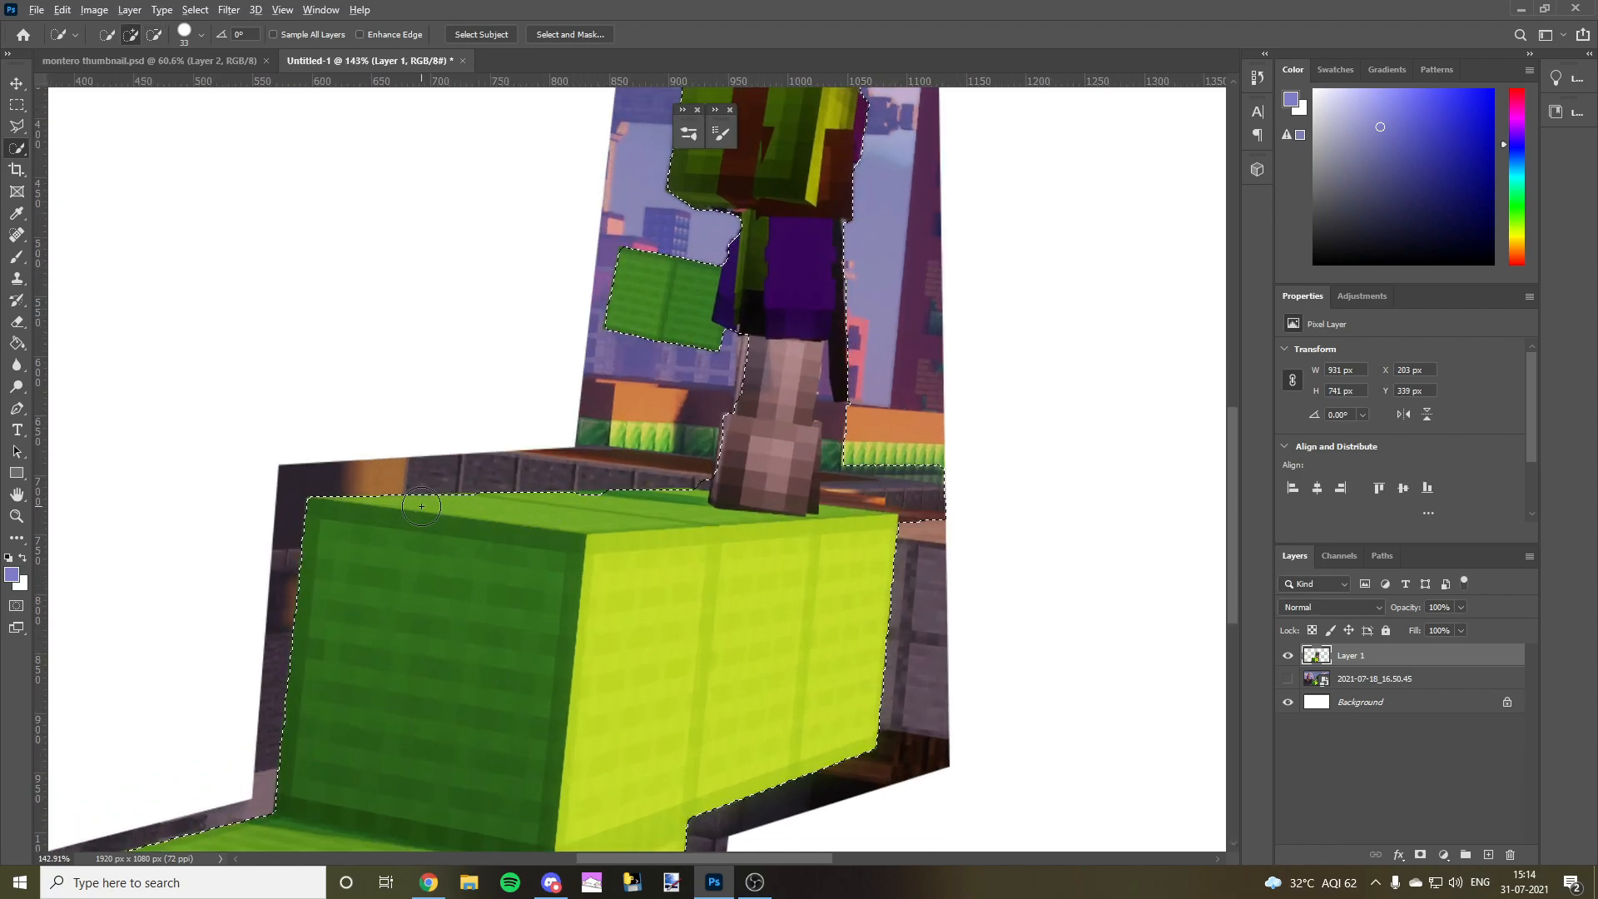
scroll(645, 495, up, 3)
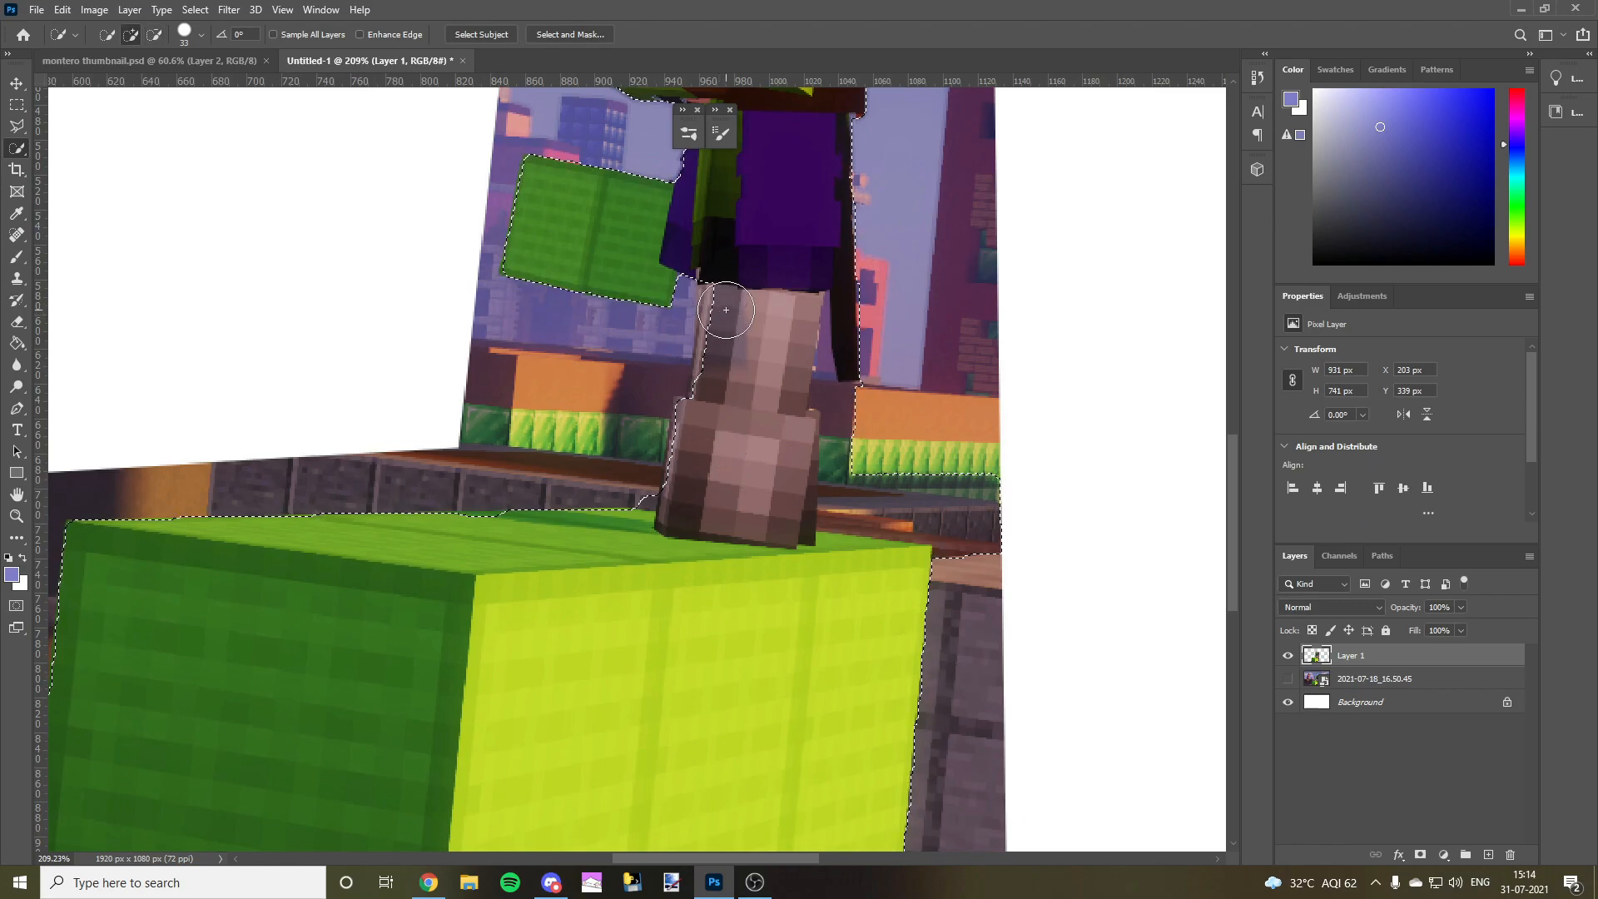
scroll(733, 312, up, 1)
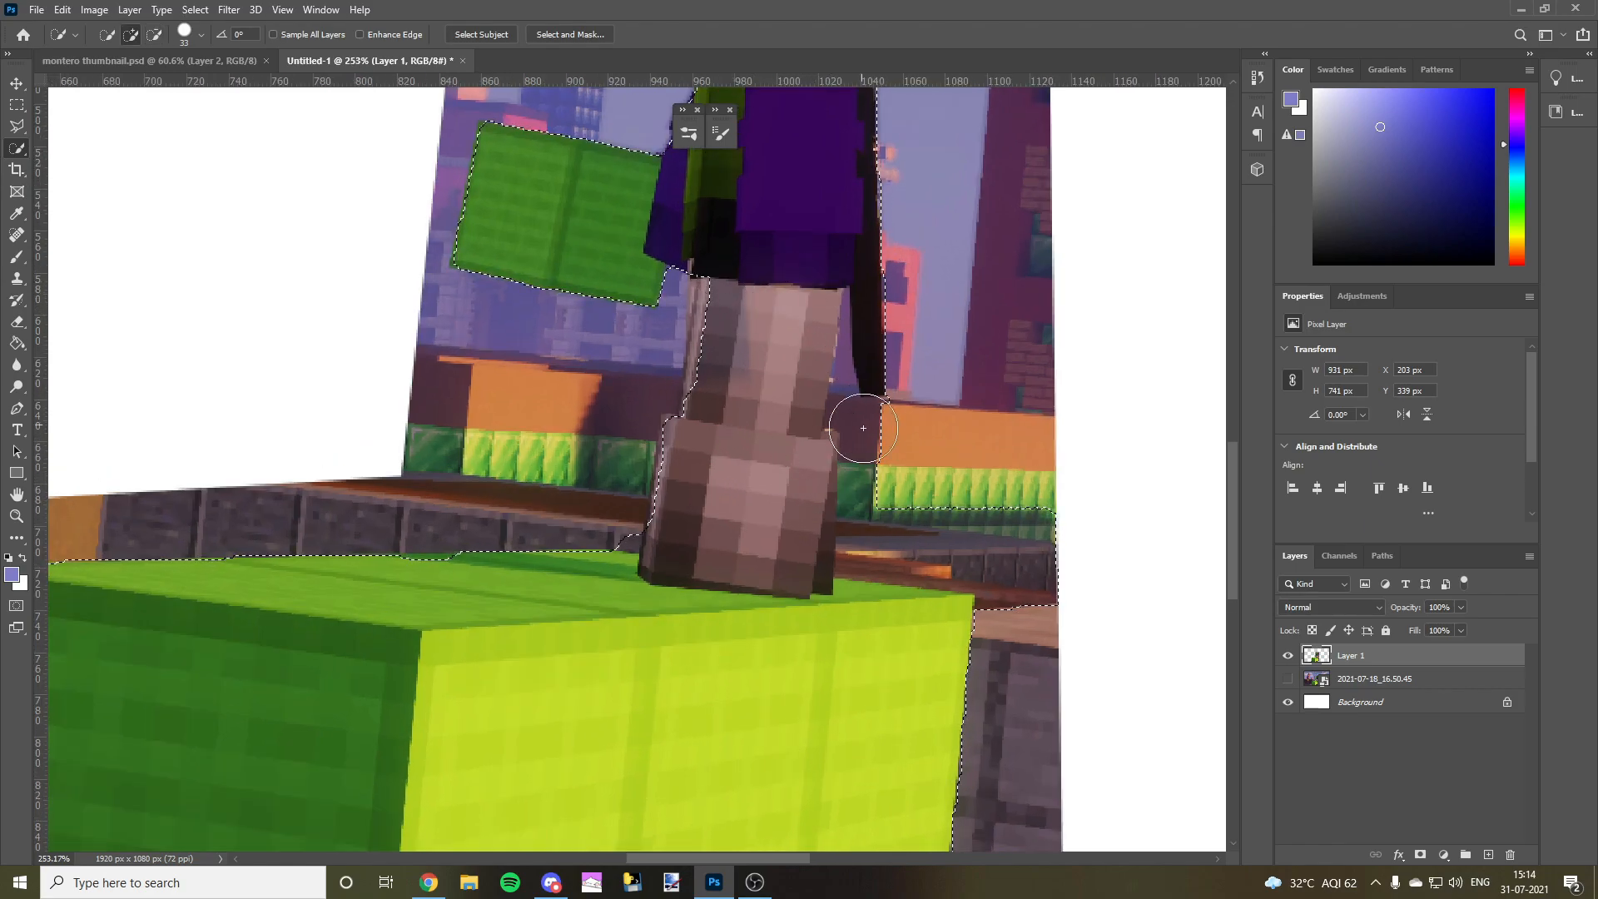
click(721, 308)
scroll(678, 559, down, 2)
scroll(678, 558, down, 3)
scroll(666, 545, up, 1)
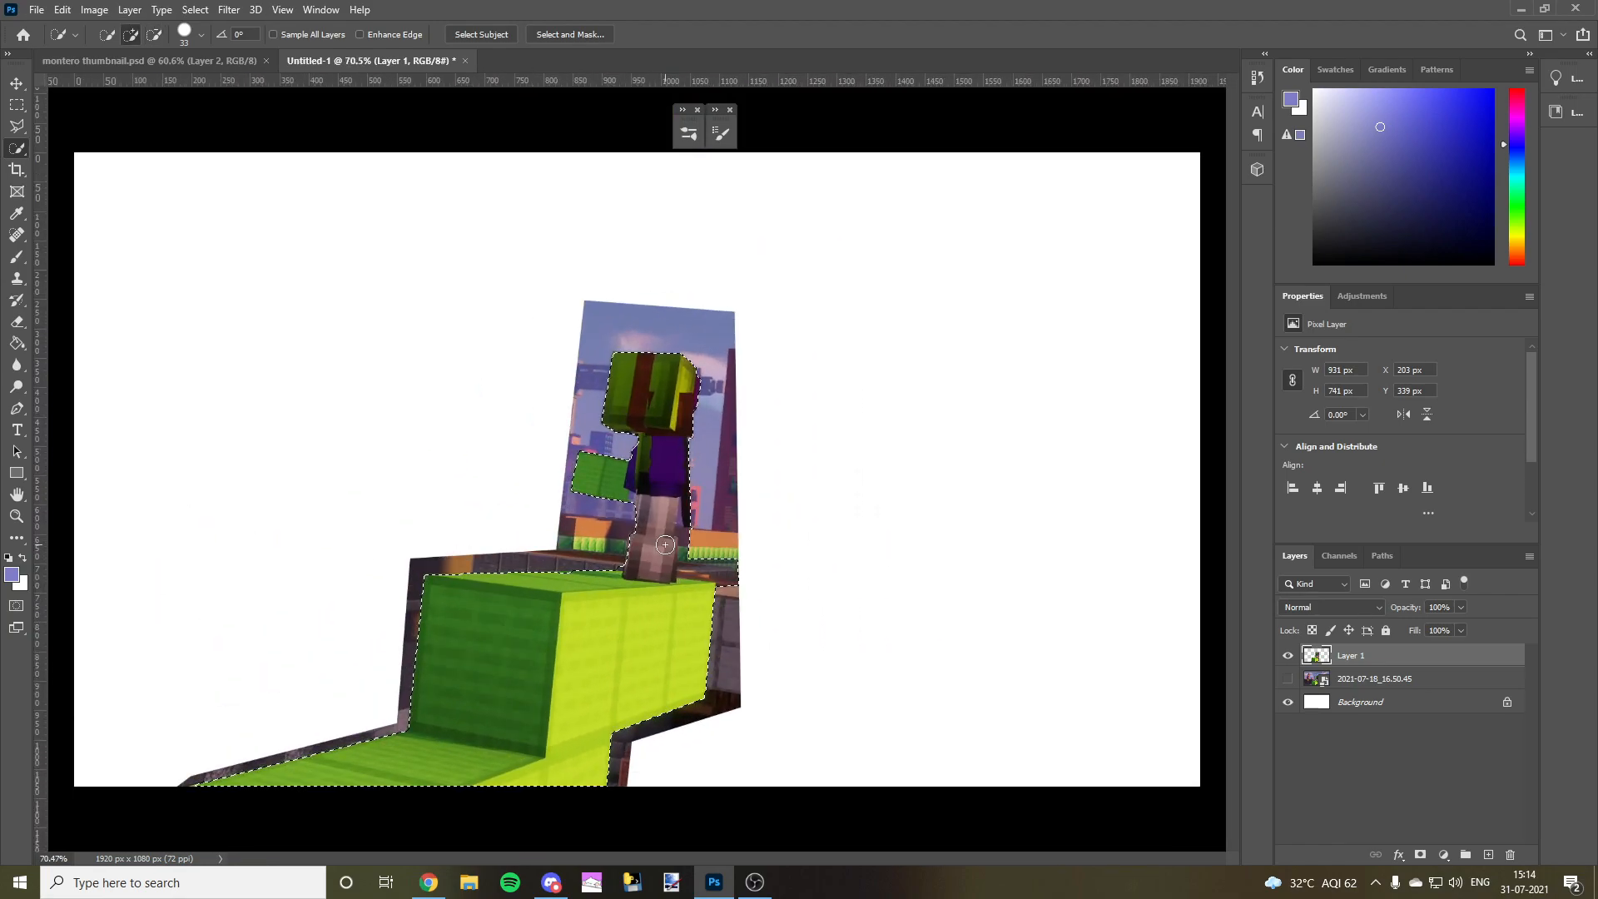
- Try selecting the sky and cloud areas around the character with the Magic Wand tool, adding regions to the selection
right_click(18, 156)
click(19, 155)
right_click(18, 155)
click(85, 180)
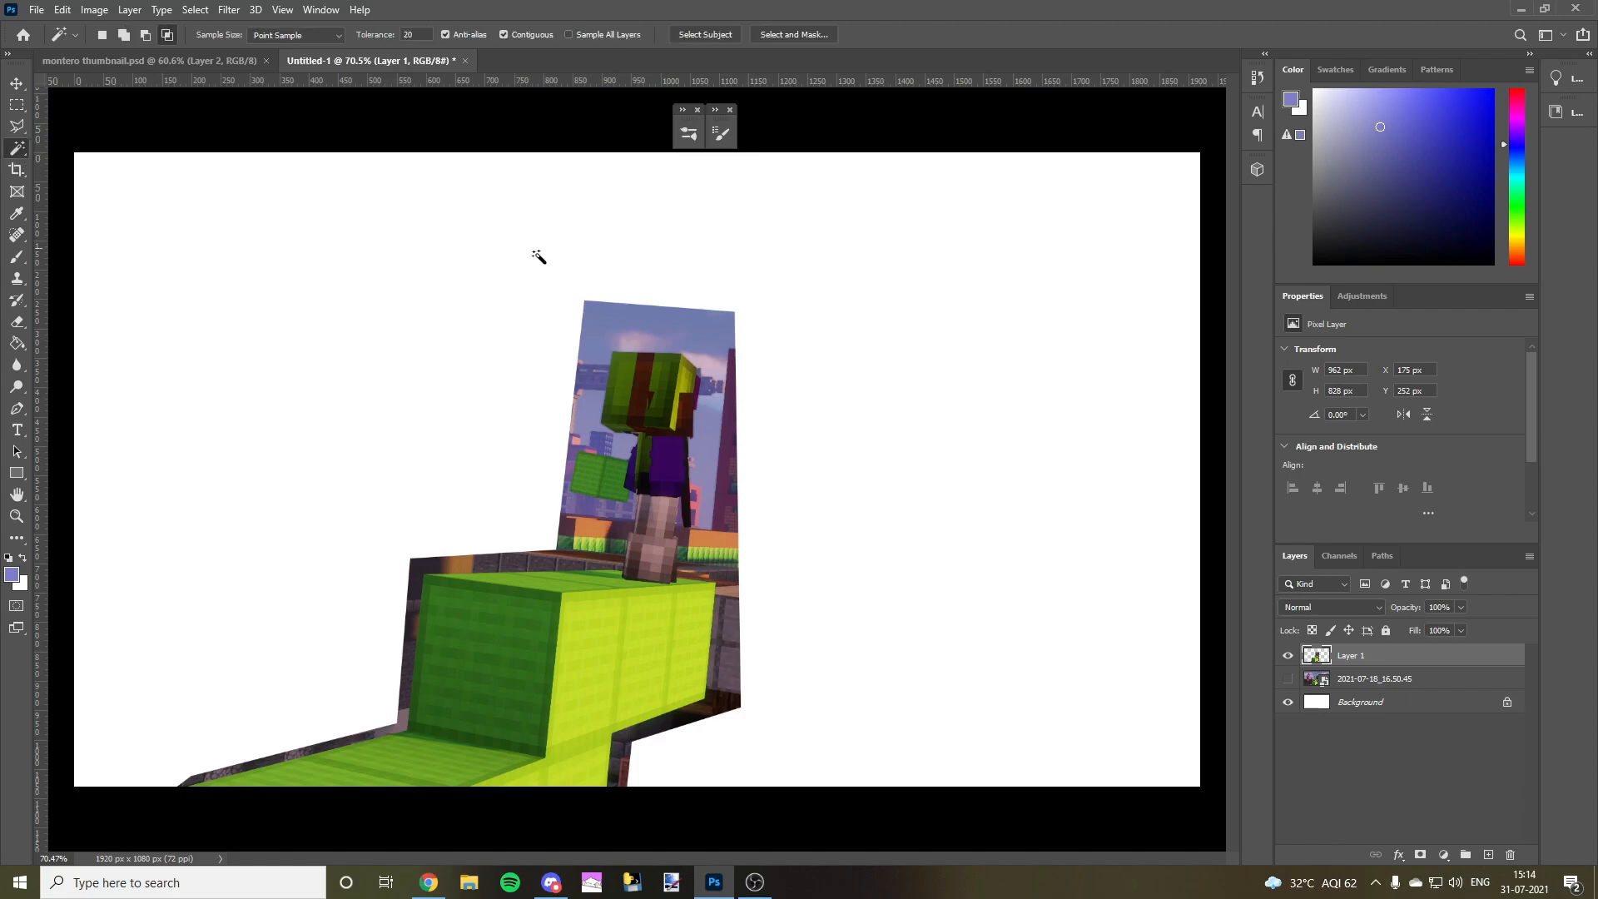
scroll(696, 343, up, 1)
click(682, 344)
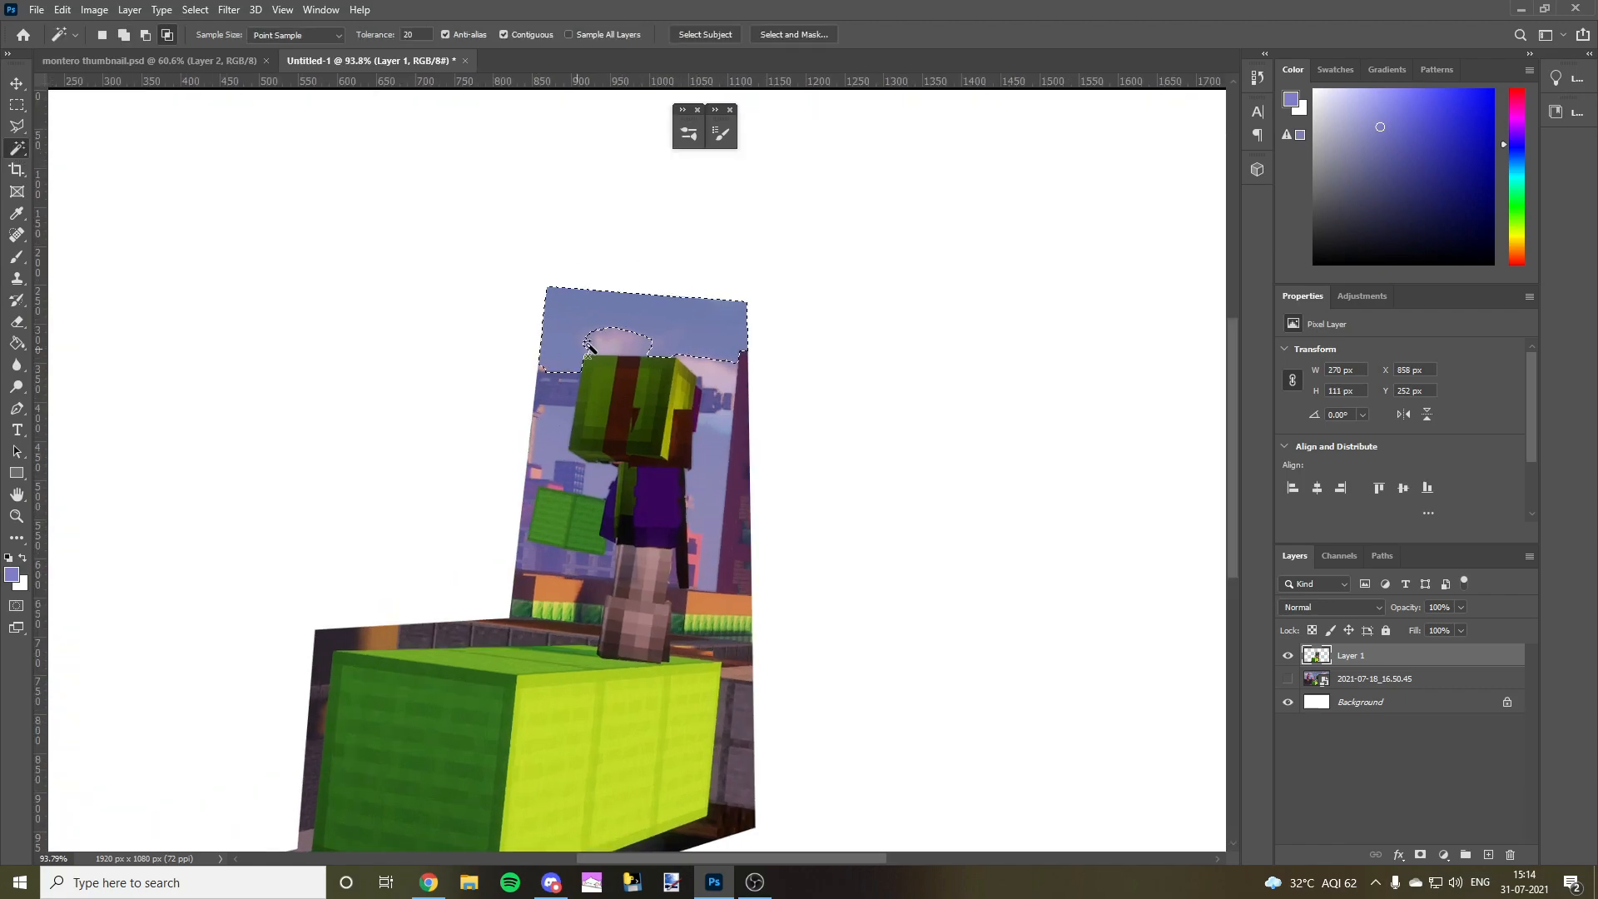
key(ctrl+d)
click(663, 333)
shift+click(545, 401)
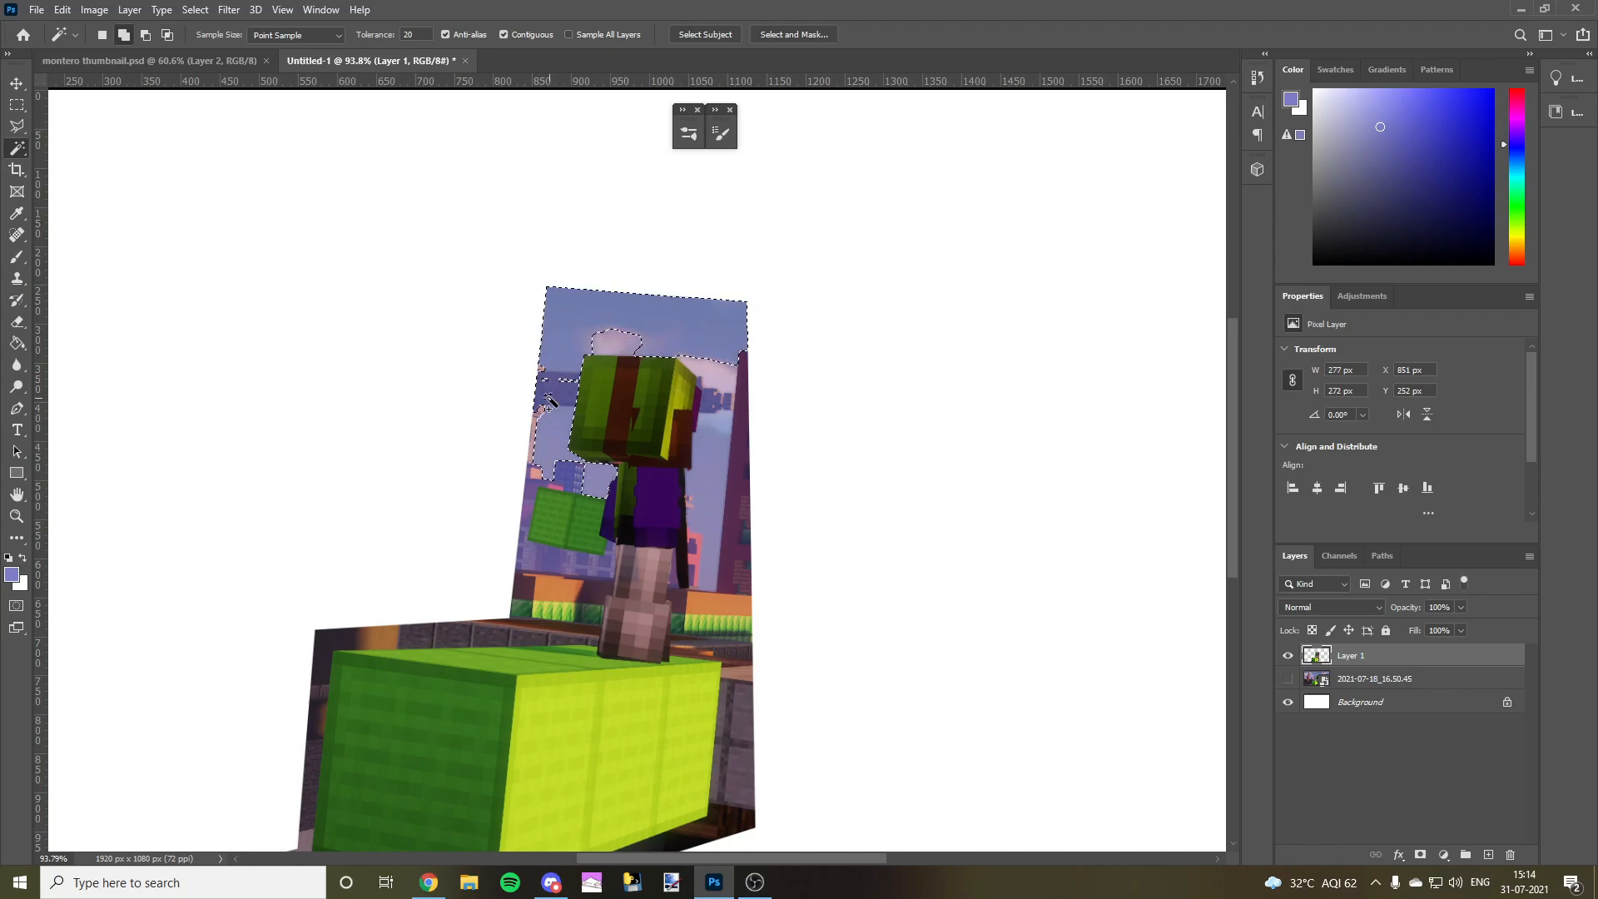
shift+click(613, 343)
shift+click(598, 342)
shift+click(617, 337)
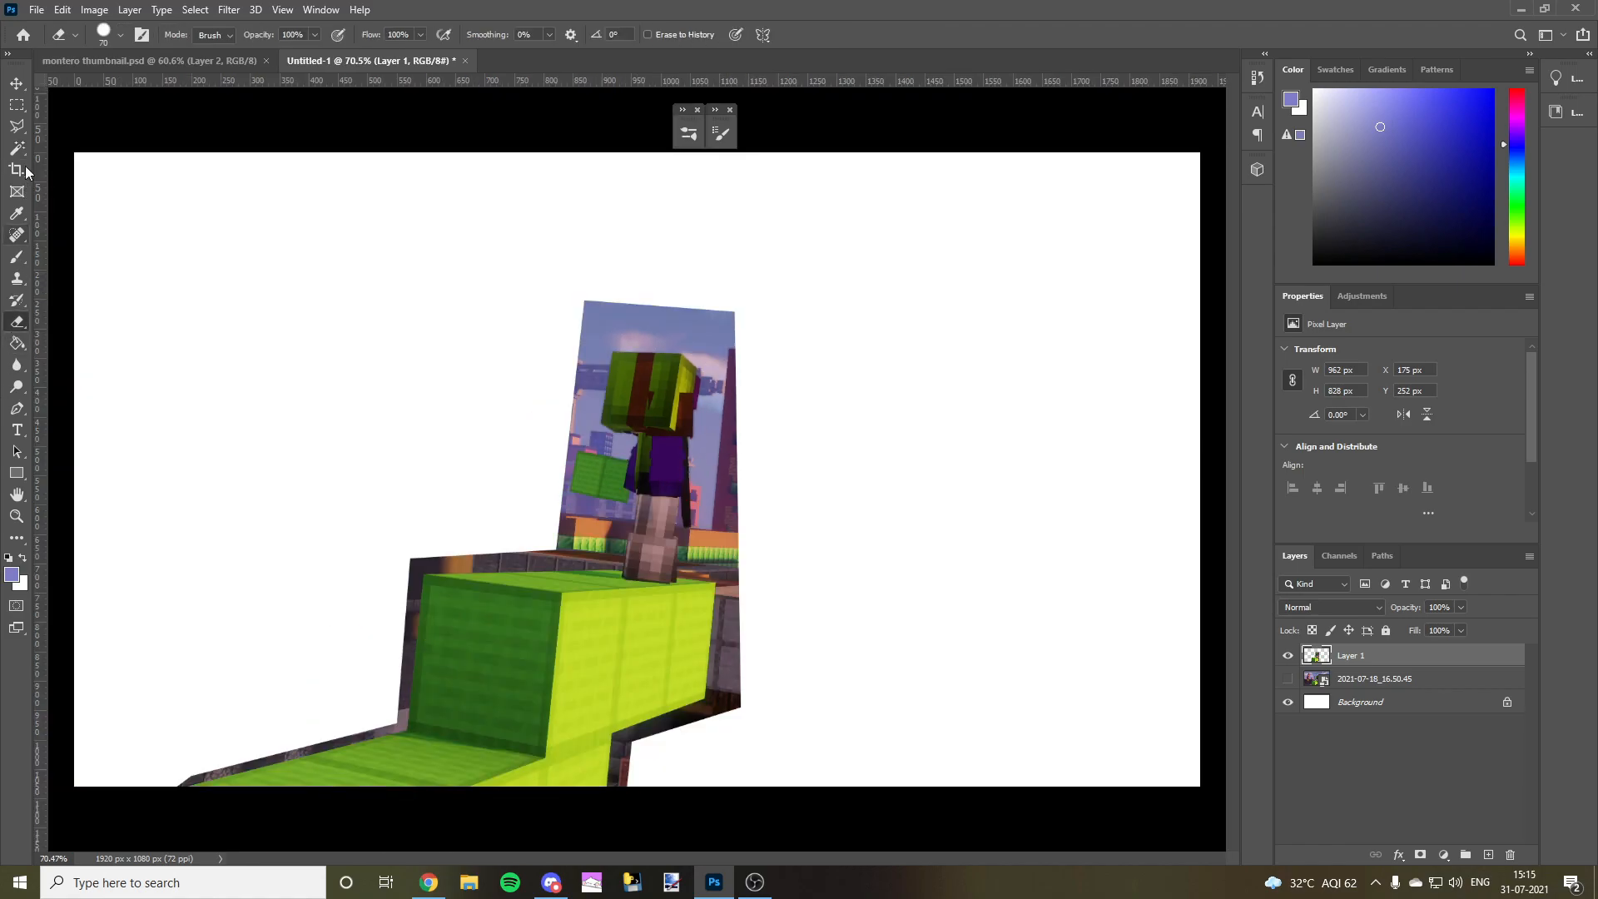
- Start a Polygonal Lasso outline at the canvas's lower edge, following the green blocks' left and upper edges to the character's feet
click(17, 126)
scroll(215, 722, up, 2)
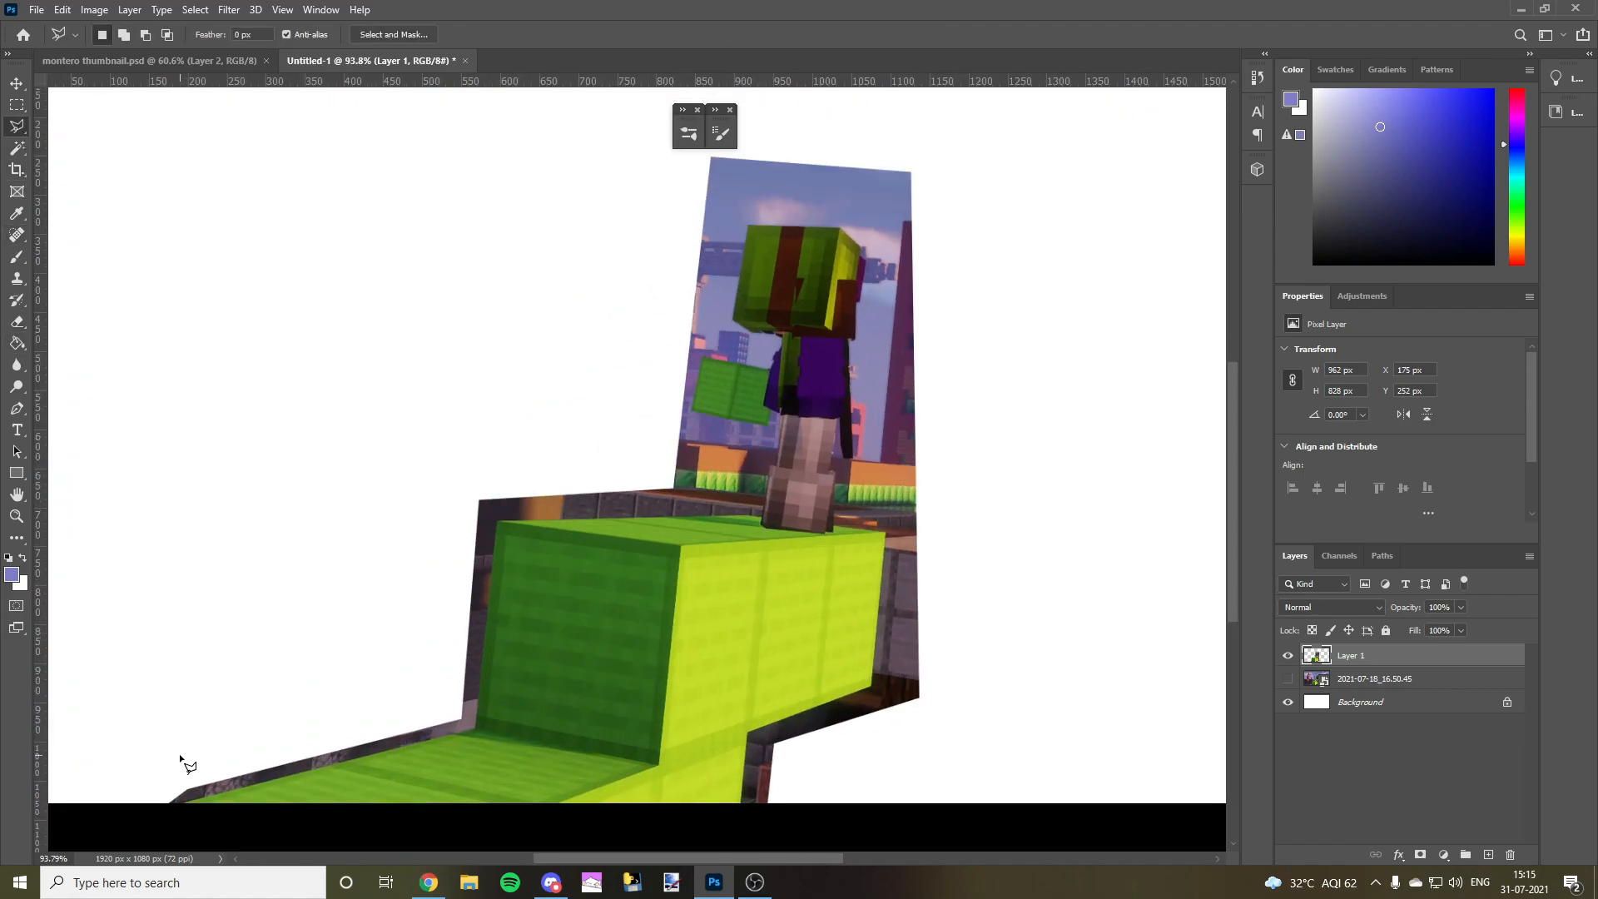
scroll(181, 758, up, 2)
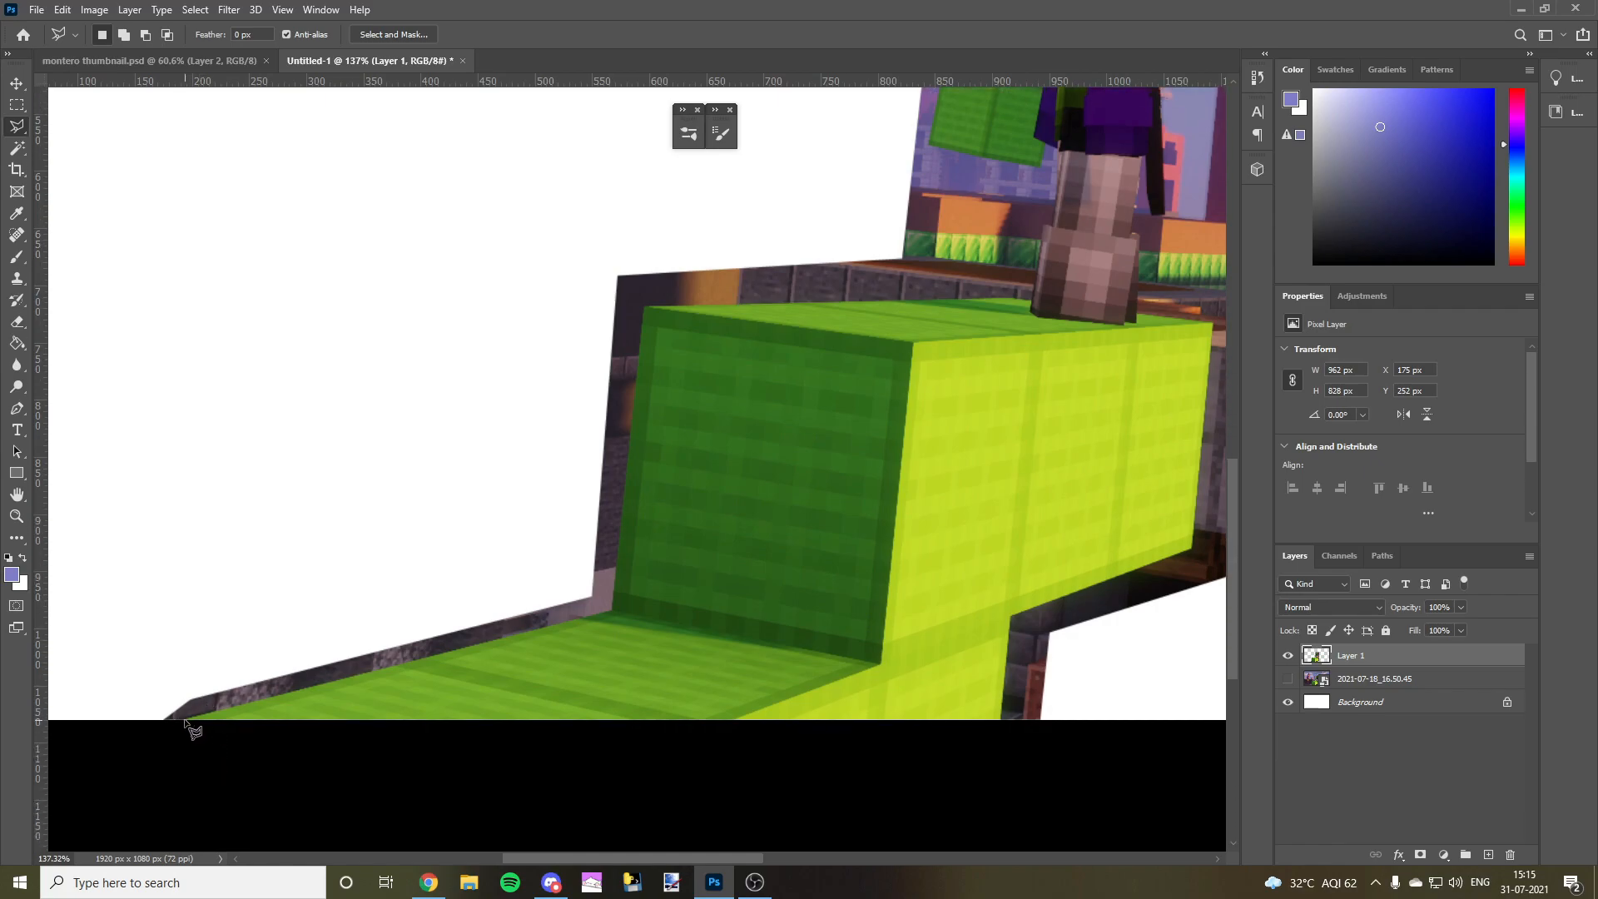
click(185, 719)
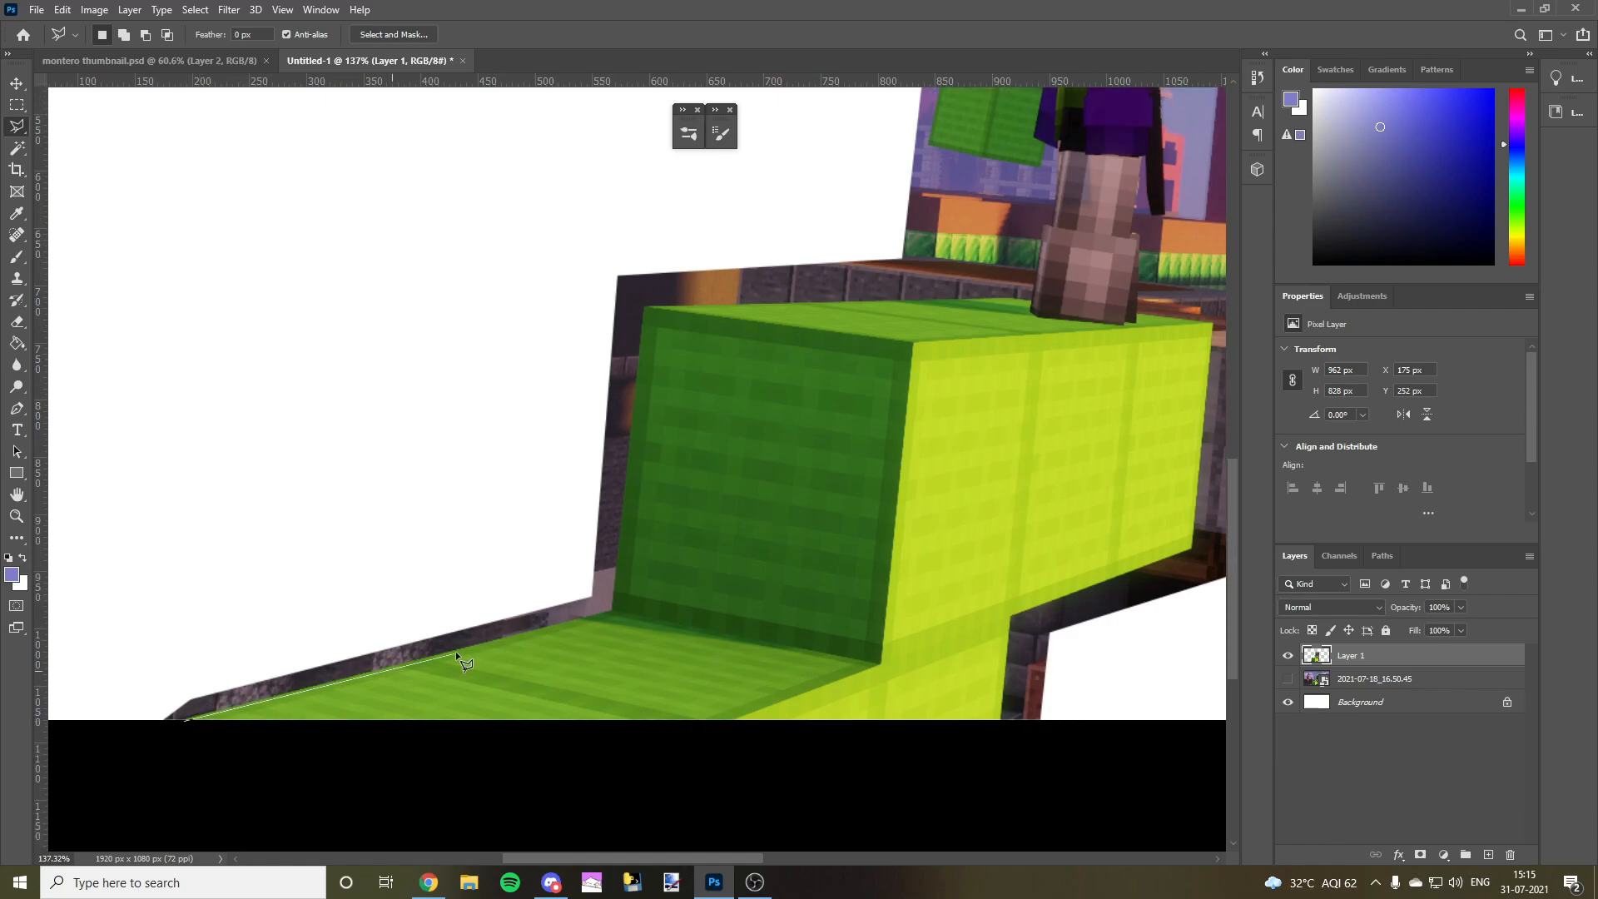
click(611, 607)
click(645, 304)
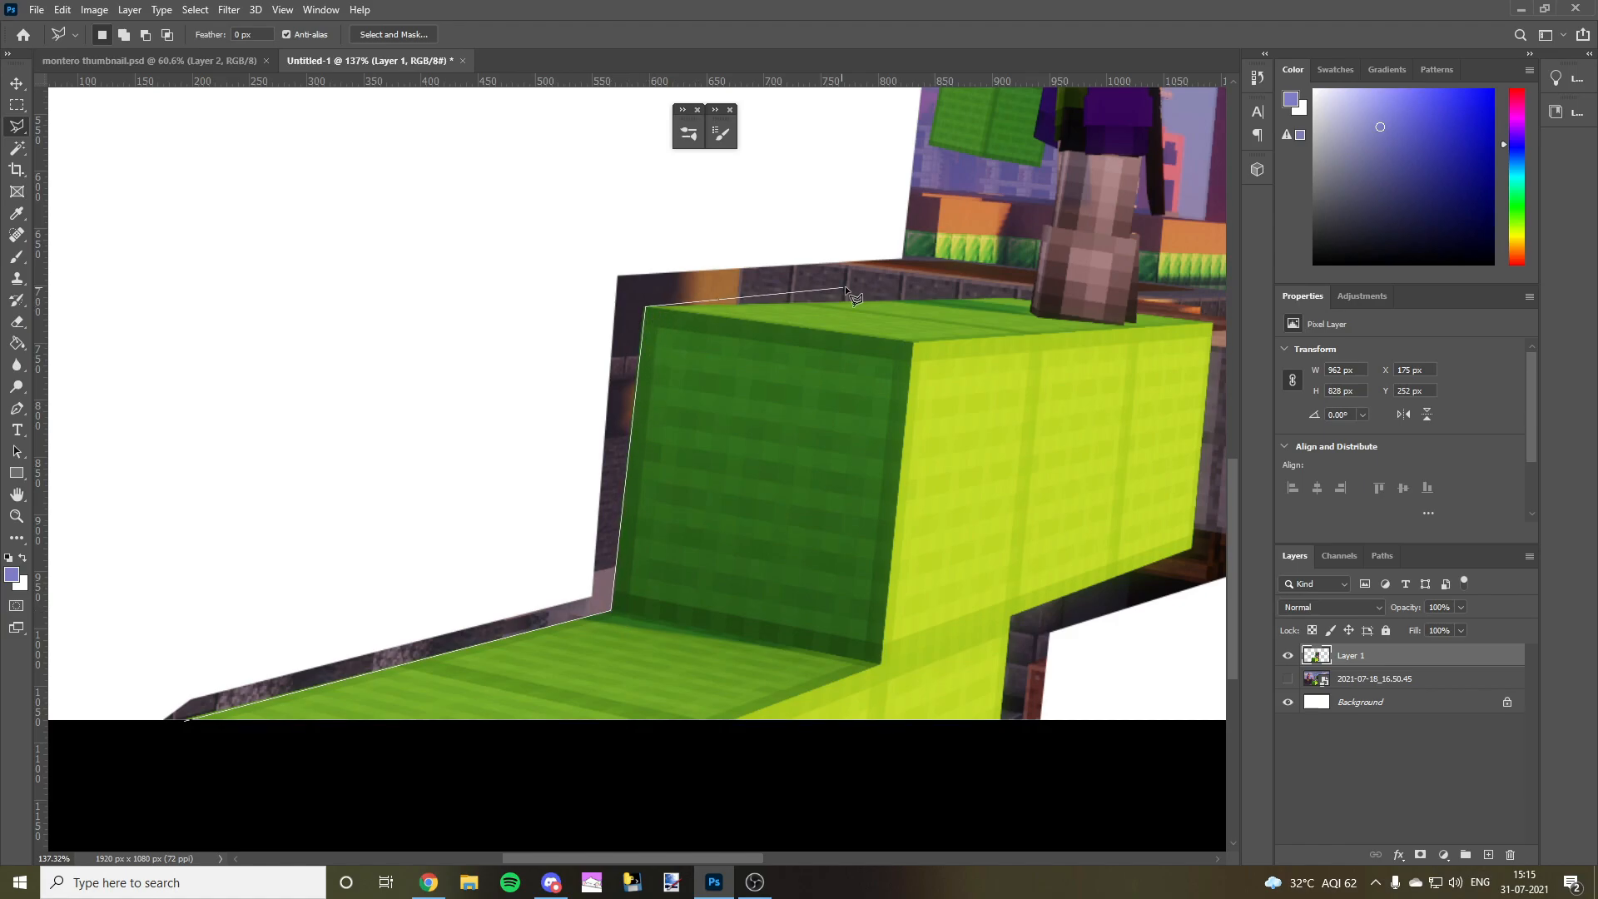
click(1009, 296)
mouse_move(1065, 311)
mouse_down()
mouse_move(493, 312)
mouse_move(474, 759)
mouse_up()
click(418, 744)
scroll(419, 739, down, 2)
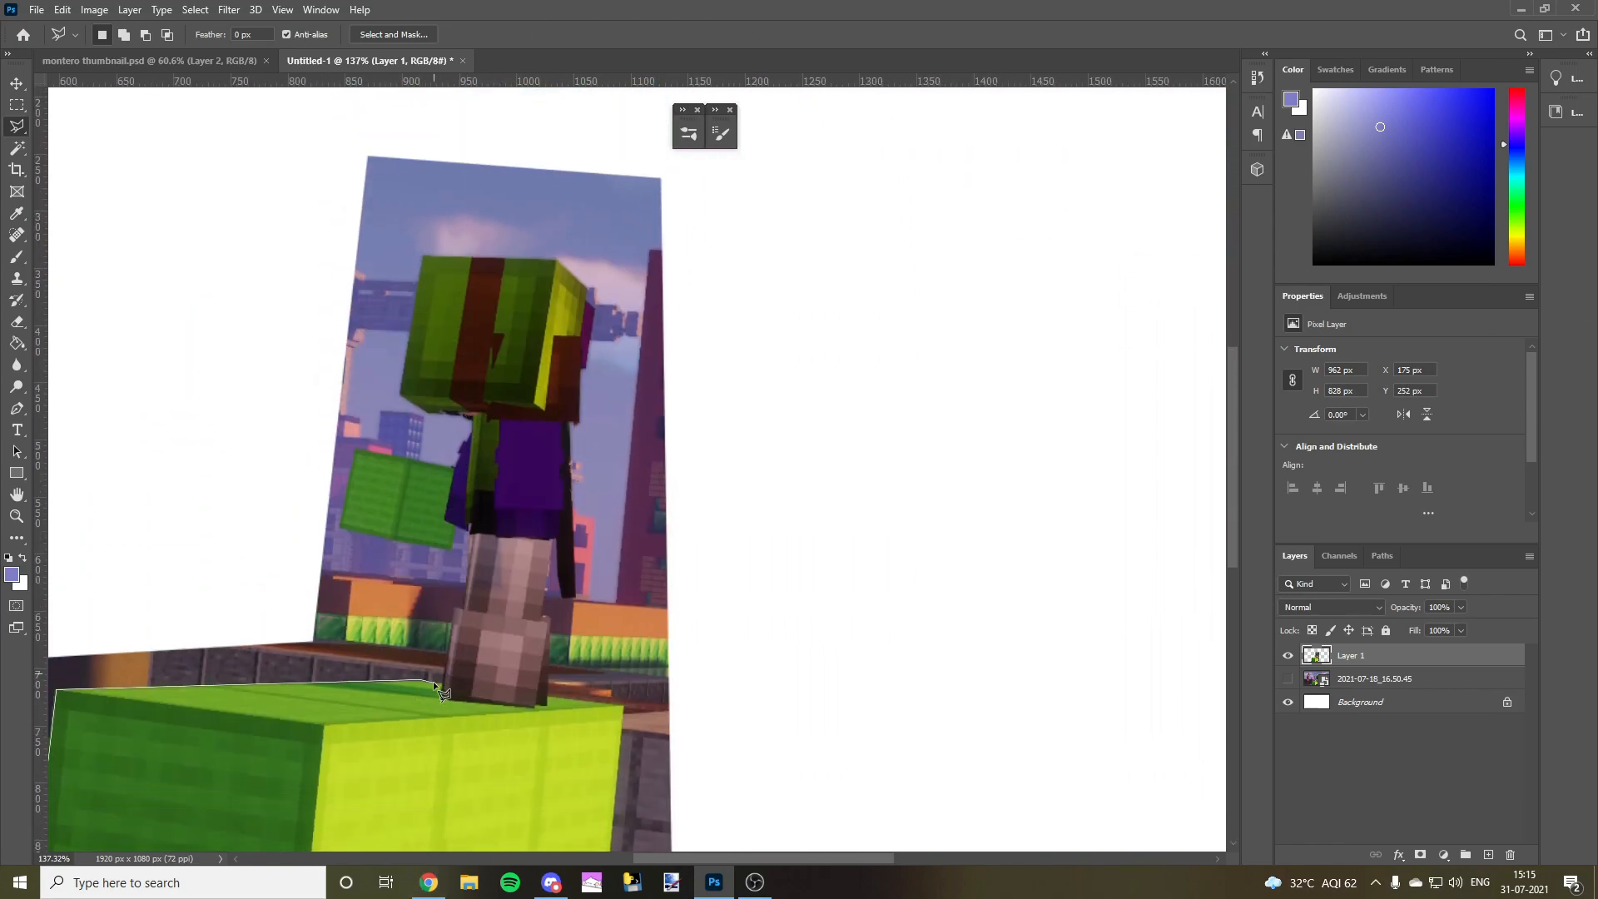
scroll(434, 682, up, 3)
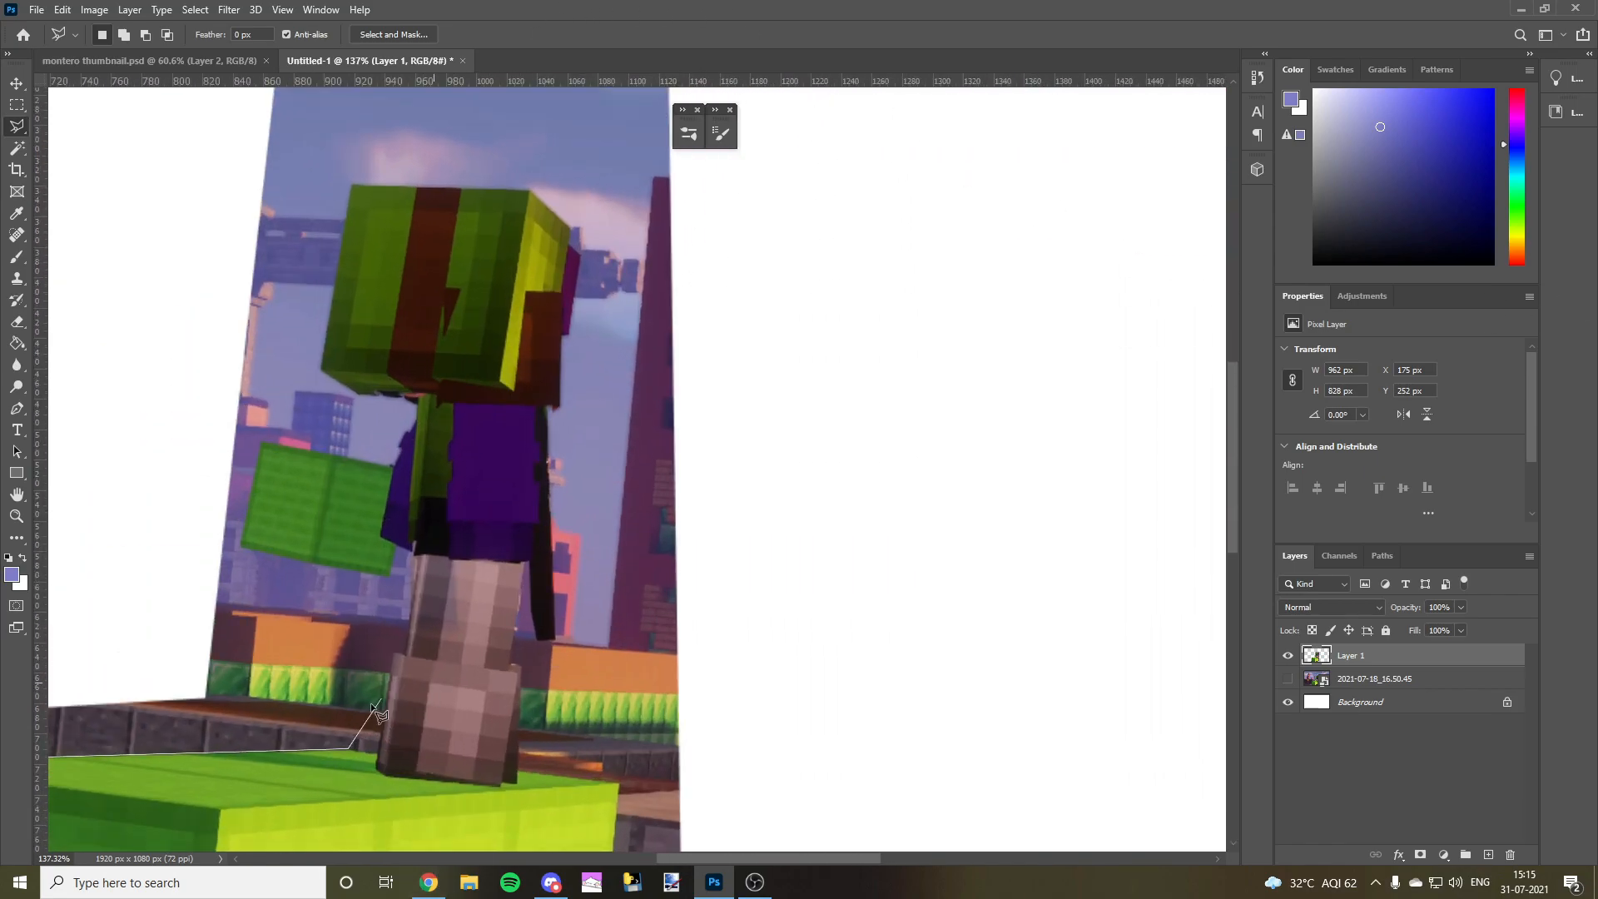
click(376, 754)
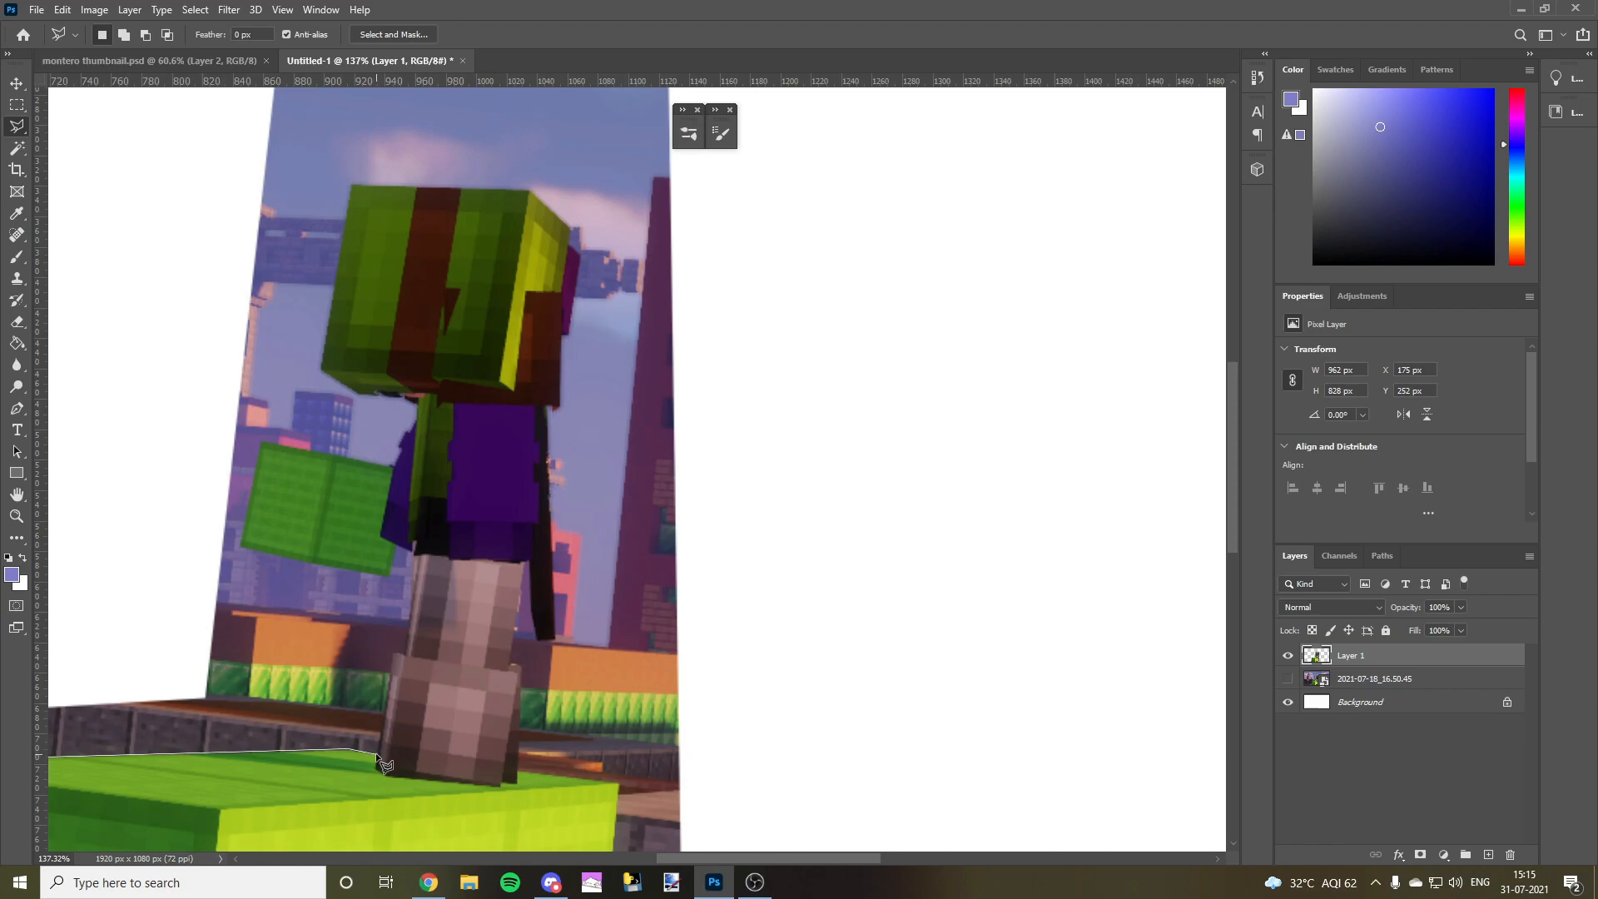
- Continue the lasso outline up the character's left side, following the leg, the held green block and the body
click(402, 649)
scroll(401, 647, up, 5)
click(530, 375)
click(516, 449)
click(331, 417)
click(168, 378)
scroll(450, 286, down, 5)
click(759, 344)
click(781, 307)
click(792, 261)
scroll(821, 200, up, 5)
- Trace the lasso outline around the character's head and down its right side to the legs
click(827, 485)
click(731, 482)
scroll(739, 450, down, 10)
scroll(739, 449, up, 8)
click(521, 645)
click(511, 649)
scroll(510, 666, up, 5)
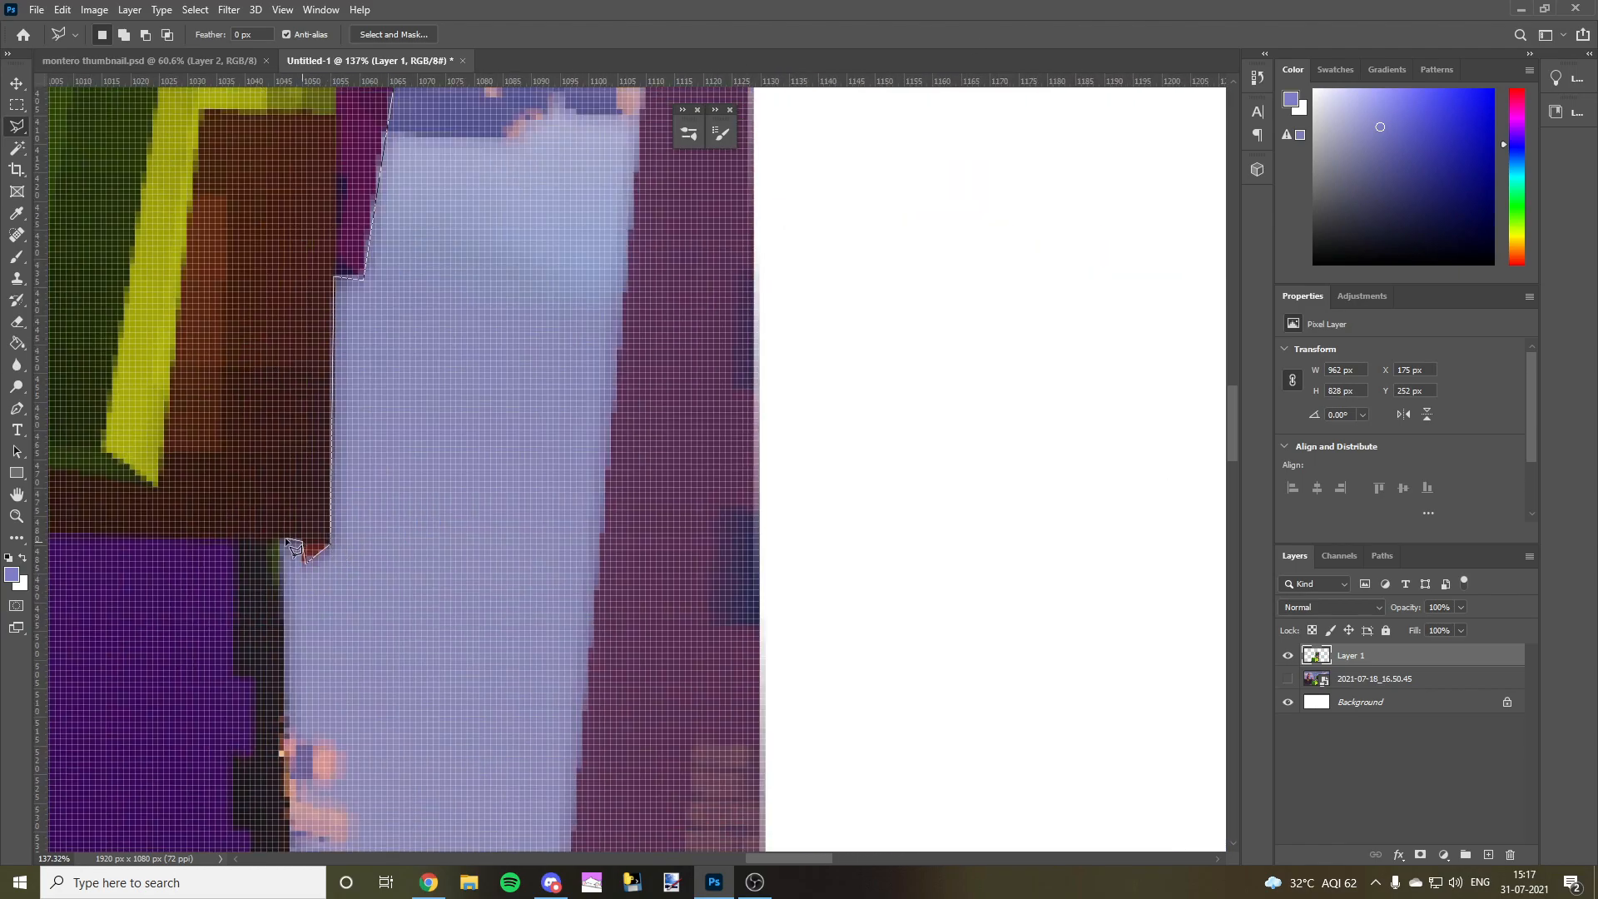
click(332, 541)
click(504, 722)
click(411, 710)
click(320, 720)
scroll(399, 499, down, 5)
- Continue the lasso outline along the right and lower edges of the green blocks down to the canvas's lower edge
click(498, 259)
click(489, 502)
click(726, 533)
scroll(703, 666, down, 10)
click(1027, 161)
click(457, 374)
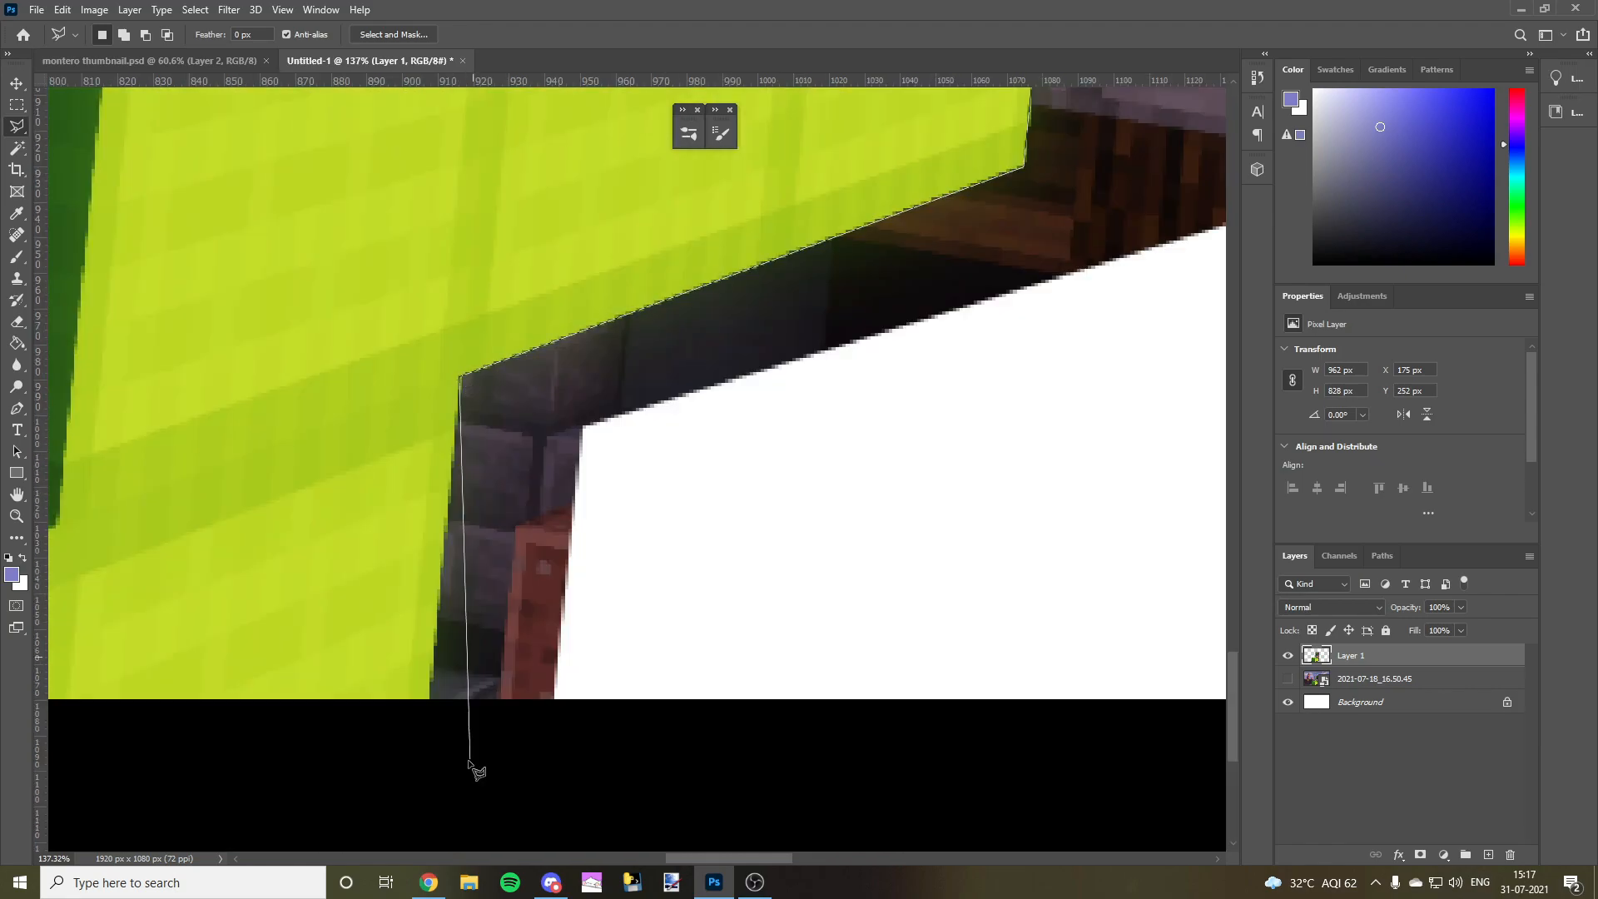
click(434, 696)
- Close the lasso with a wide loop around the cutout so the leftover background surrounding the character and blocks is selected
scroll(434, 696, down, 8)
scroll(763, 560, down, 4)
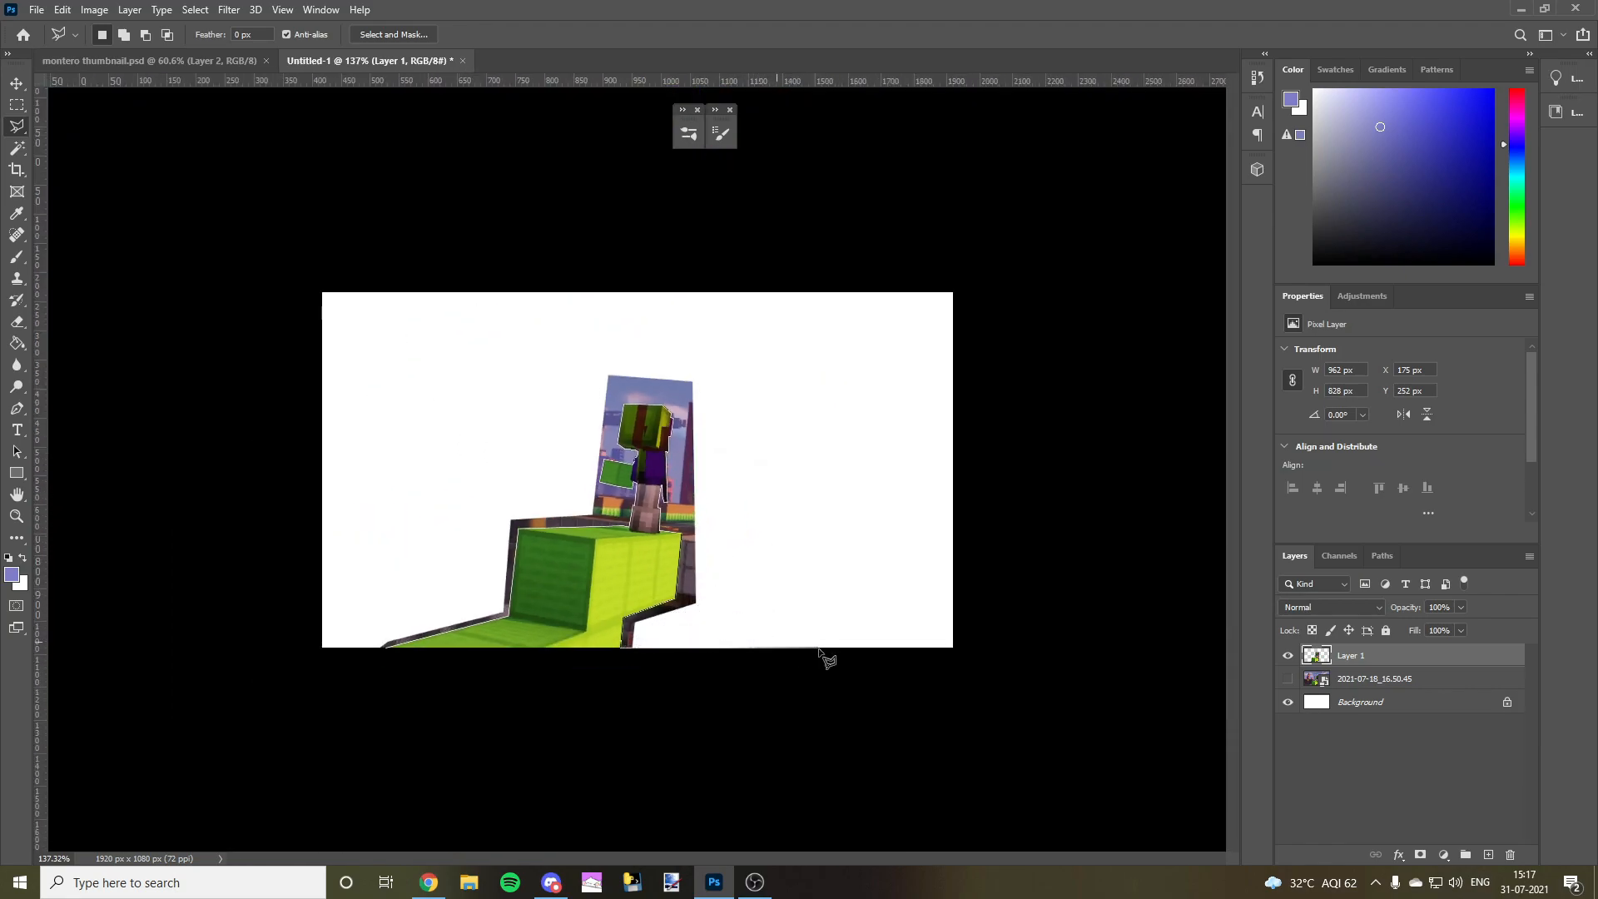
click(852, 681)
click(882, 342)
click(450, 305)
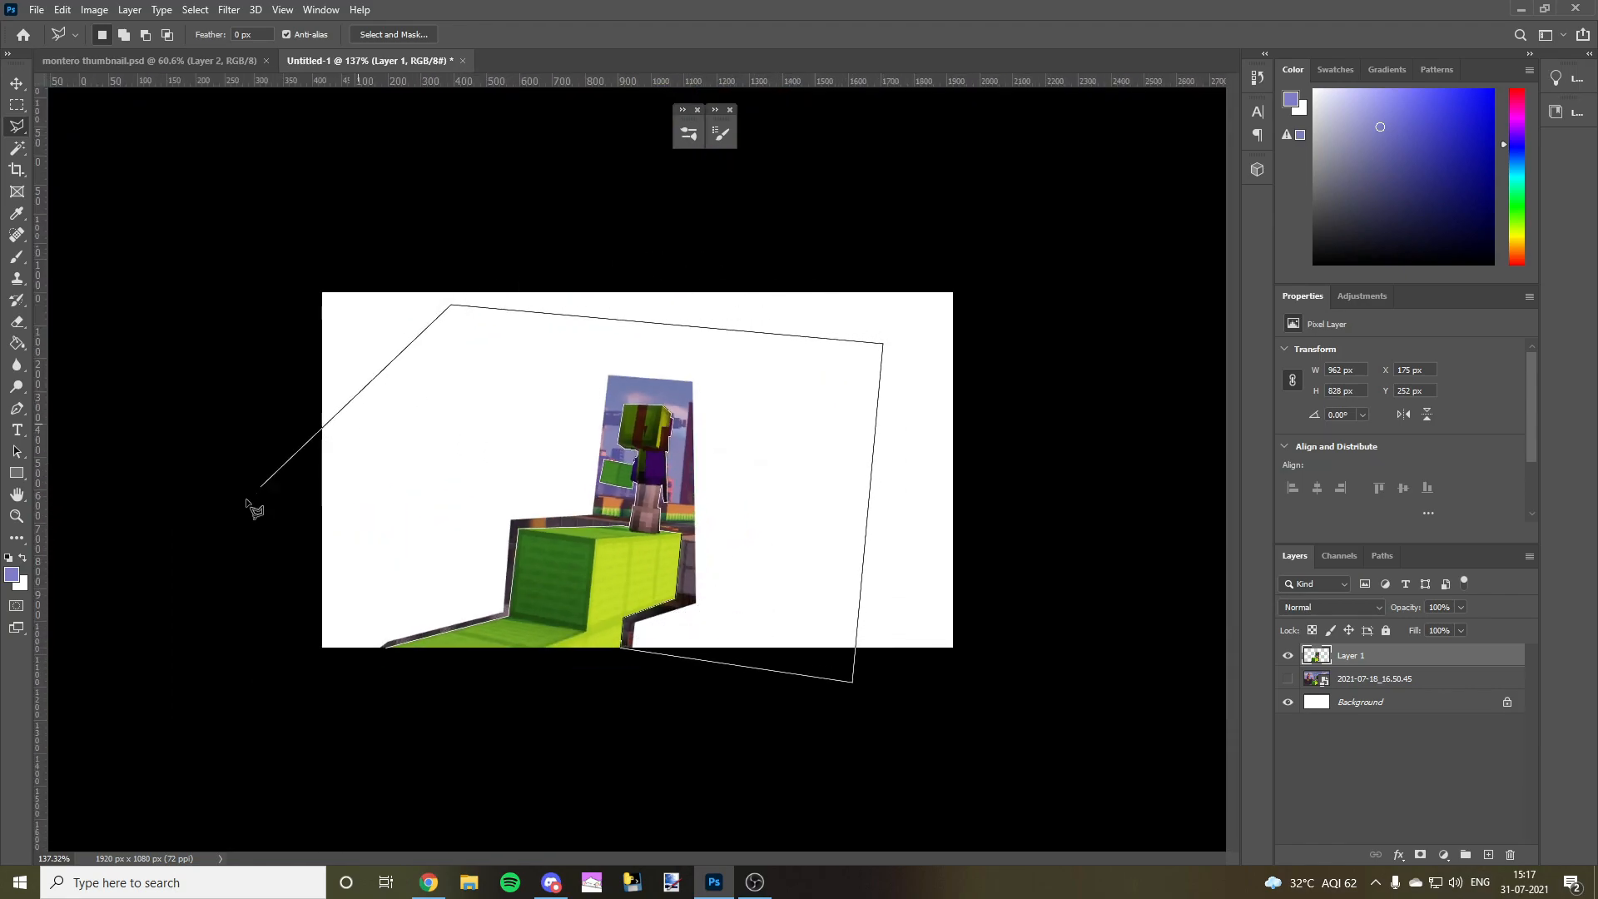
click(349, 664)
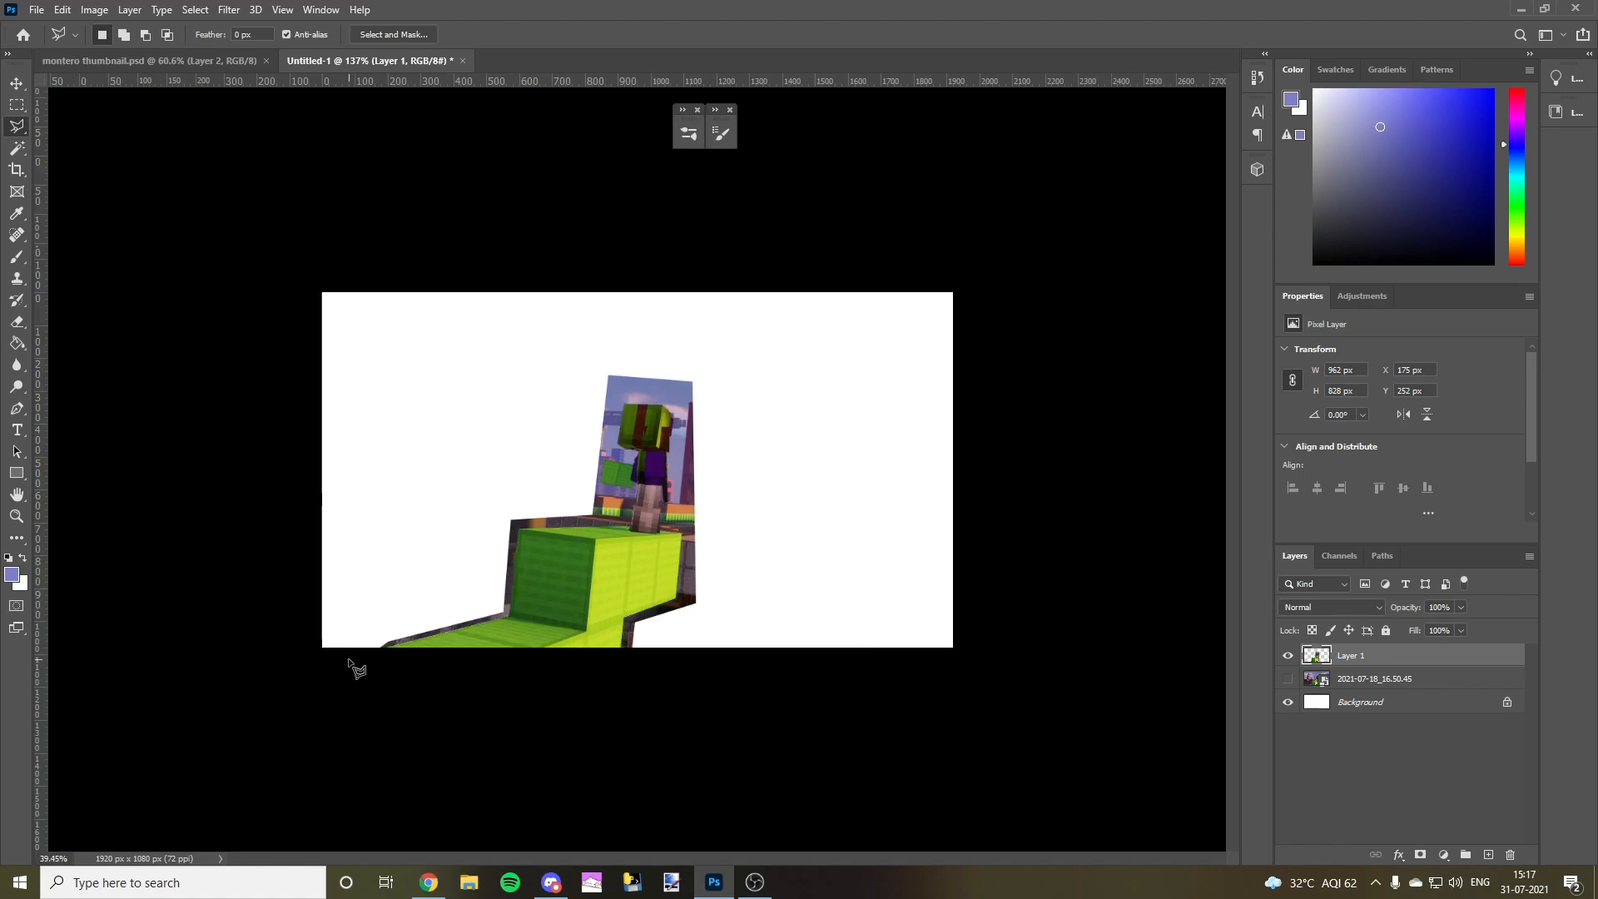
scroll(374, 652, down, 2)
scroll(438, 628, up, 3)
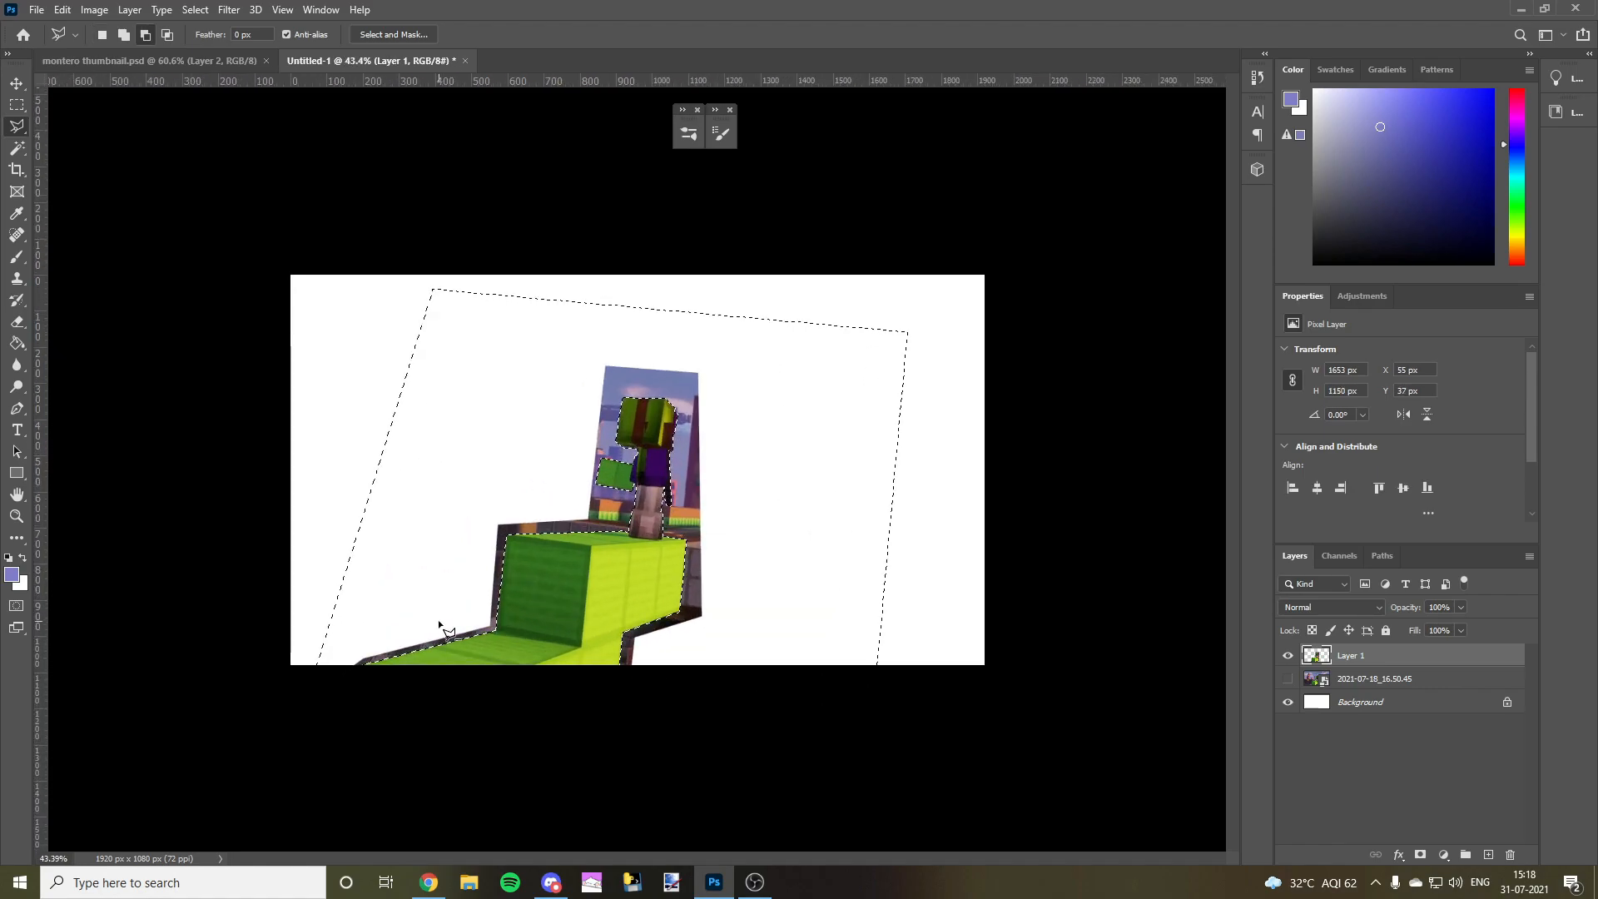
- Delete the selected background leftovers from Layer 1 and clear the selection
key(Delete)
key(ctrl+d)
scroll(516, 565, up, 5)
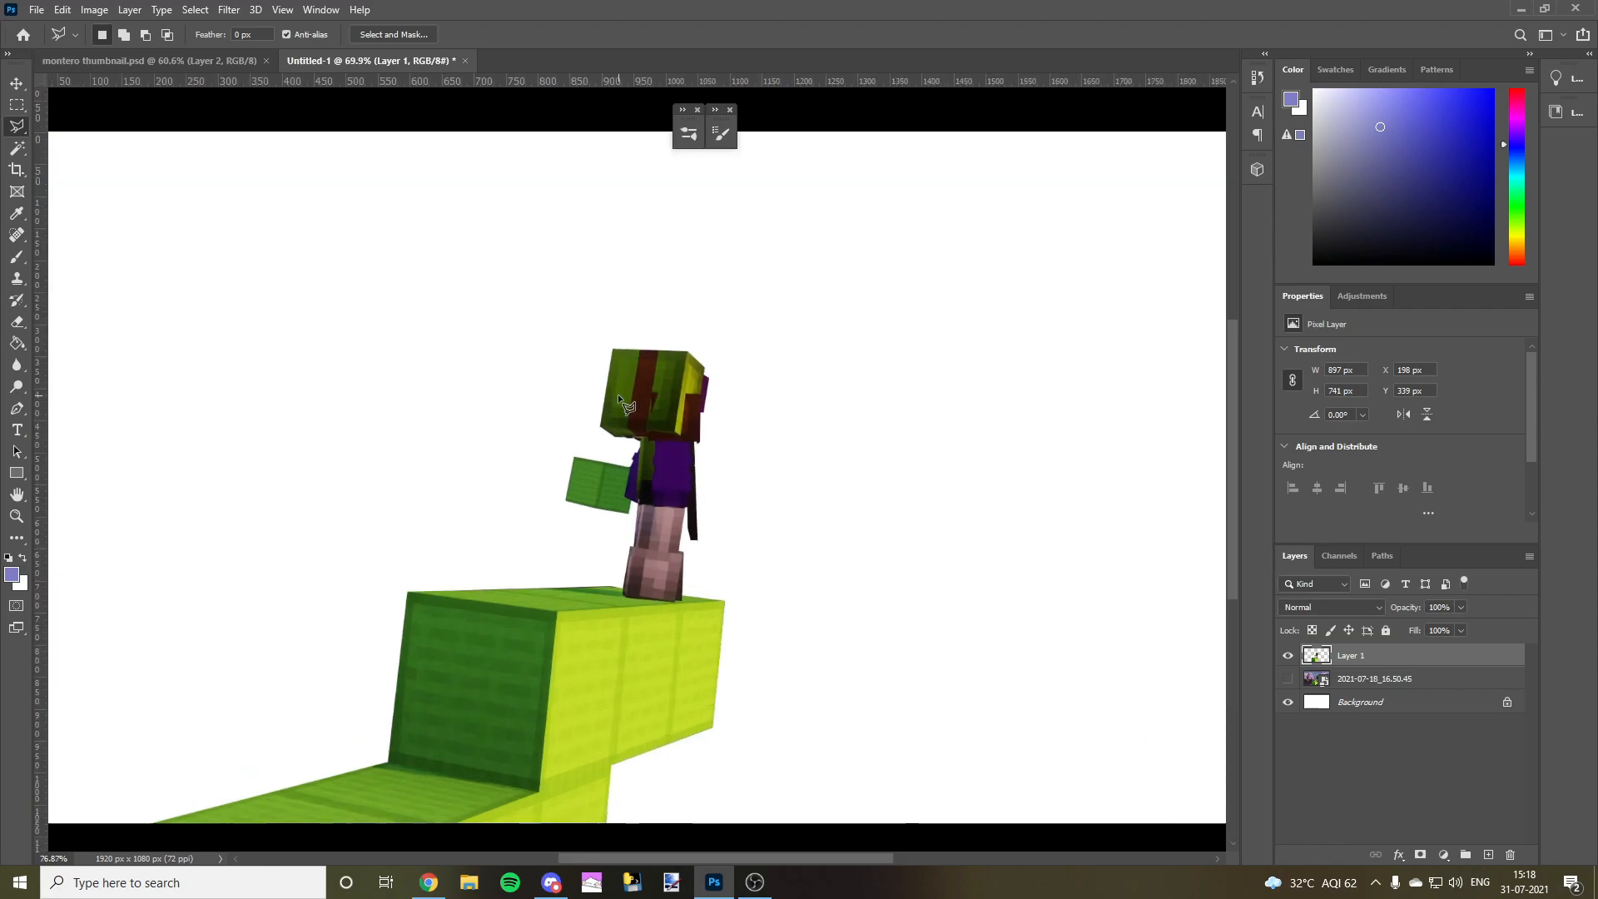
key(ctrl+0)
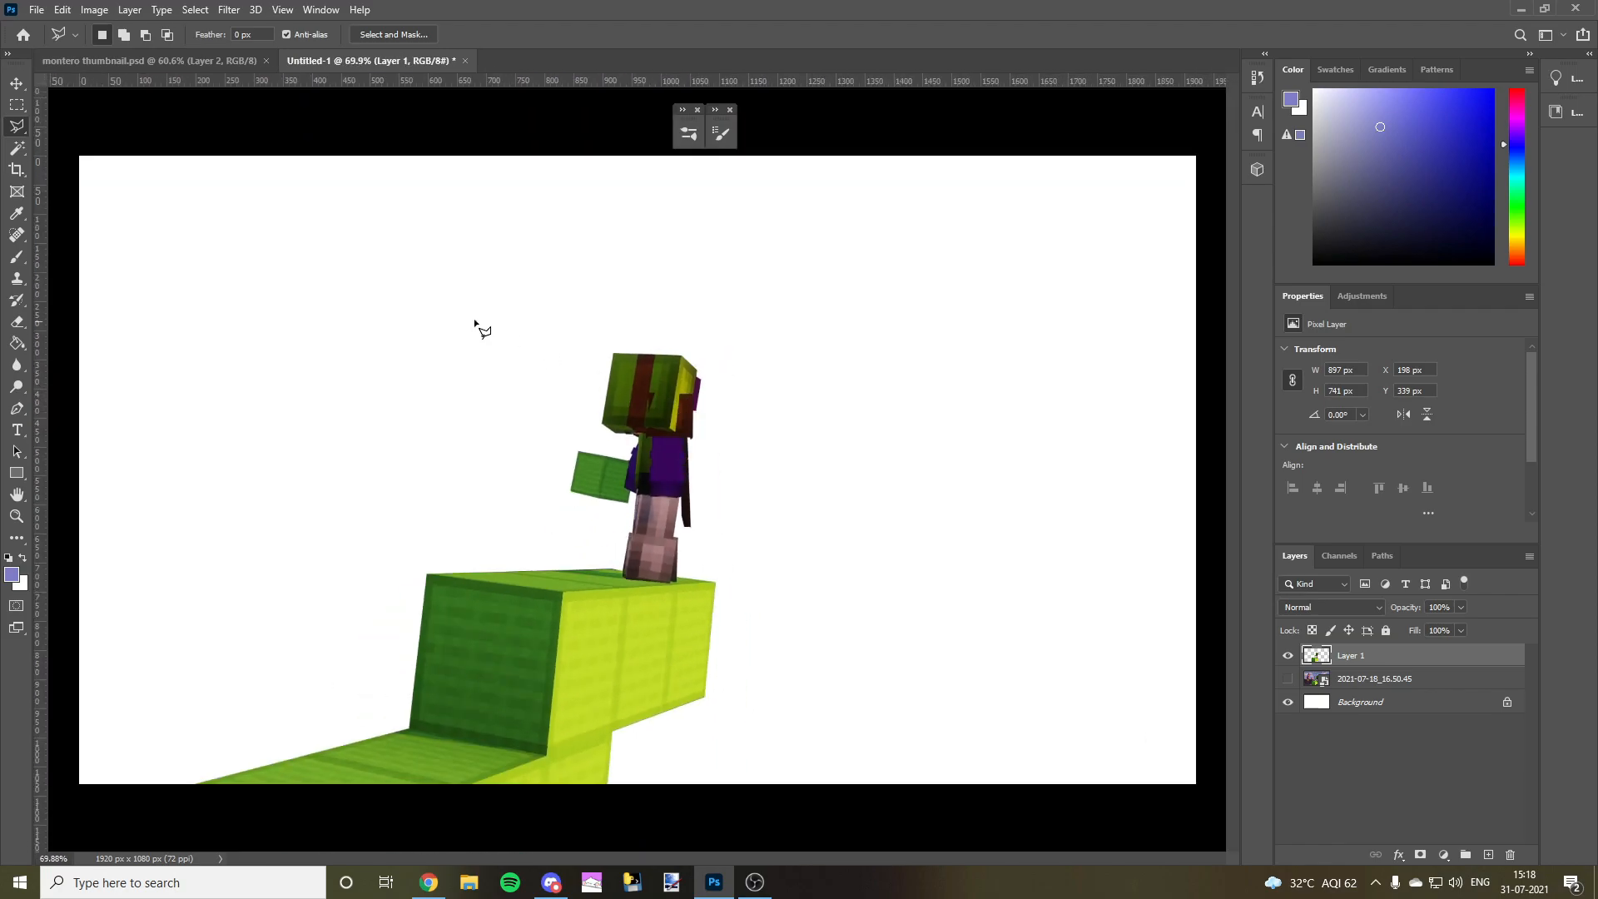
- Show the original screenshot layer again, select it, and compare with the finished montero thumbnail
click(20, 87)
click(1288, 679)
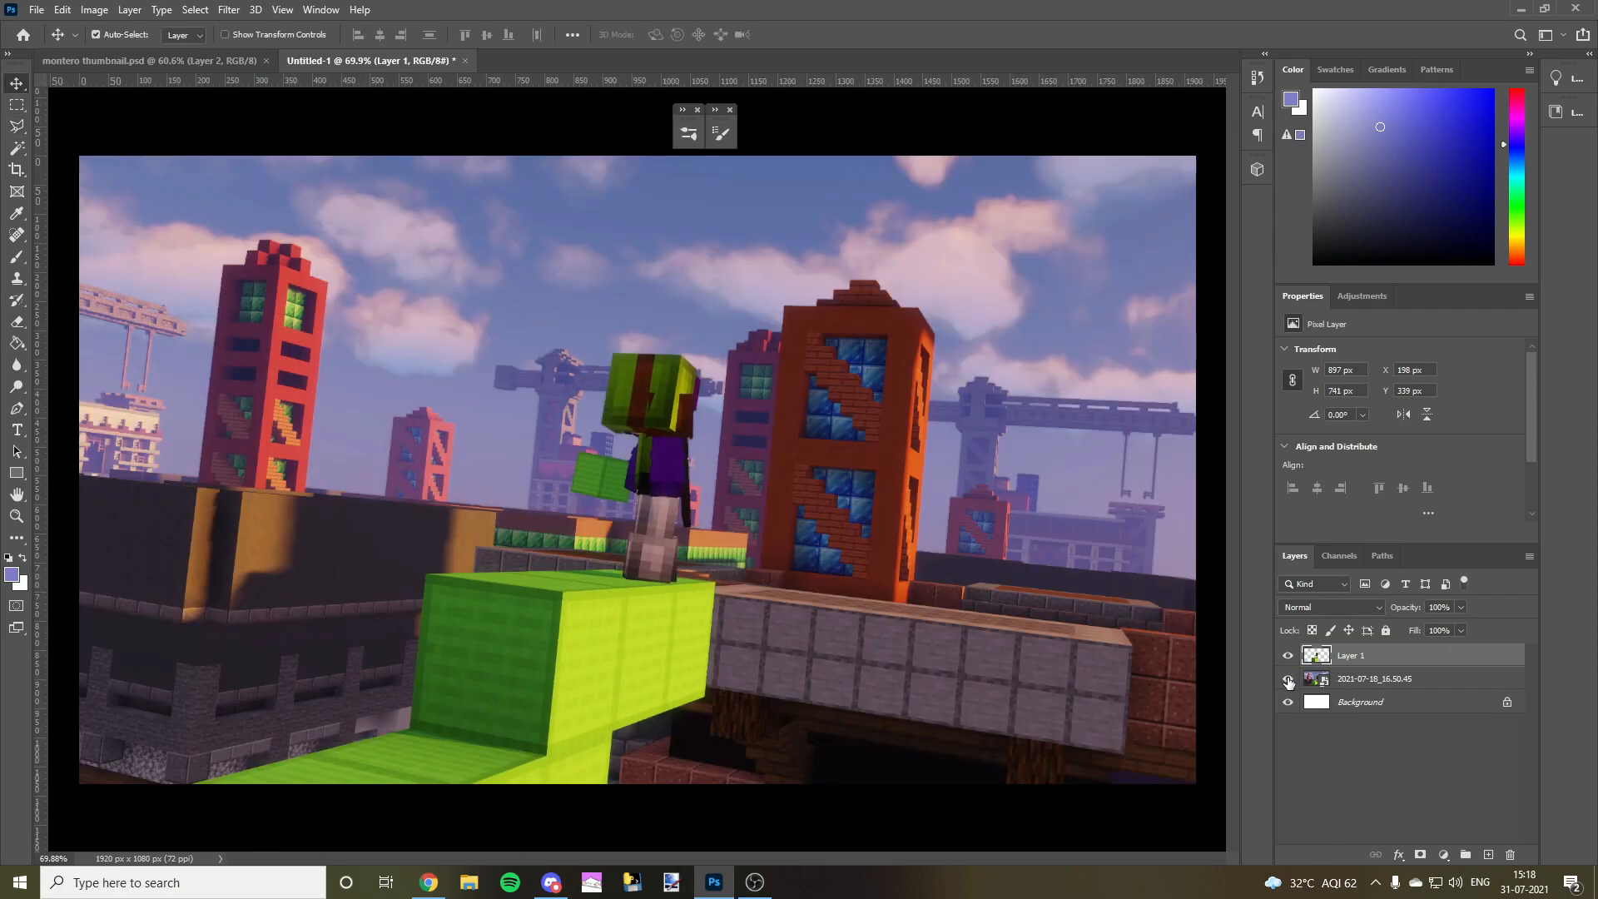
click(1381, 679)
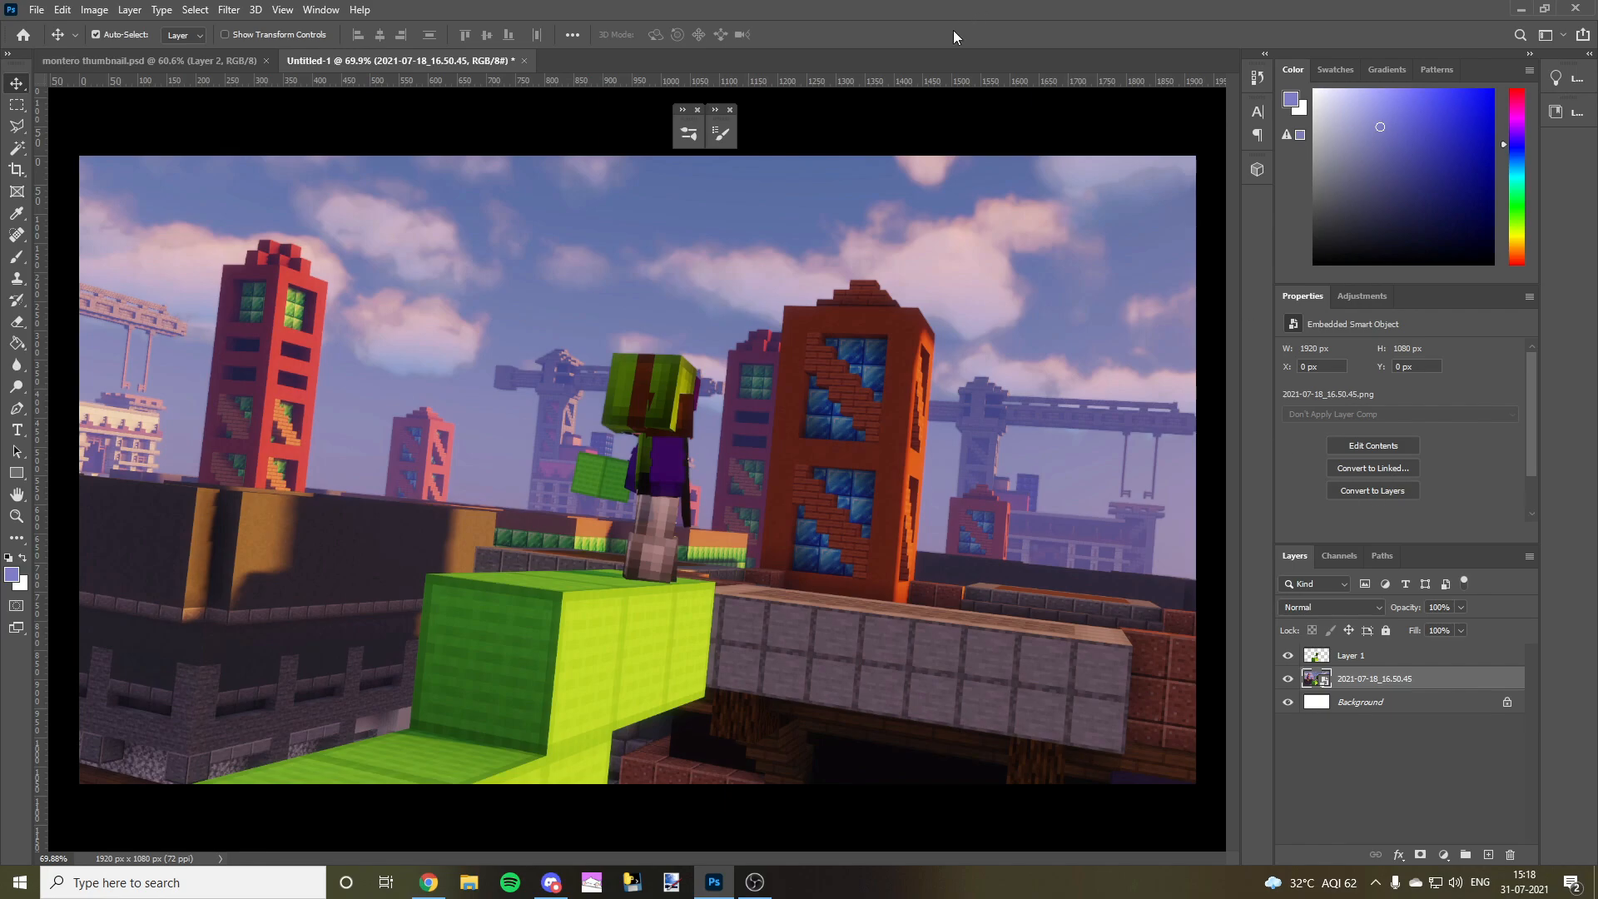
click(146, 62)
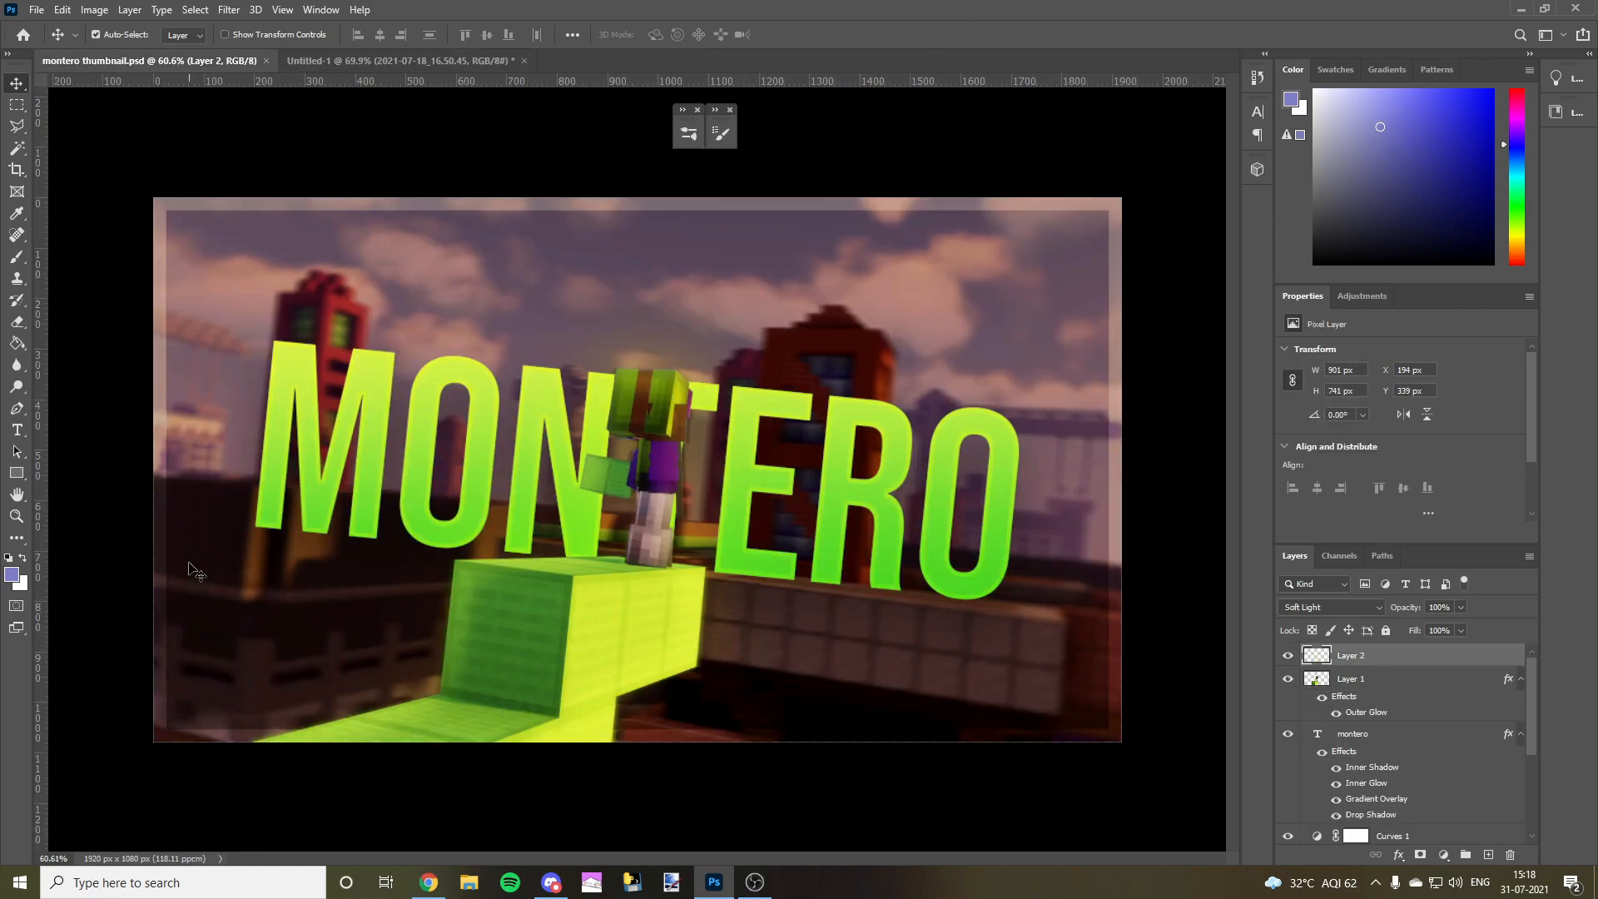
click(399, 60)
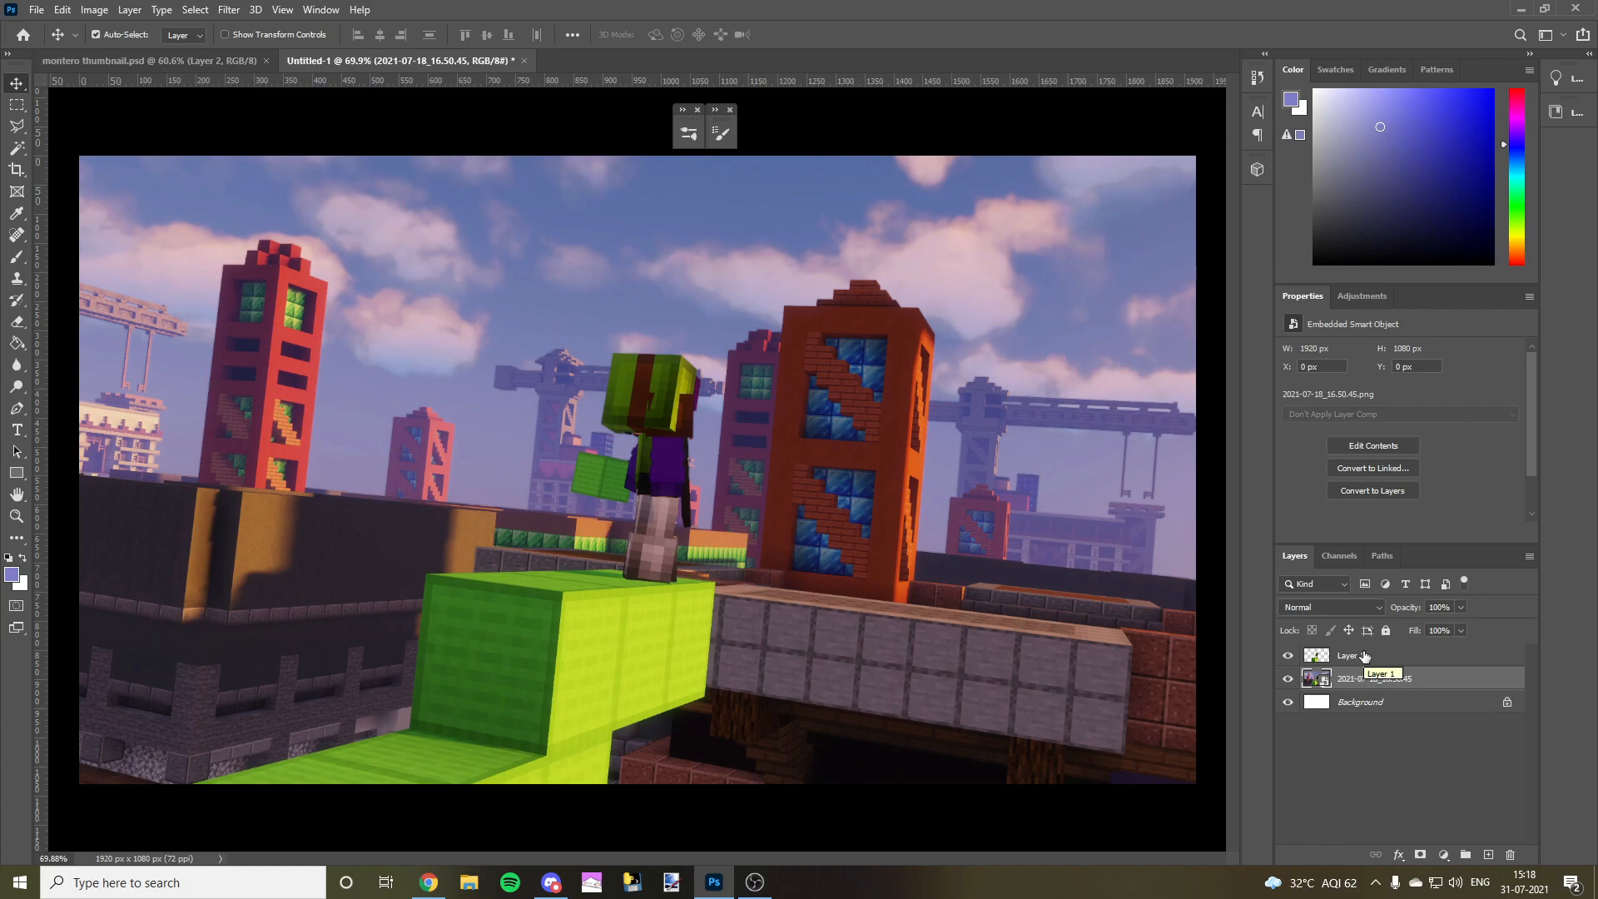
- Add a Photo Filter adjustment with Warming Filter (85) at 45% density above the screenshot layer and compare it on and off
click(1368, 298)
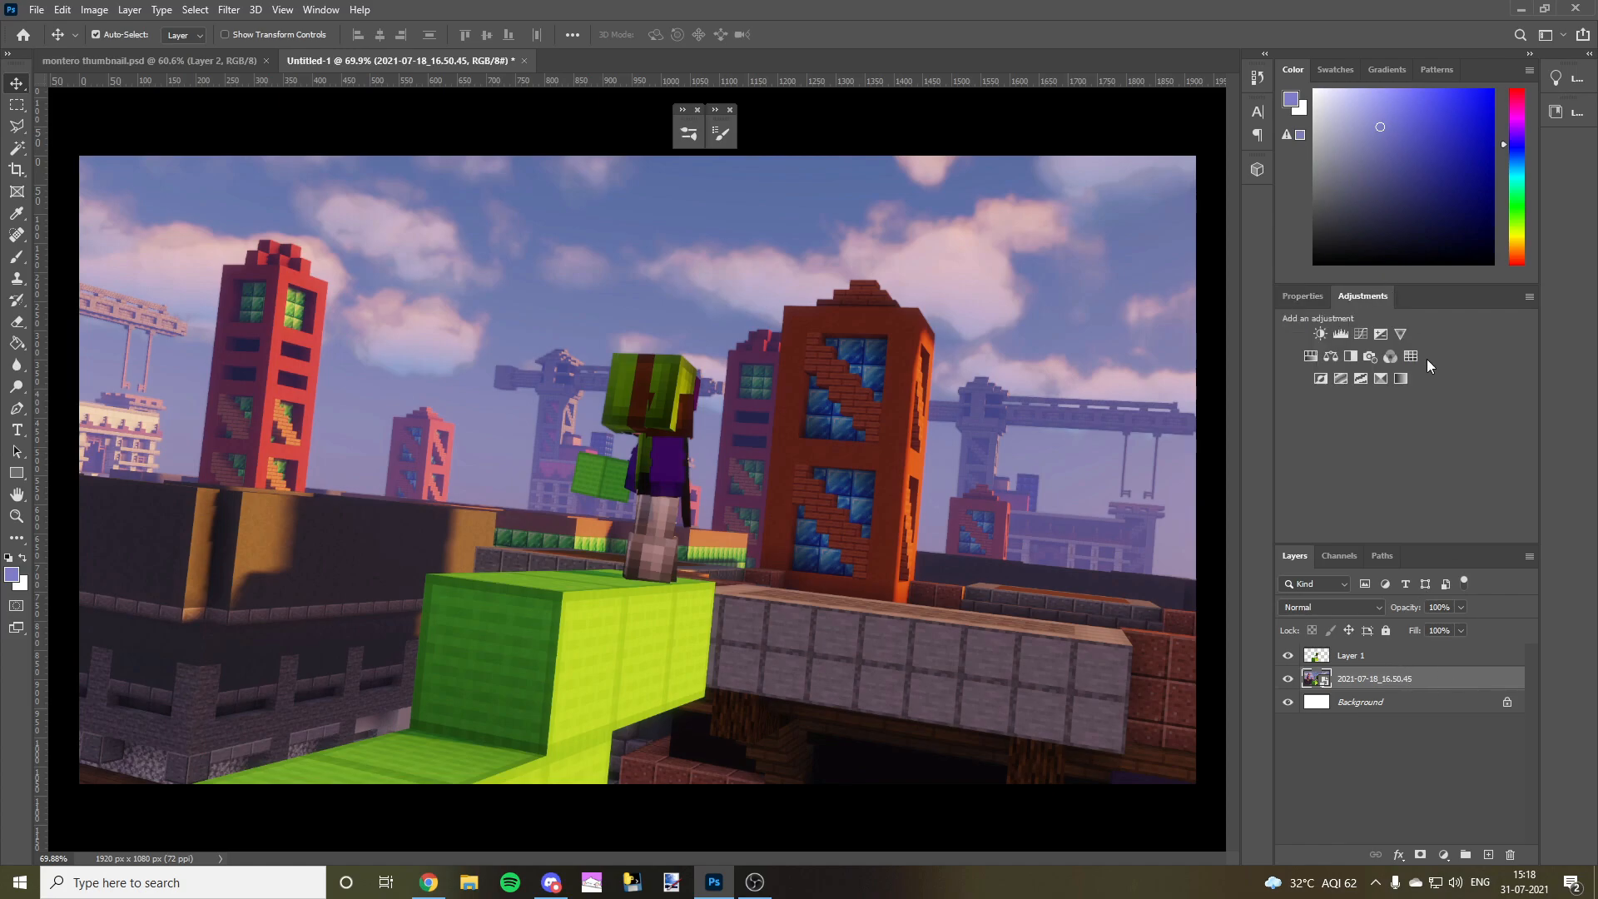
click(1370, 356)
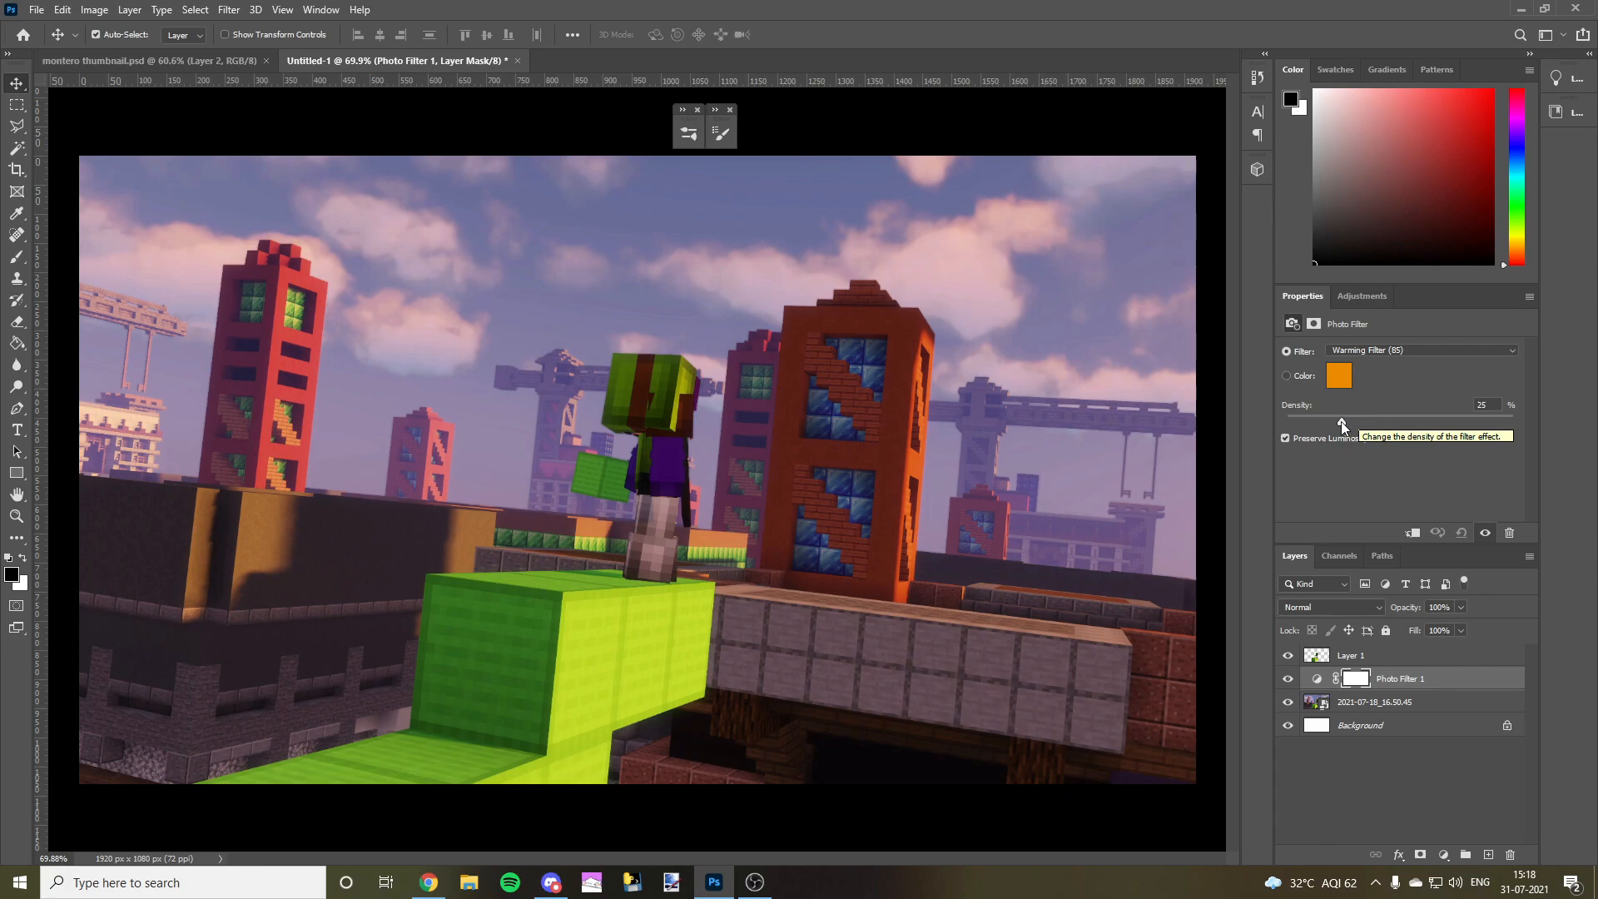
drag(1341, 421, 1395, 422)
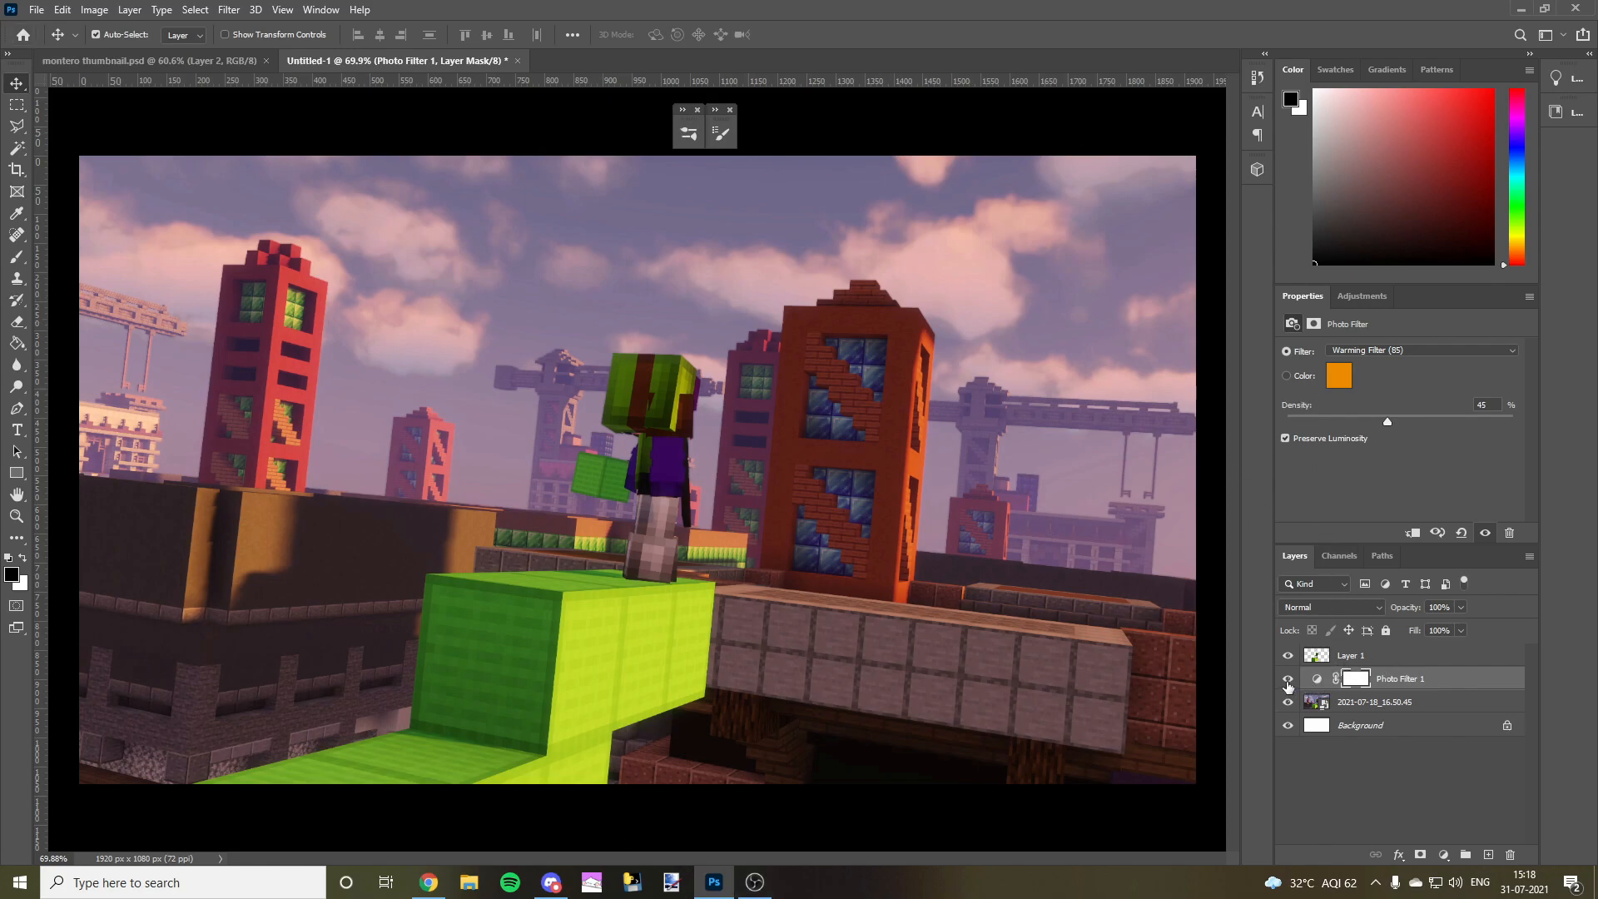
click(1287, 682)
click(1287, 682)
click(1288, 682)
- Add a Curves adjustment layer directly above the screenshot layer, below the Photo Filter
click(1369, 657)
click(1423, 701)
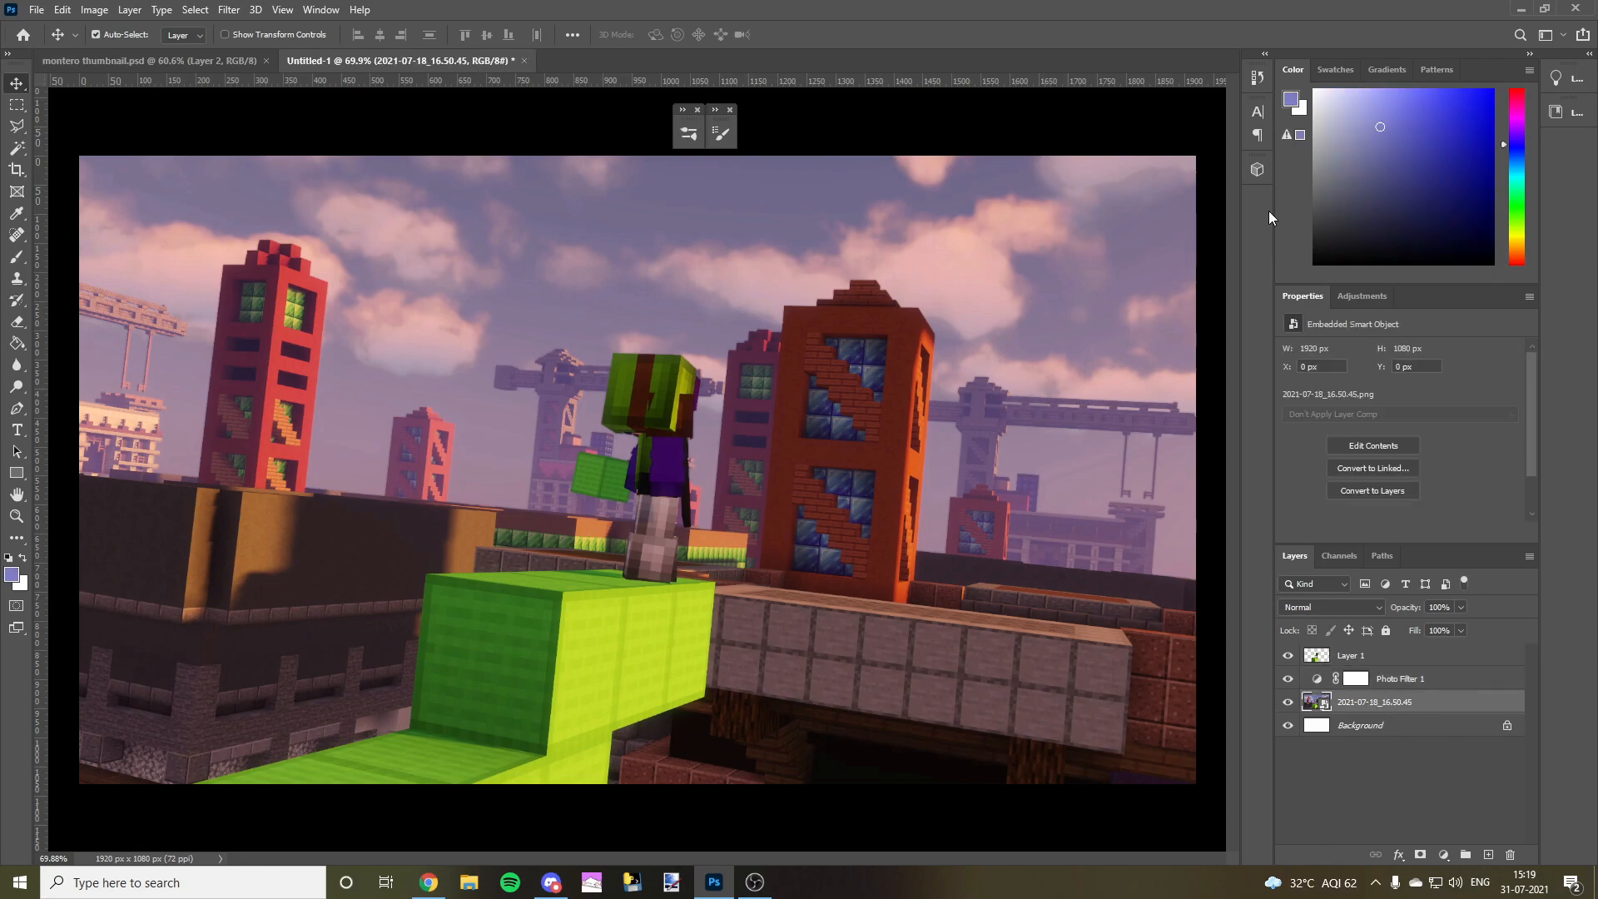
click(1360, 297)
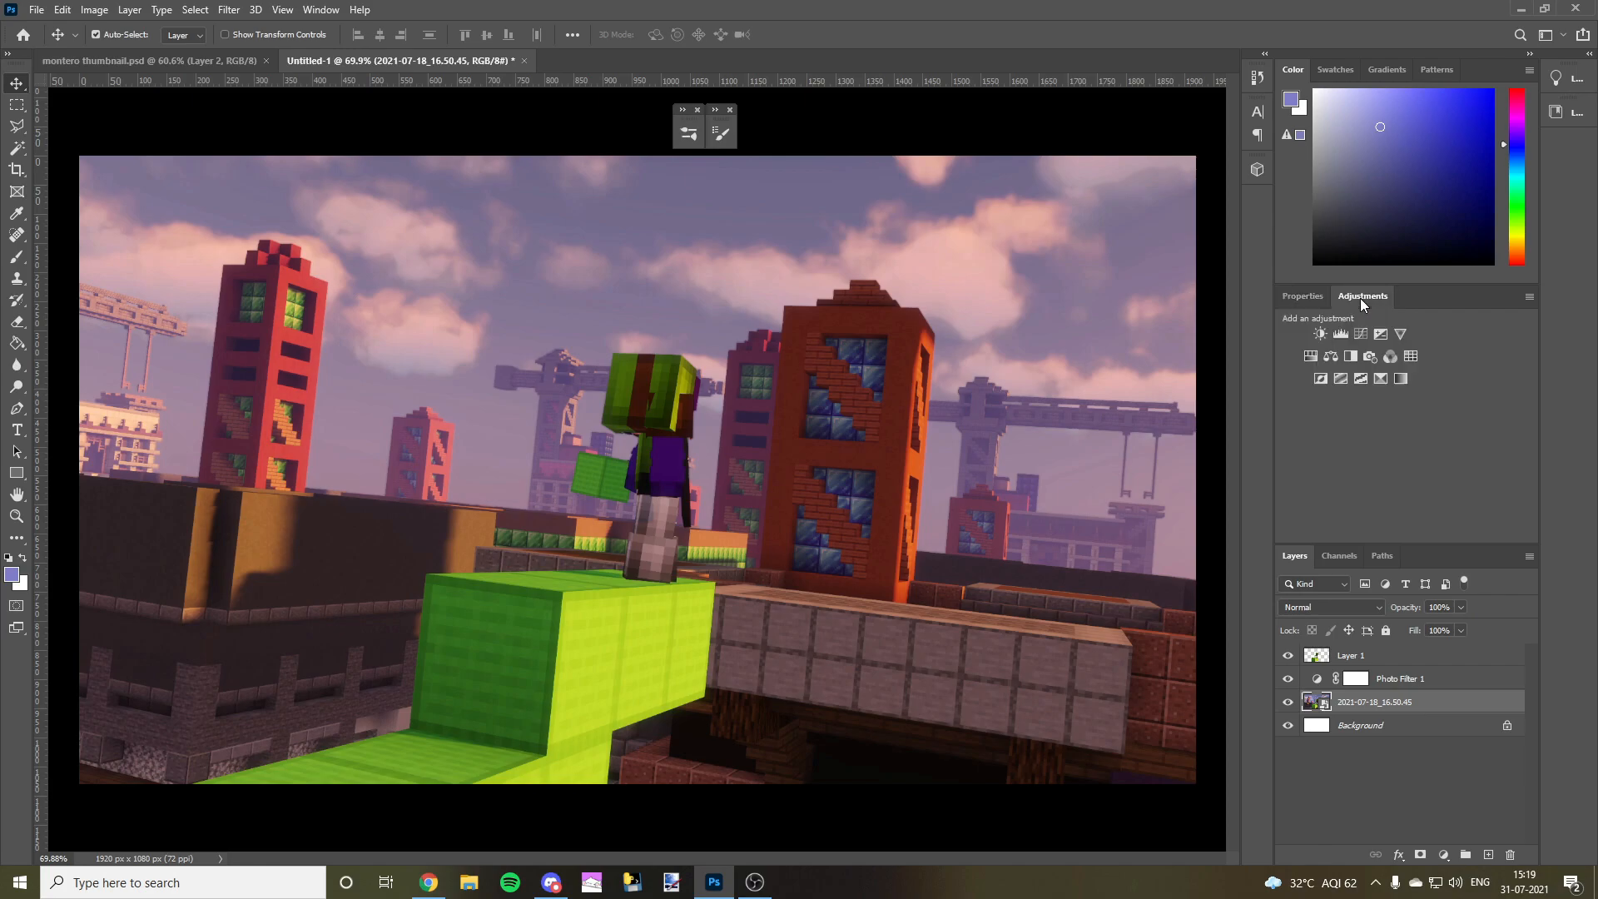
click(1363, 333)
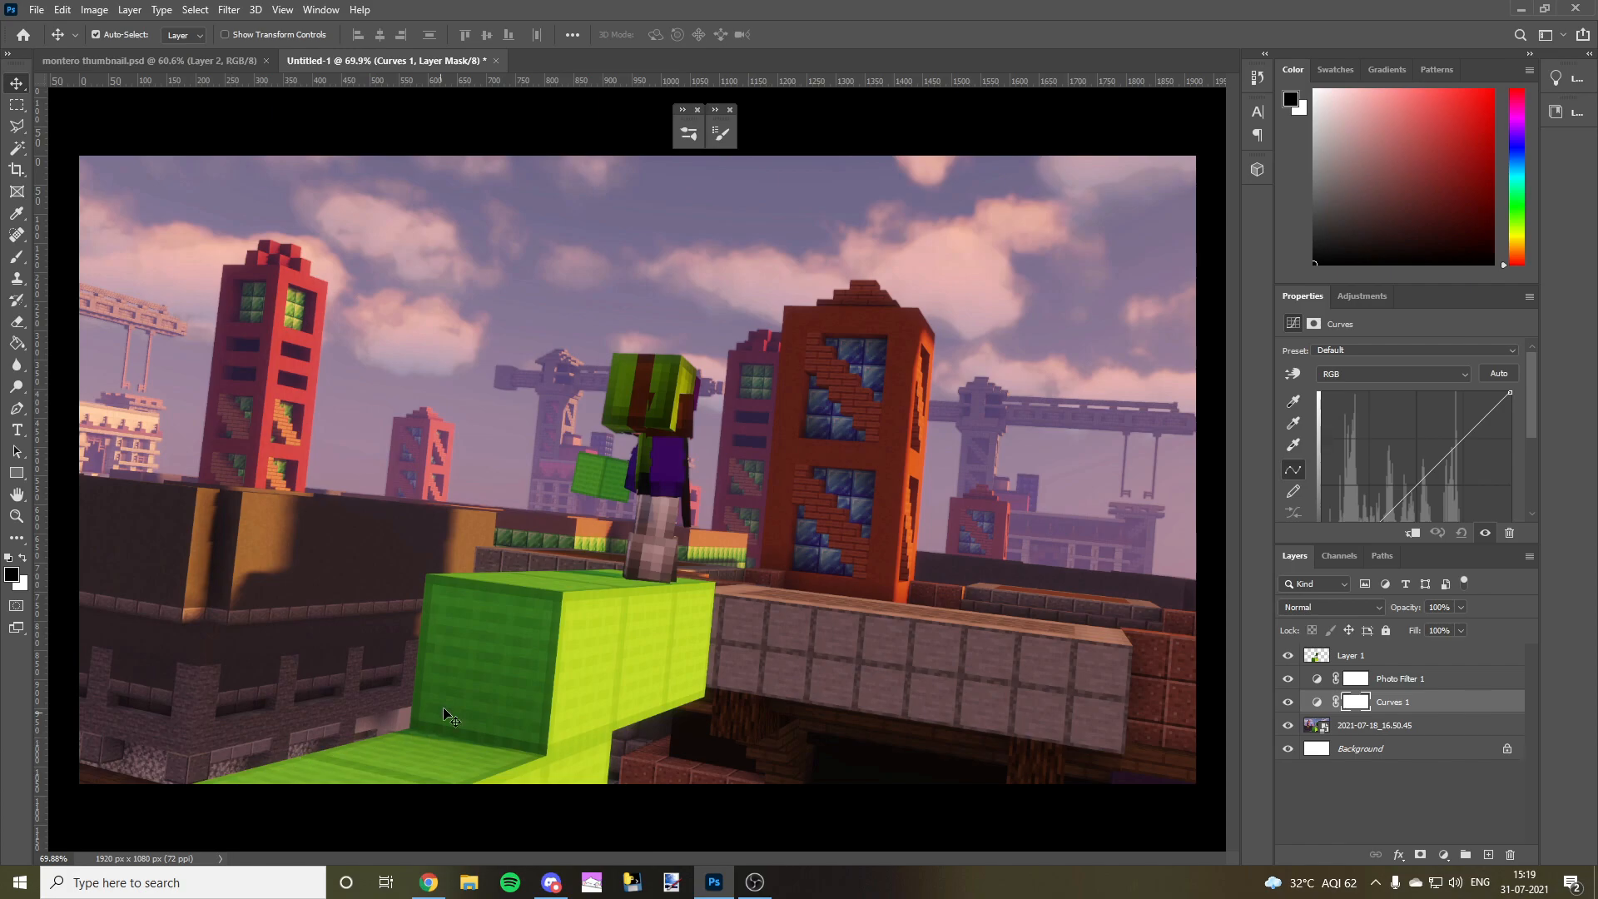
scroll(1477, 423, down, 2)
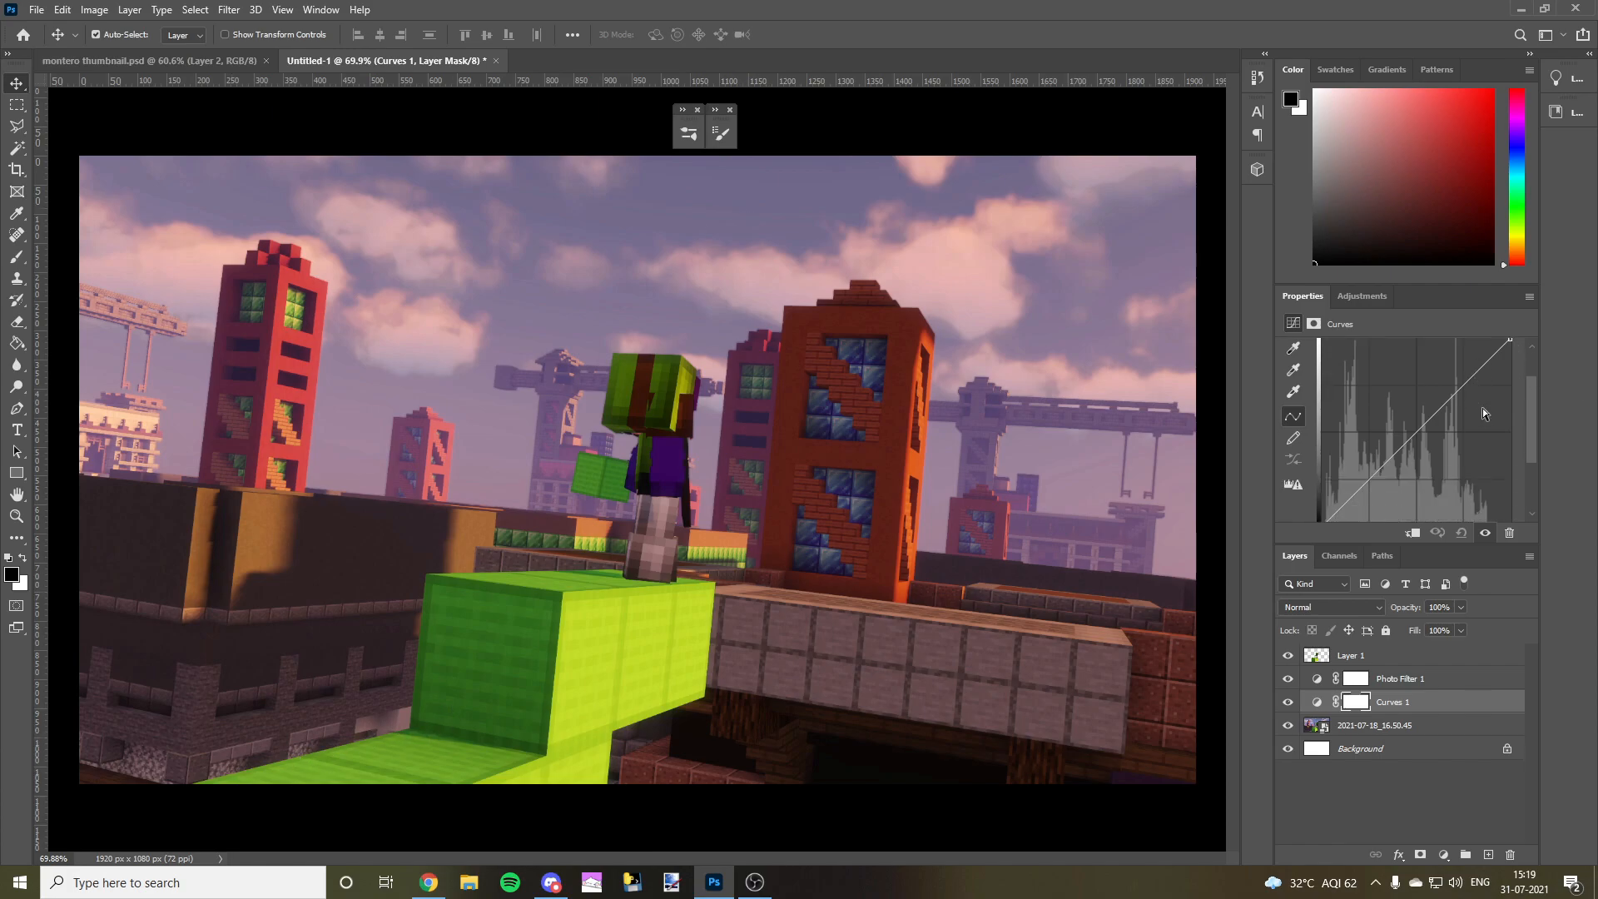
scroll(1509, 339, up, 1)
drag(1506, 353, 1511, 350)
scroll(1510, 383, down, 2)
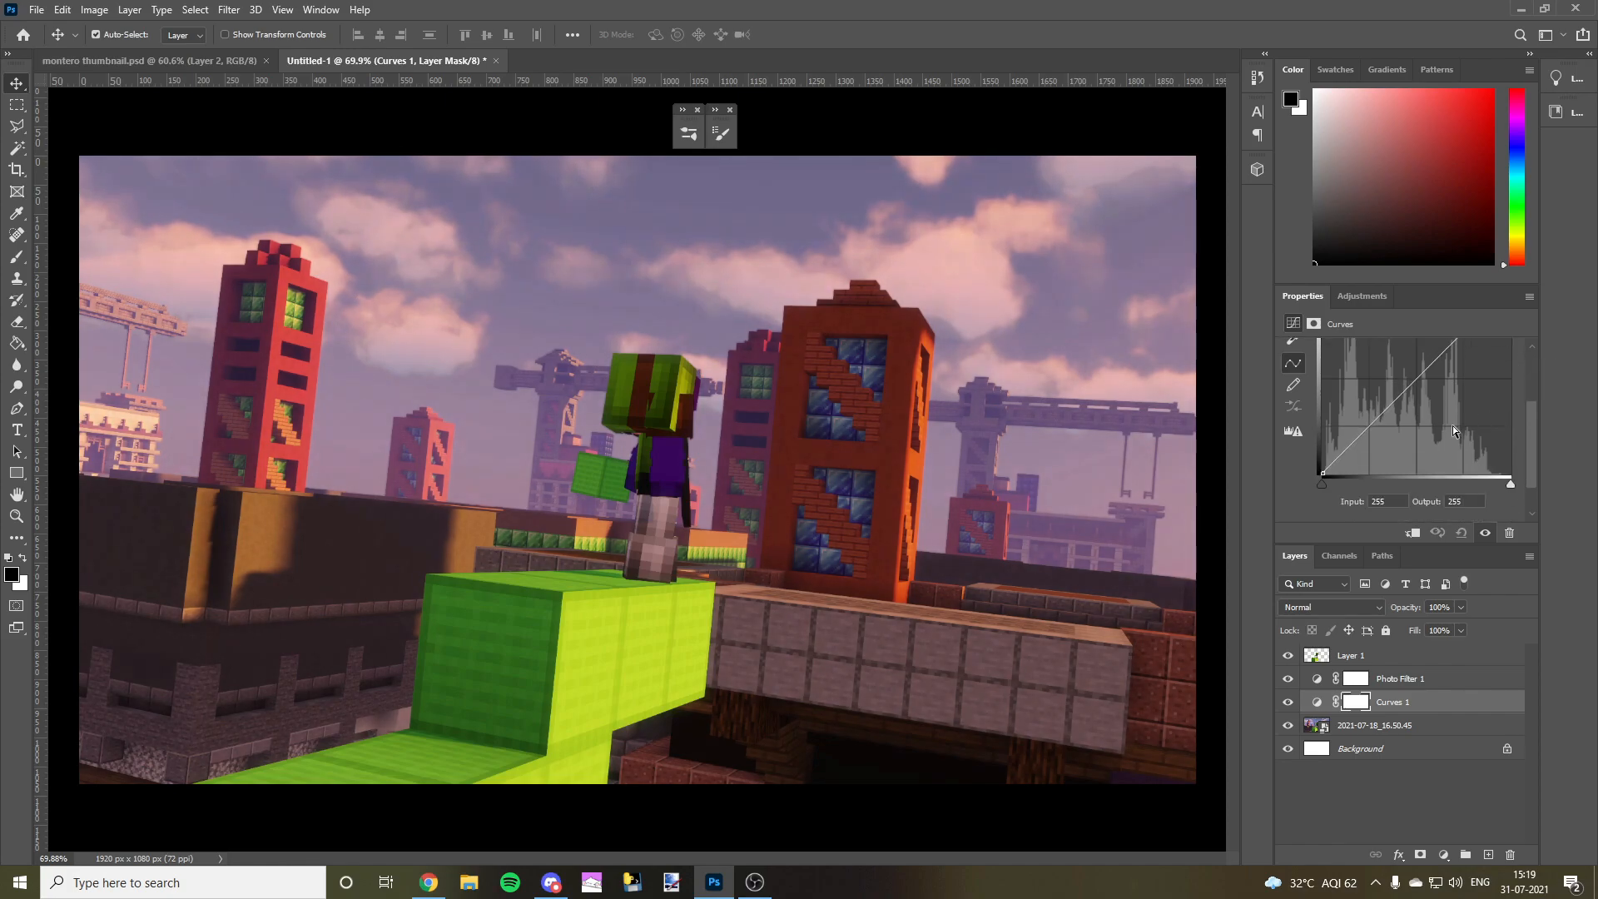
- Darken the background with the curve by moving the black point to input 12 and slightly lowering the white point's output
drag(1324, 492, 1337, 494)
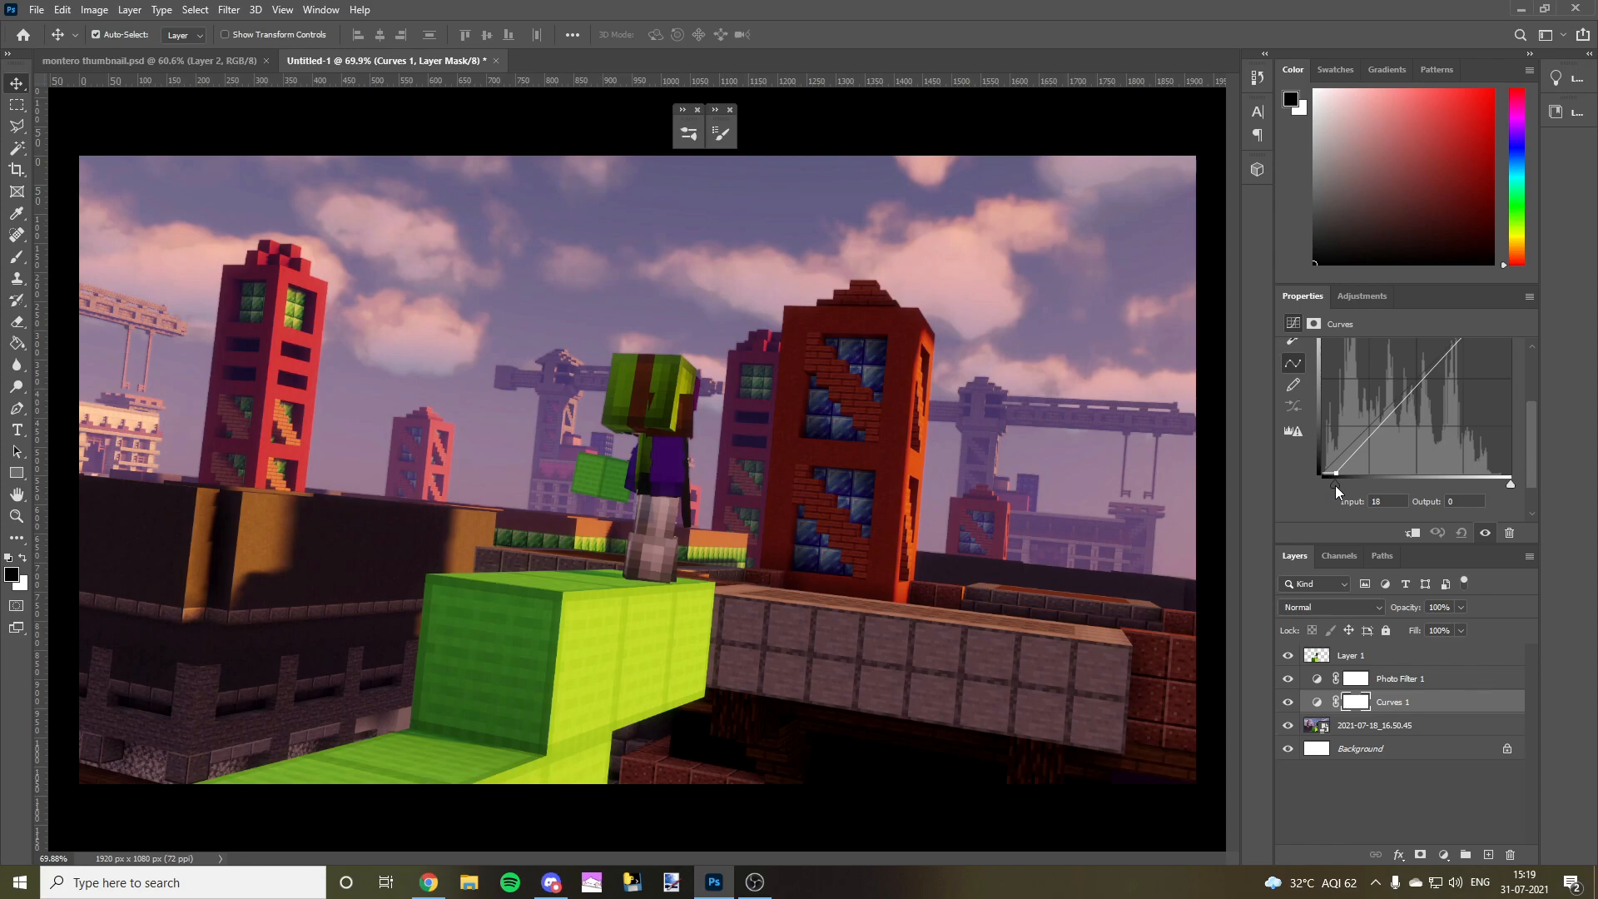
scroll(1373, 466, up, 2)
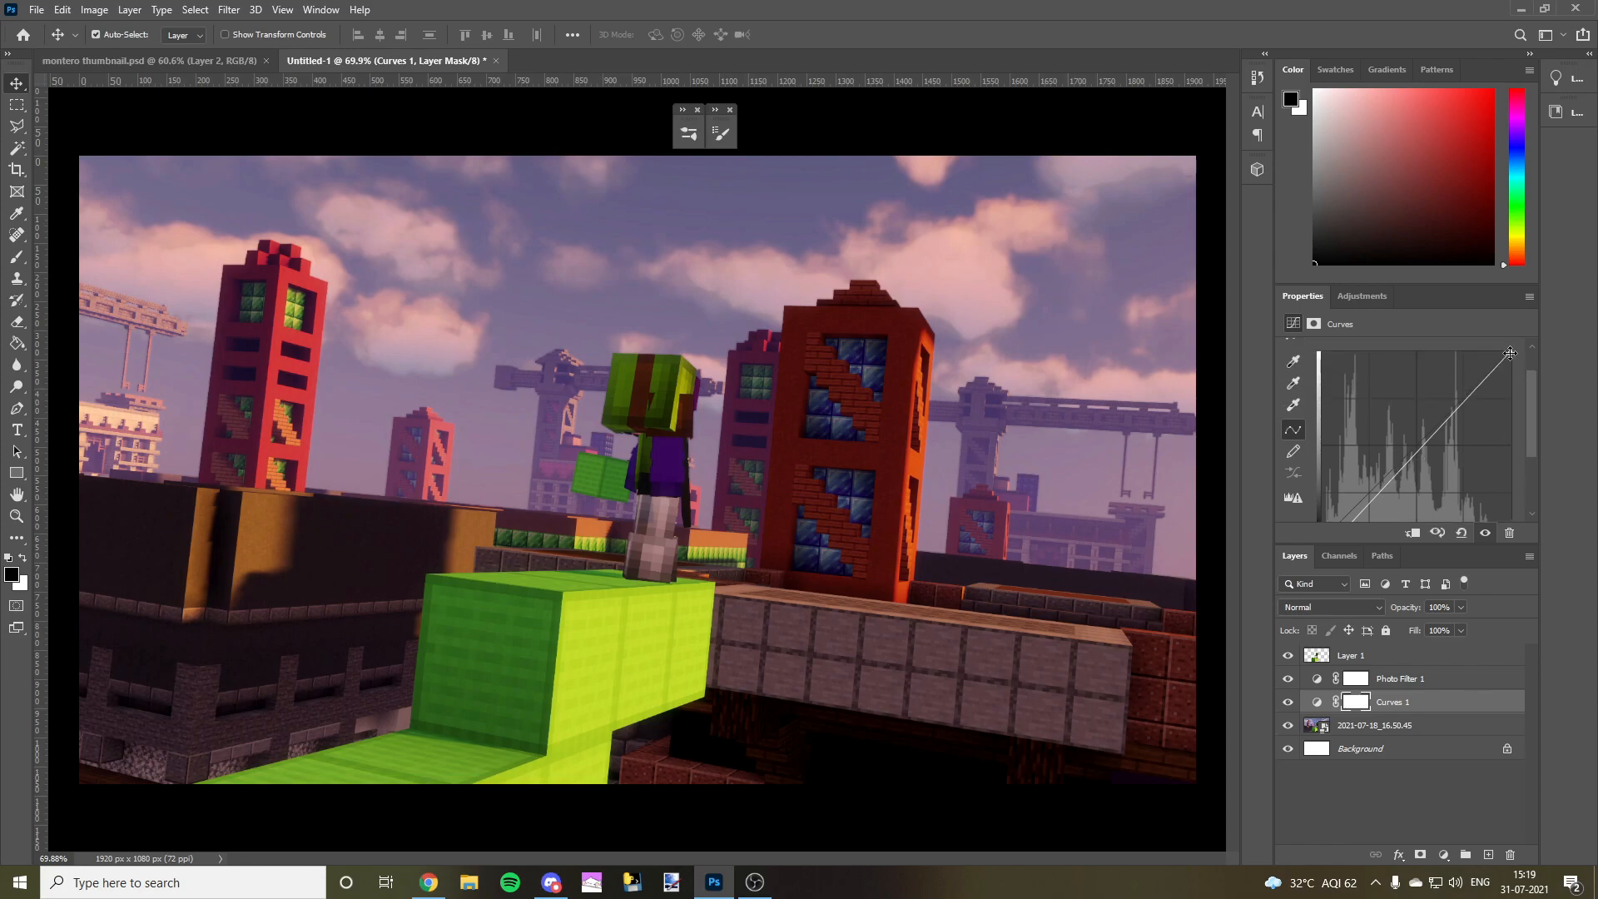
drag(1509, 353, 1509, 365)
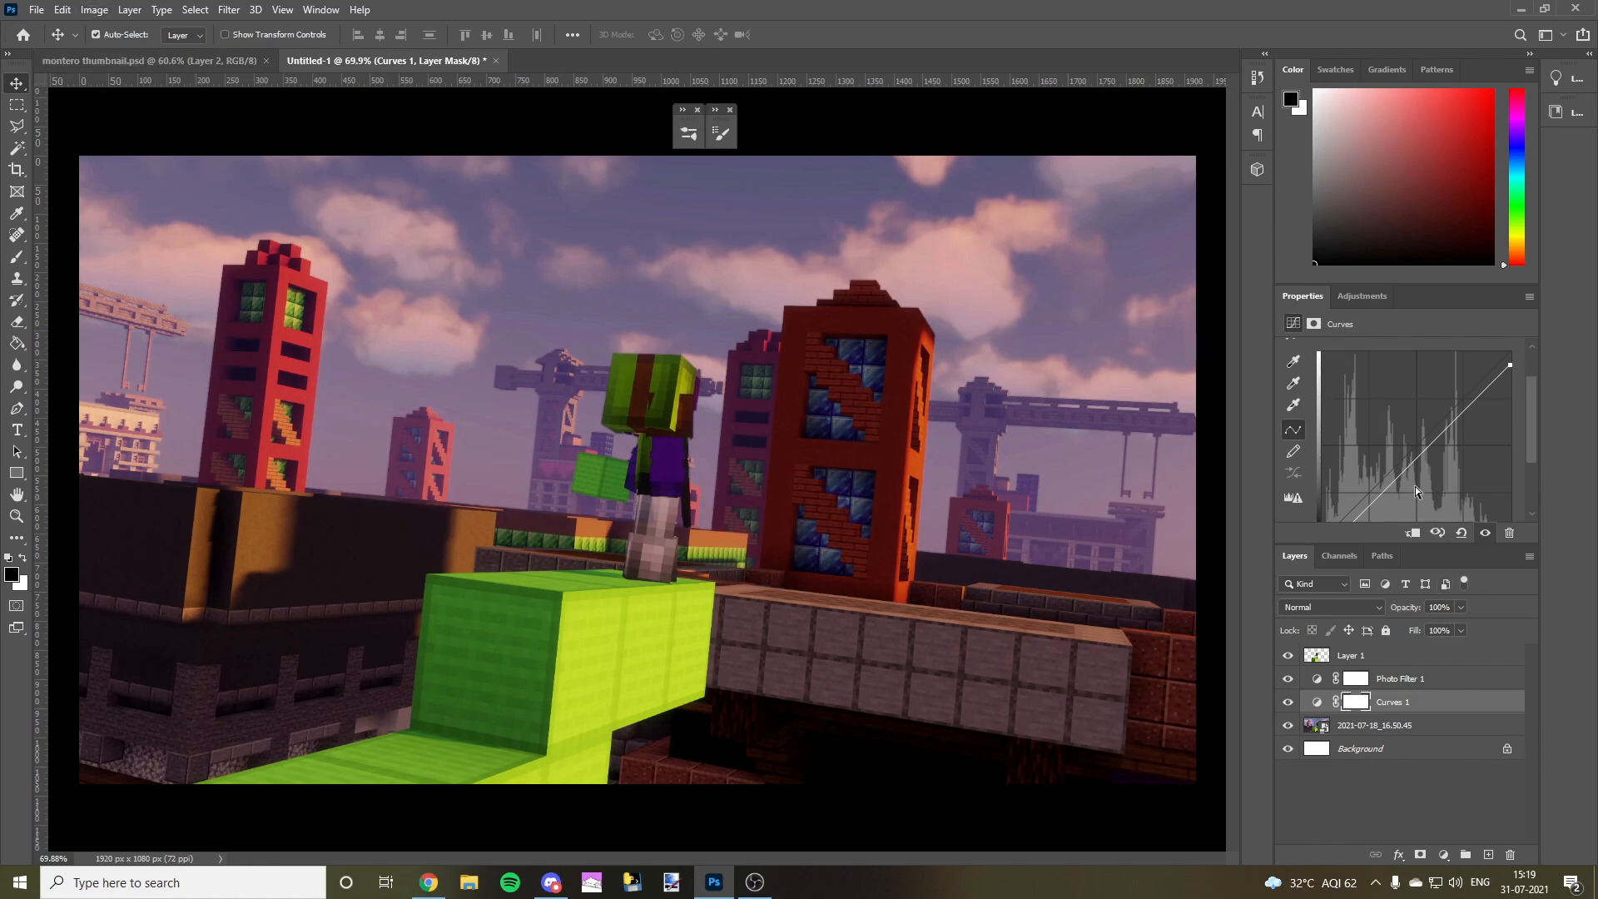
scroll(1417, 491, down, 2)
drag(1324, 472, 1332, 475)
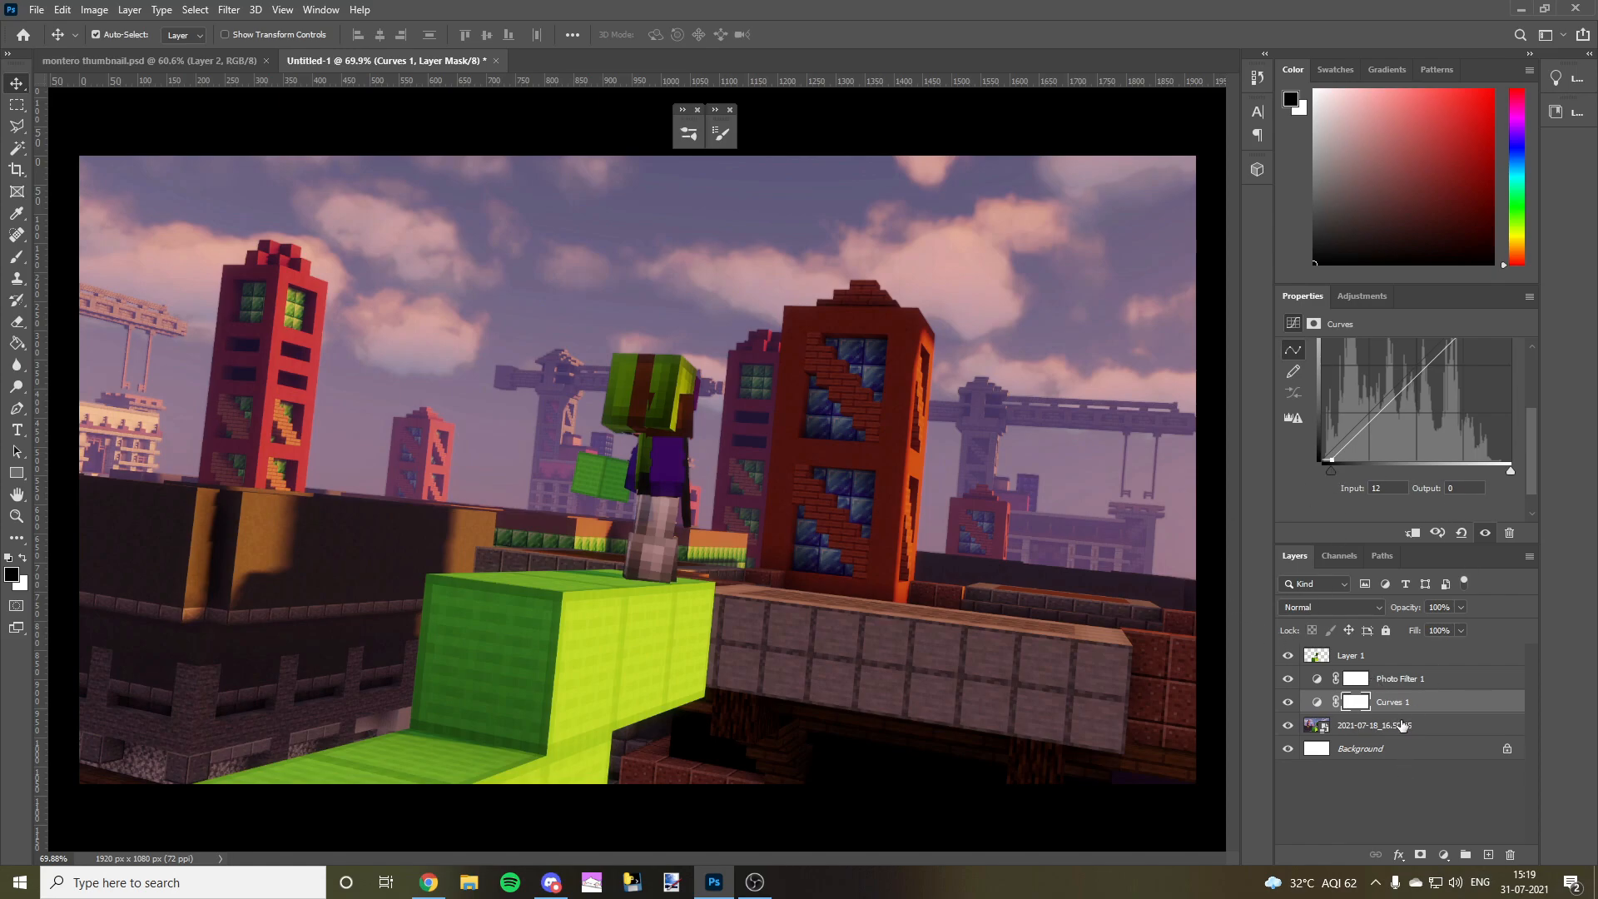
- Apply a Motion Blur to the background screenshot layer at a 35° angle and a distance of 10 pixels
click(1402, 725)
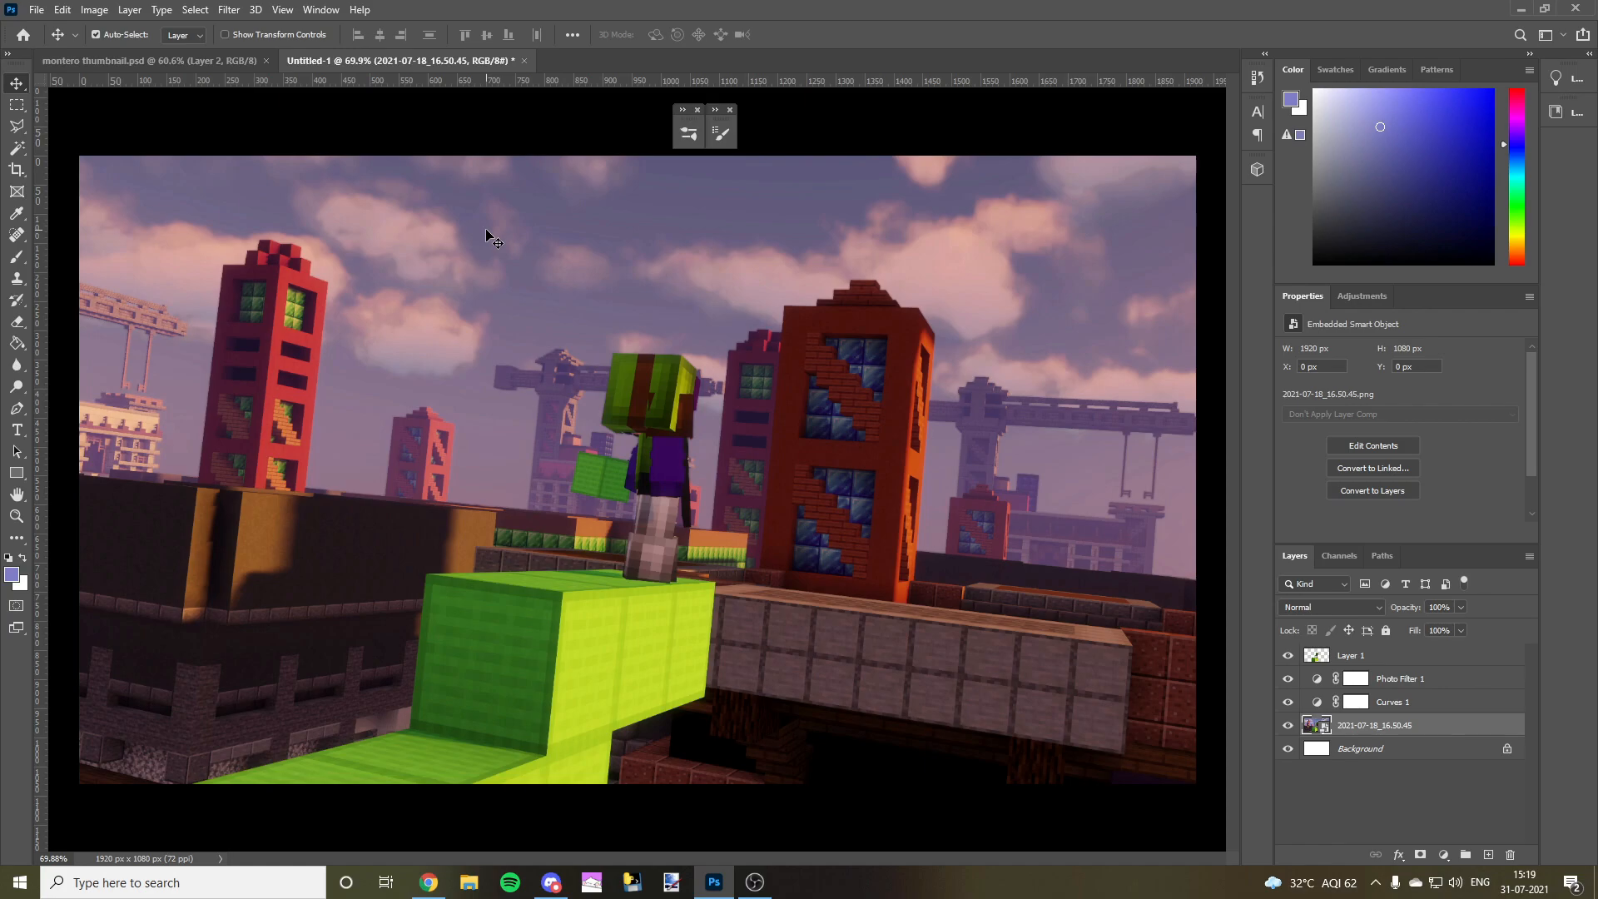
click(168, 61)
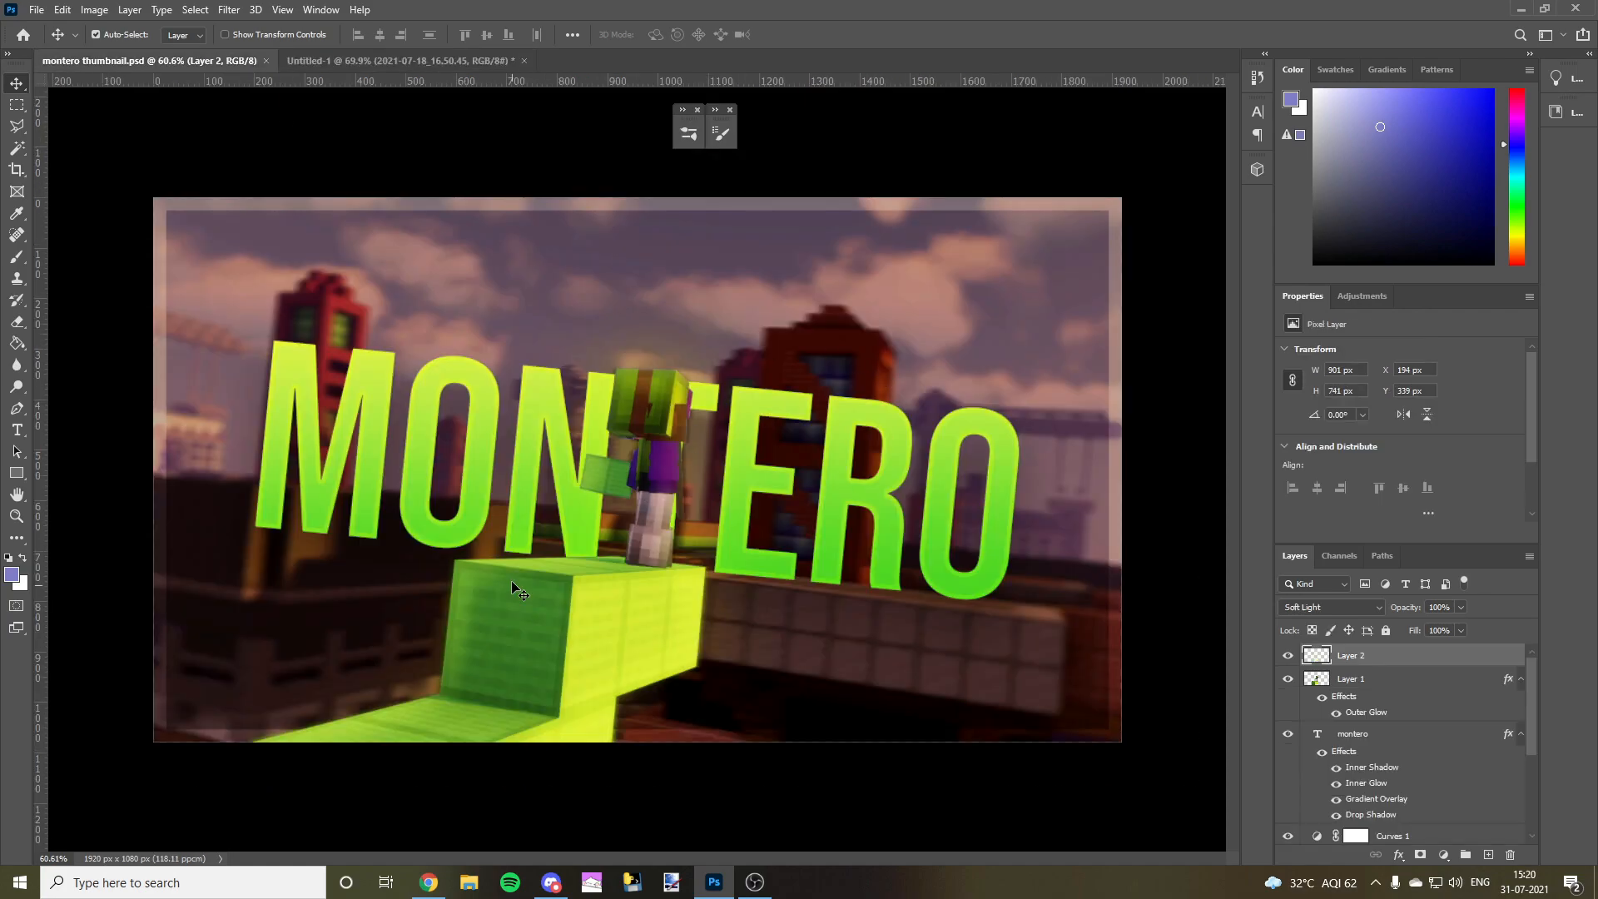
click(399, 60)
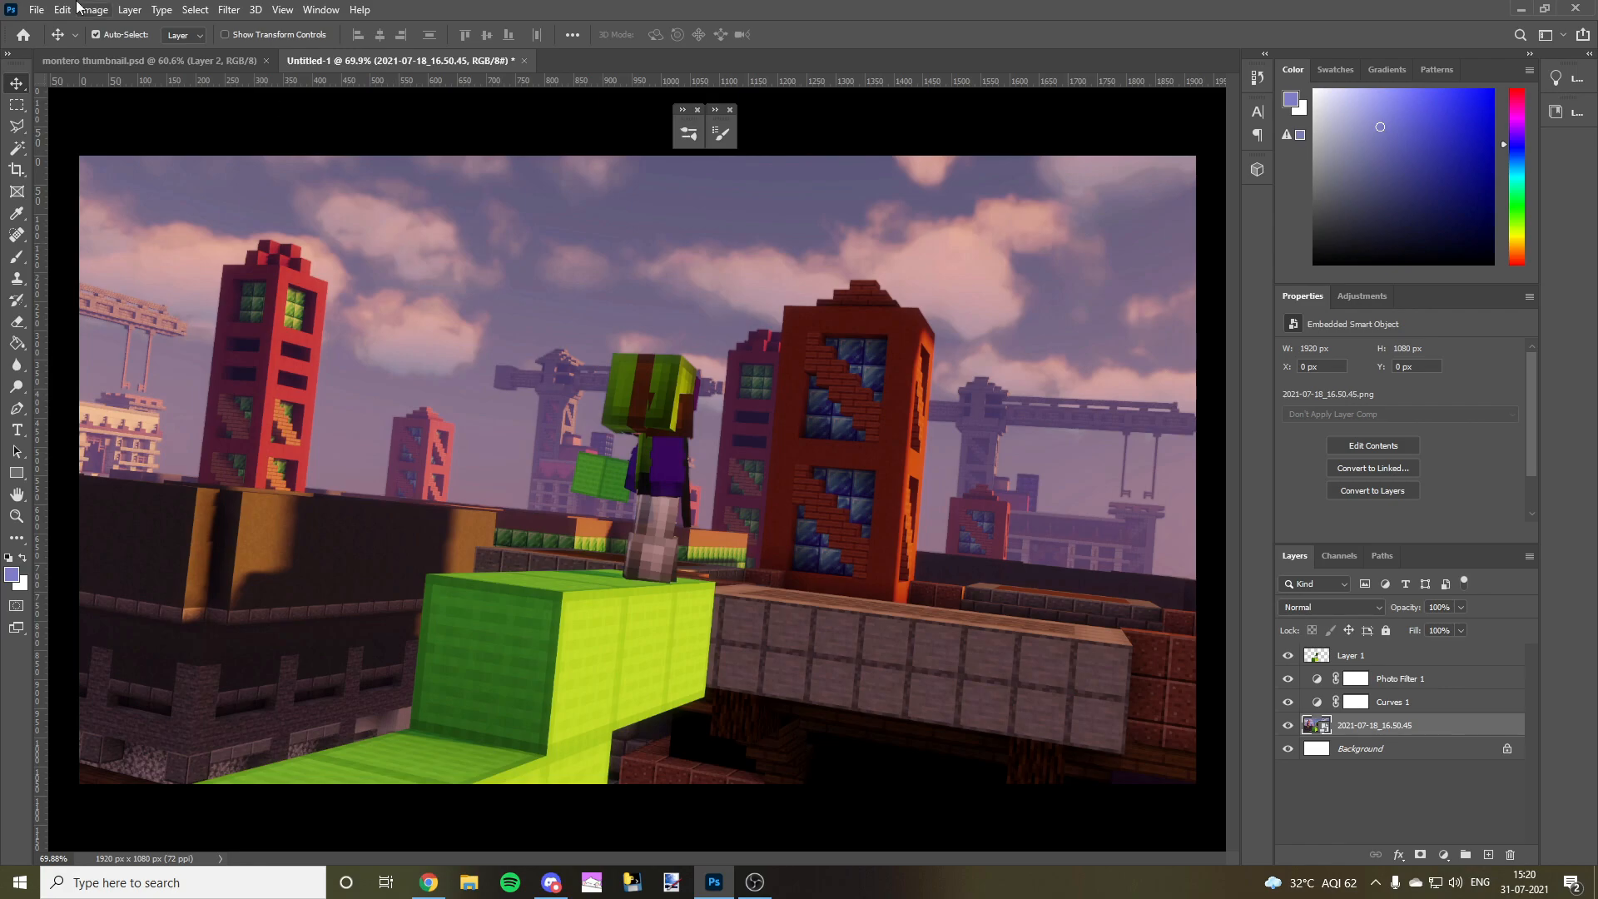
click(229, 10)
mouse_move(229, 9)
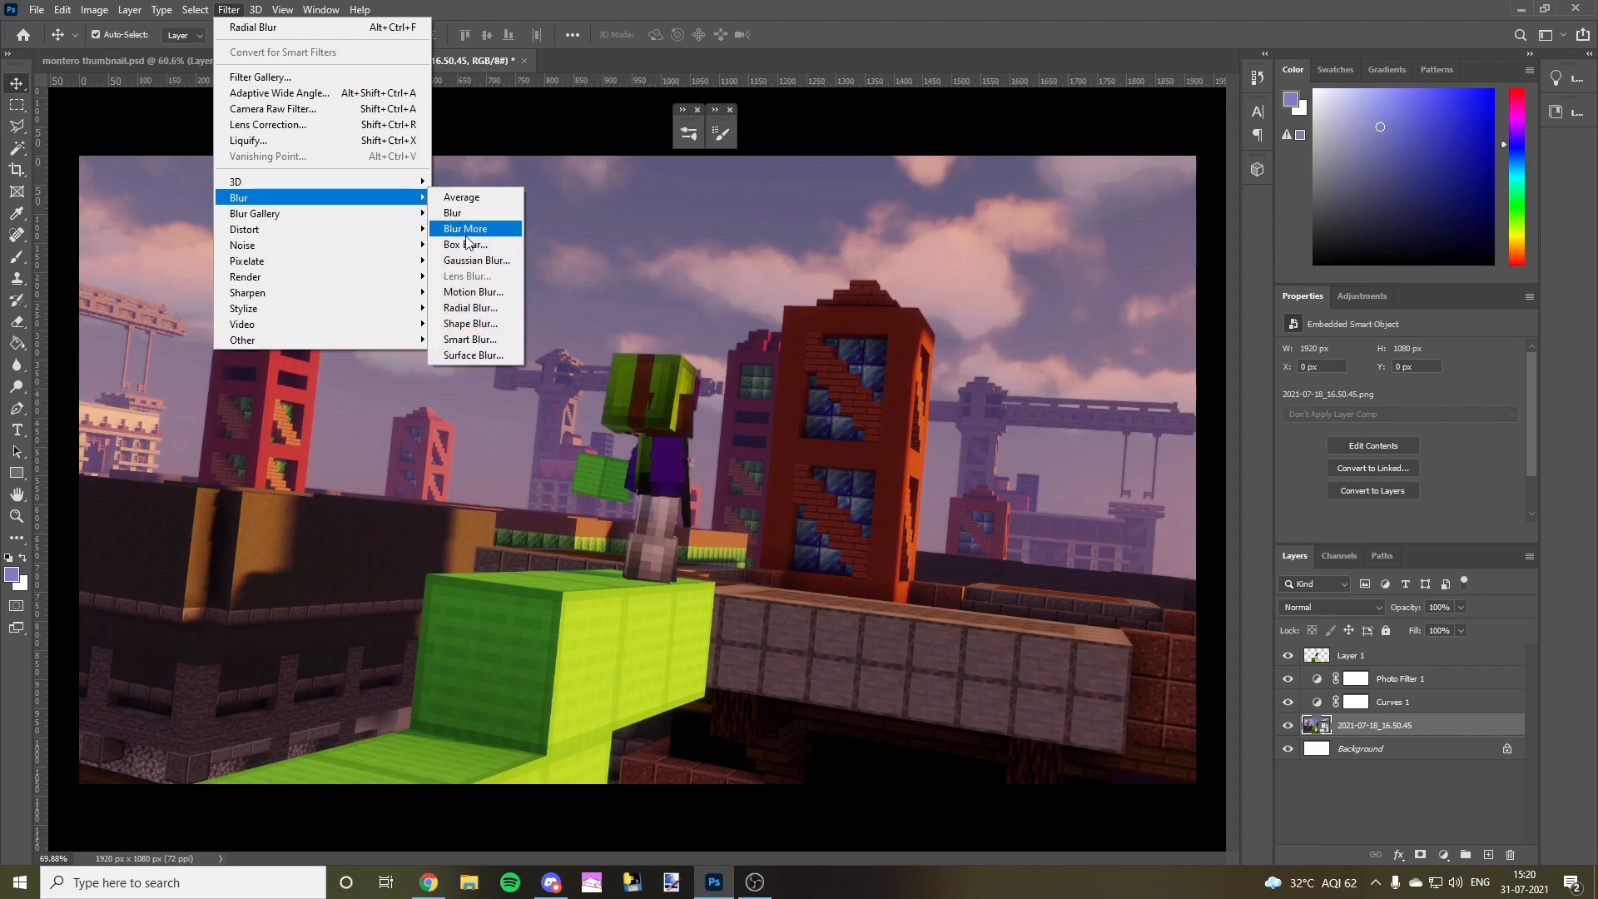
click(470, 292)
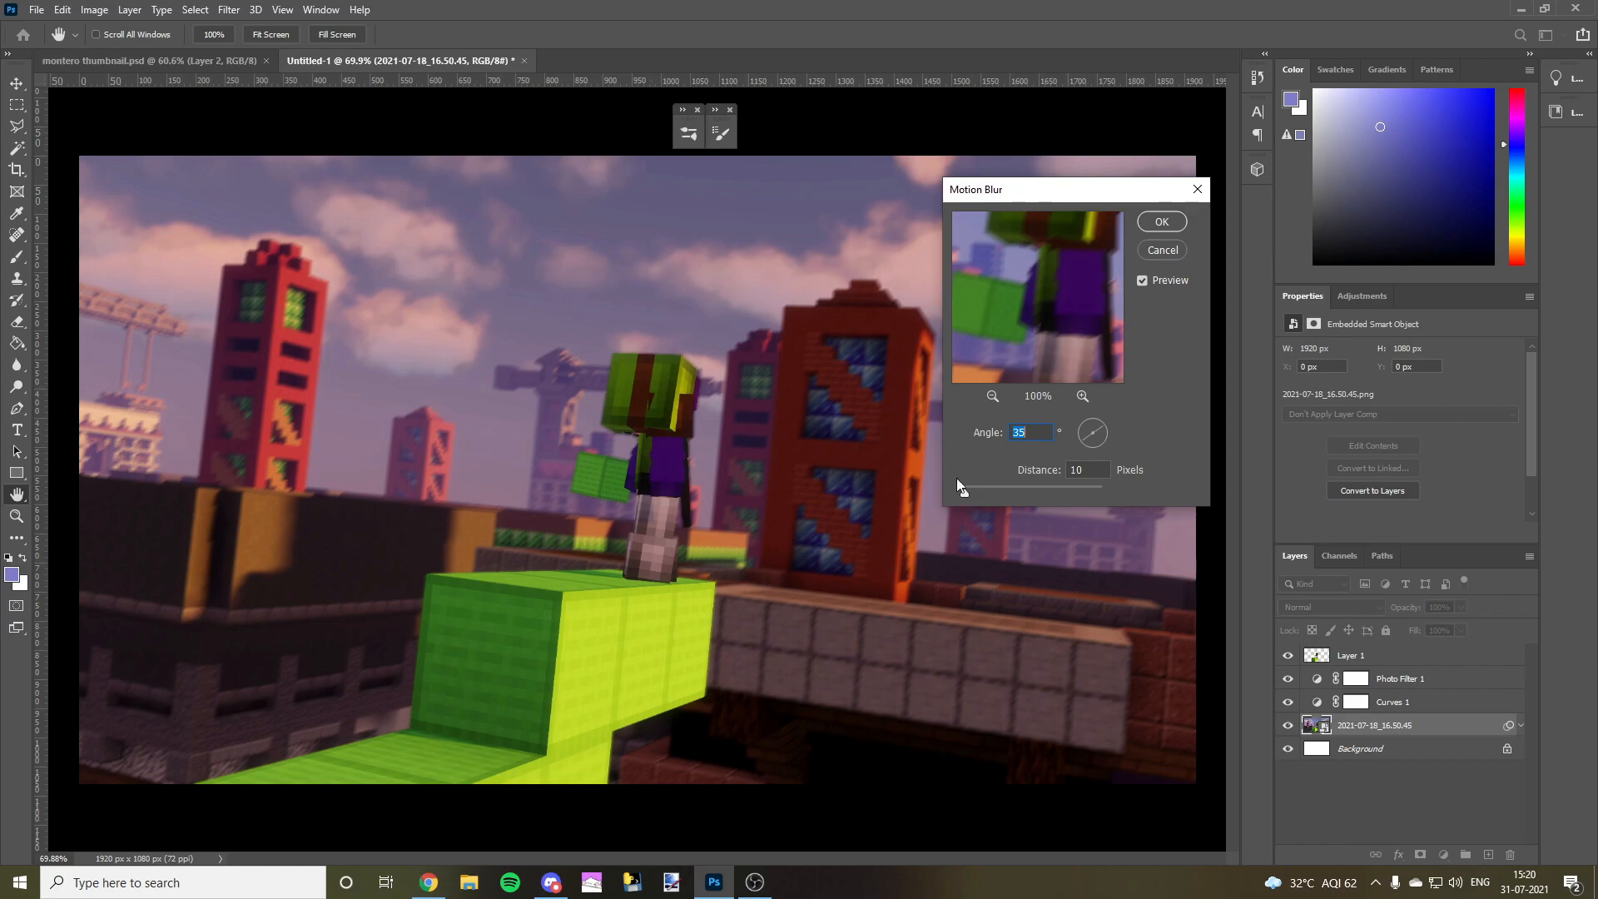
click(1161, 222)
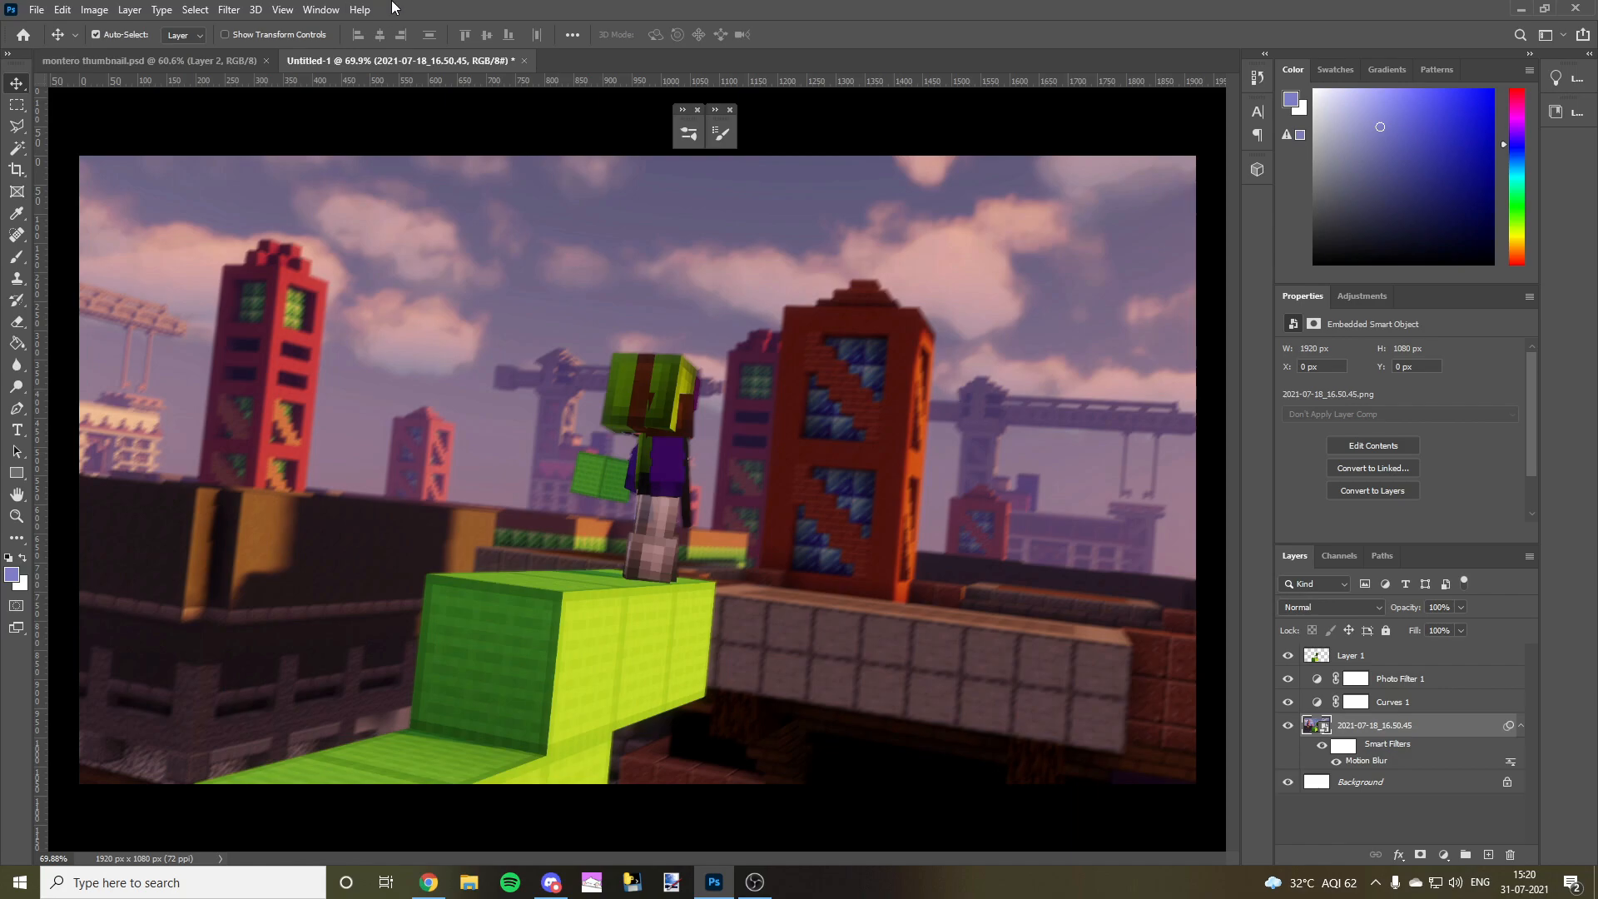
- Add a Radial Blur to the screenshot layer using the Spin method at Good quality and check the background
click(229, 10)
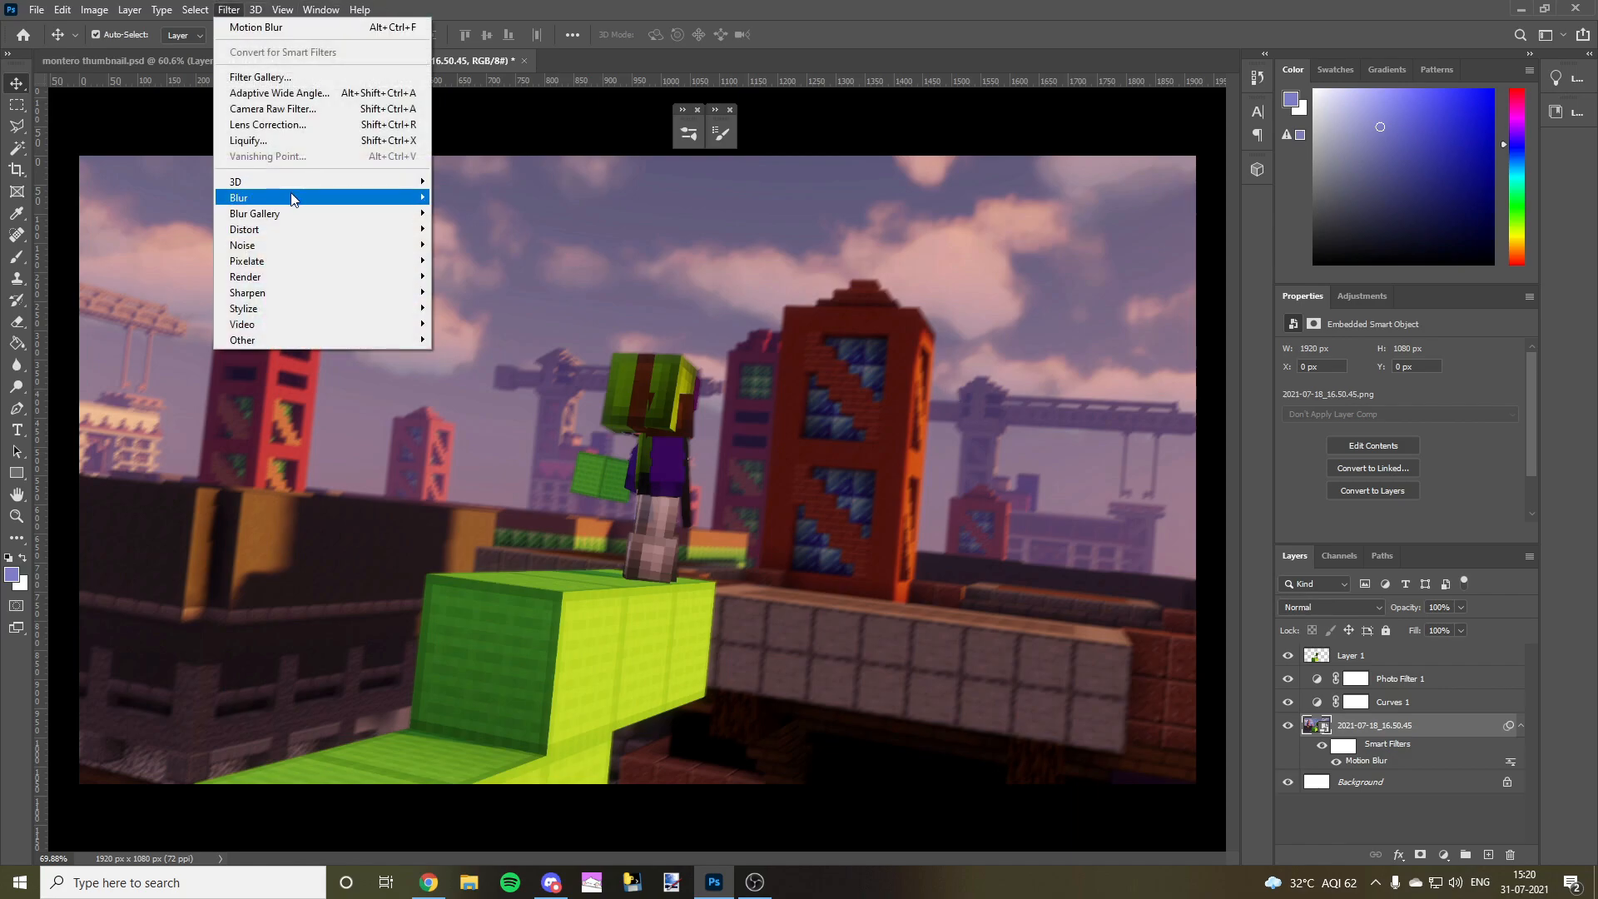
mouse_move(399, 202)
click(470, 308)
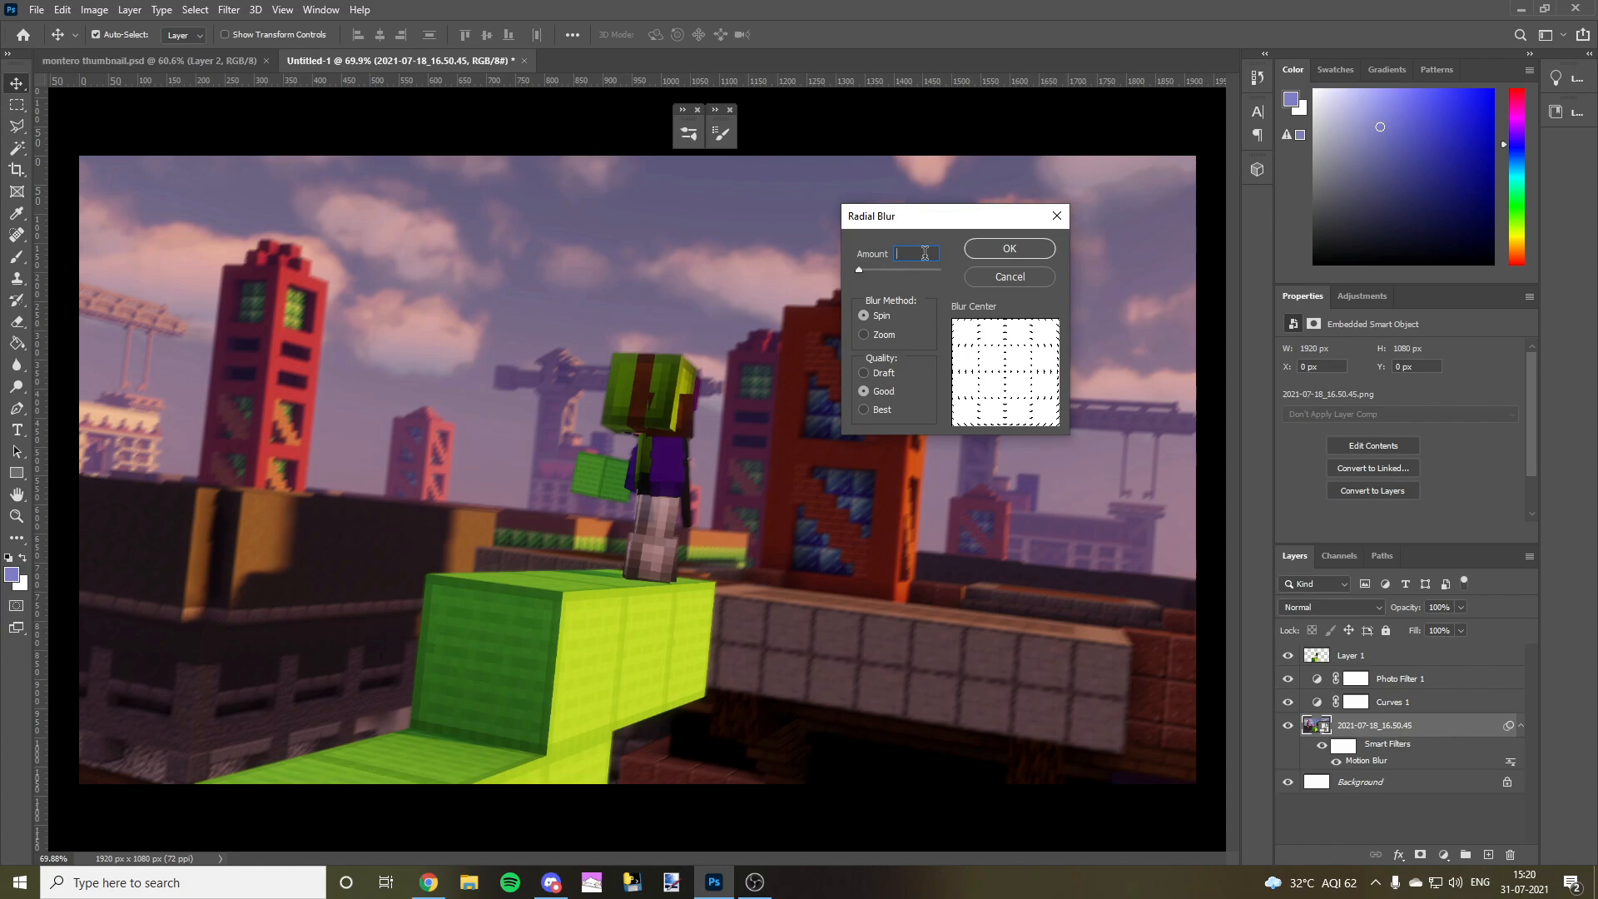
click(1004, 249)
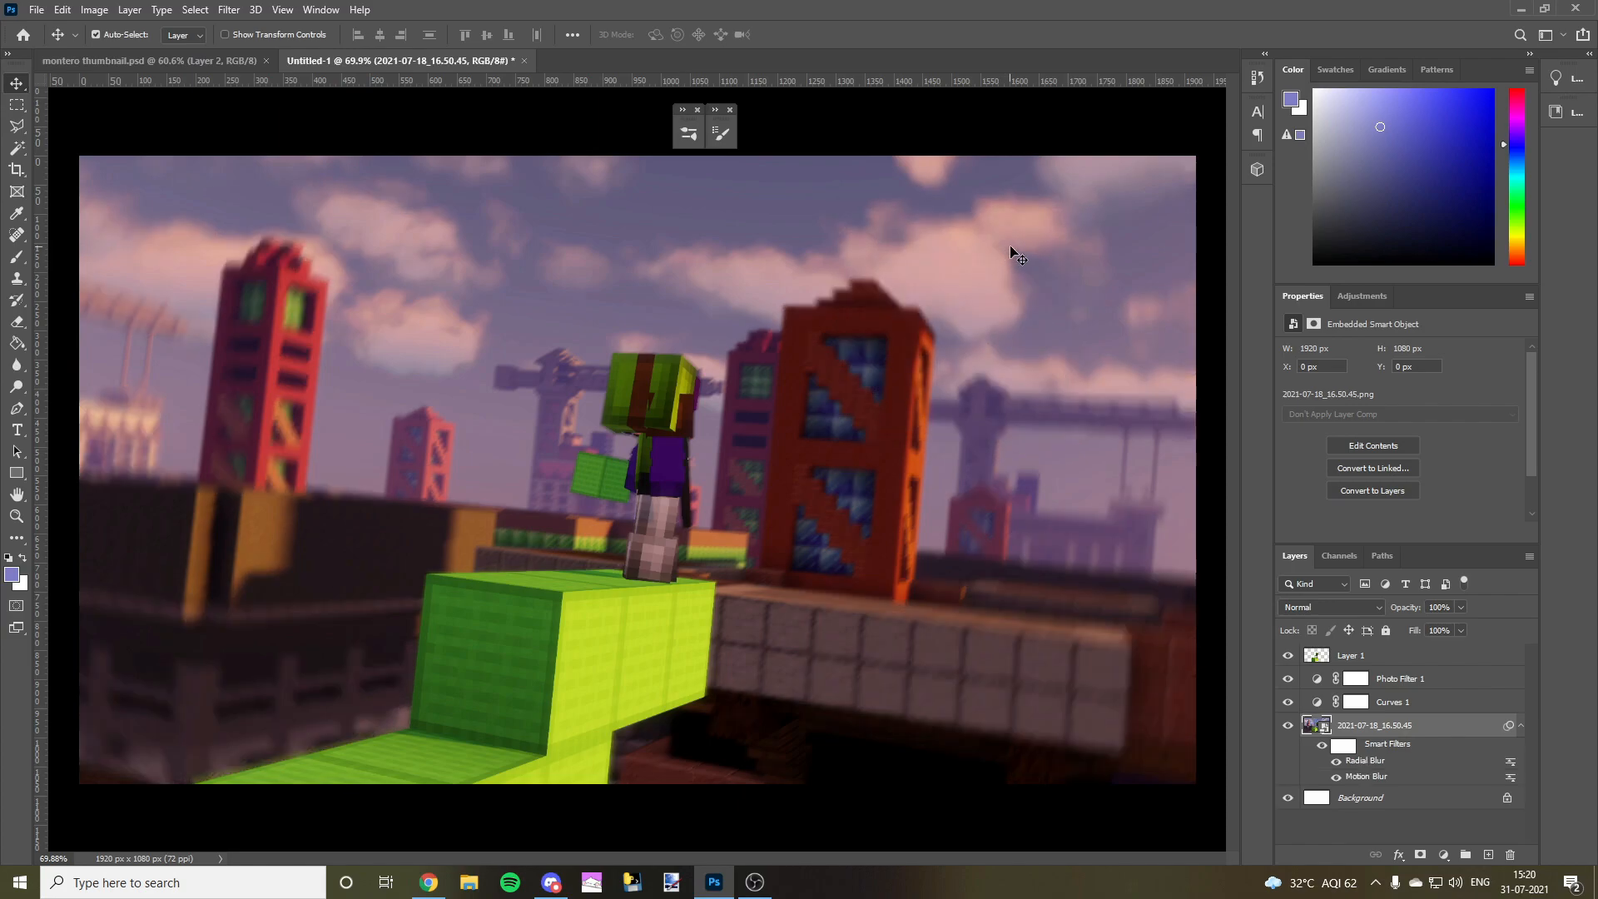
scroll(691, 425, down, 2)
scroll(687, 423, up, 1)
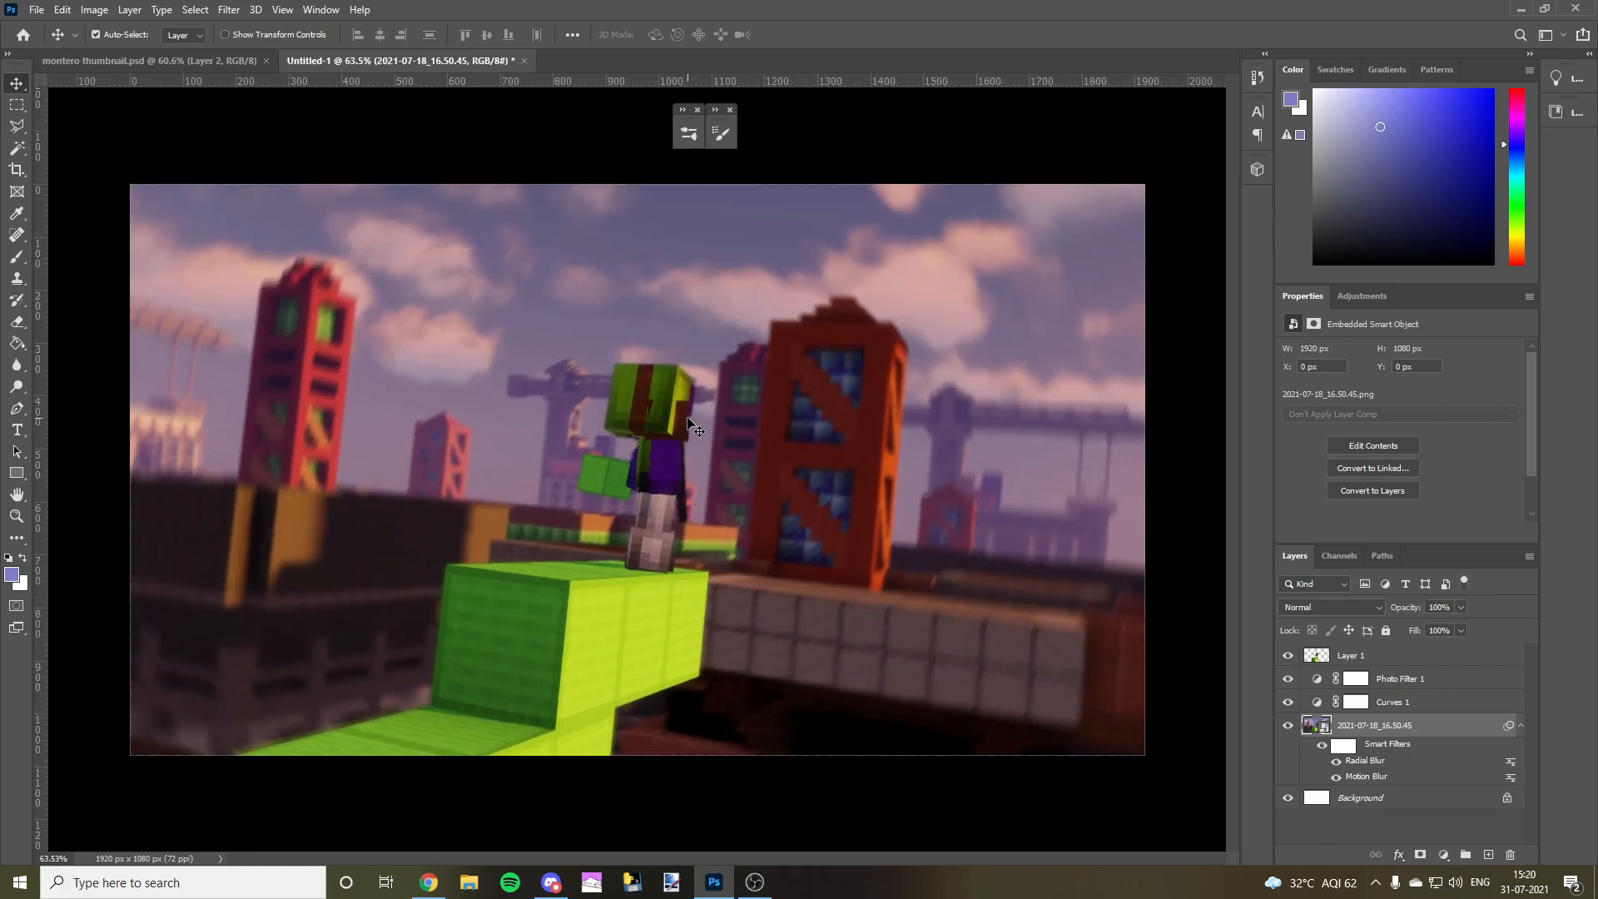
scroll(920, 457, down, 2)
scroll(1166, 563, up, 2)
- Compare with the finished montero thumbnail and add an Inner Glow to the screenshot layer with its size set to 38 px
click(1378, 658)
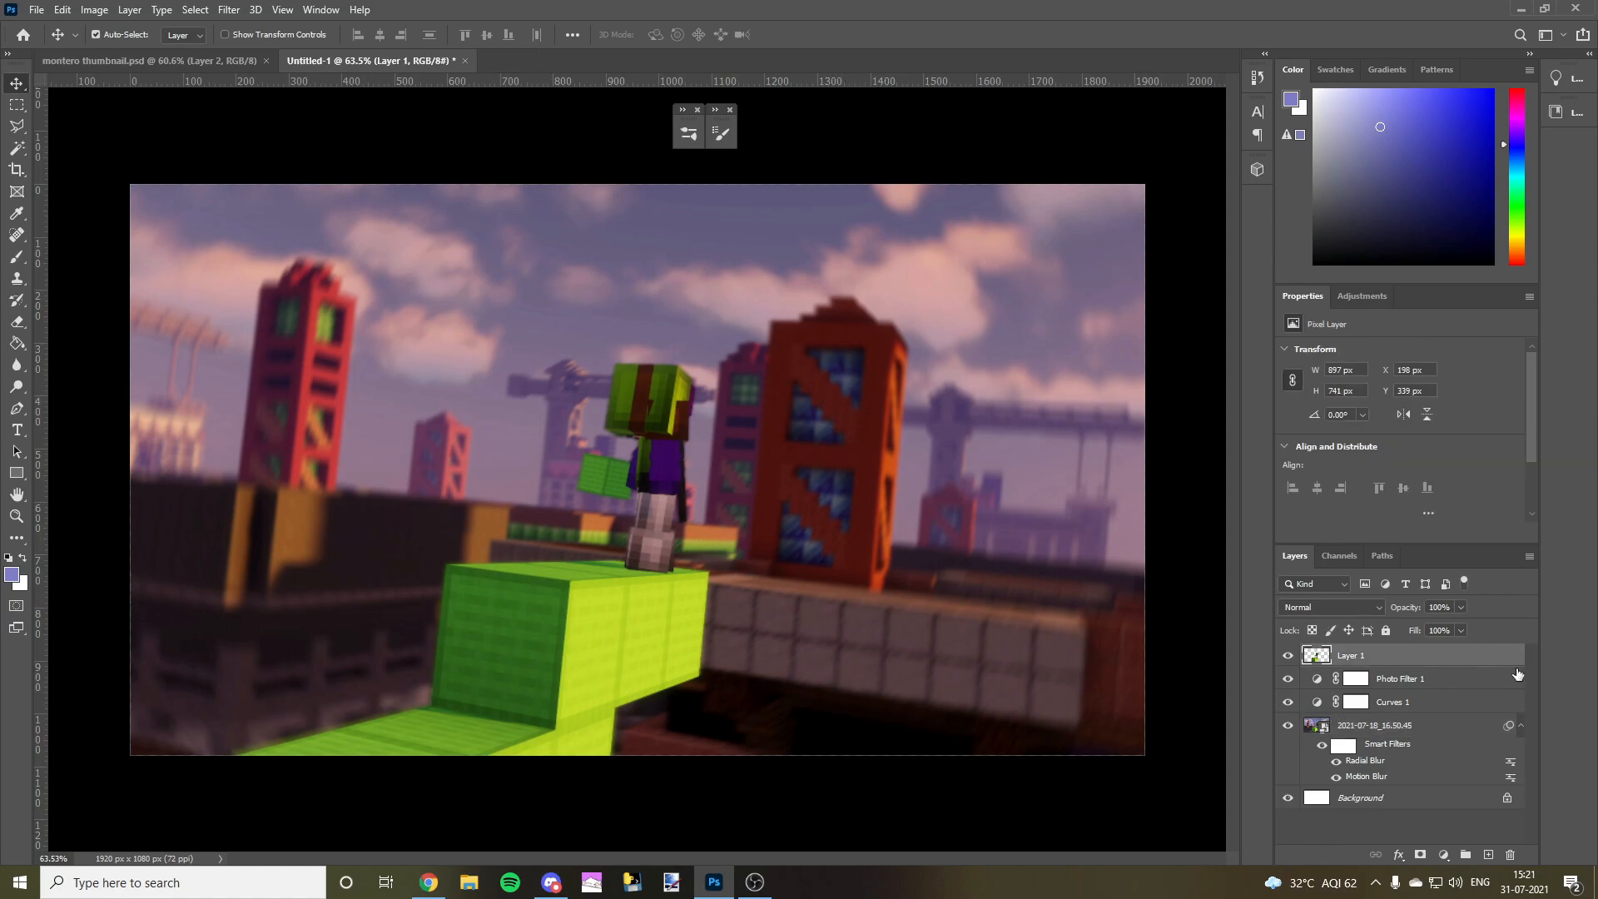
click(1400, 725)
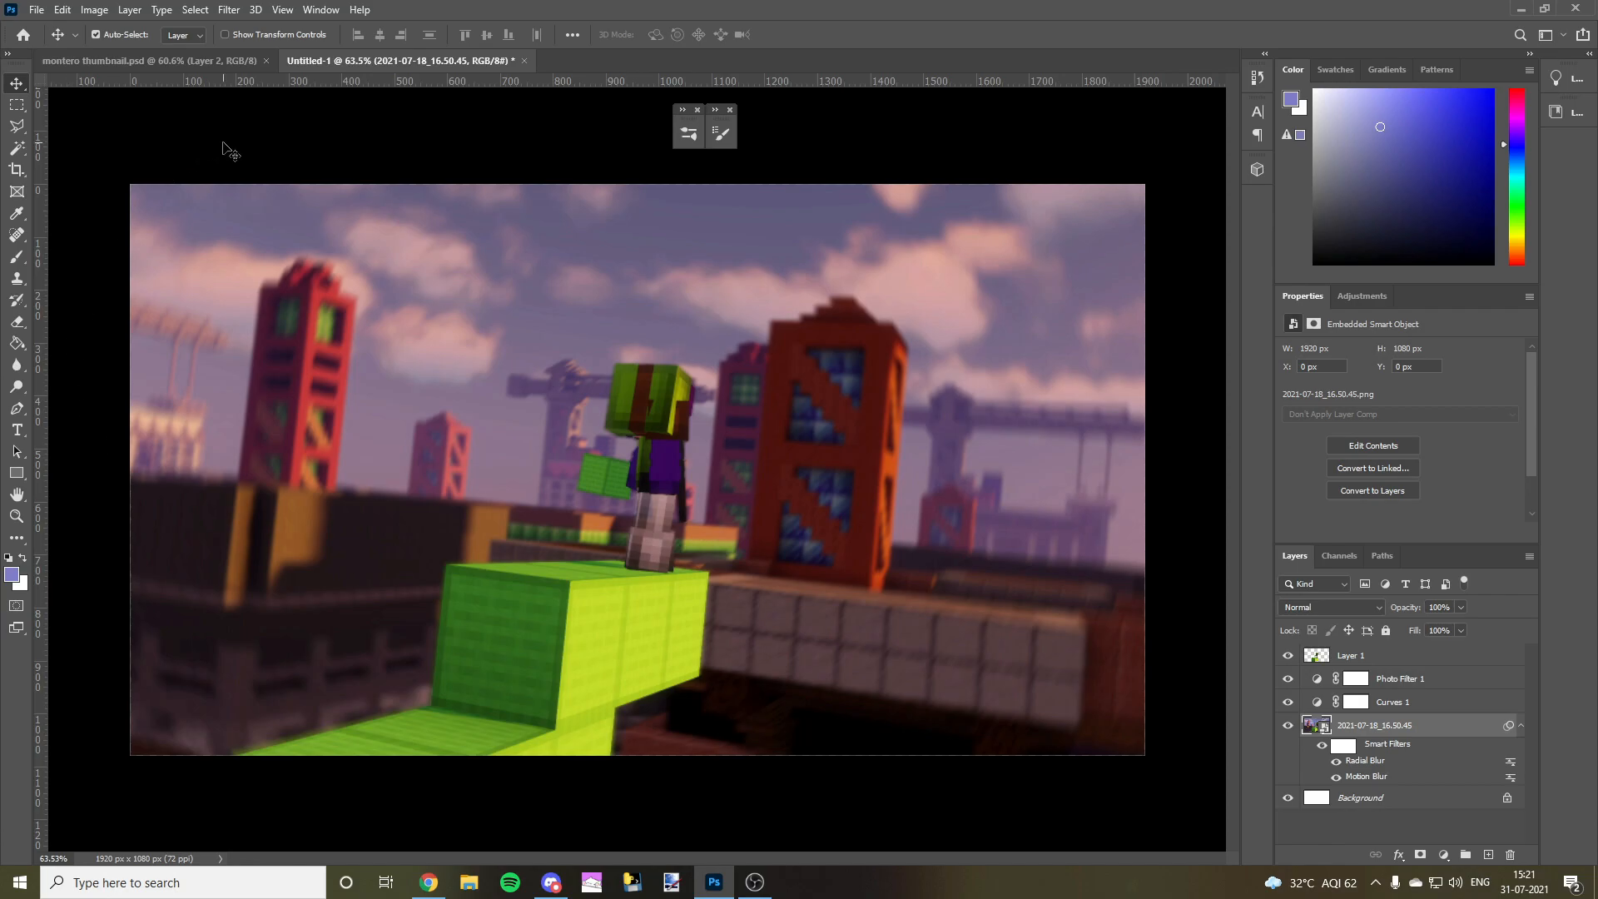
click(179, 61)
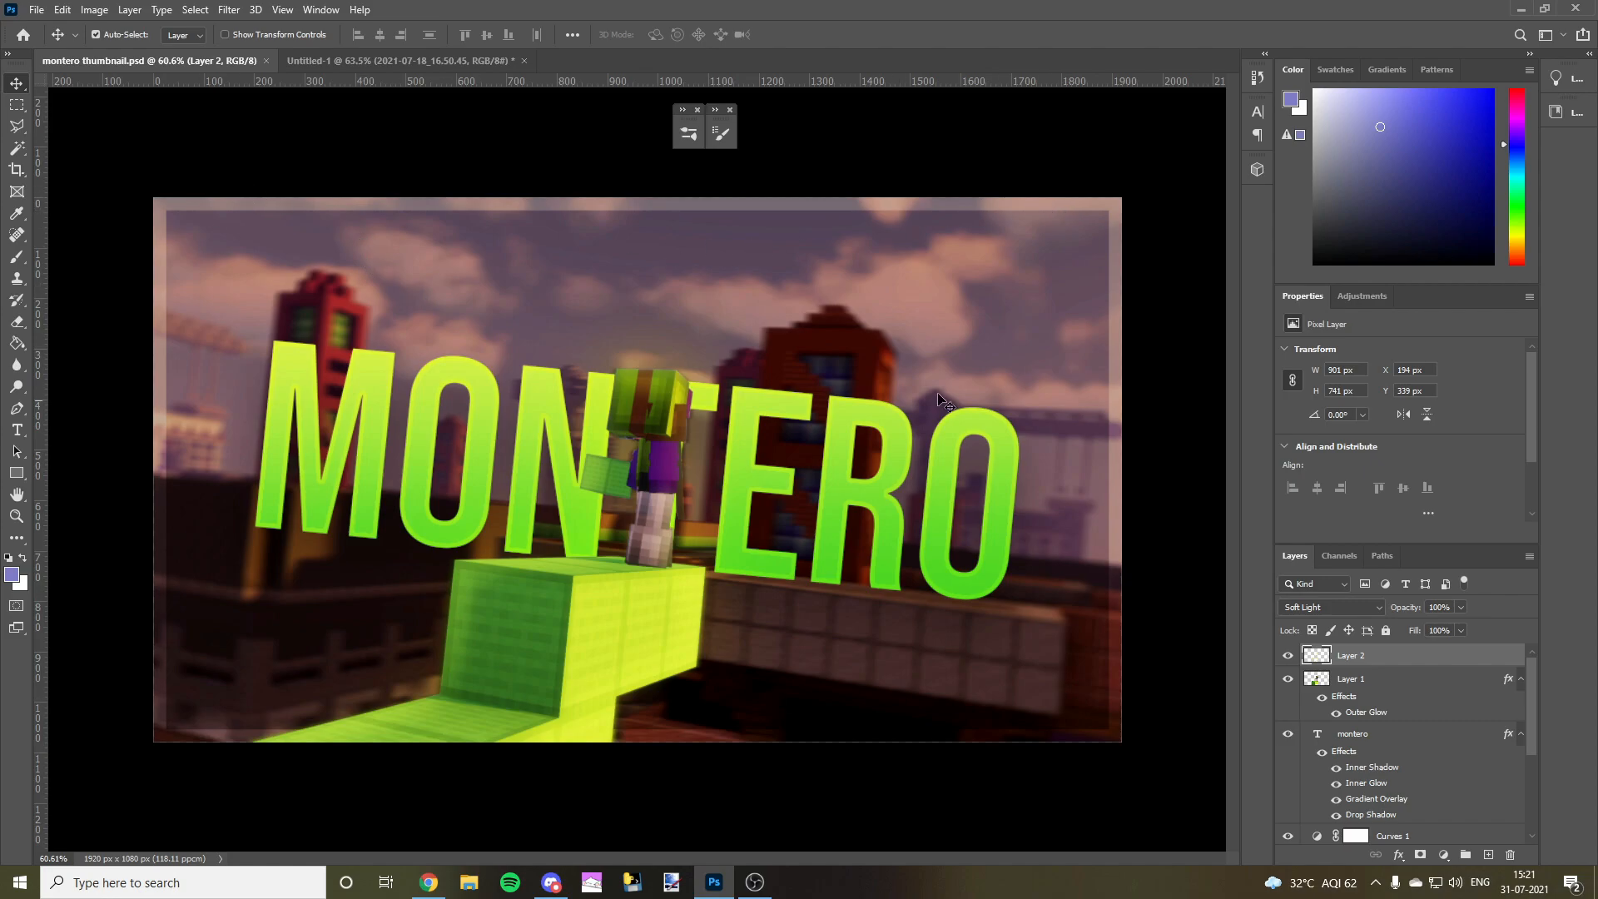
click(357, 61)
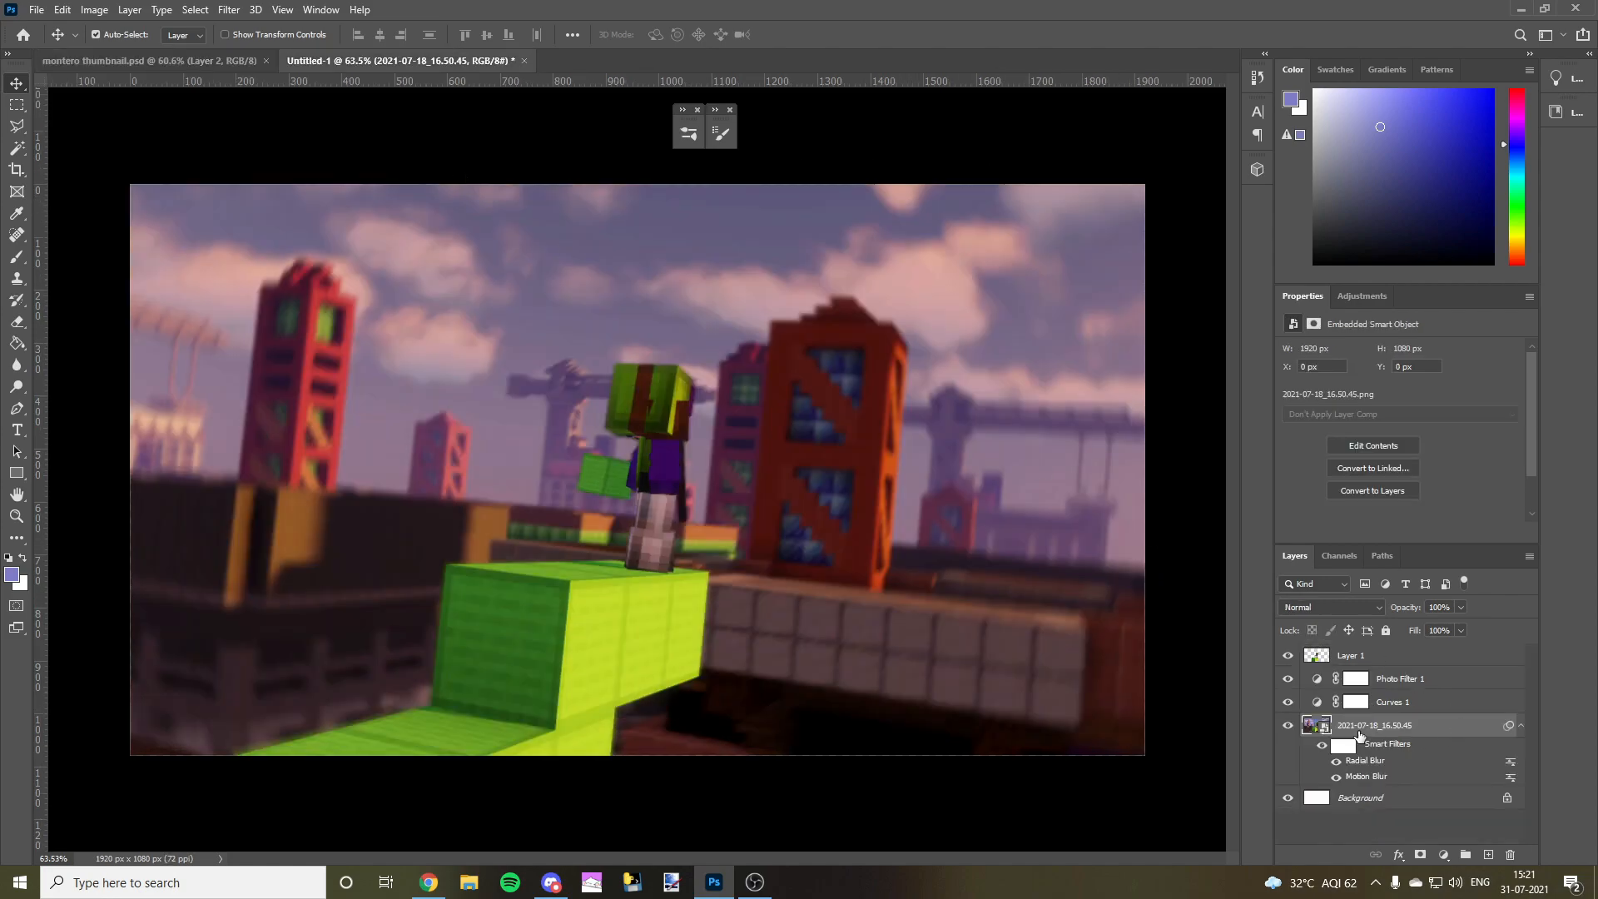
double_click(1442, 732)
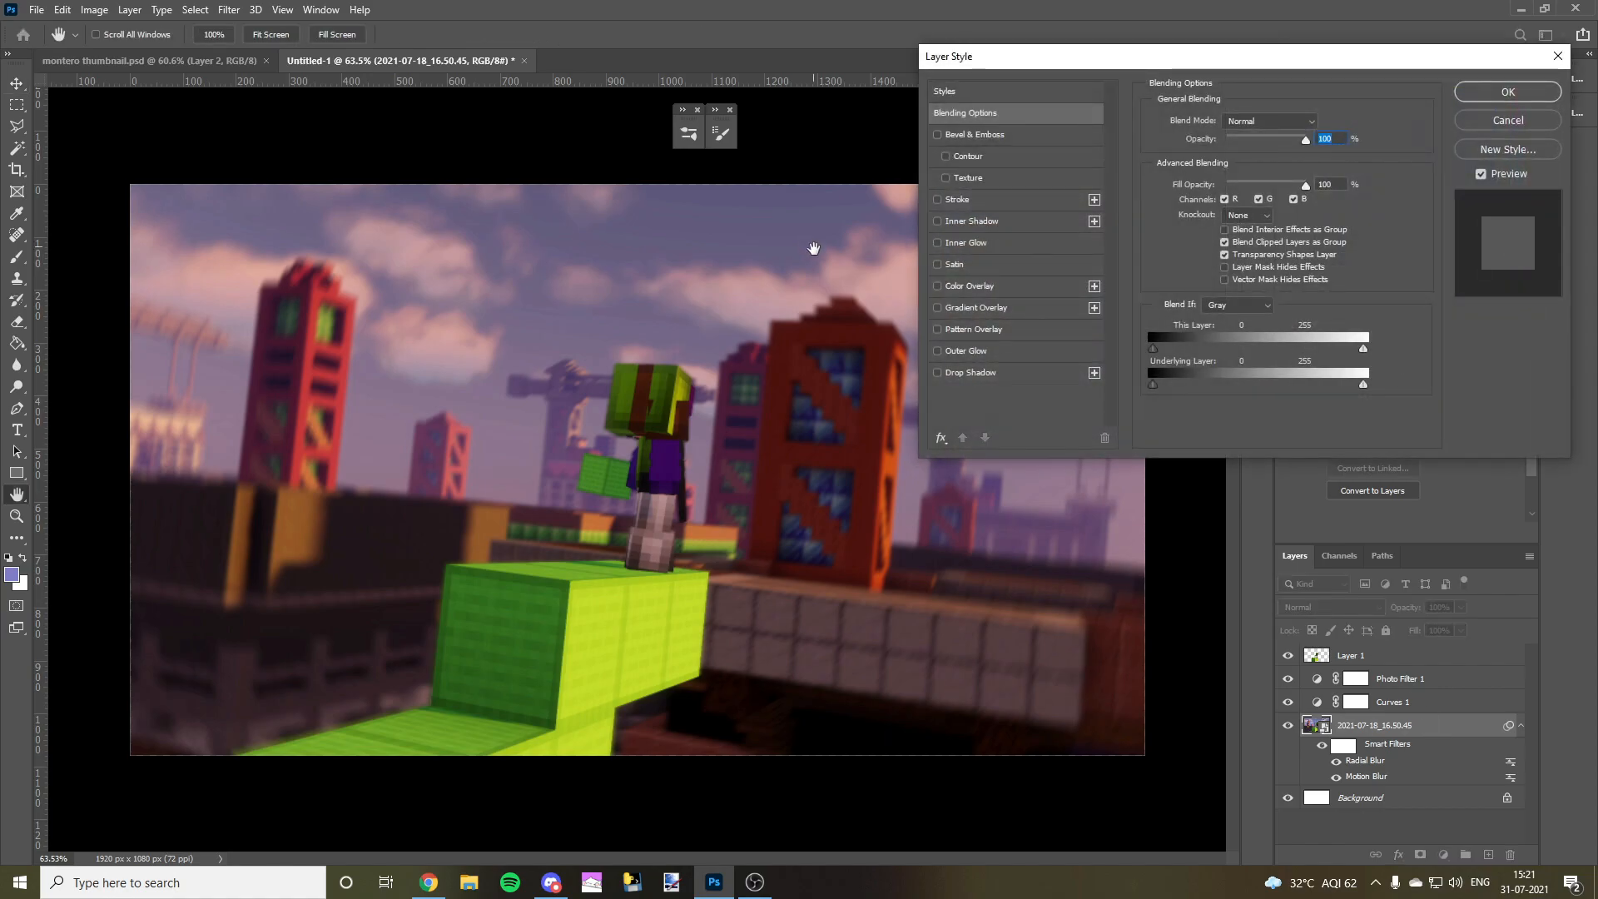
drag(1099, 53, 1005, 125)
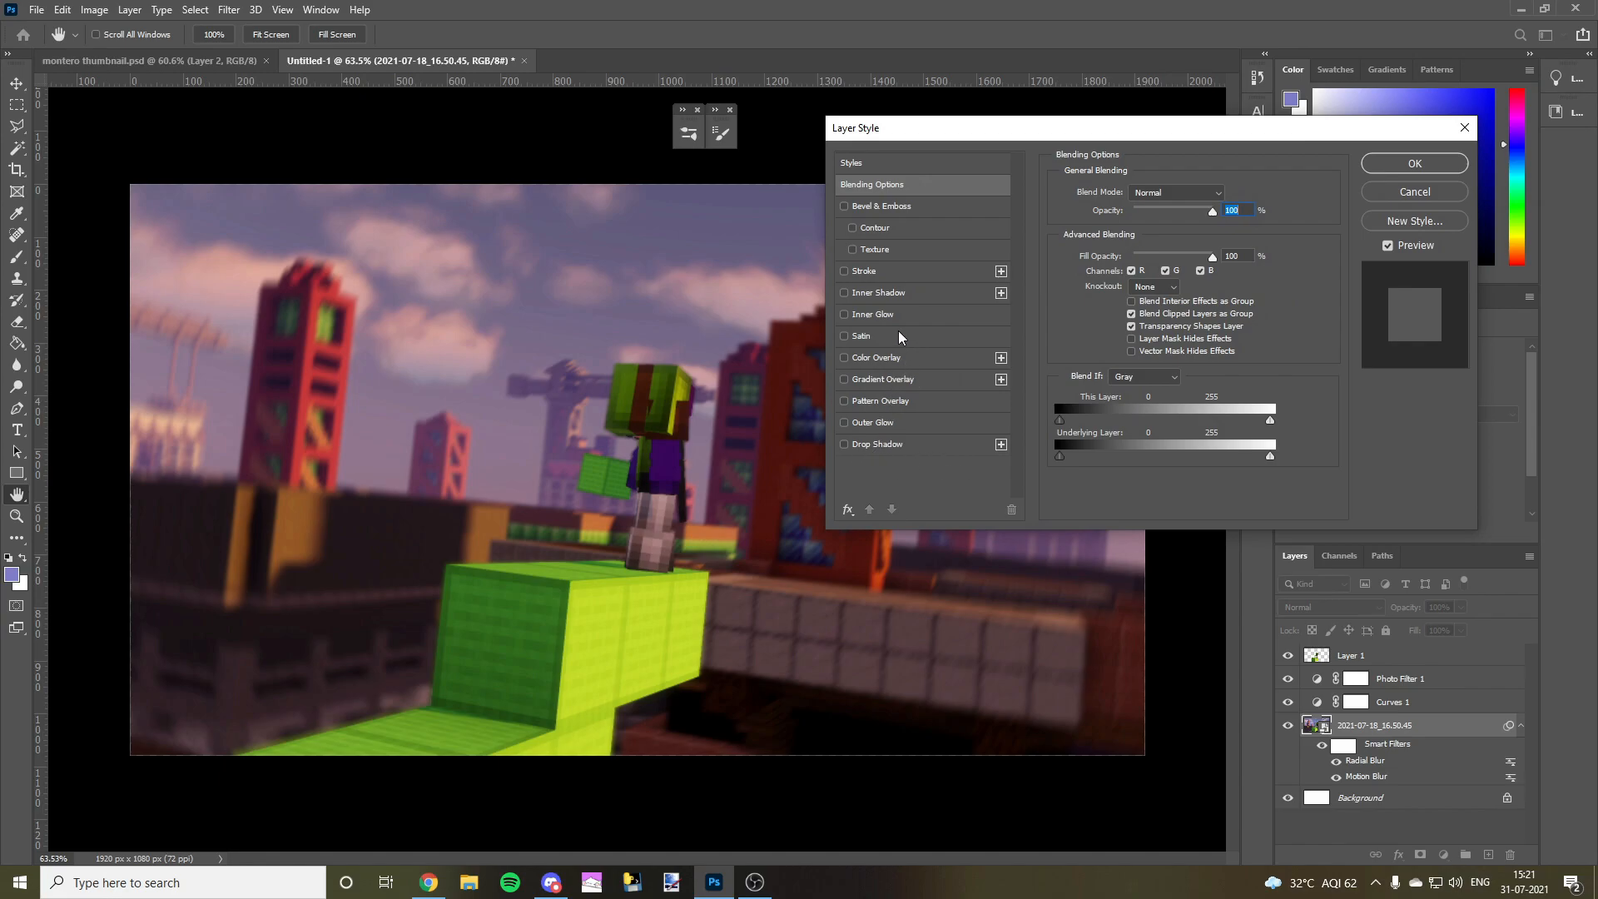
click(844, 314)
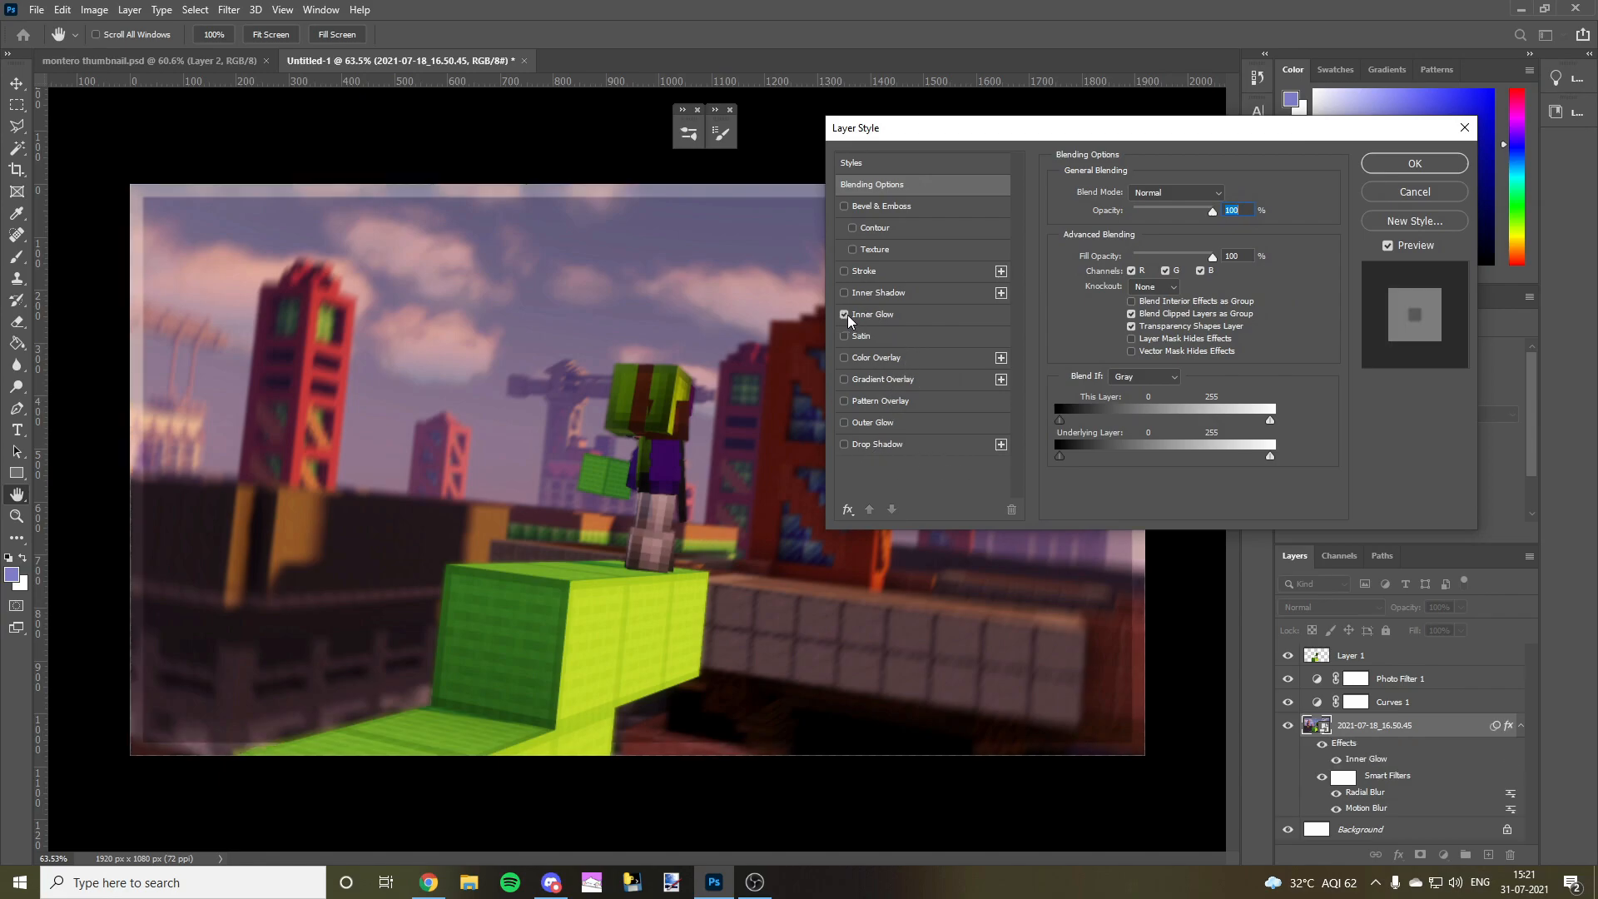
click(879, 316)
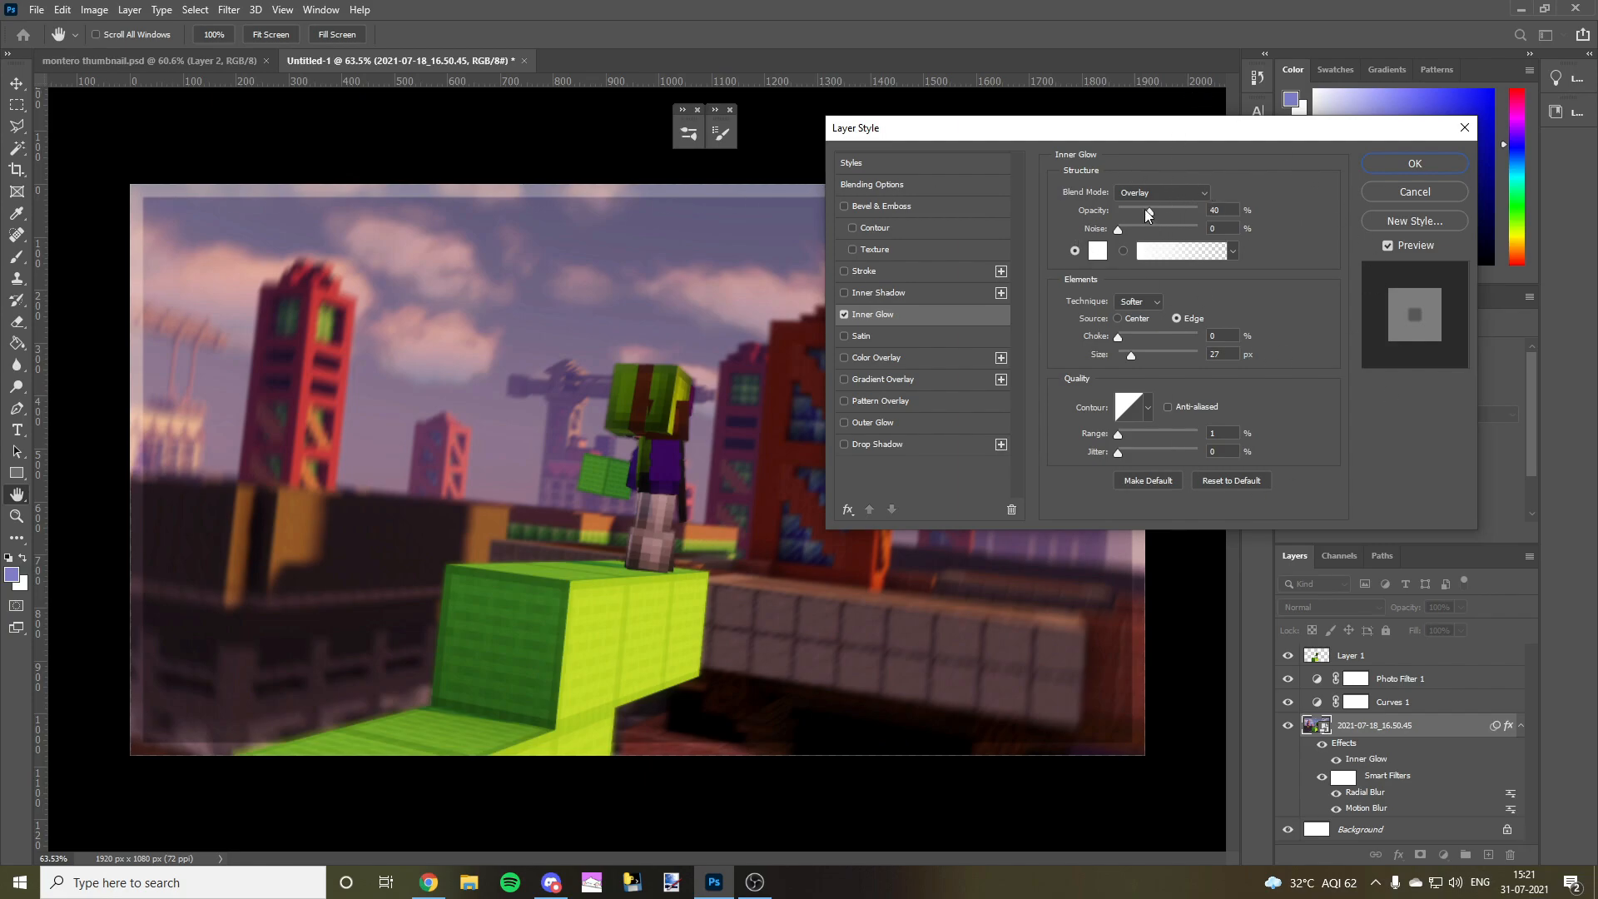
drag(1128, 358, 1135, 358)
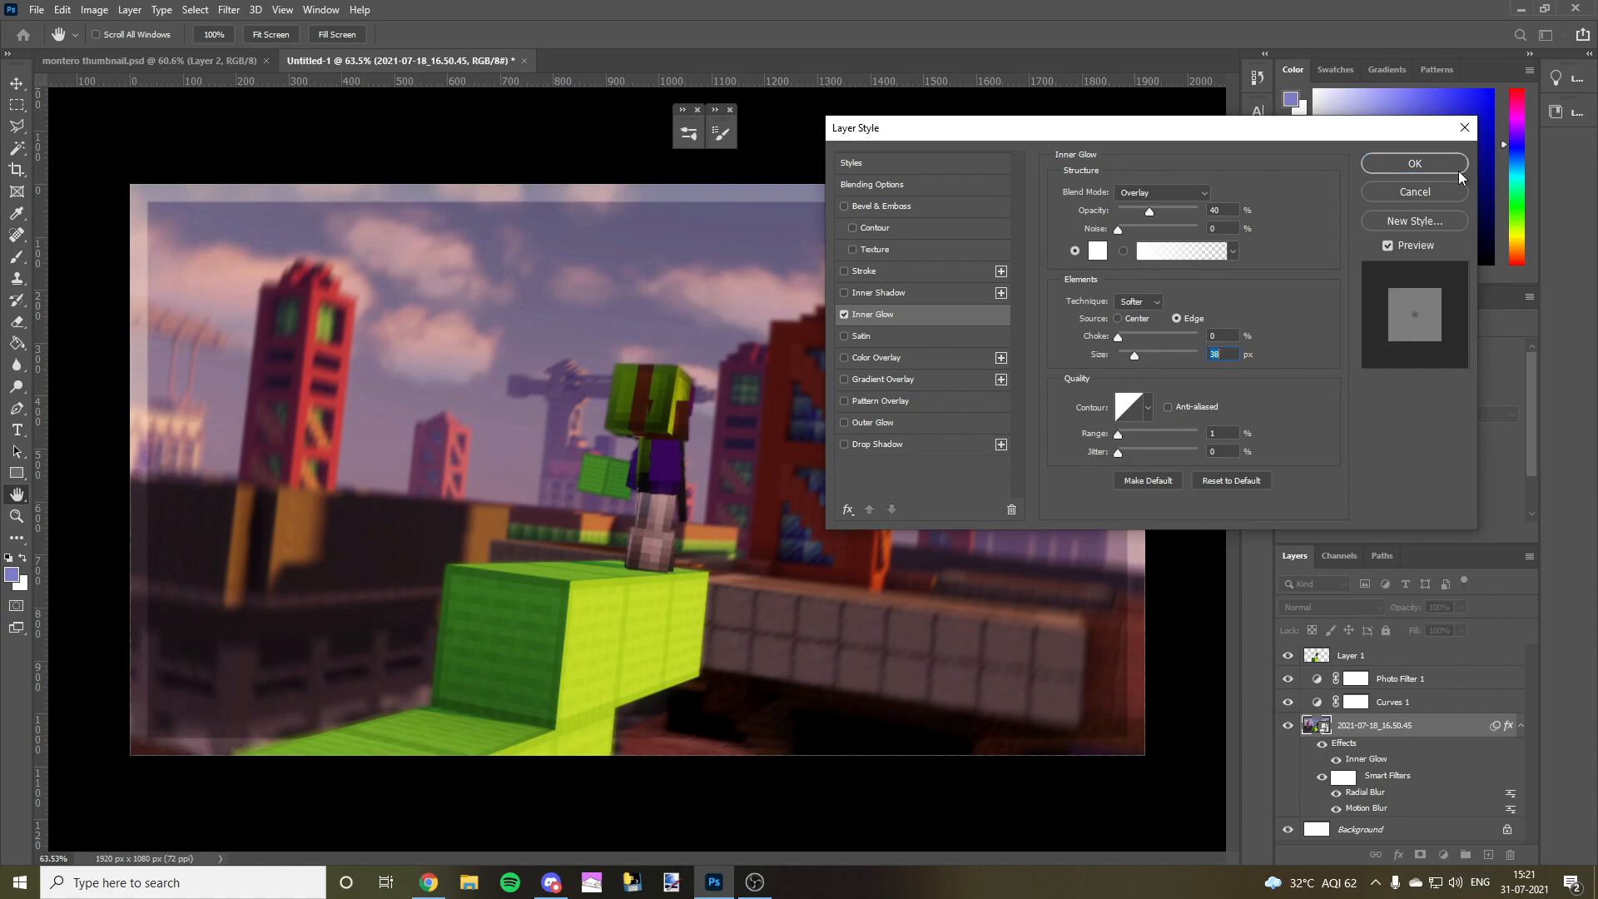
click(1415, 164)
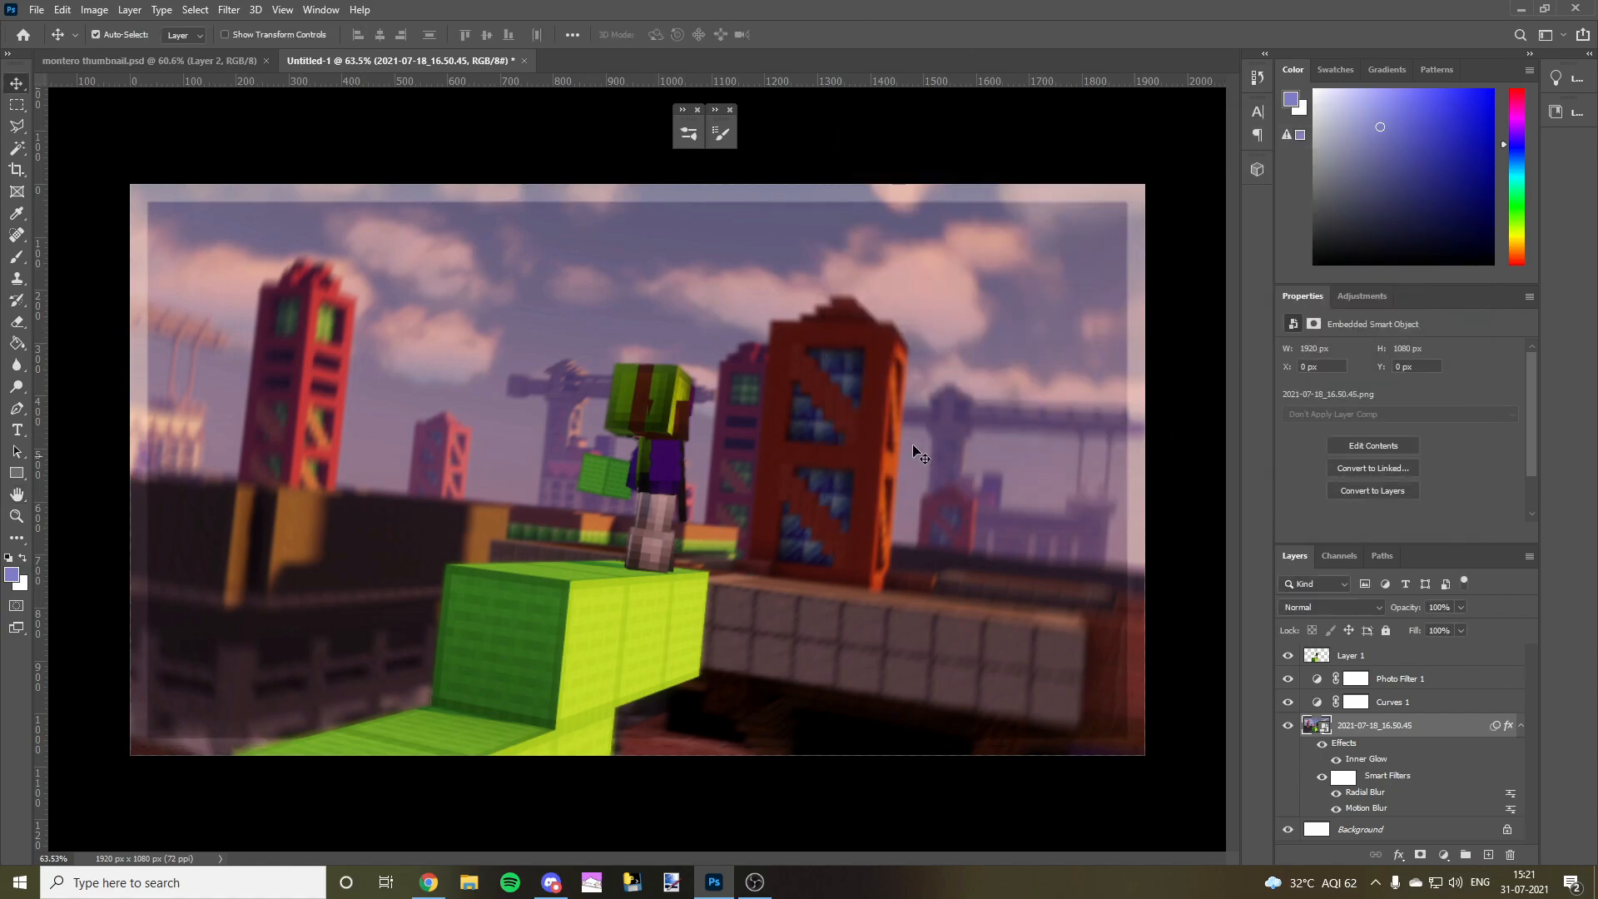
scroll(938, 279, down, 2)
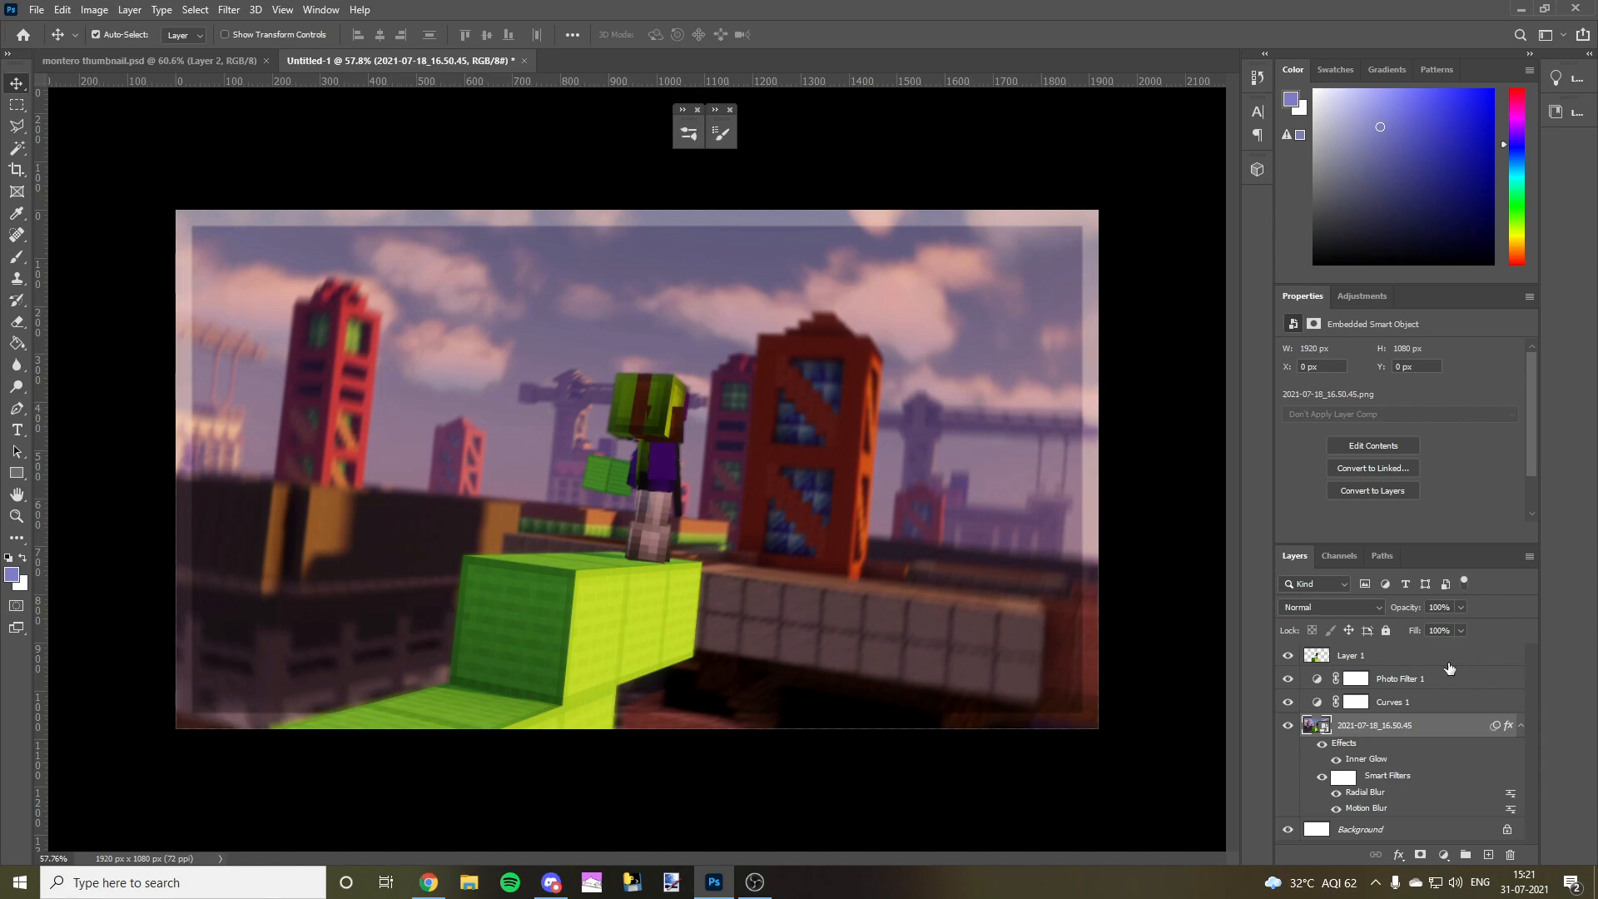
- Select the cut-out character on Layer 1 with Select Subject and extend the selection over all the green blocks with Quick Selection
click(1385, 658)
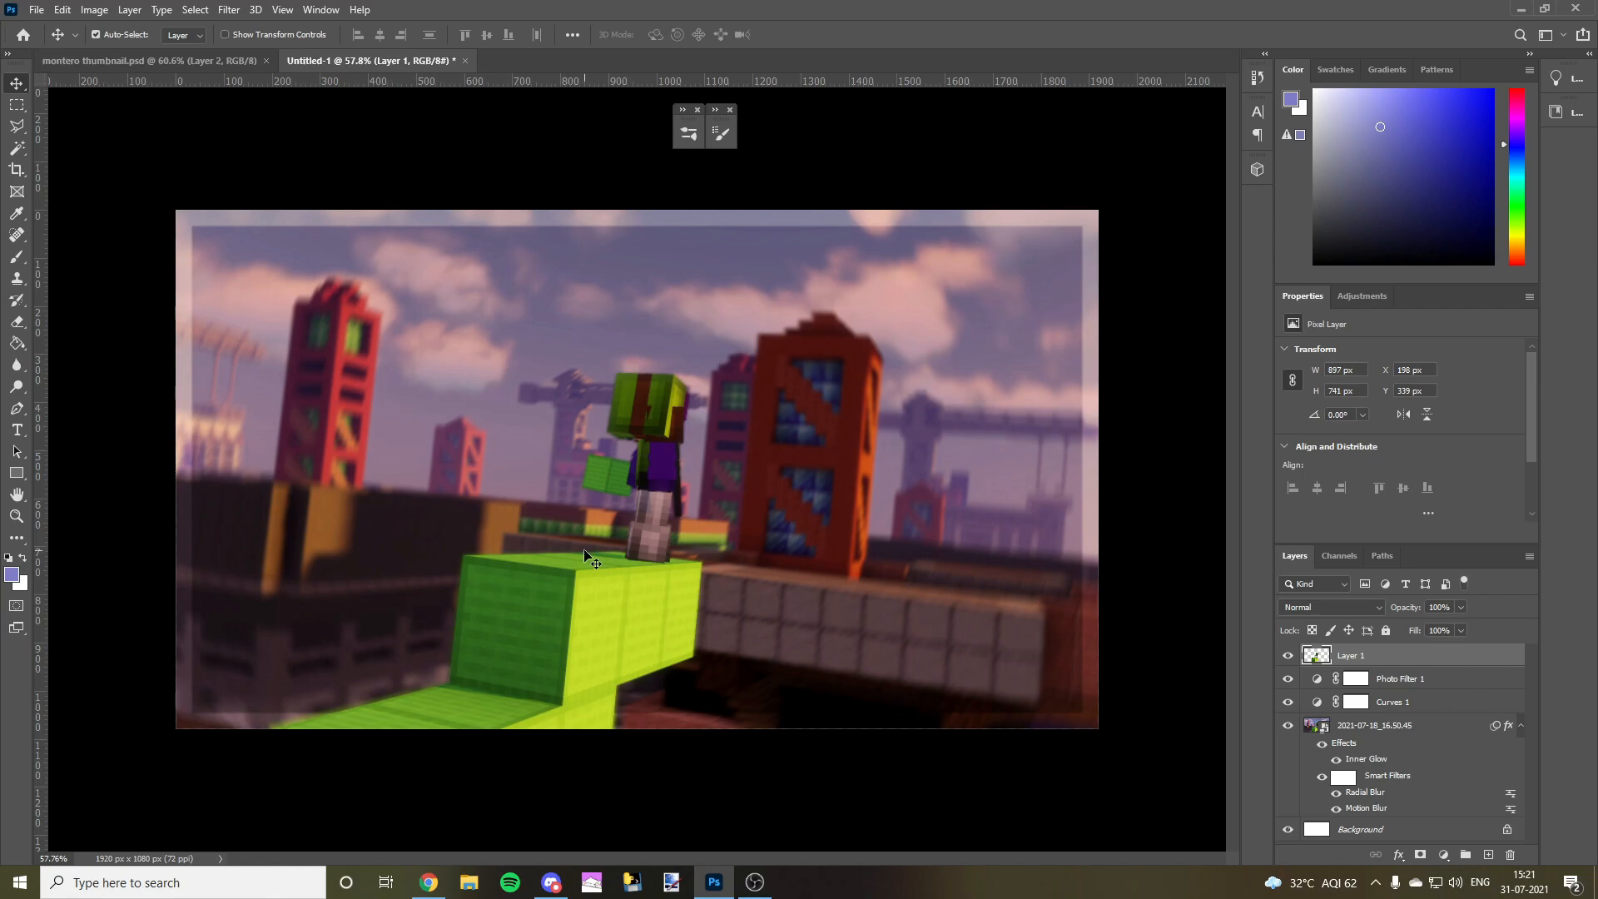
click(163, 54)
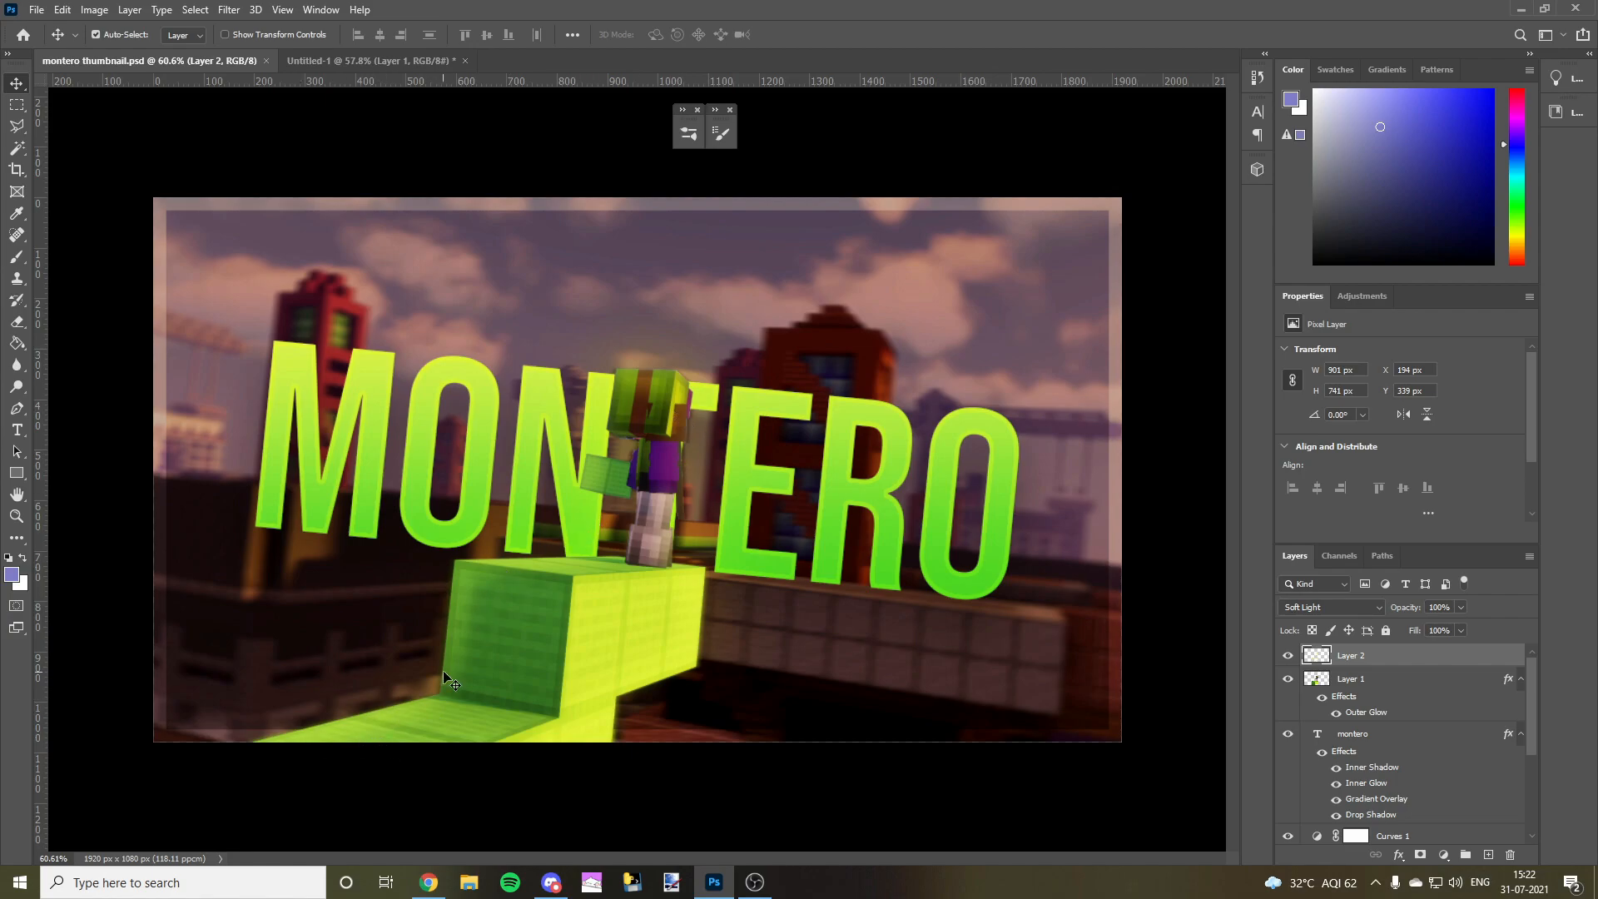
click(350, 61)
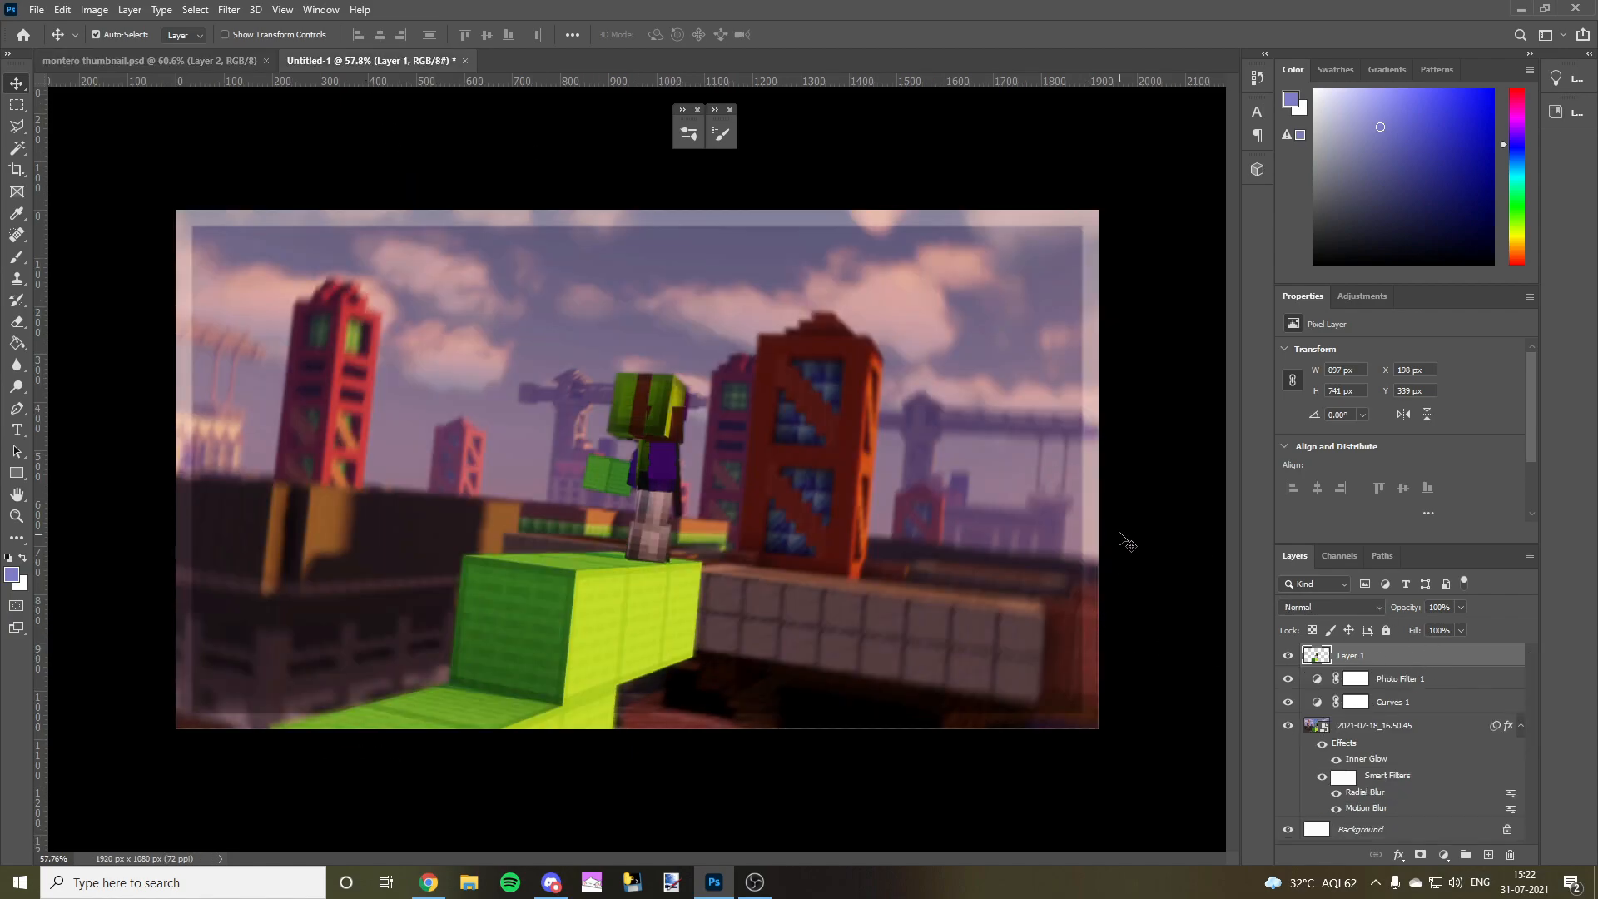
drag(17, 148, 75, 171)
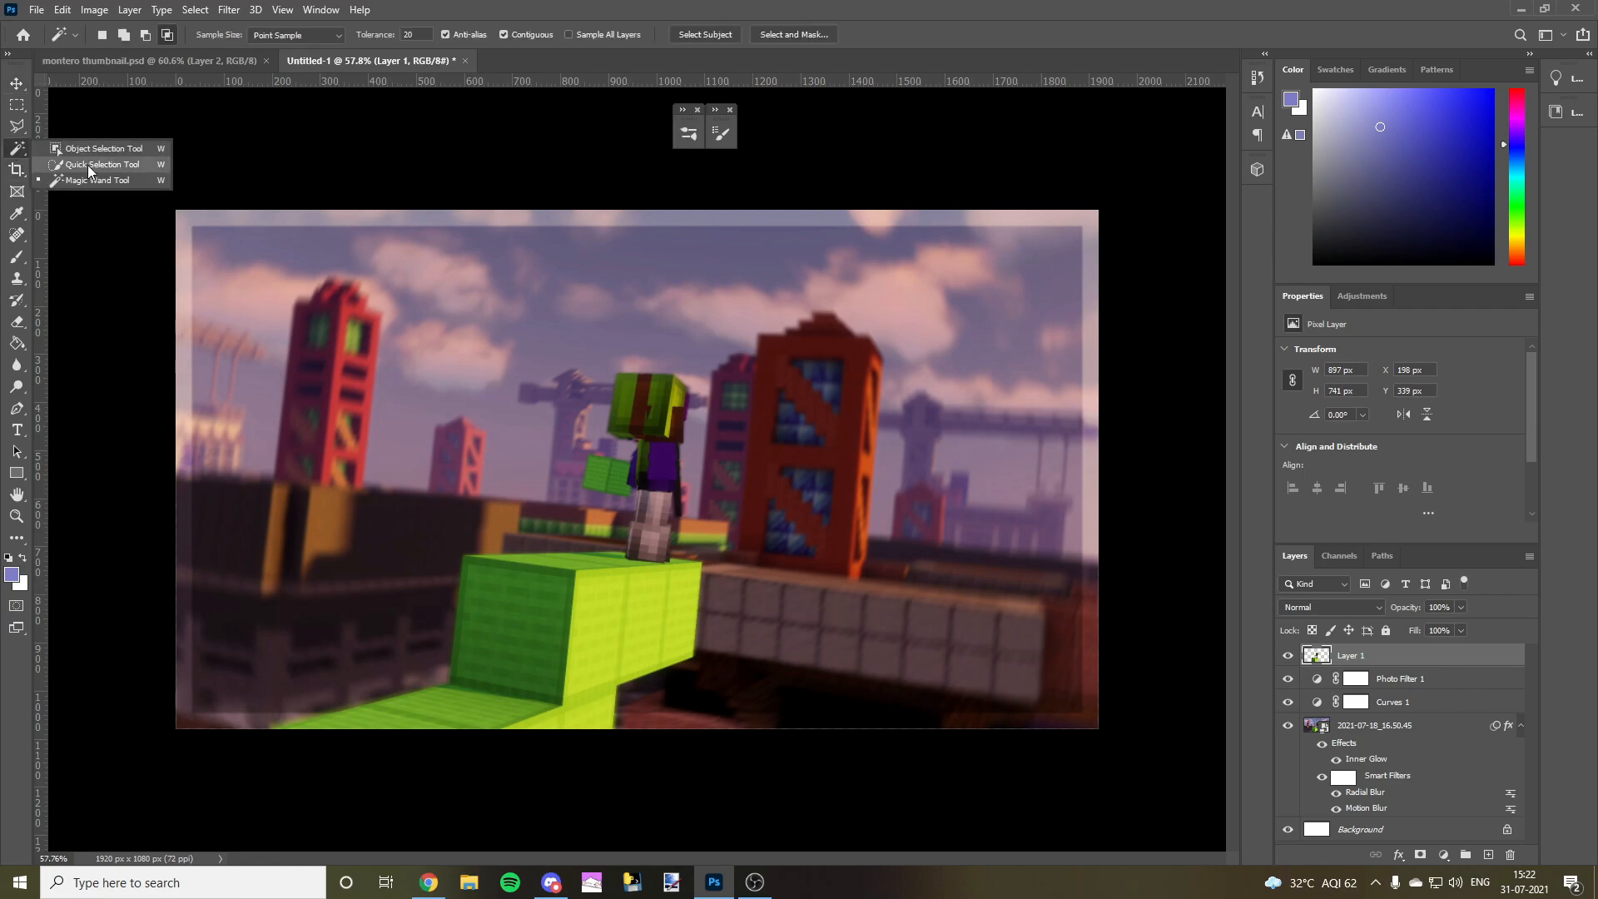
click(89, 165)
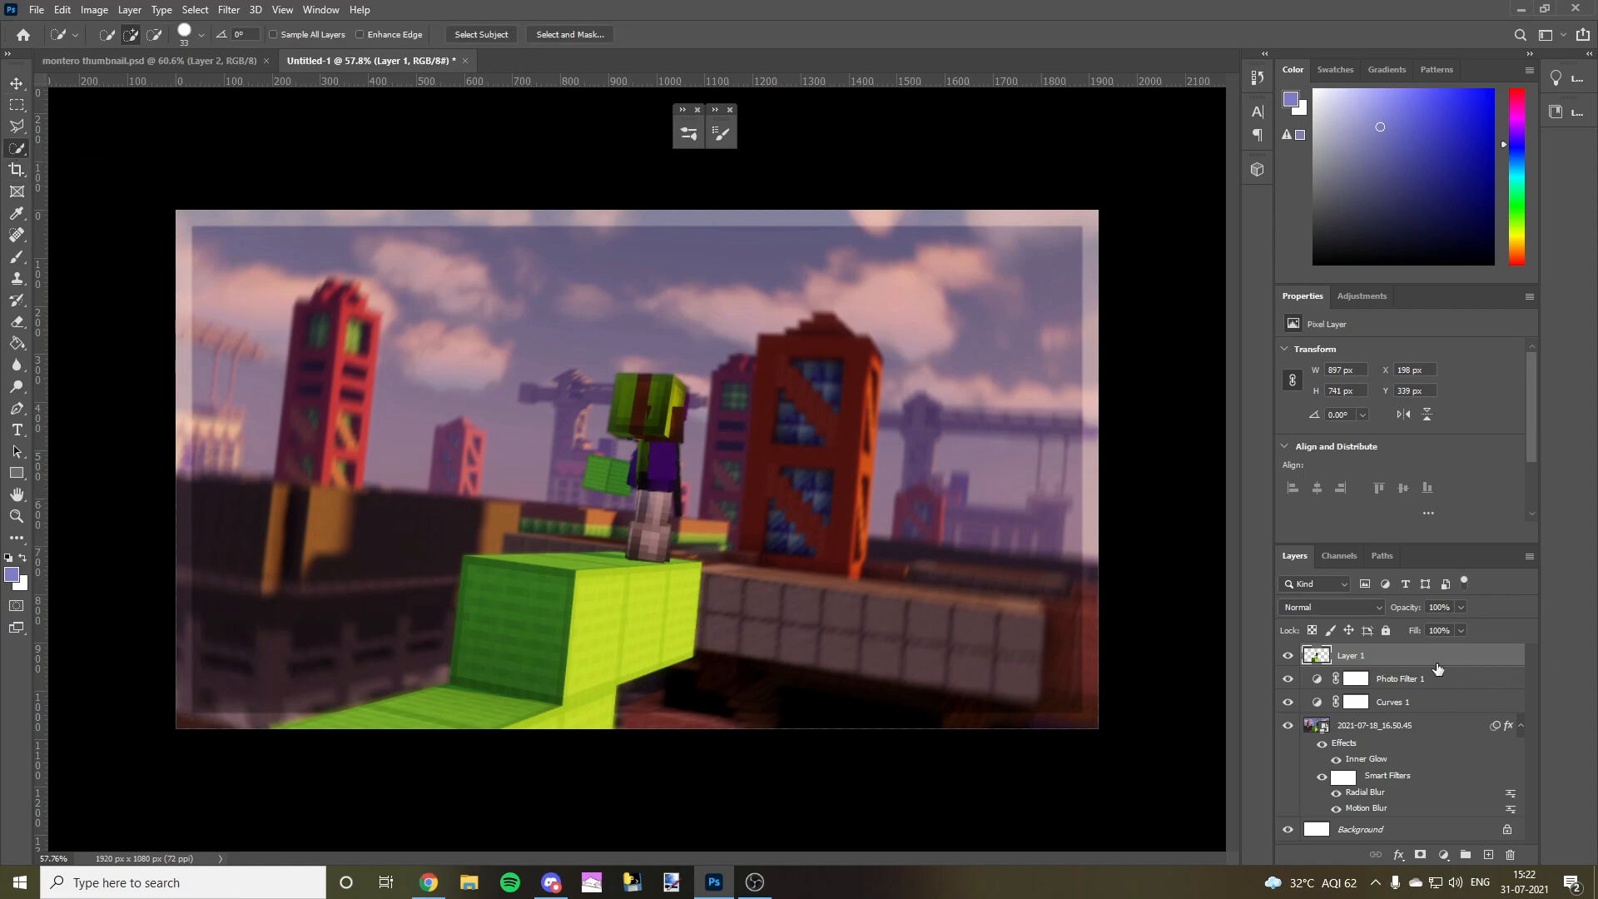
click(481, 33)
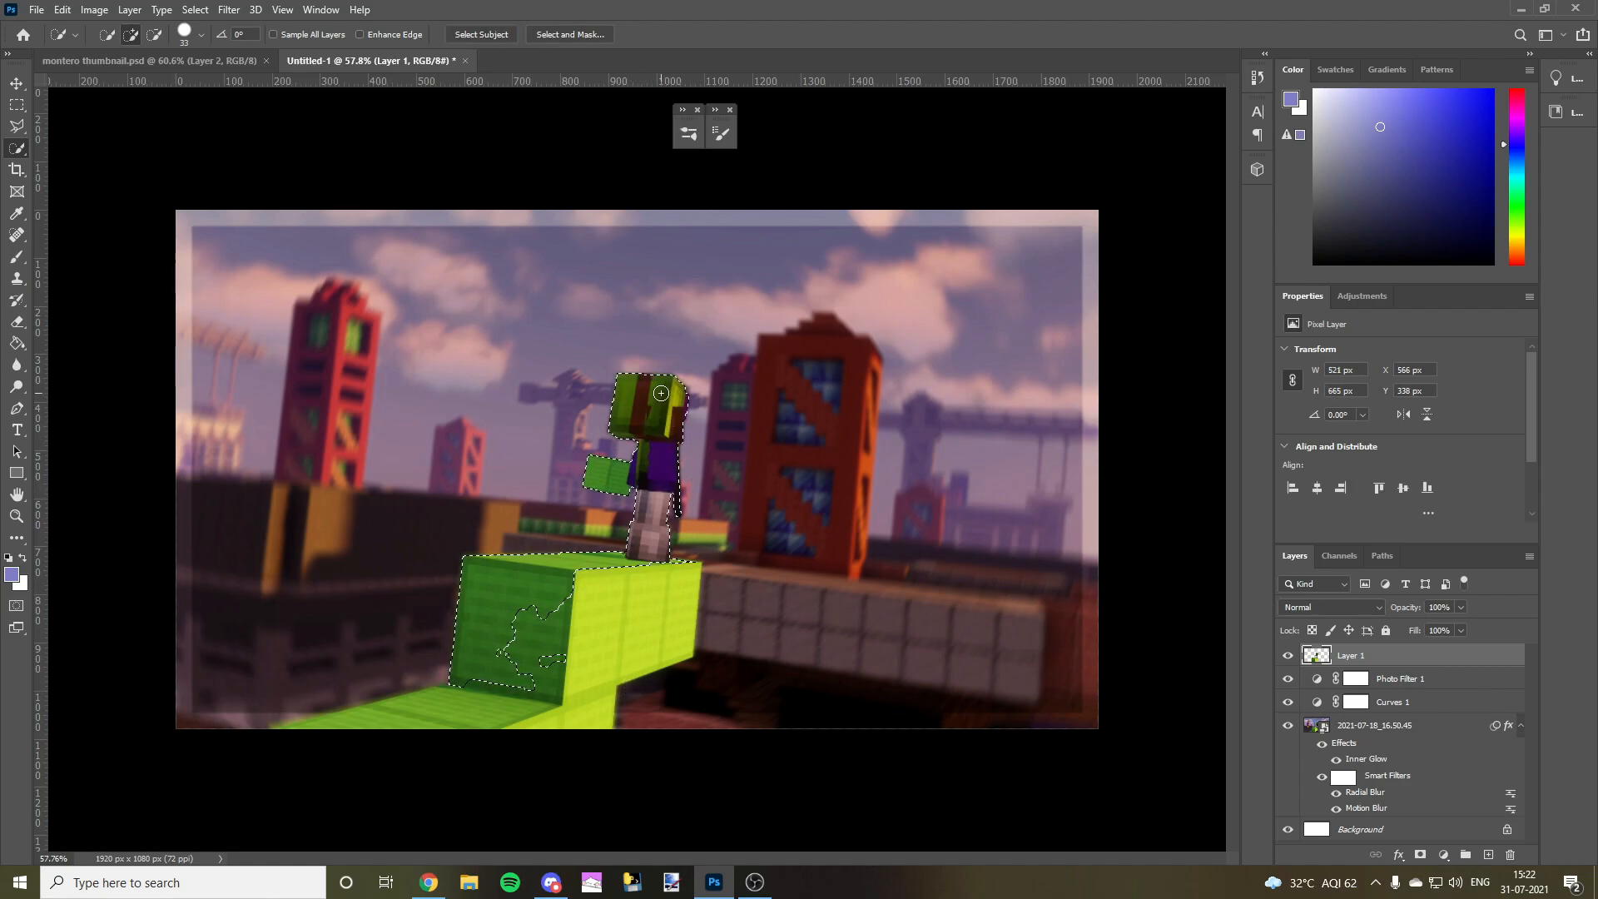
scroll(661, 393, up, 4)
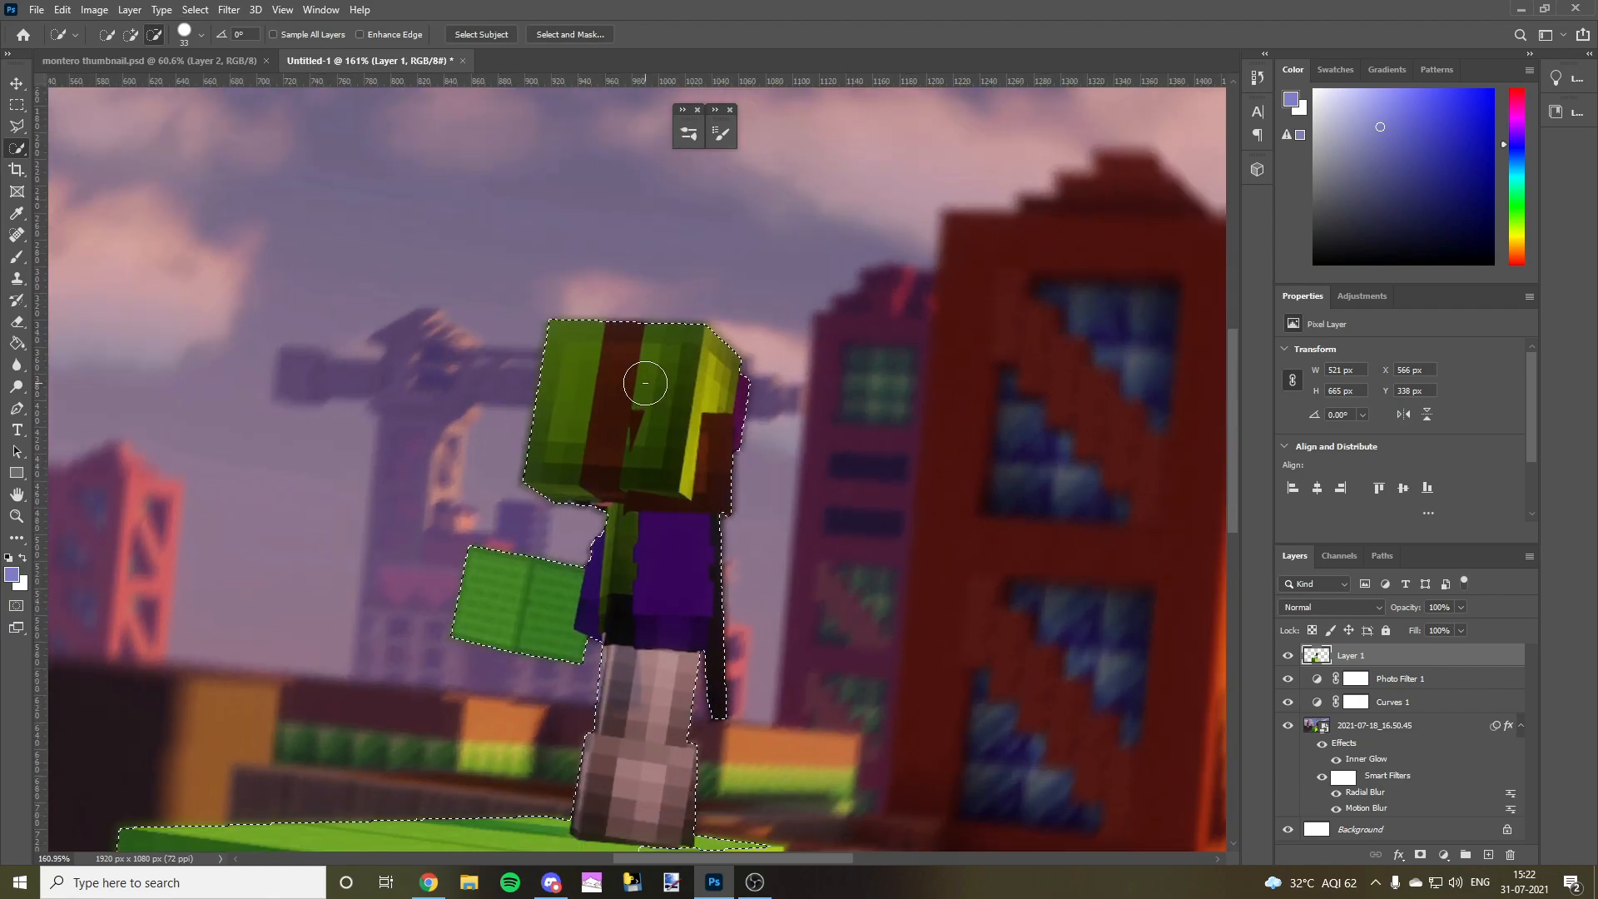
scroll(645, 383, down, 4)
mouse_move(539, 627)
mouse_down()
mouse_move(622, 624)
mouse_move(509, 701)
mouse_up()
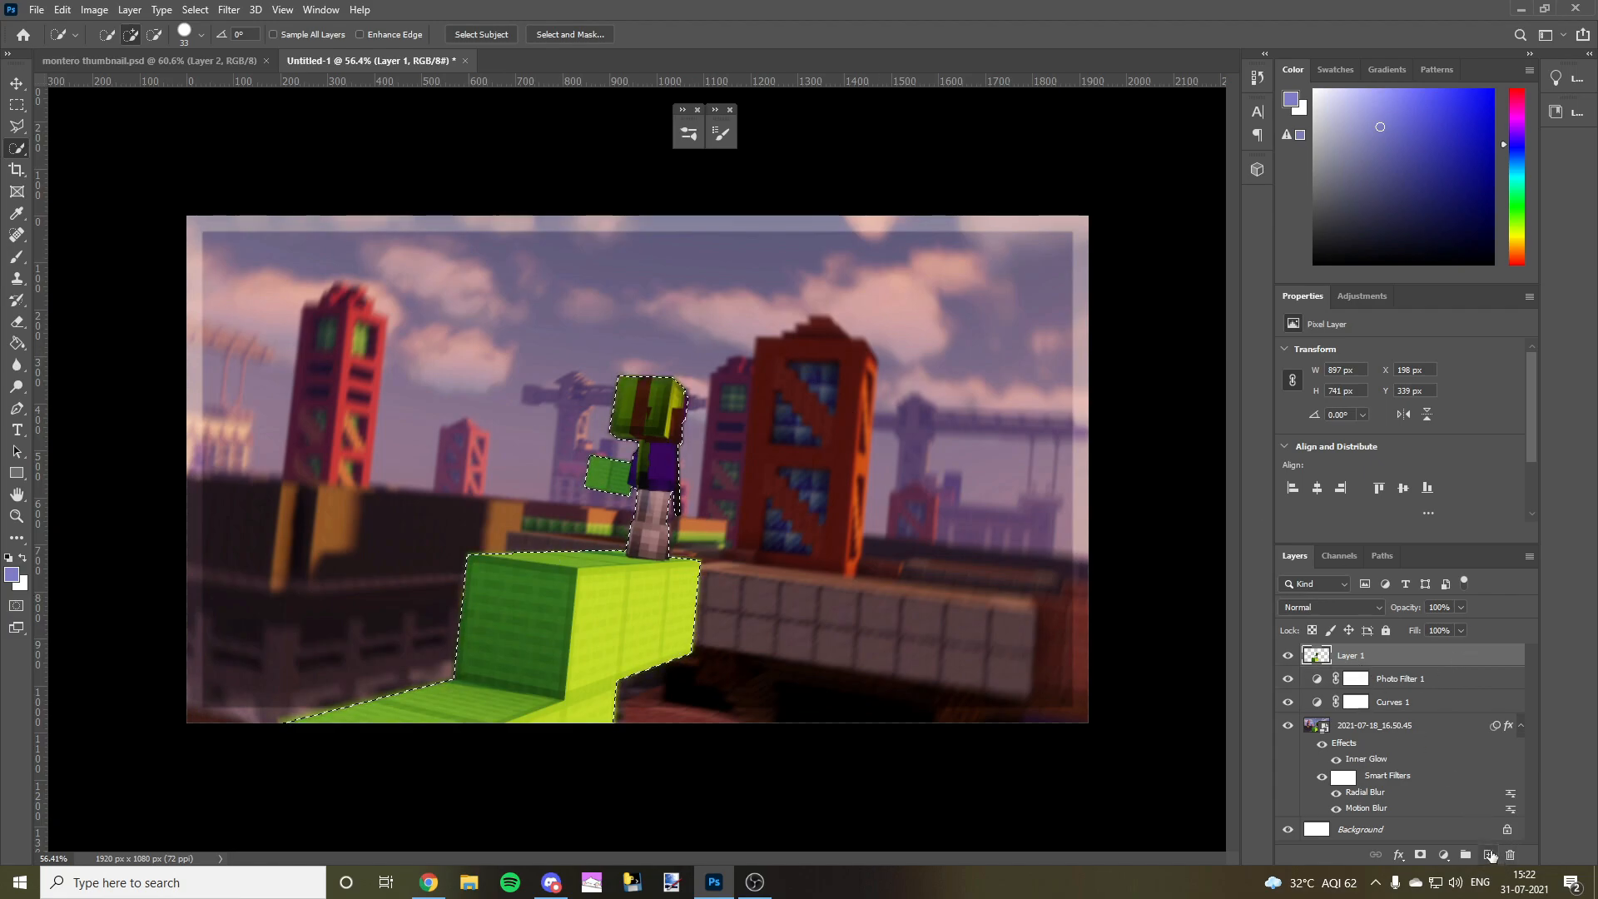
- Create a new layer above the cut-out Layer 1 and set its blend mode to Soft Light
click(1488, 855)
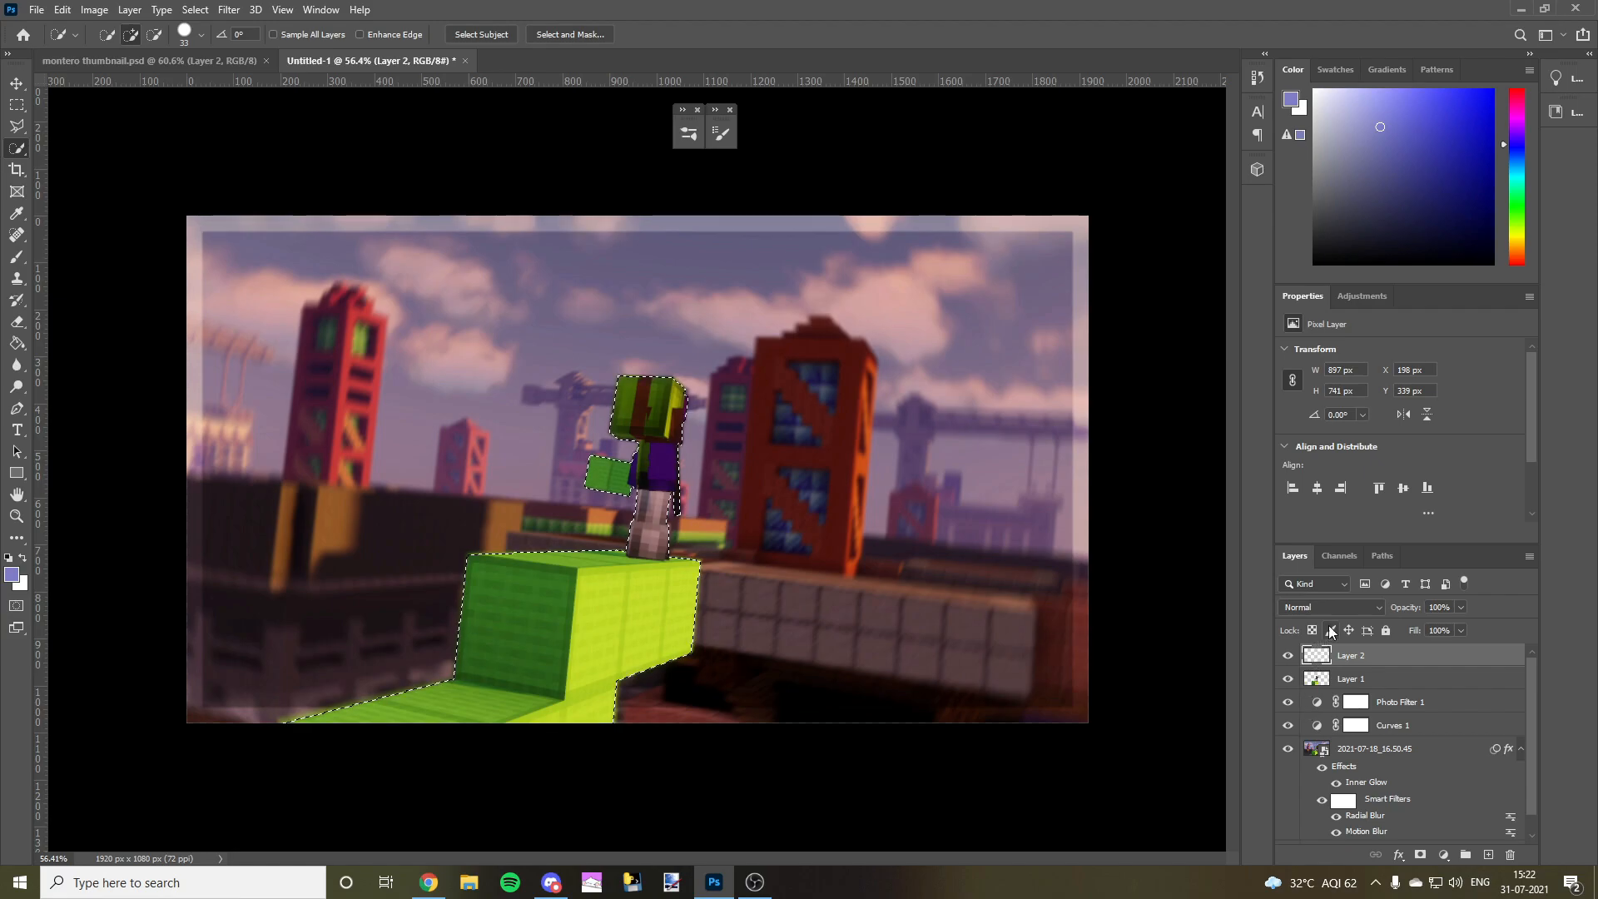
click(1343, 609)
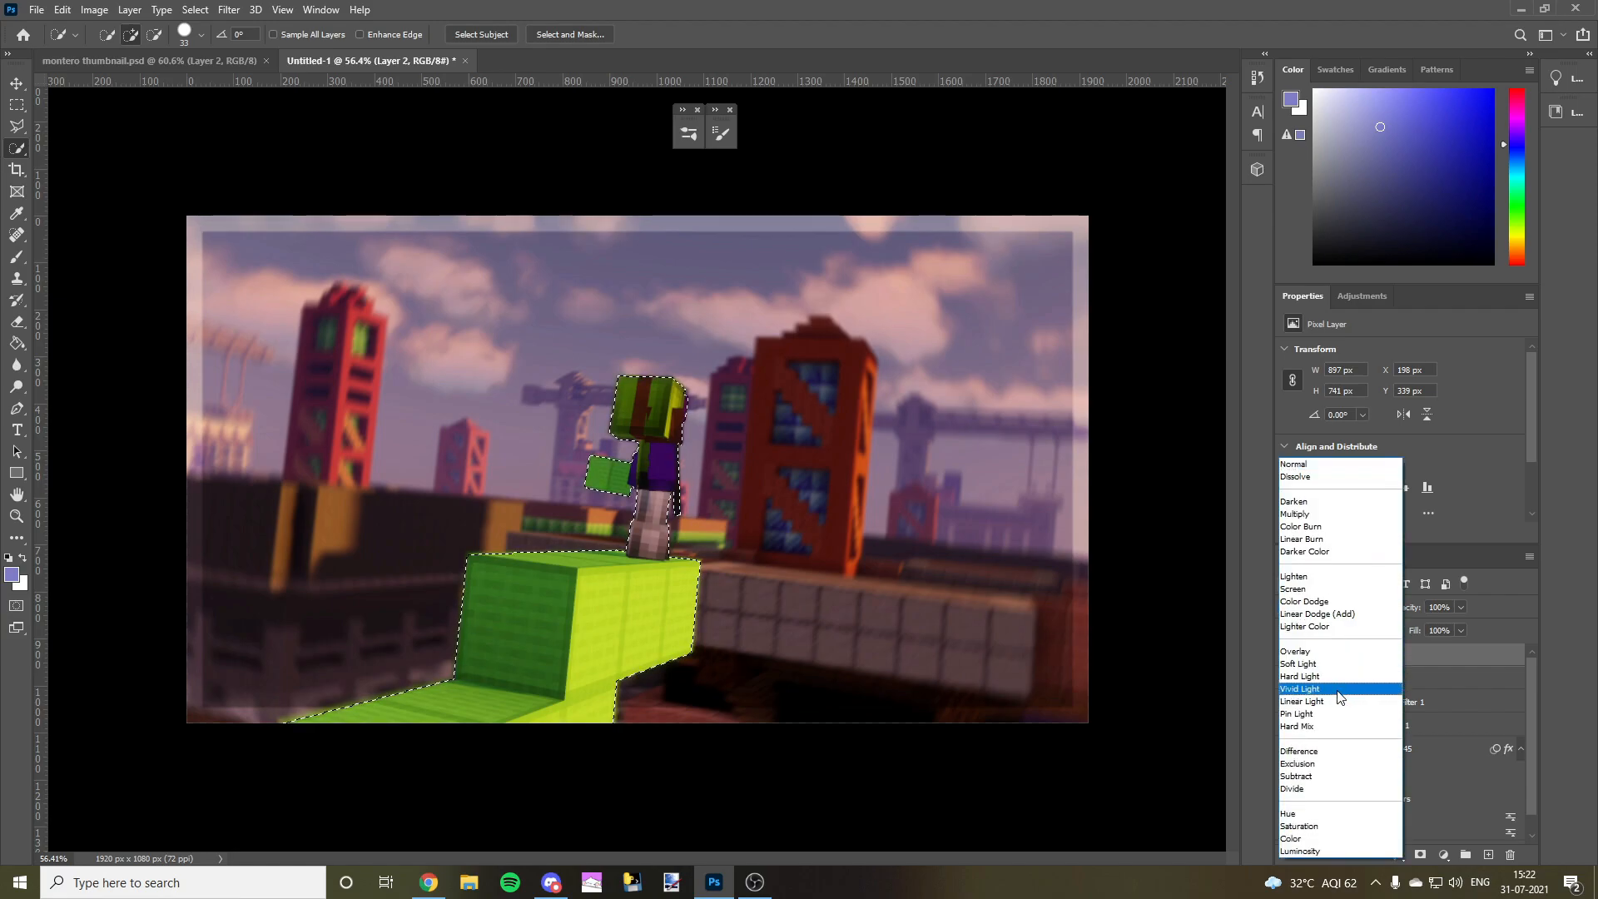
click(1300, 663)
- Sample the bright lime green of the block's lit side as the foreground colour
key(i)
click(609, 623)
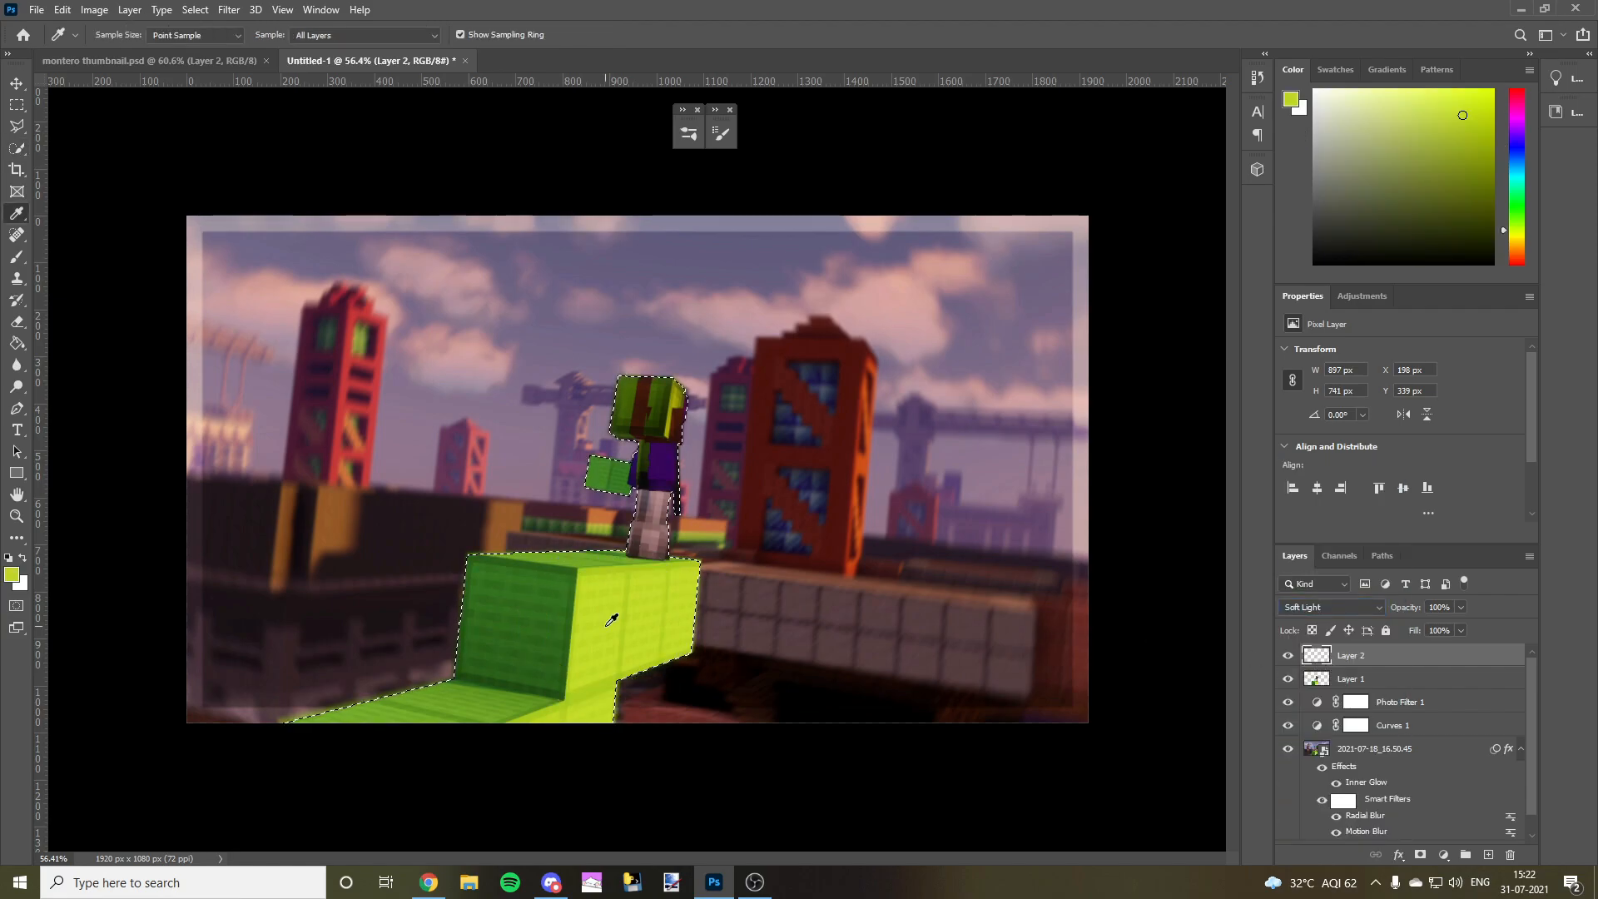
click(661, 586)
scroll(565, 633, up, 3)
click(645, 615)
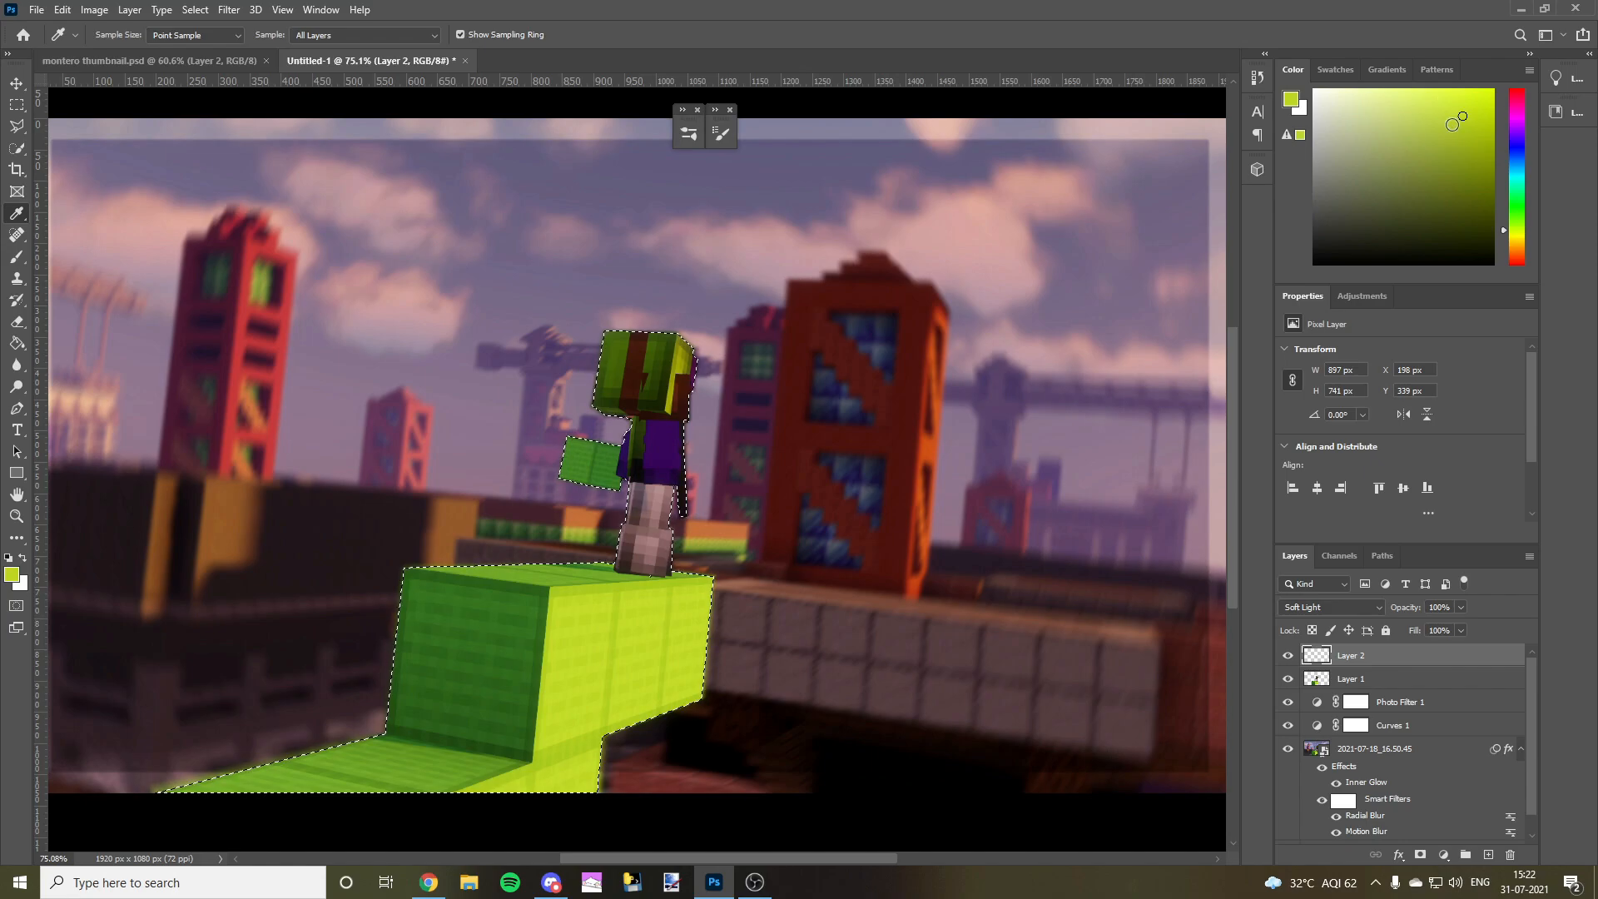
- Paint lime-green light over the selected character and blocks on Layer 2 with a soft 259 px brush at 50% opacity
key(b)
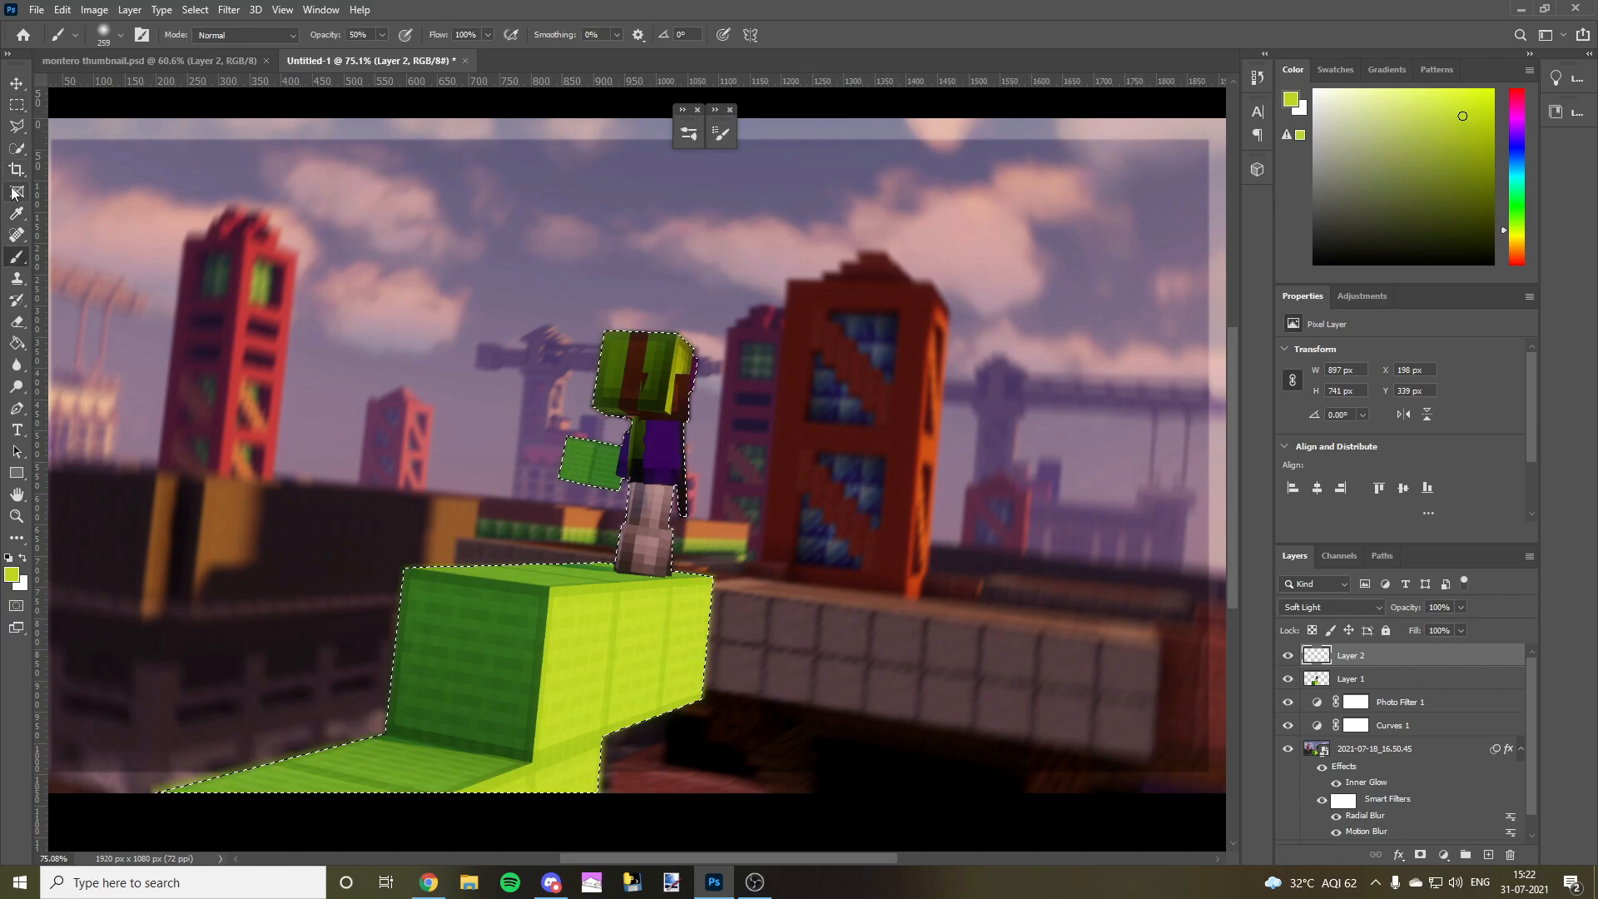
scroll(350, 577, down, 1)
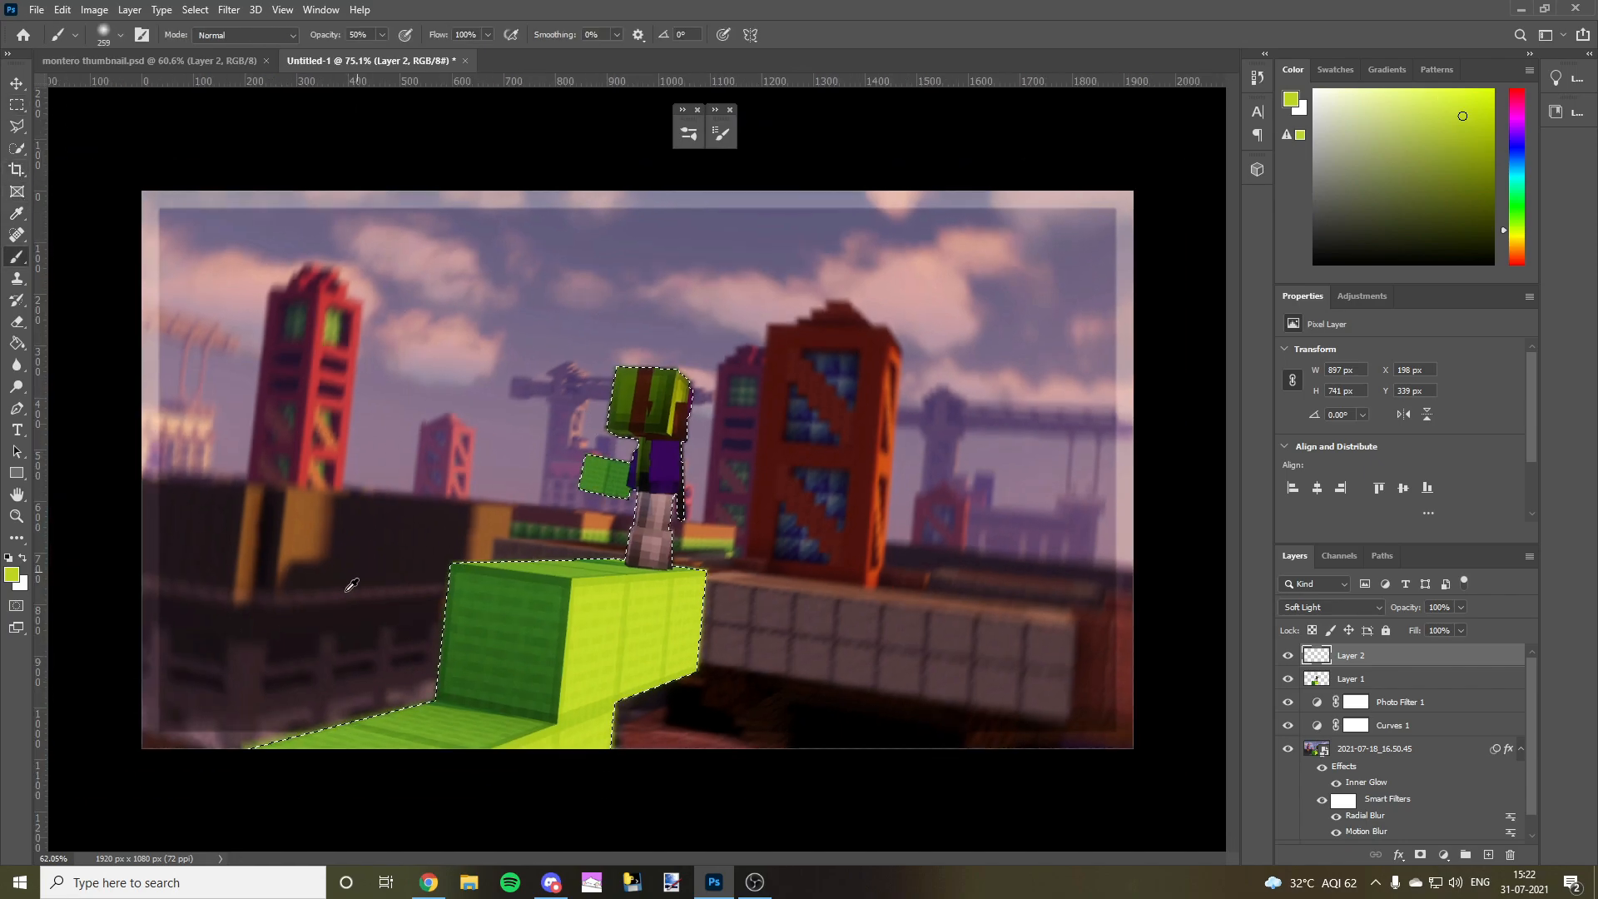
scroll(283, 672, up, 1)
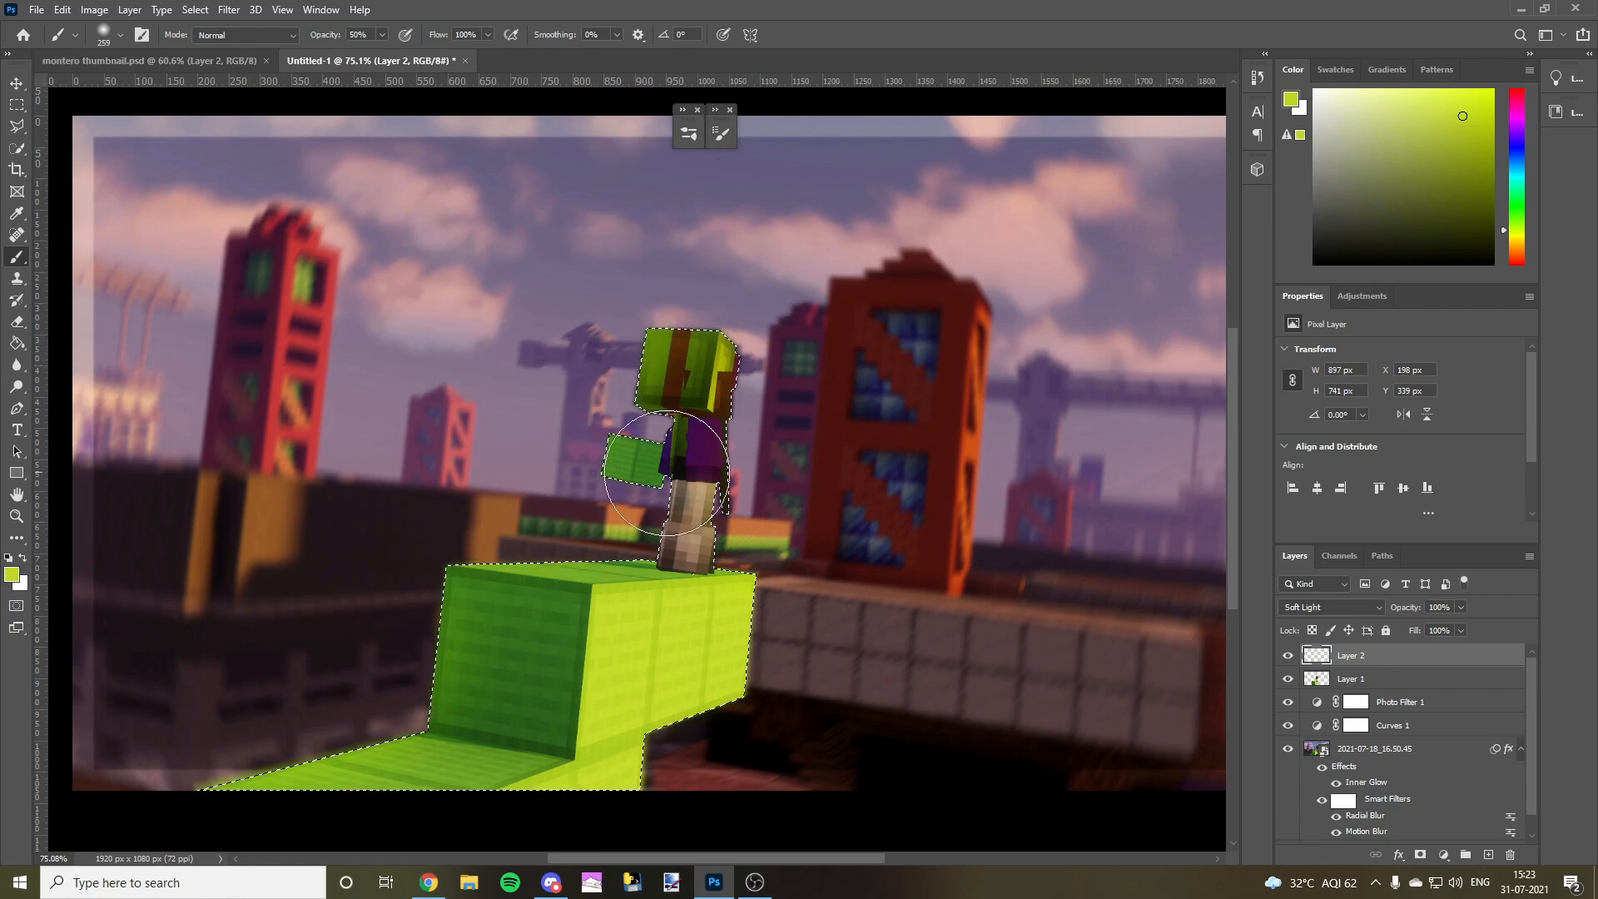
scroll(742, 391, down, 4)
scroll(615, 516, up, 3)
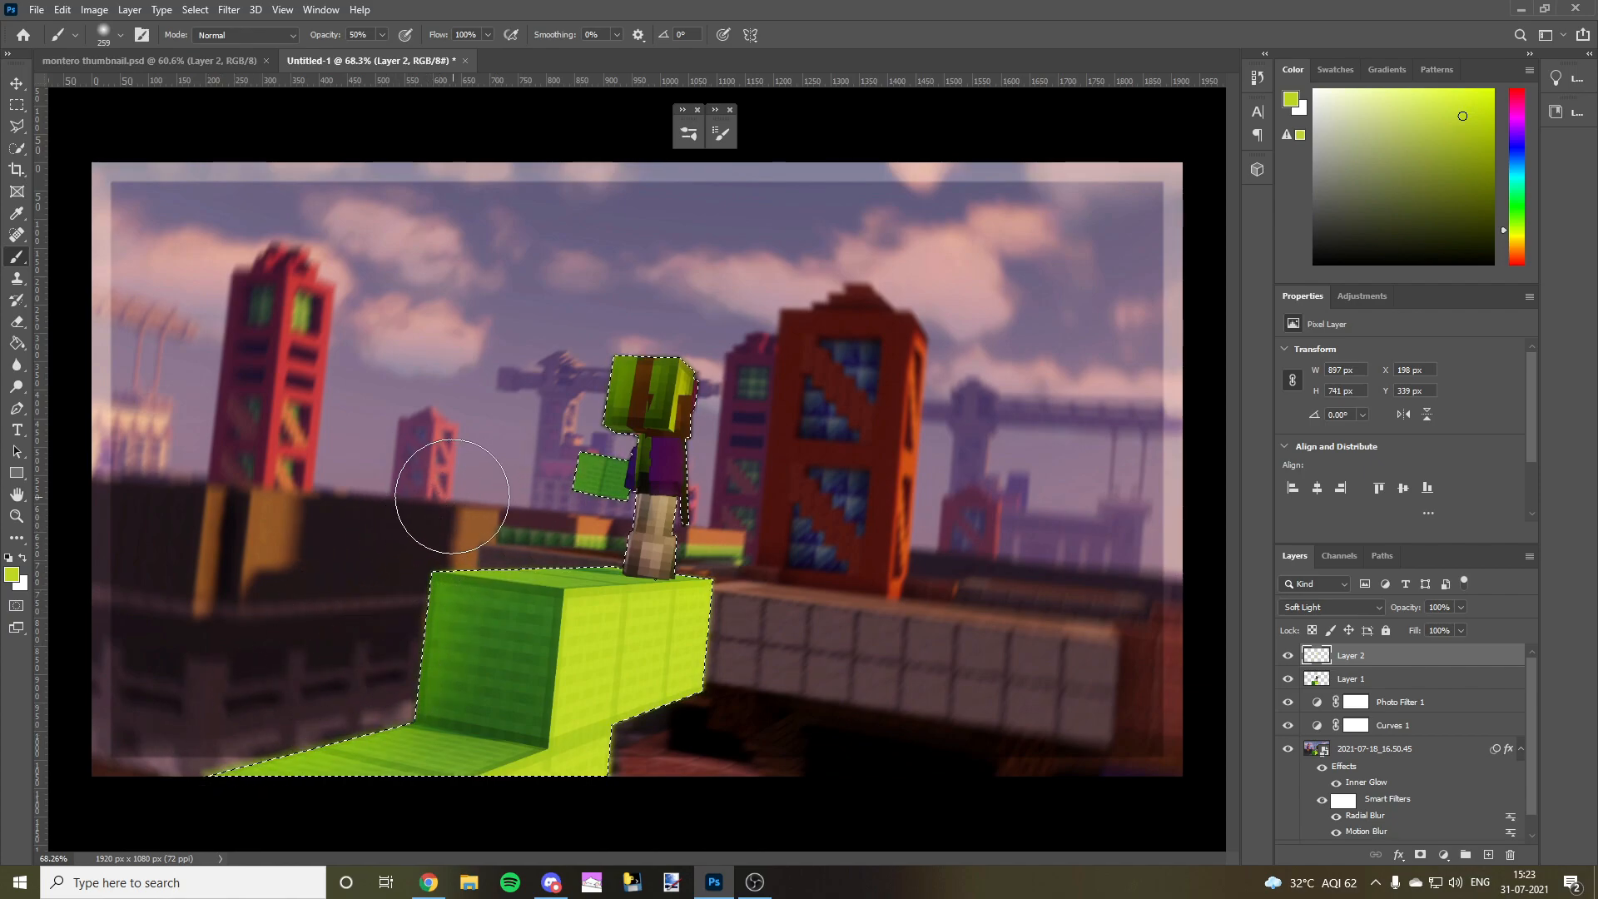
scroll(350, 339, down, 2)
- Try painting the block's dark front face with the Hard Round brush and undo the stroke
click(120, 37)
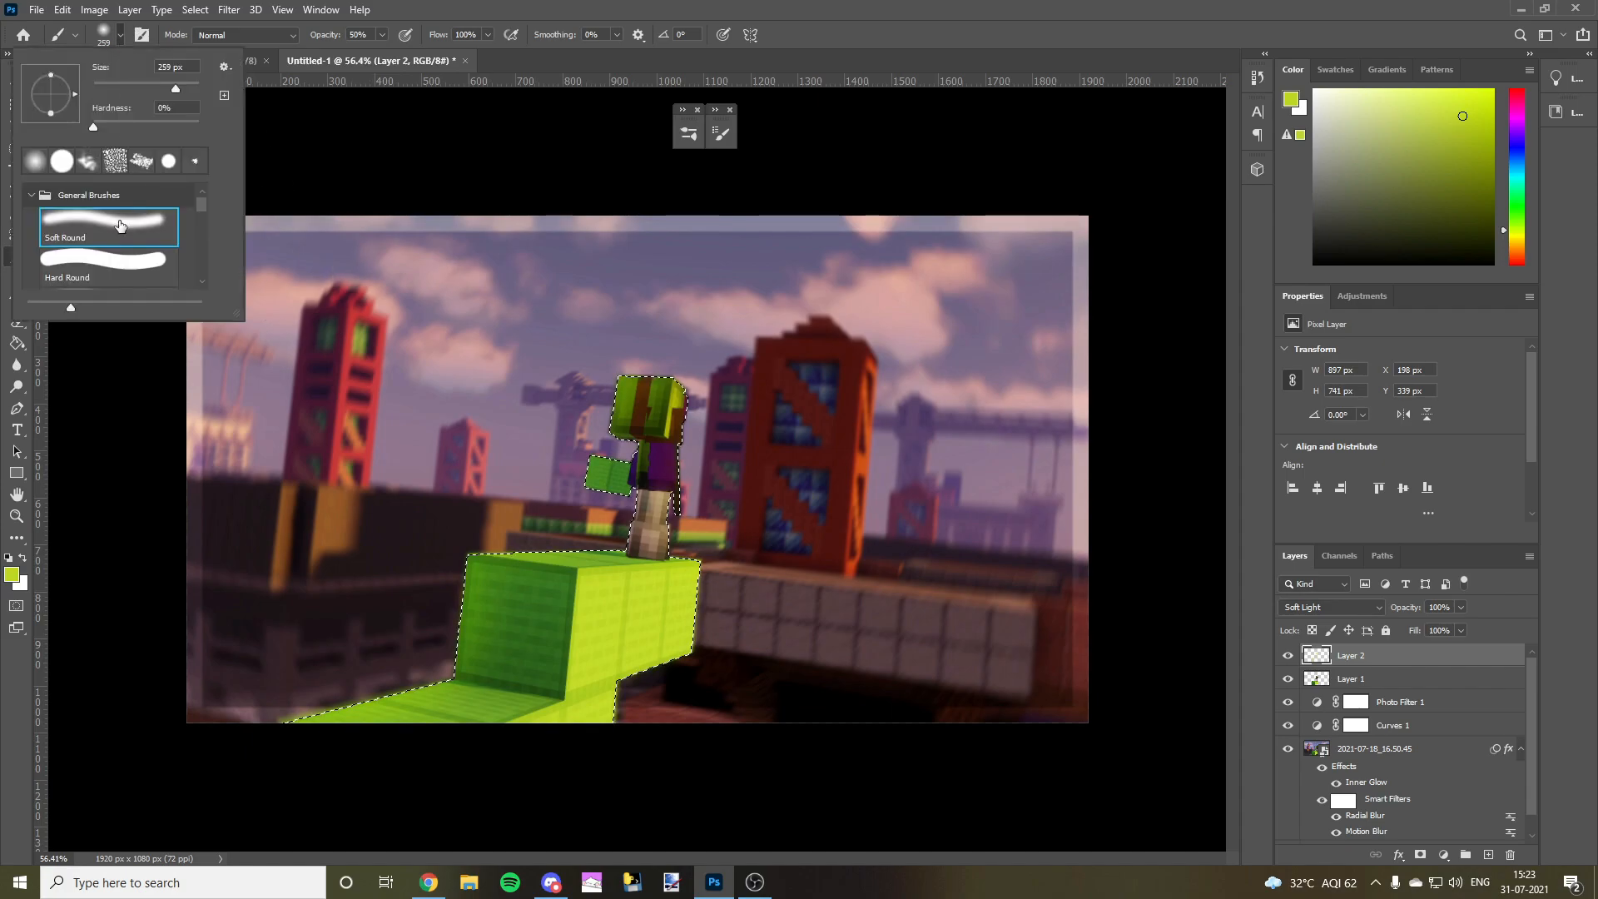
click(114, 274)
drag(517, 618, 496, 671)
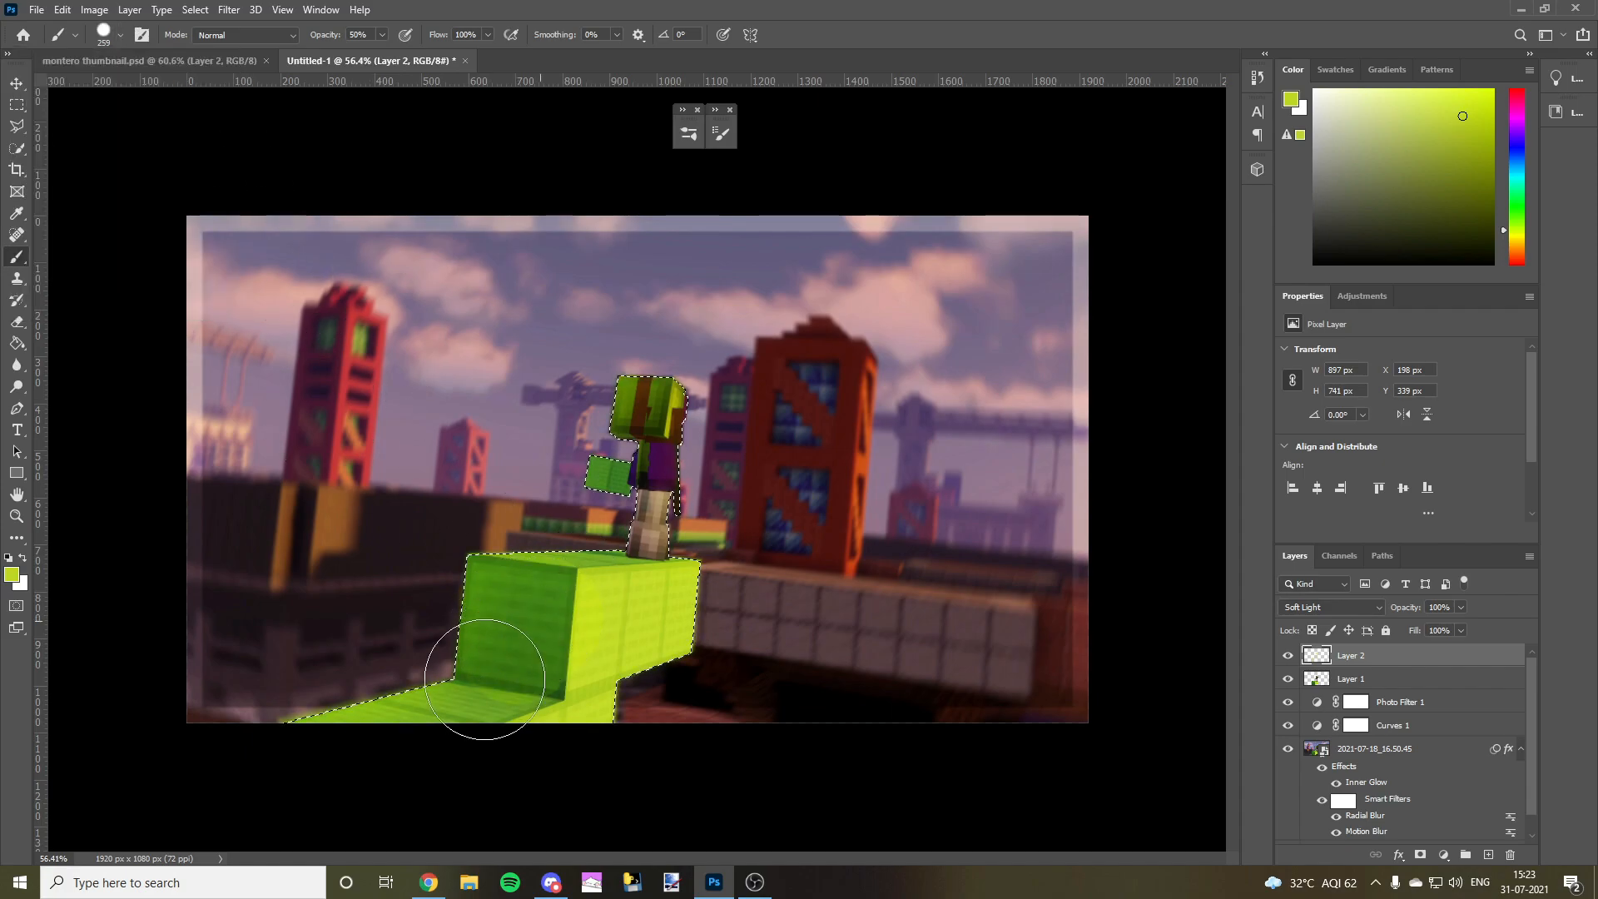
key(ctrl+z)
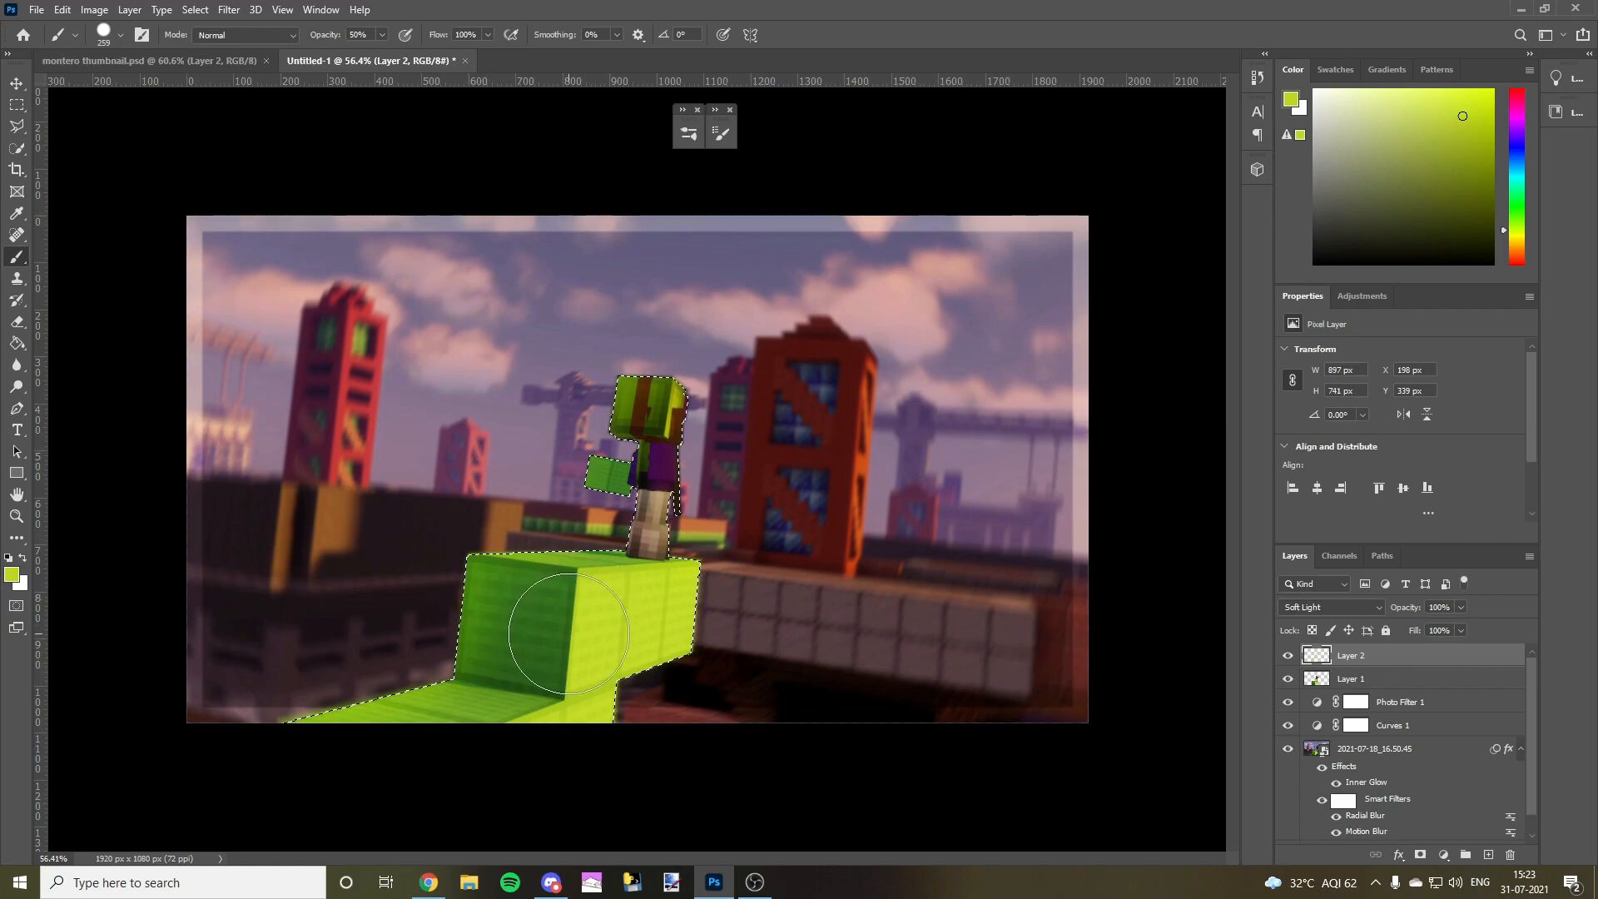
- Continue painting lime light on the character and blocks with the Soft Round brush and deselect the area
click(110, 40)
click(117, 221)
click(708, 429)
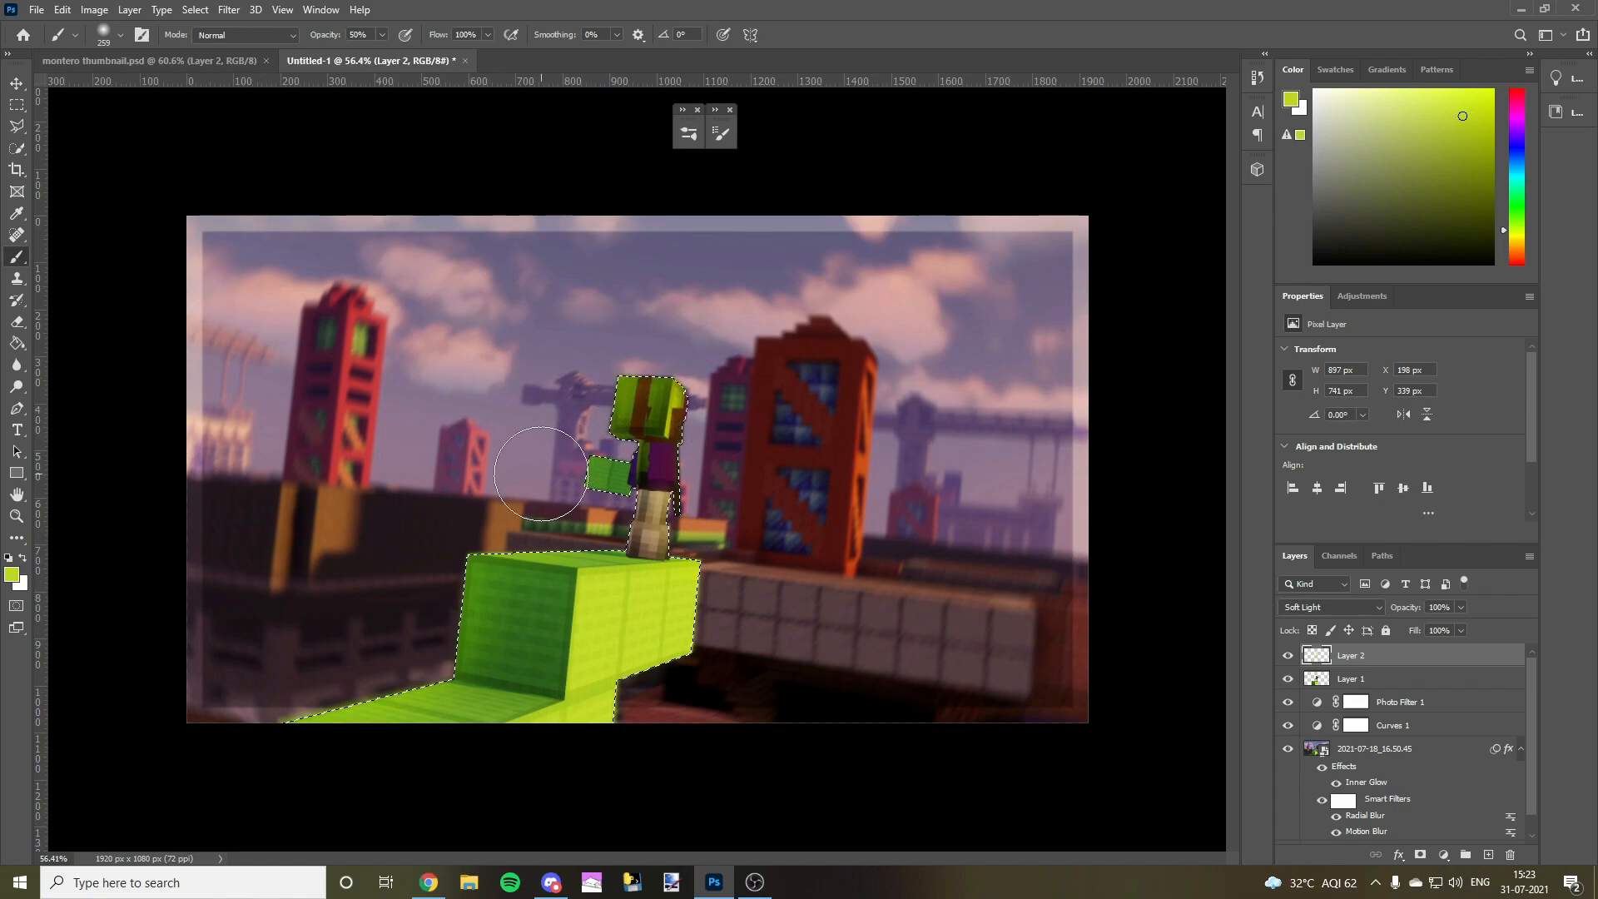
key(ctrl+d)
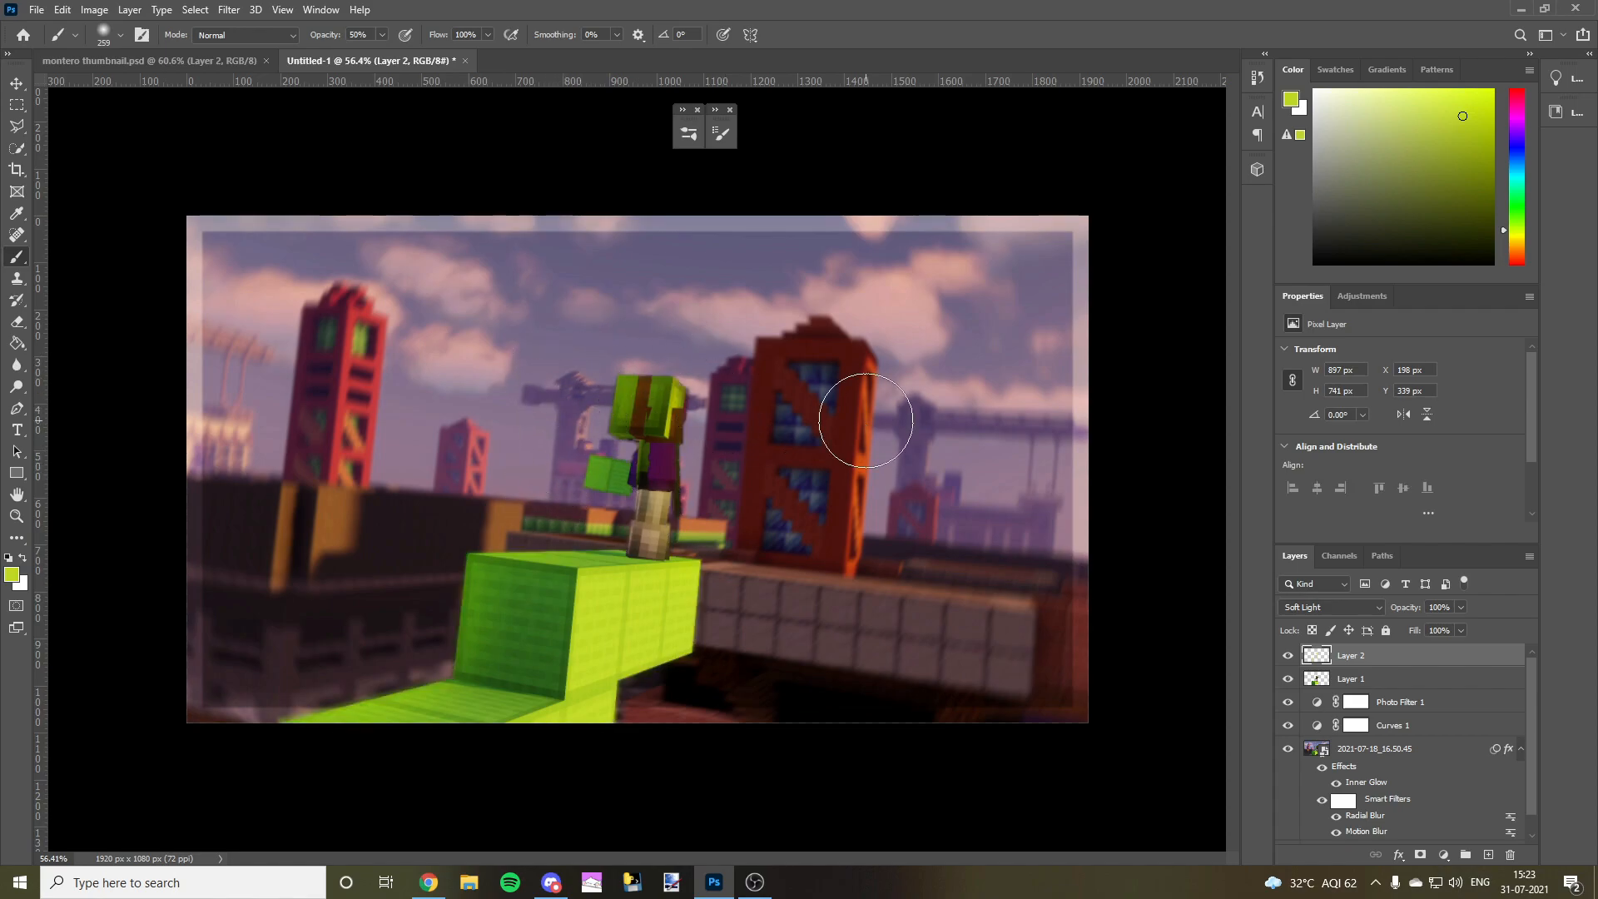
scroll(865, 420, down, 4)
scroll(866, 420, up, 2)
click(16, 87)
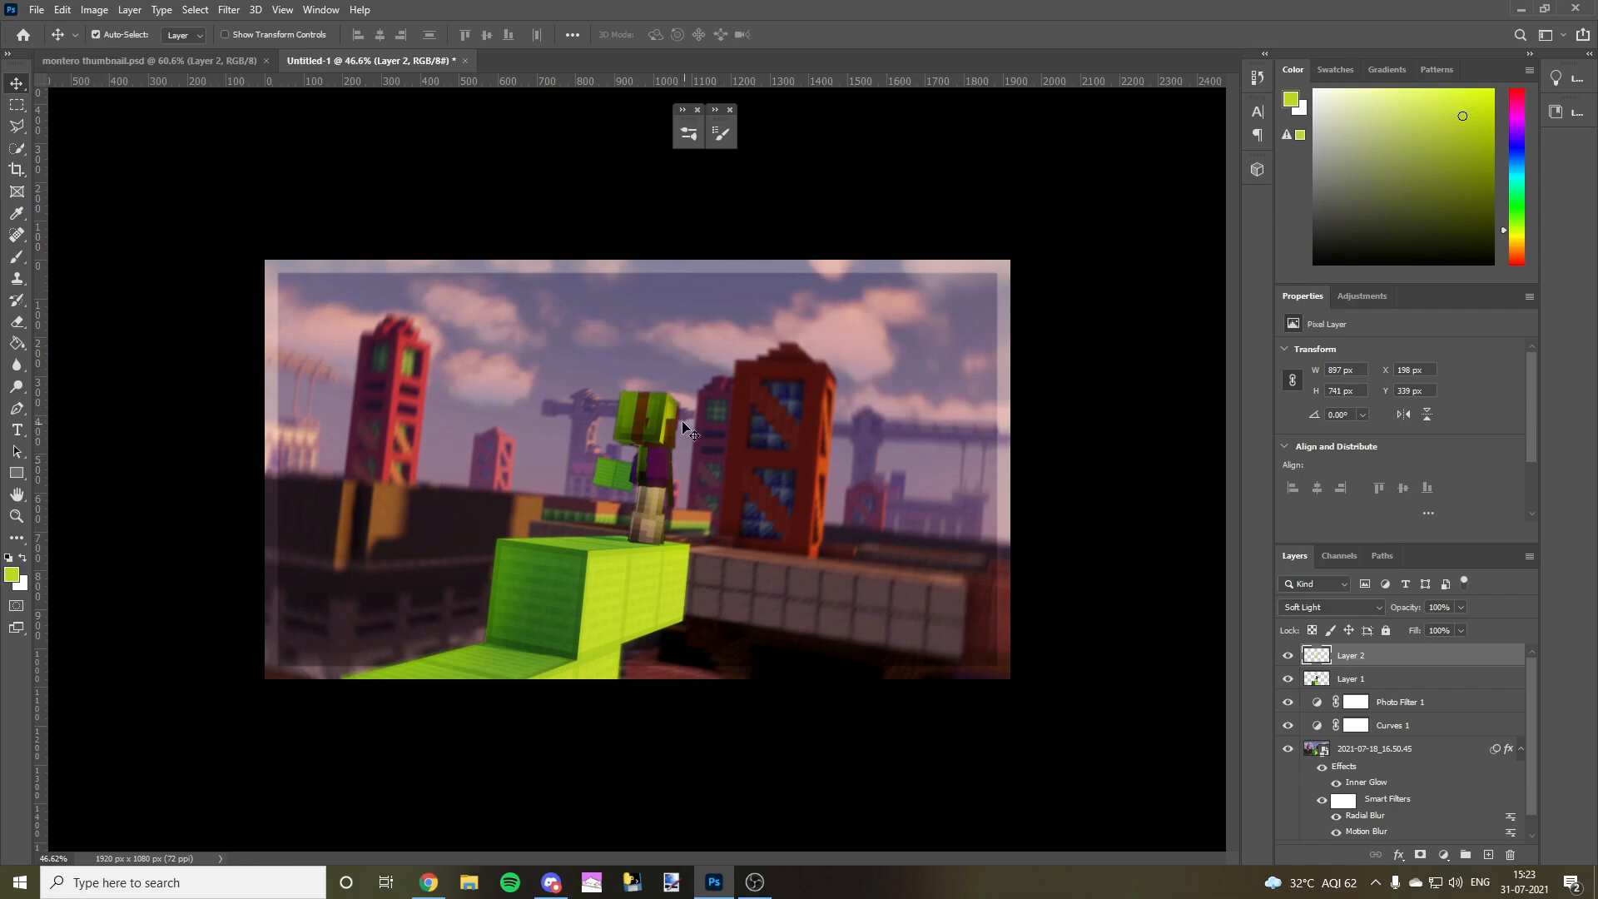
scroll(687, 428, up, 2)
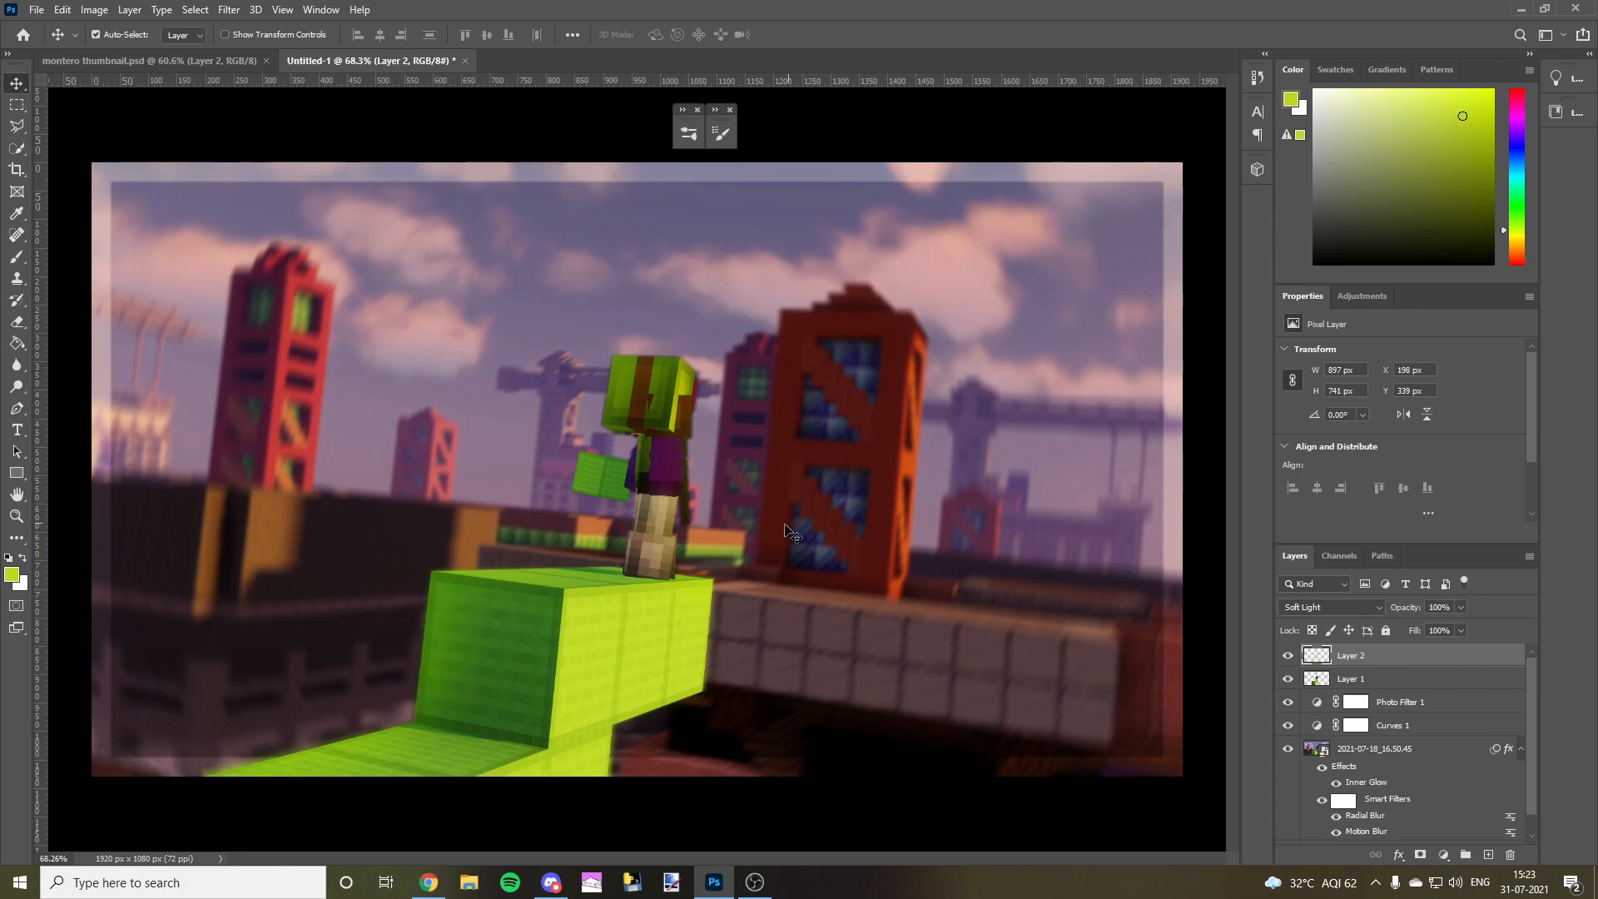
scroll(747, 582, down, 1)
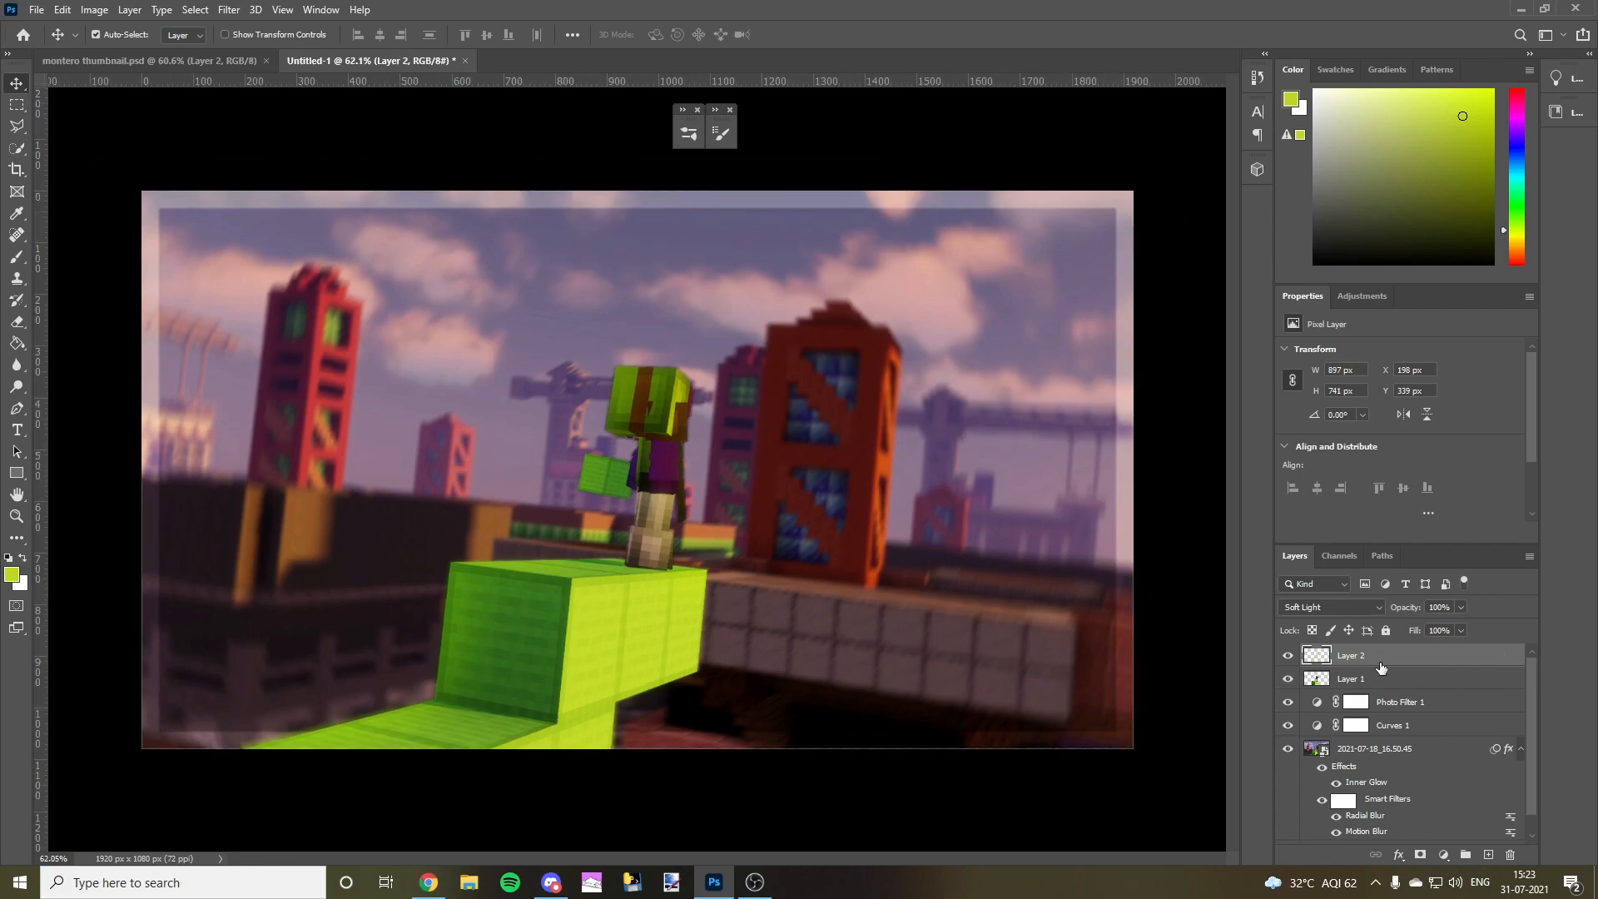
- Add a Vibrance adjustment above the cut-out Layer 1 with Vibrance set to +66
click(1378, 679)
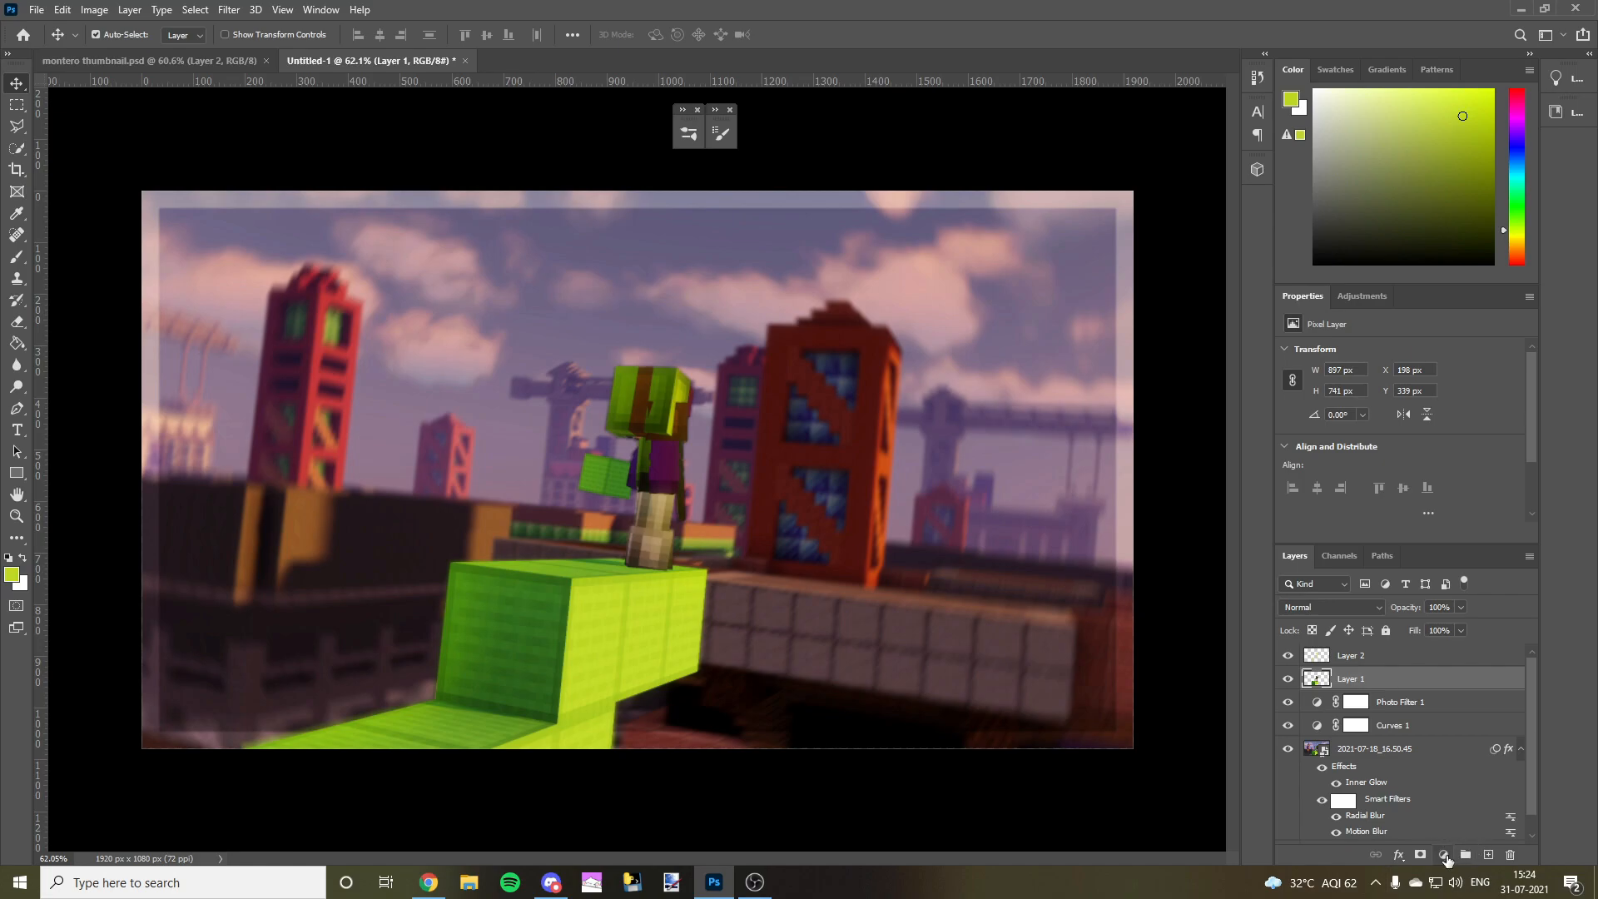
click(1443, 855)
click(1515, 683)
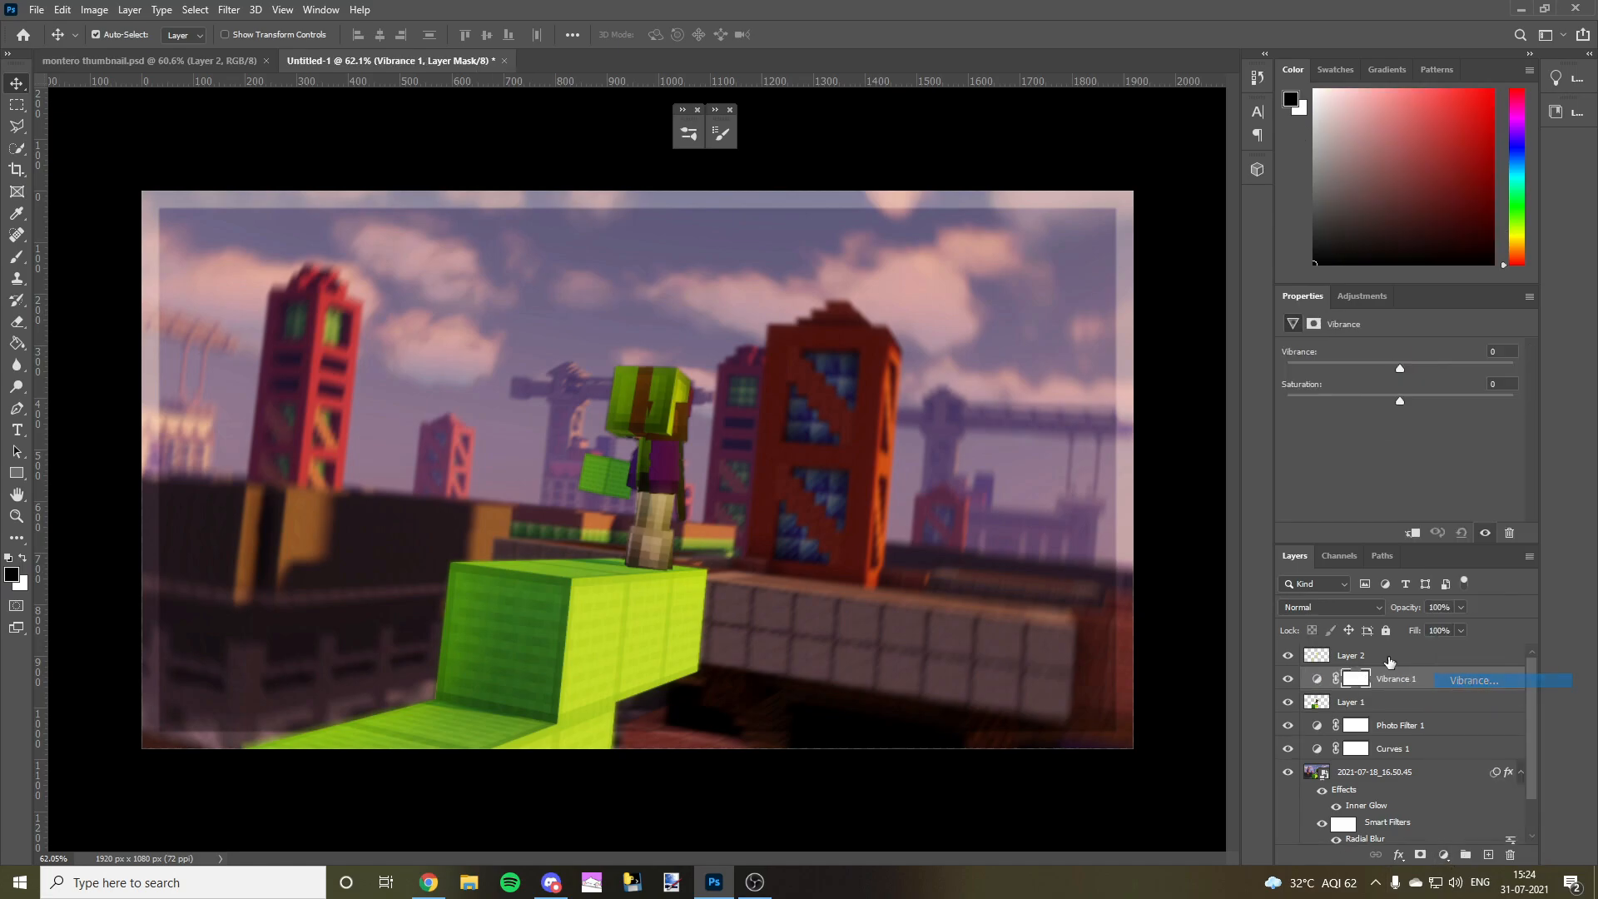
drag(1408, 373, 1477, 372)
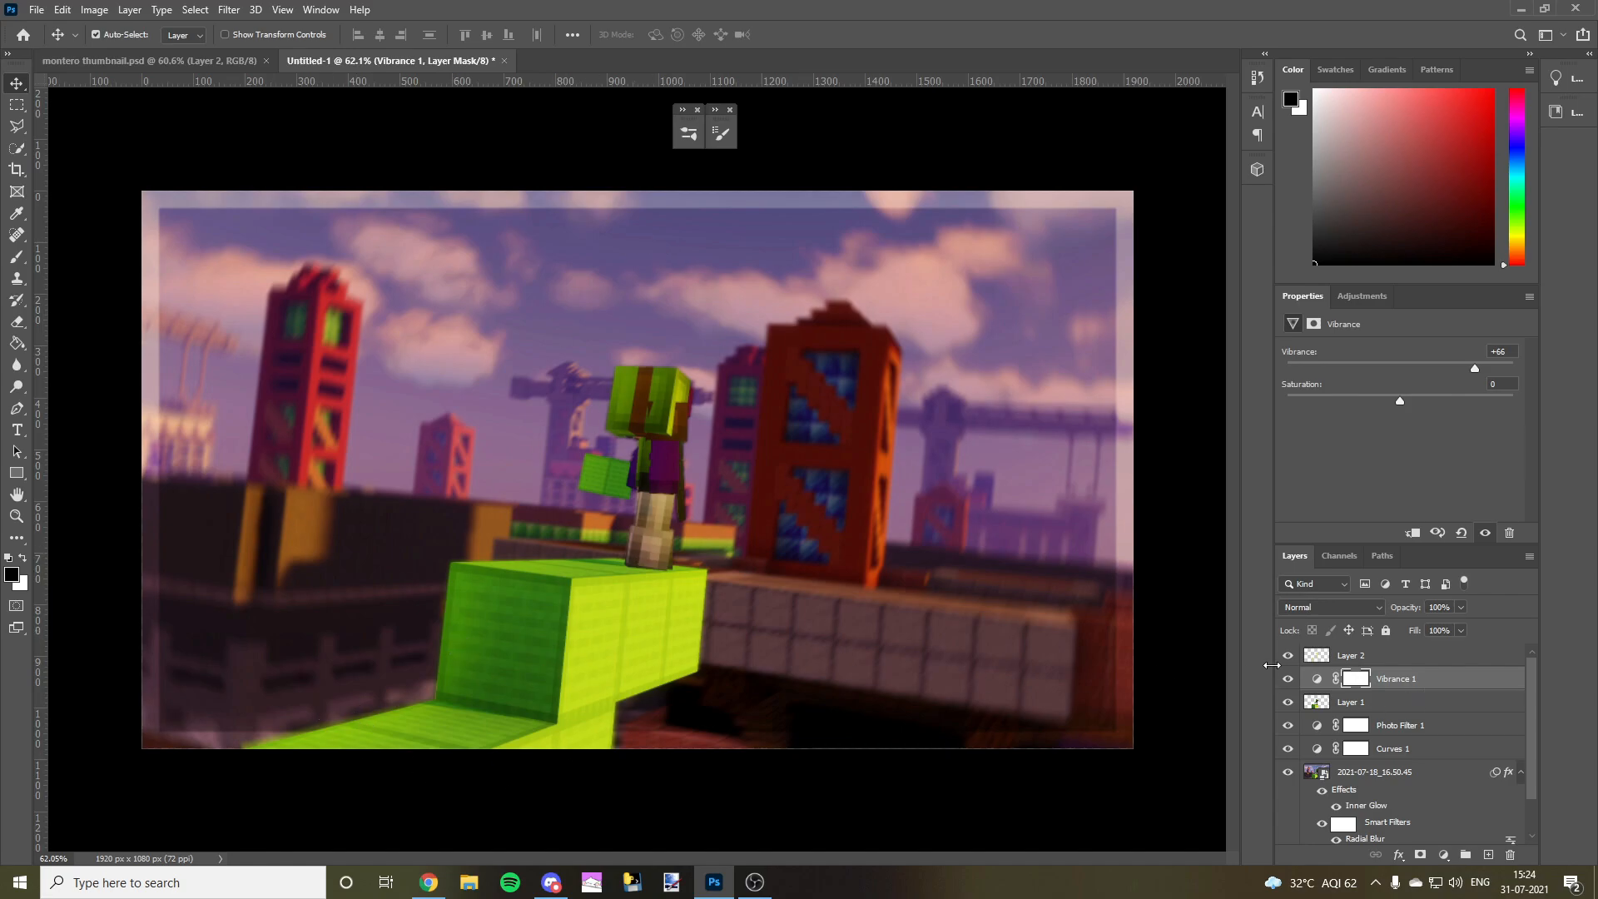
- Try clipping the Vibrance adjustment to Layer 1, release it, and merge the adjustment down into Layer 1 instead
drag(1422, 686, 1465, 682)
alt+click(1464, 687)
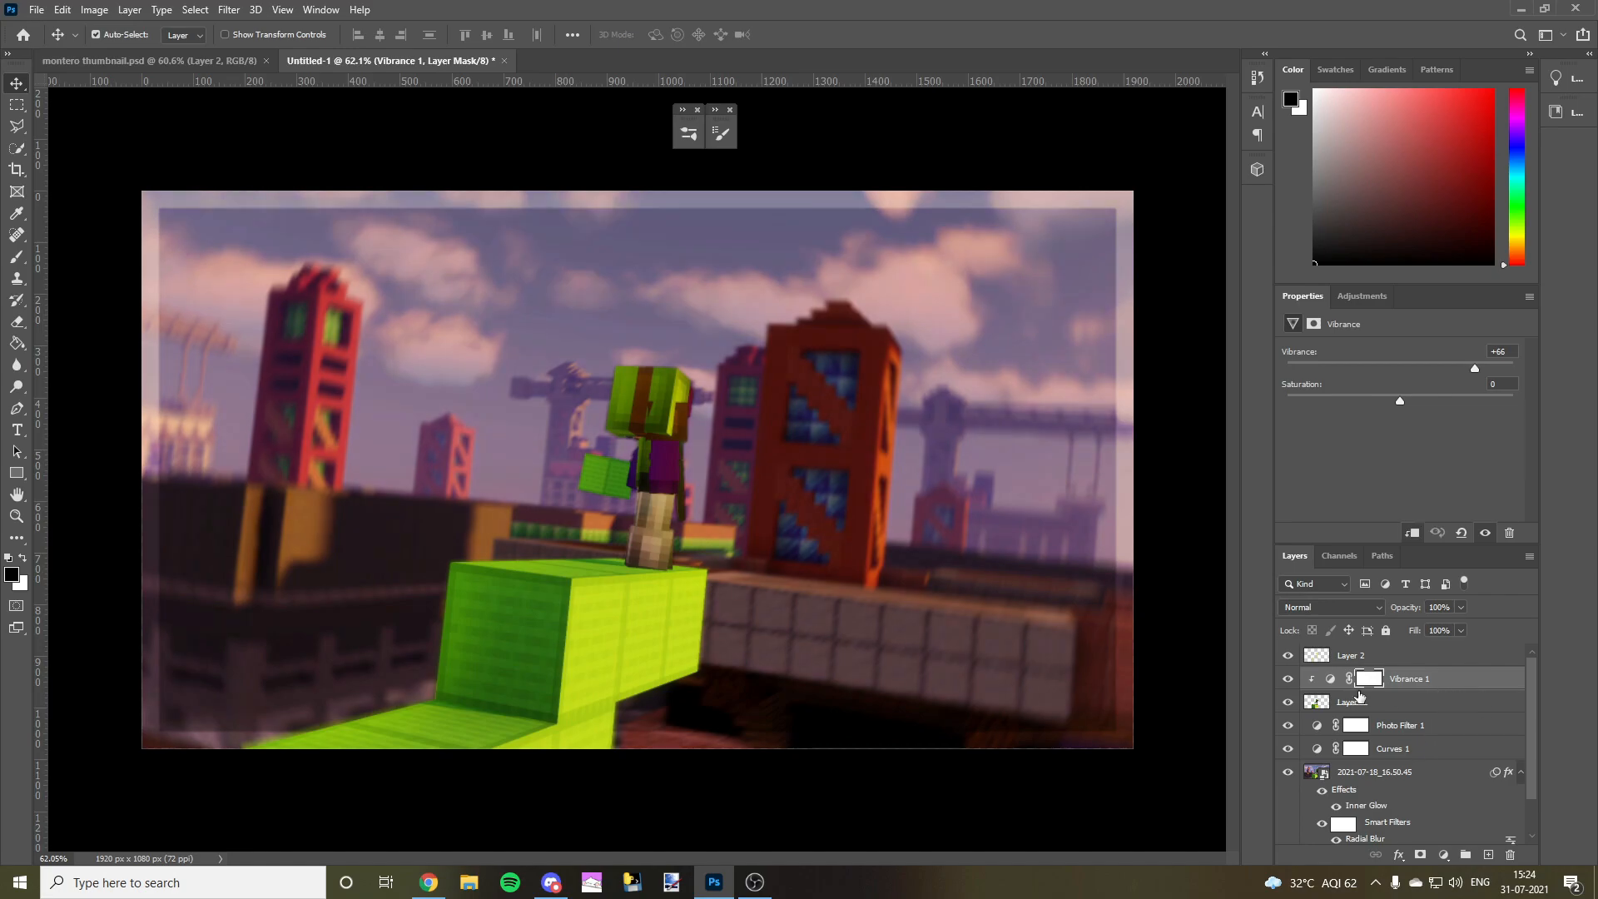
key(ctrl+alt+g)
right_click(1446, 684)
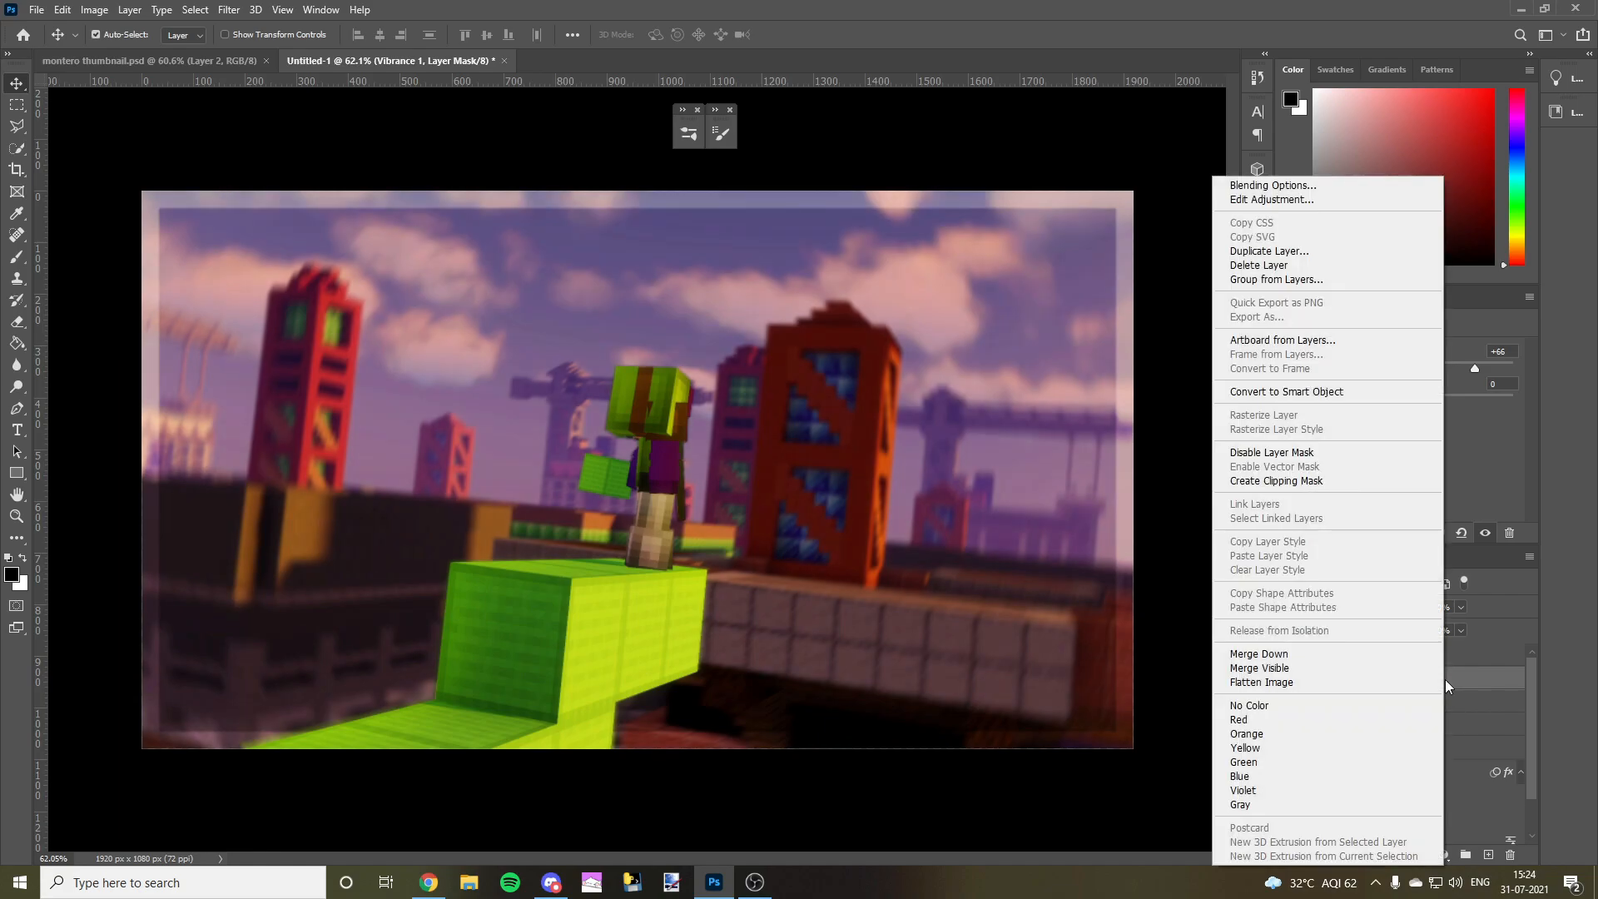
click(1312, 656)
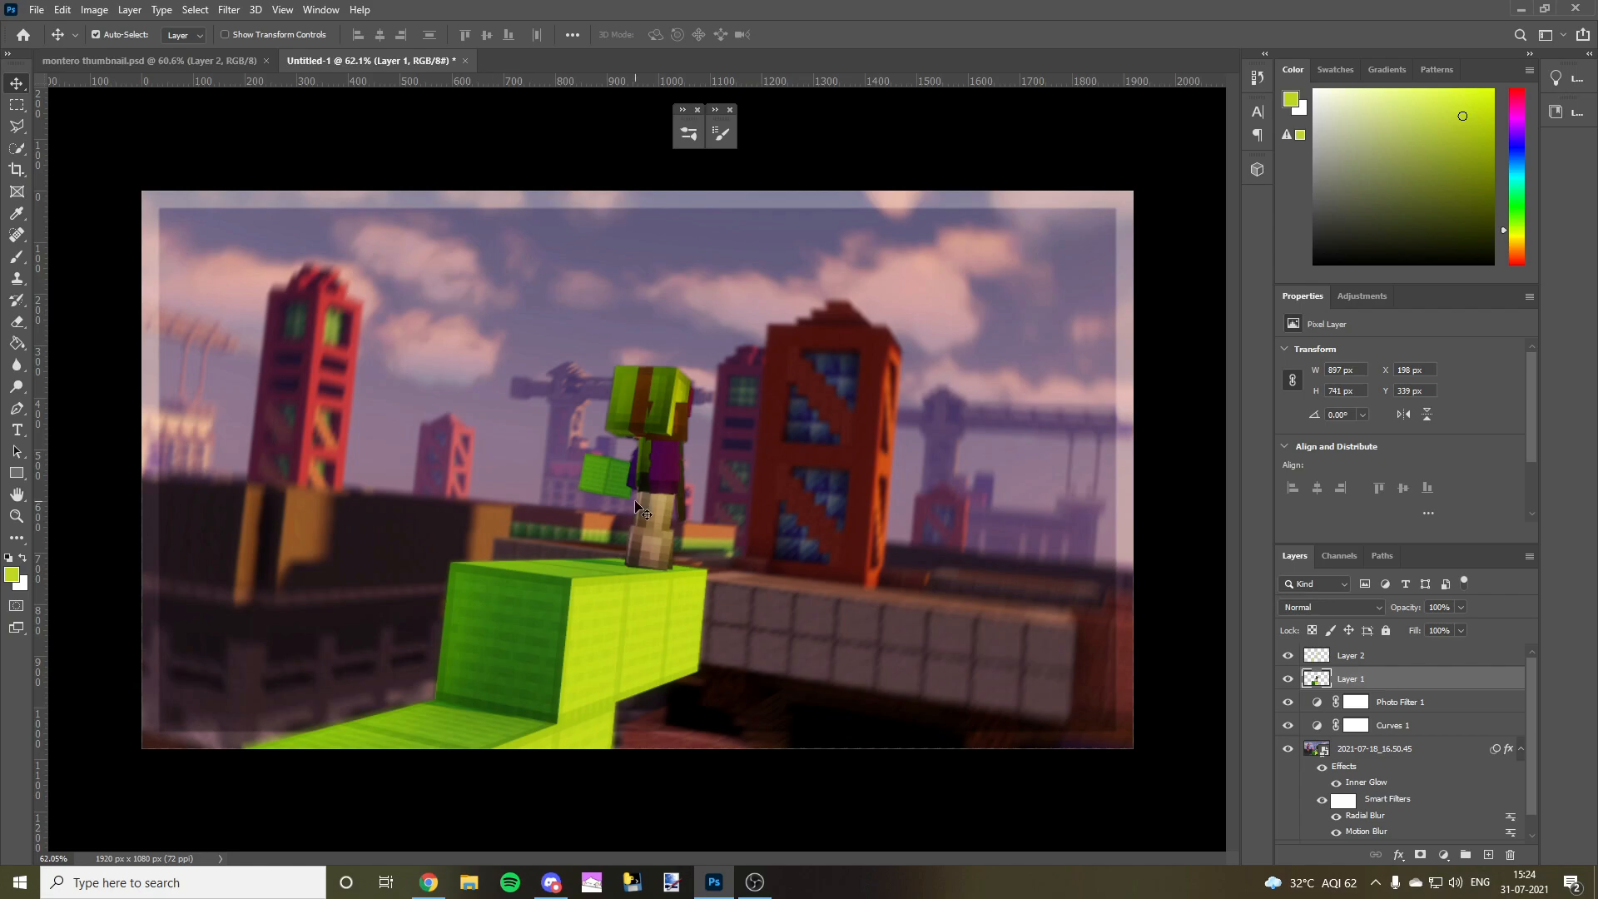
- Add an Outer Glow to Layer 1 and set its colour to the lime-green foreground colour bdd725
double_click(1395, 686)
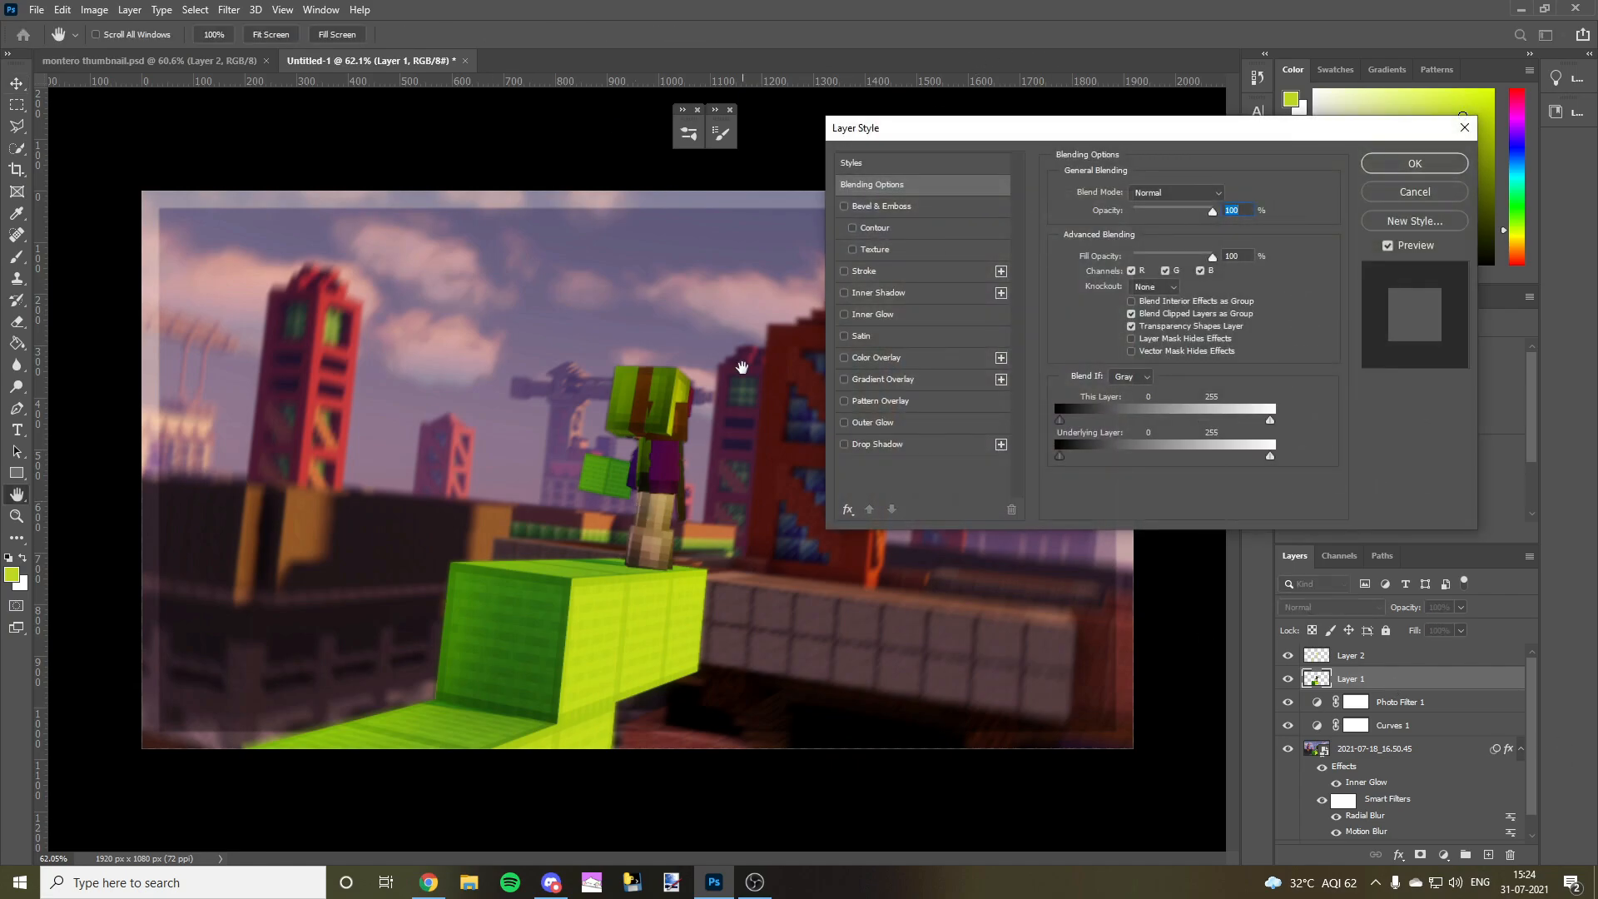
click(843, 422)
click(887, 423)
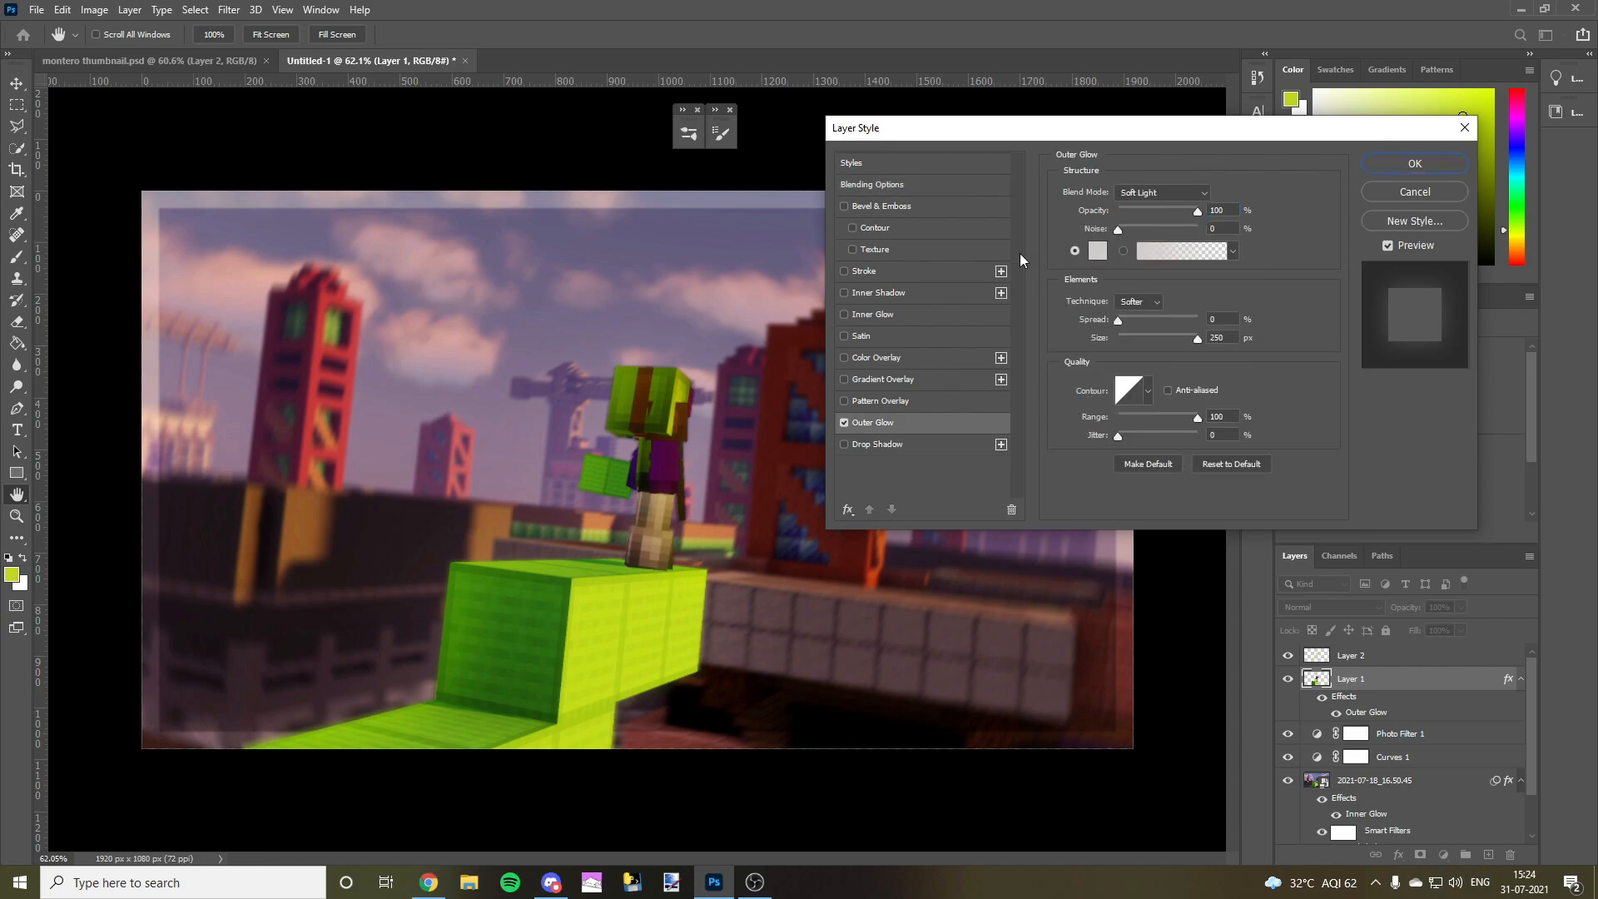
click(1098, 251)
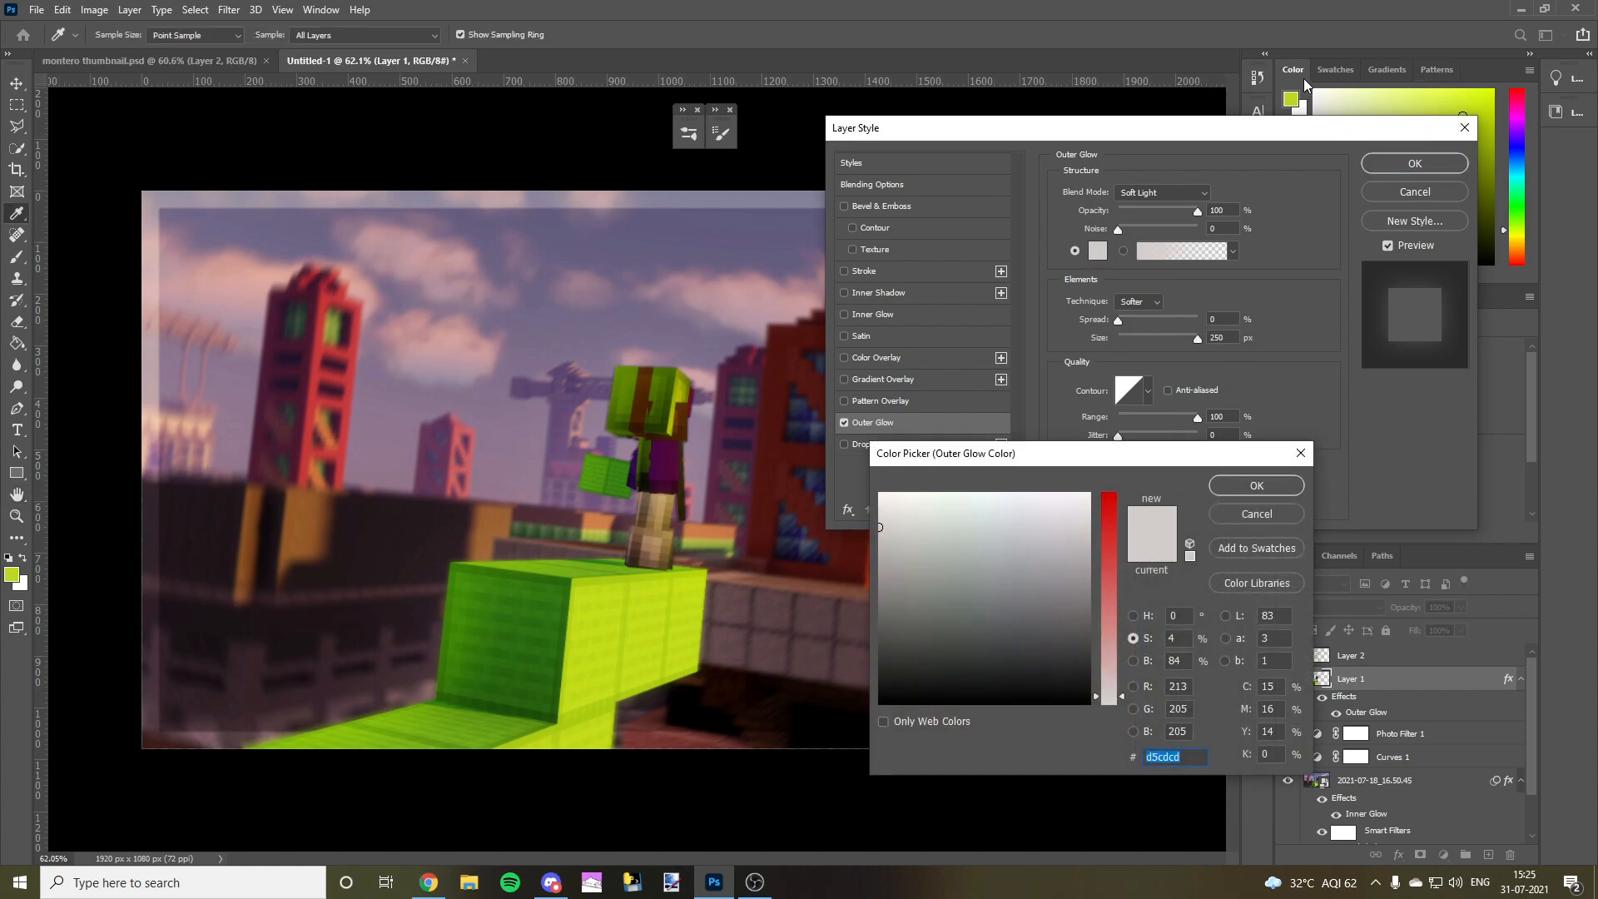
click(1293, 99)
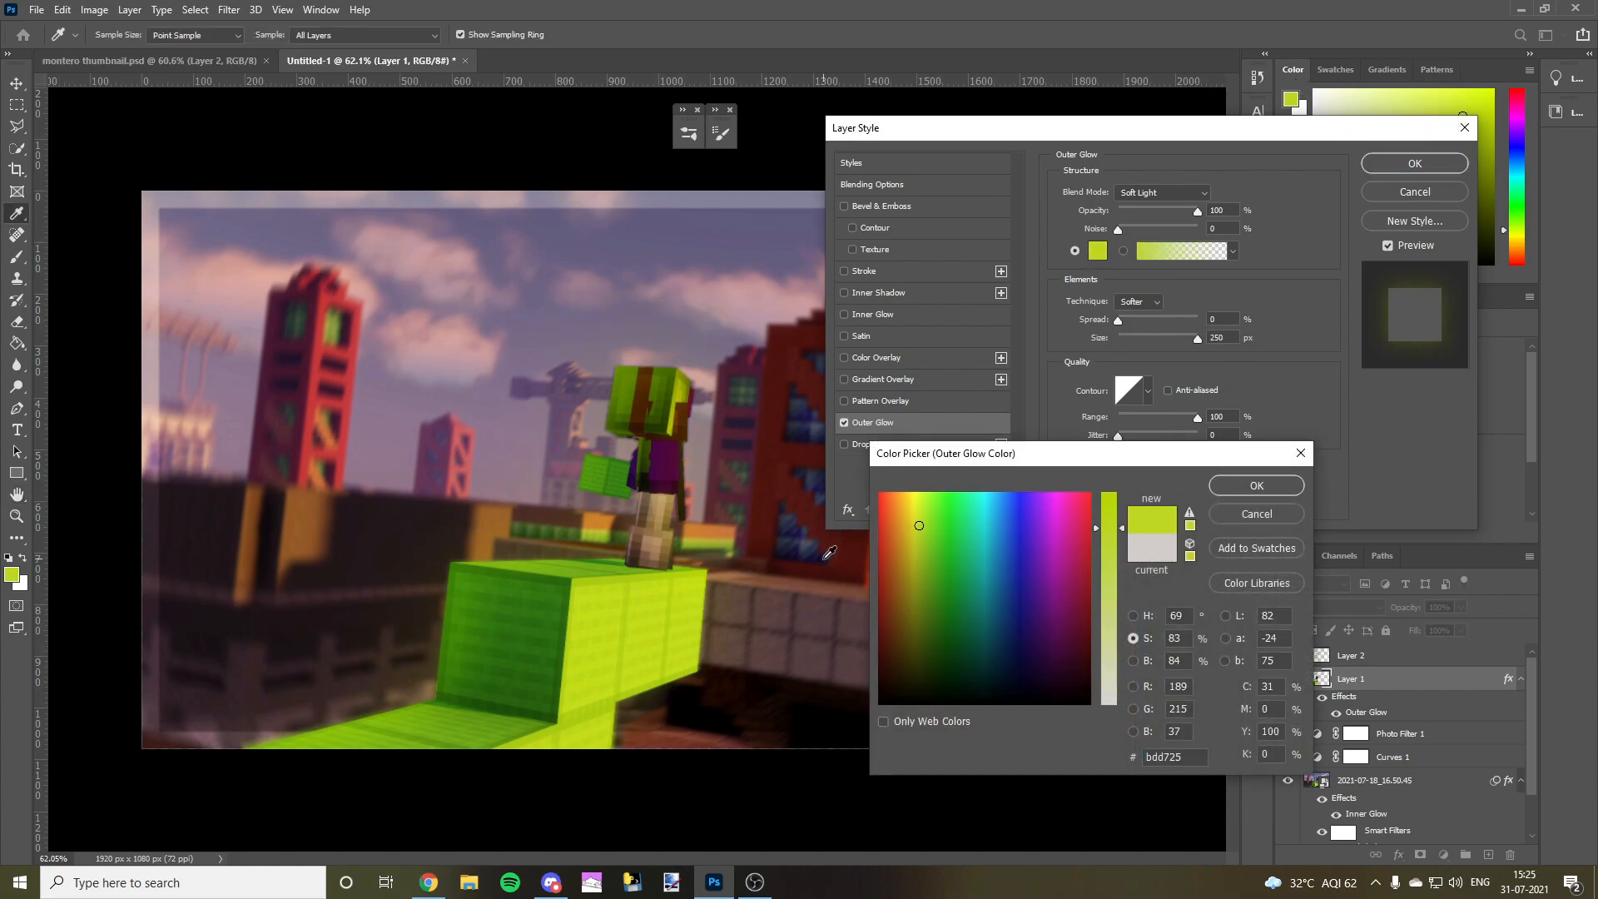
click(1256, 486)
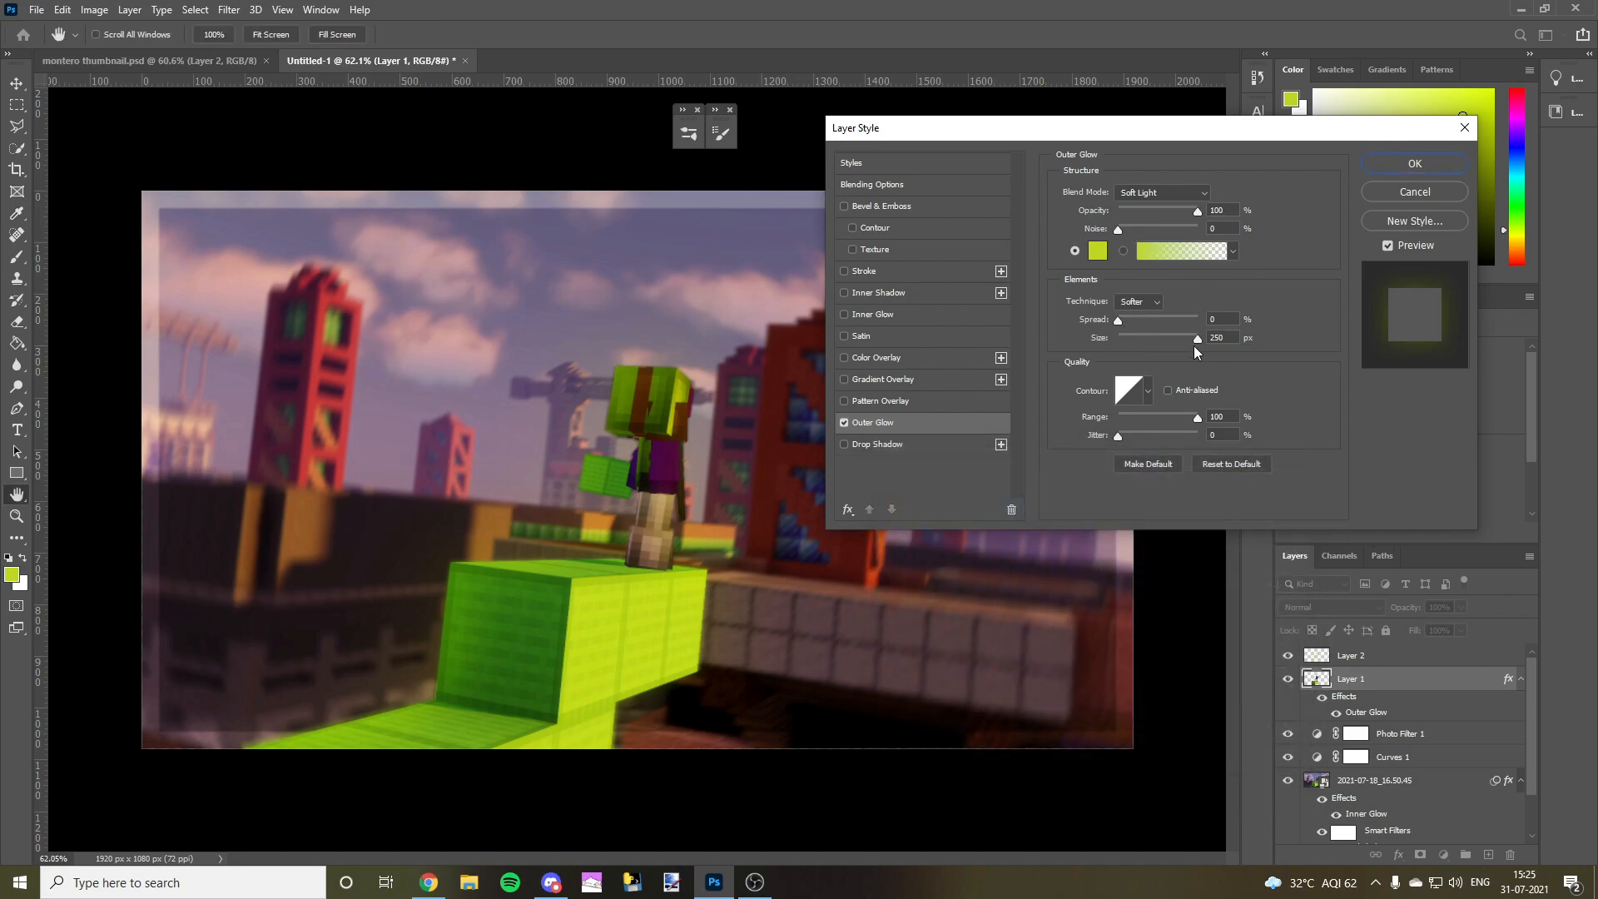
- Switch the Outer Glow's blend mode to Hard Light and set its size to 131 px
drag(1198, 341, 1181, 340)
drag(1185, 338, 1190, 342)
click(1167, 193)
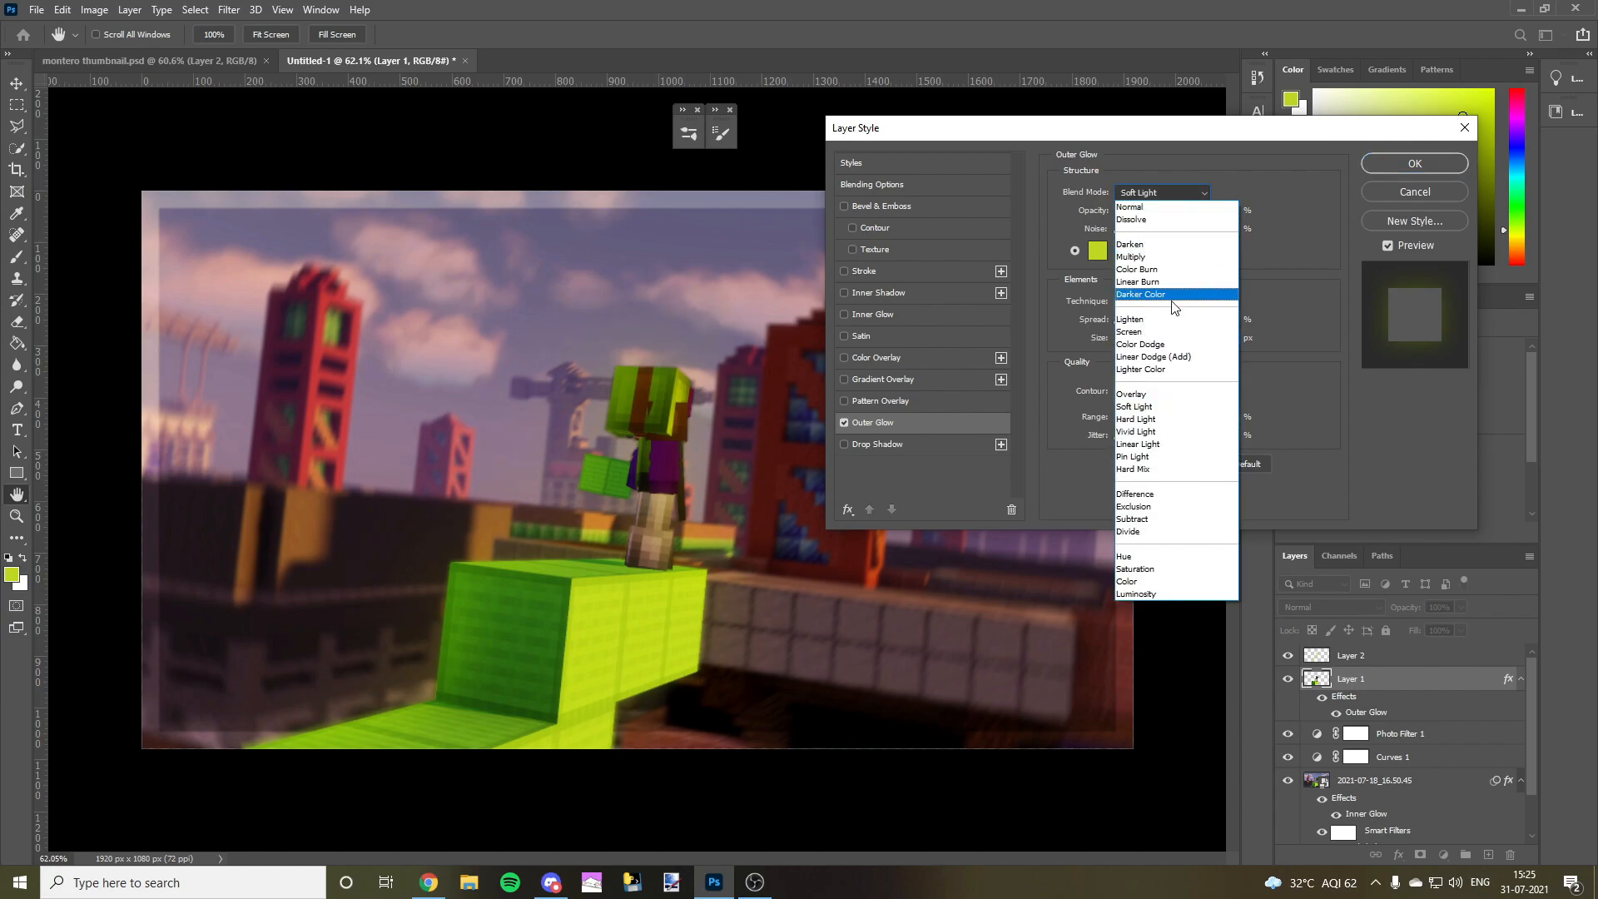
click(1166, 419)
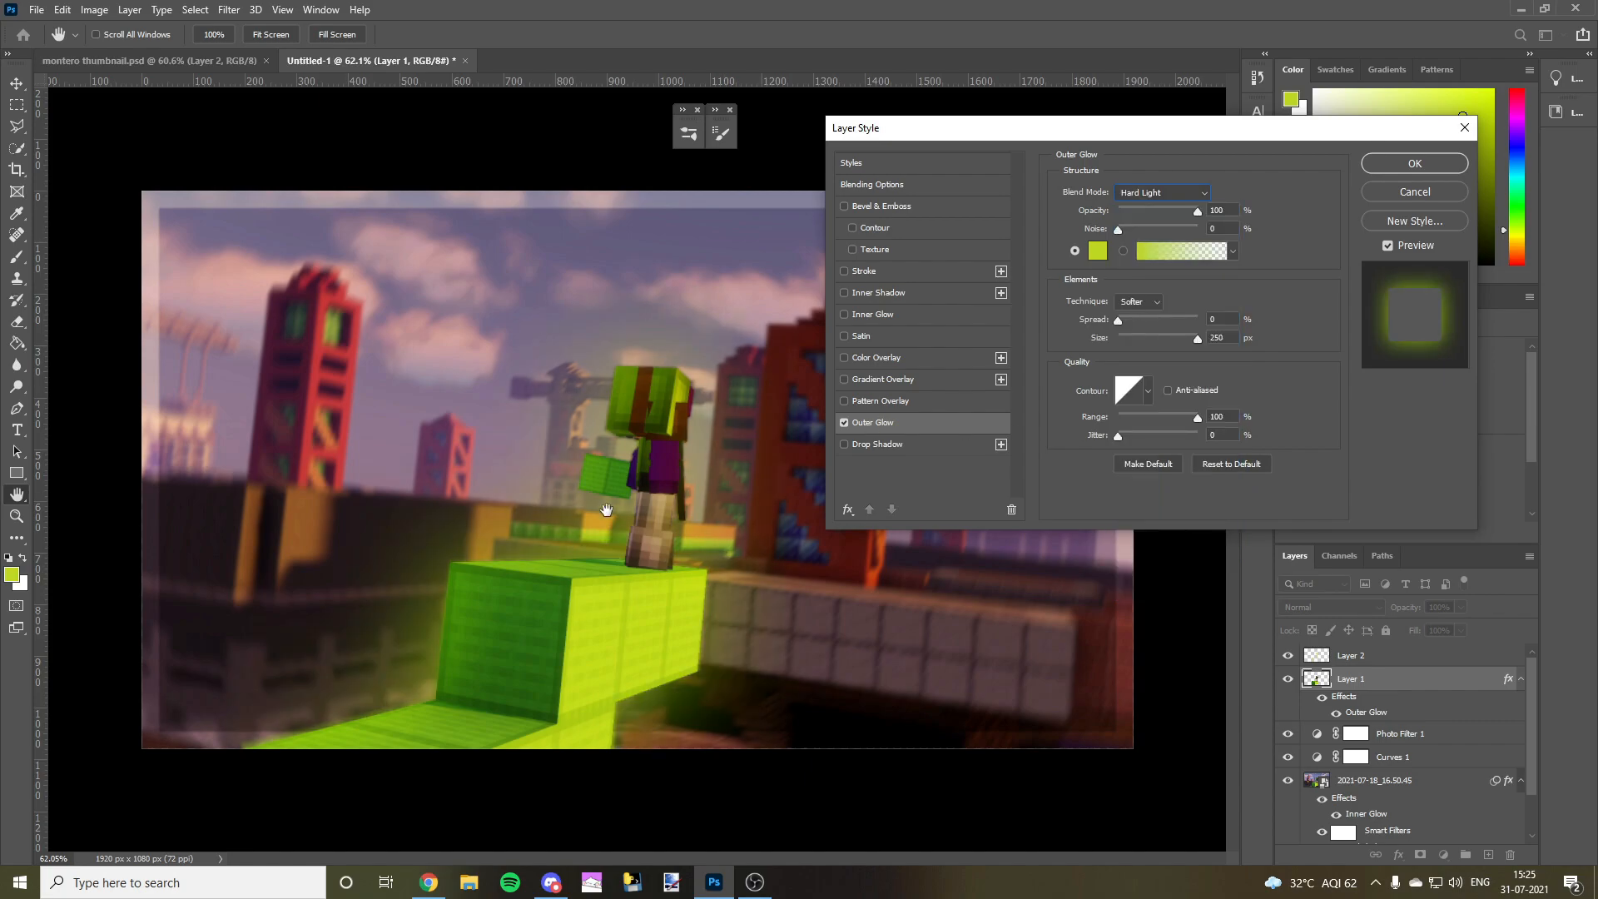
drag(1192, 341, 1168, 343)
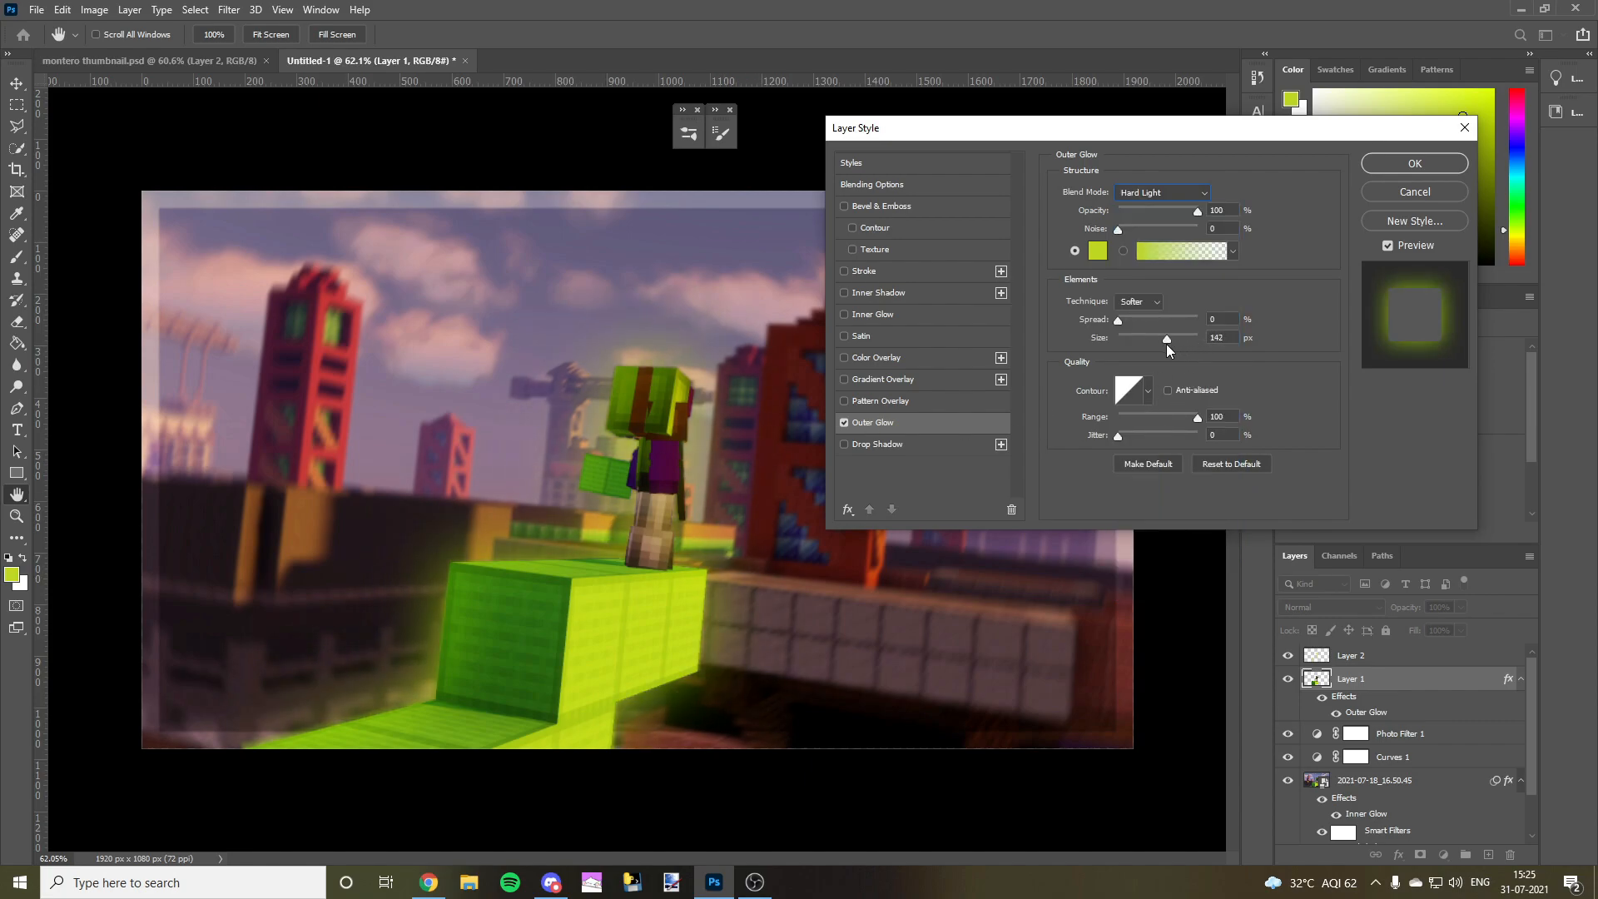
- Try the Screen blend mode on the Outer Glow, return it to Soft Light, and apply the layer style
click(1165, 193)
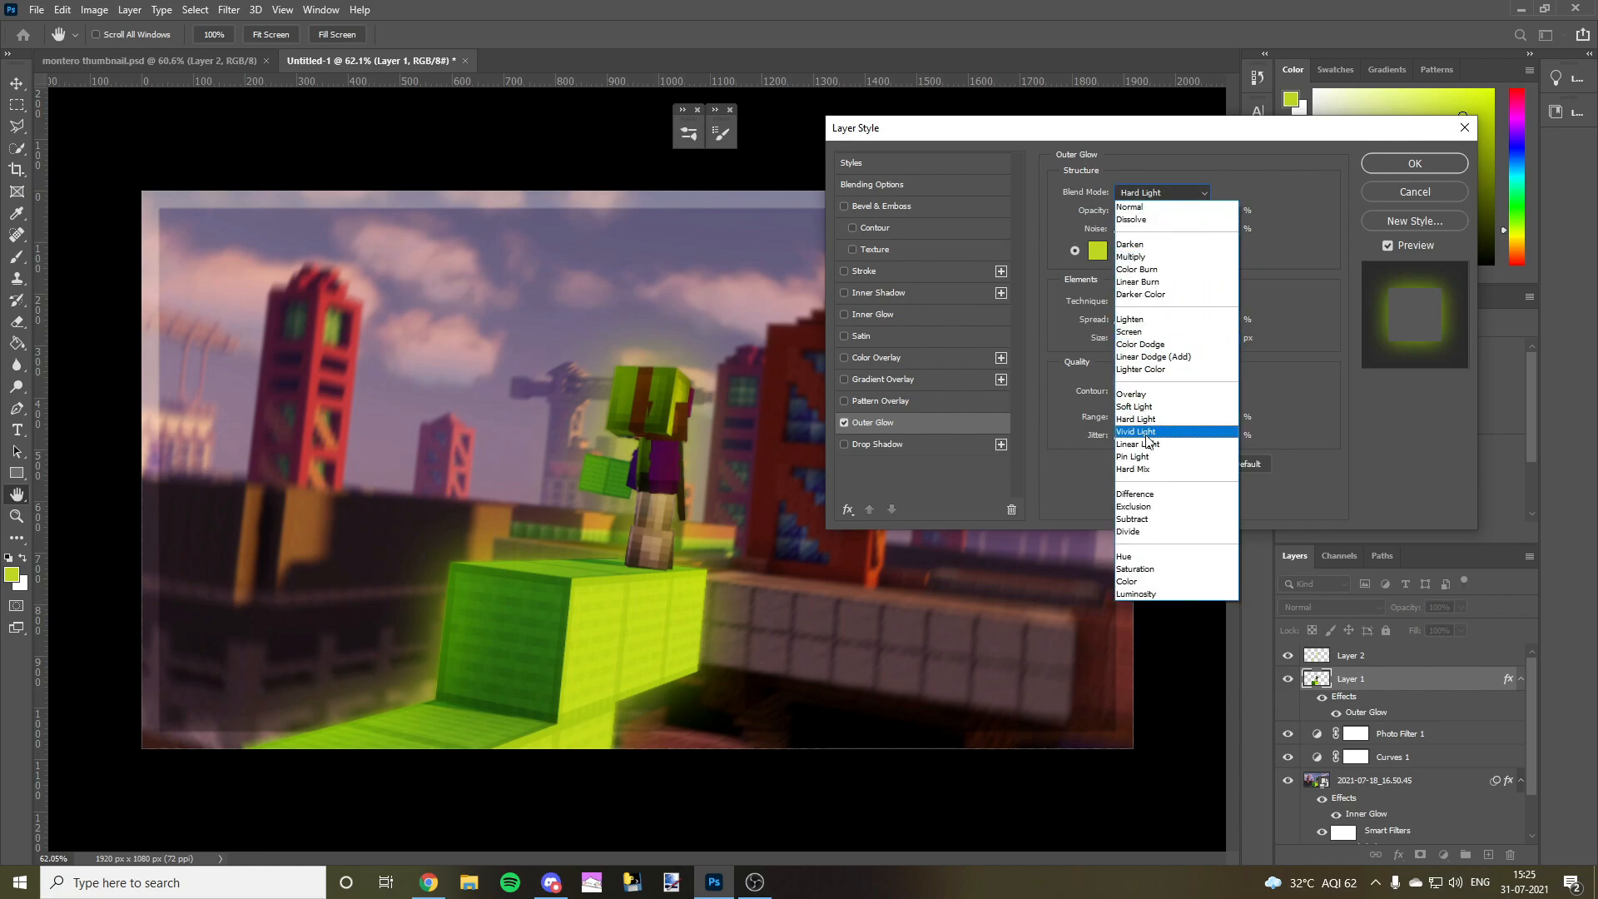
click(1149, 332)
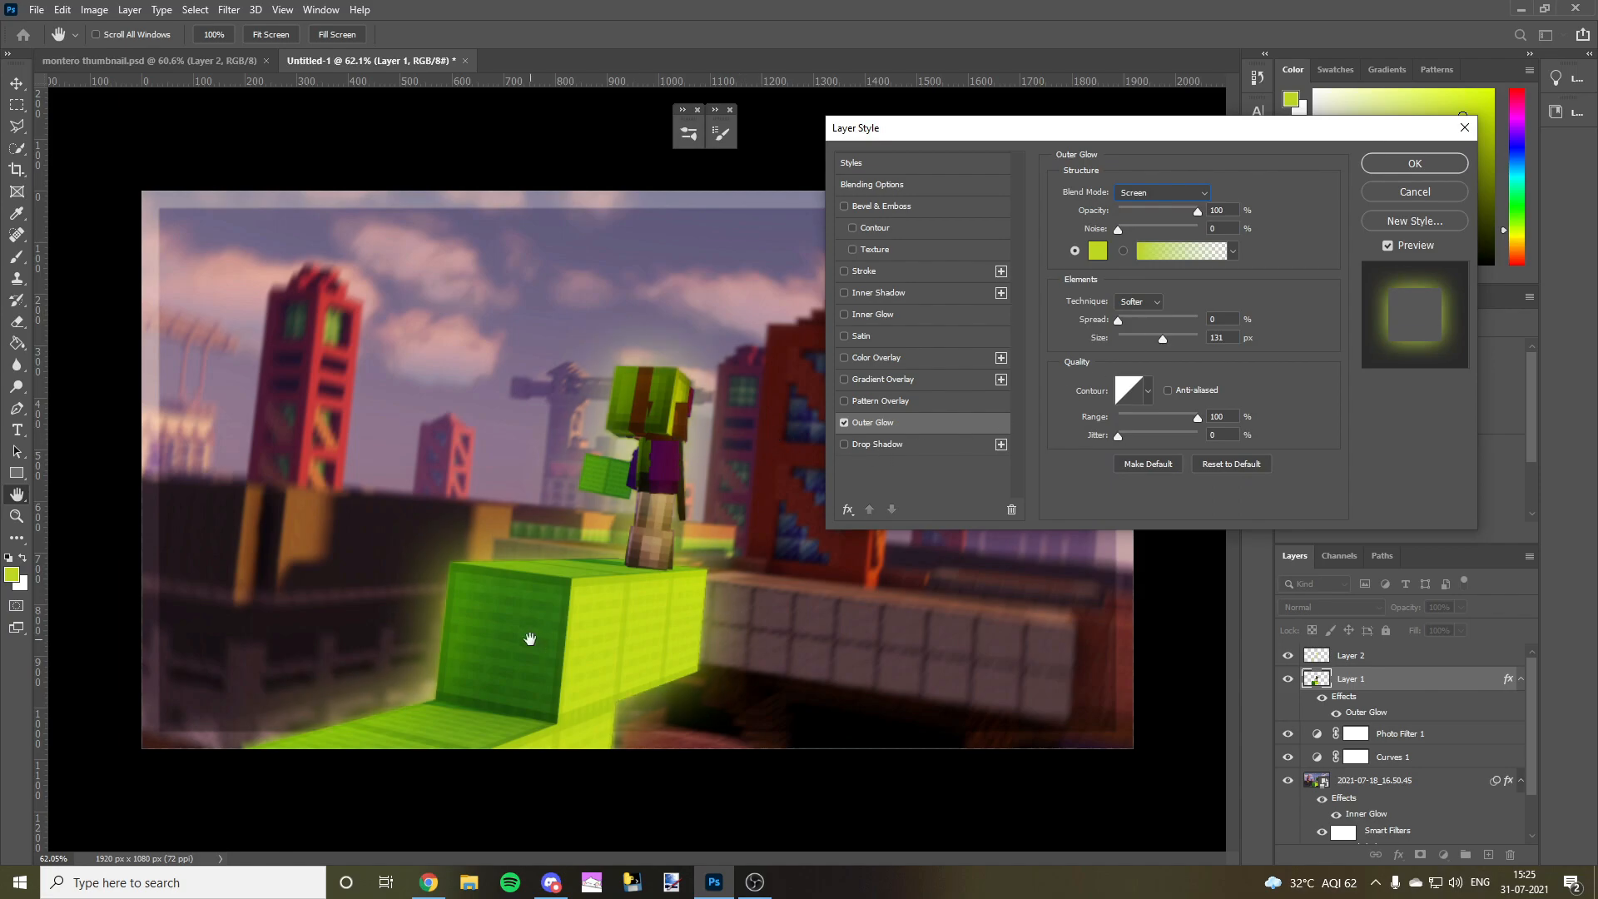
click(1165, 198)
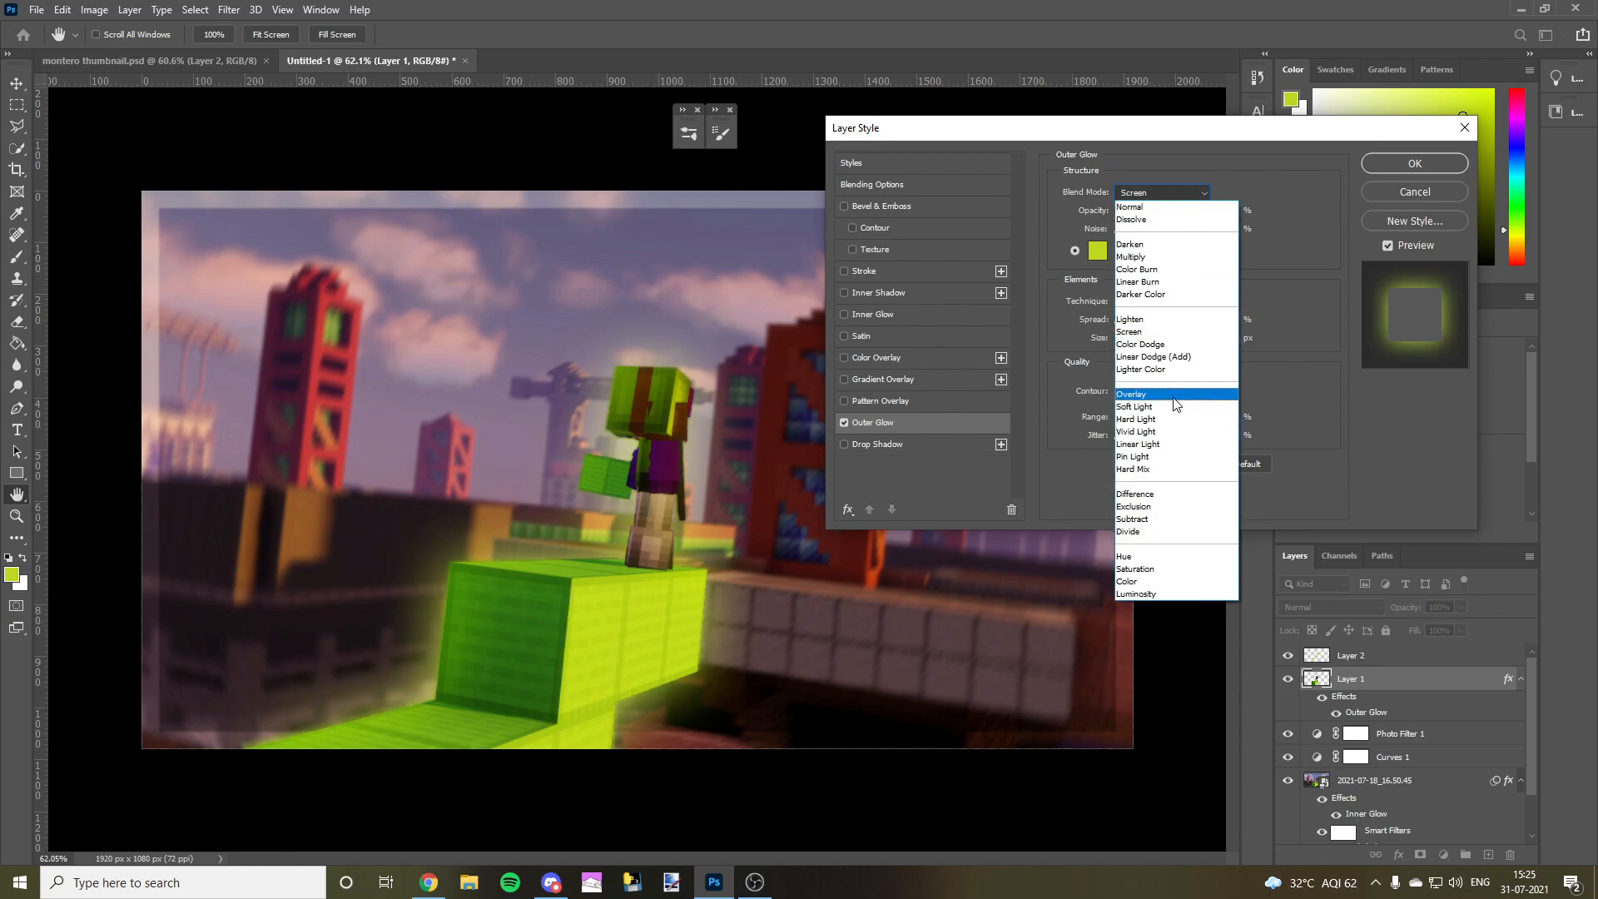
click(1174, 407)
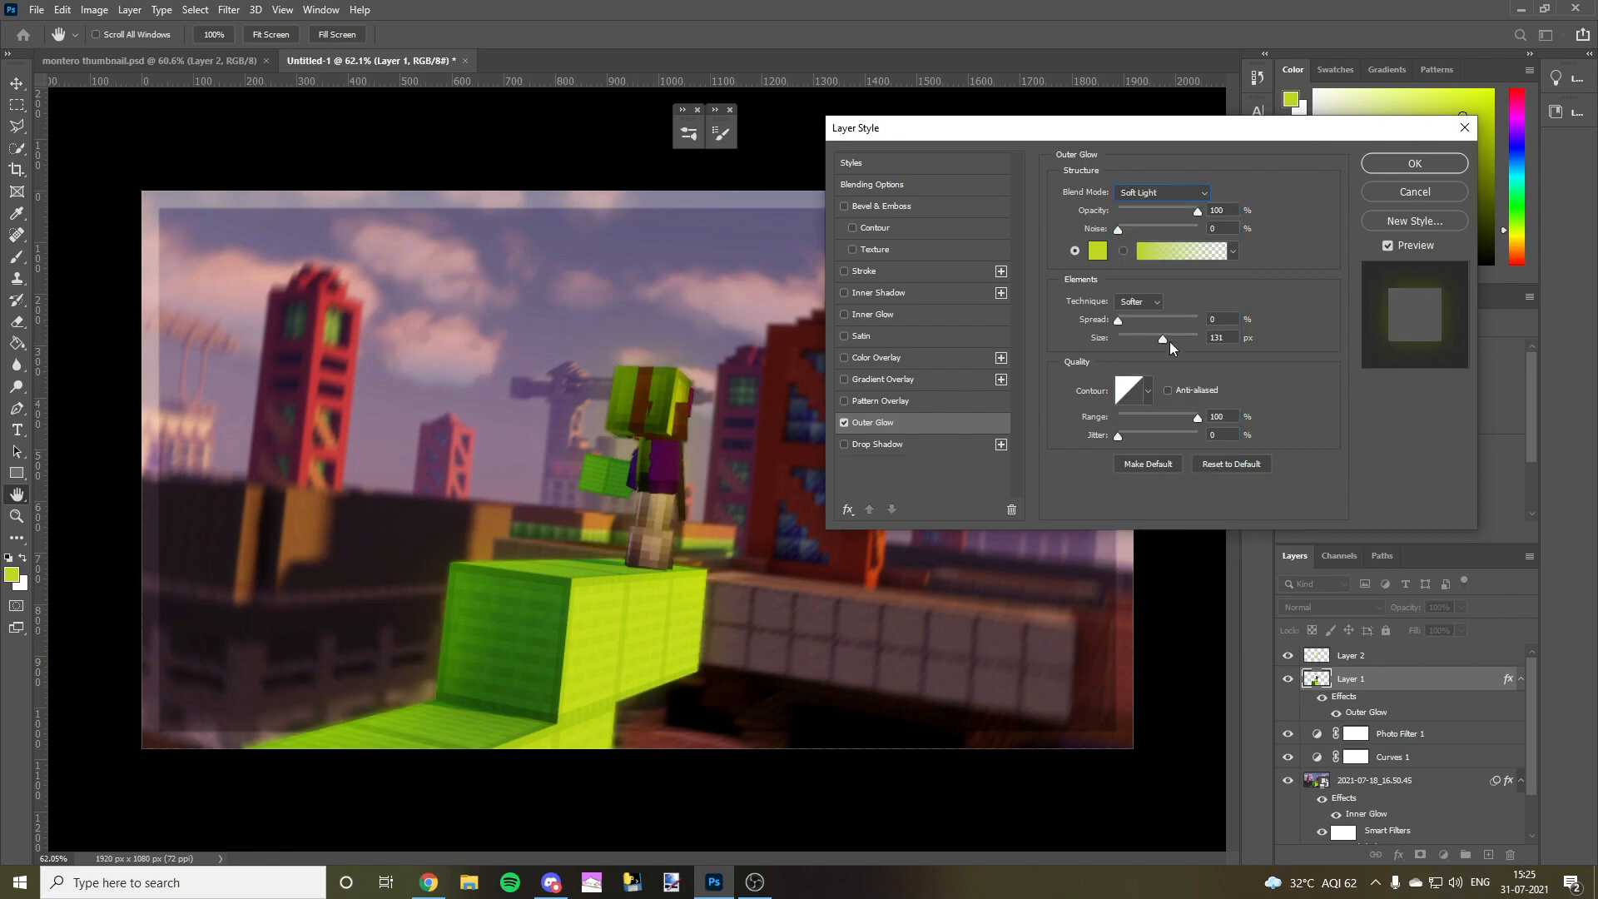
click(1411, 164)
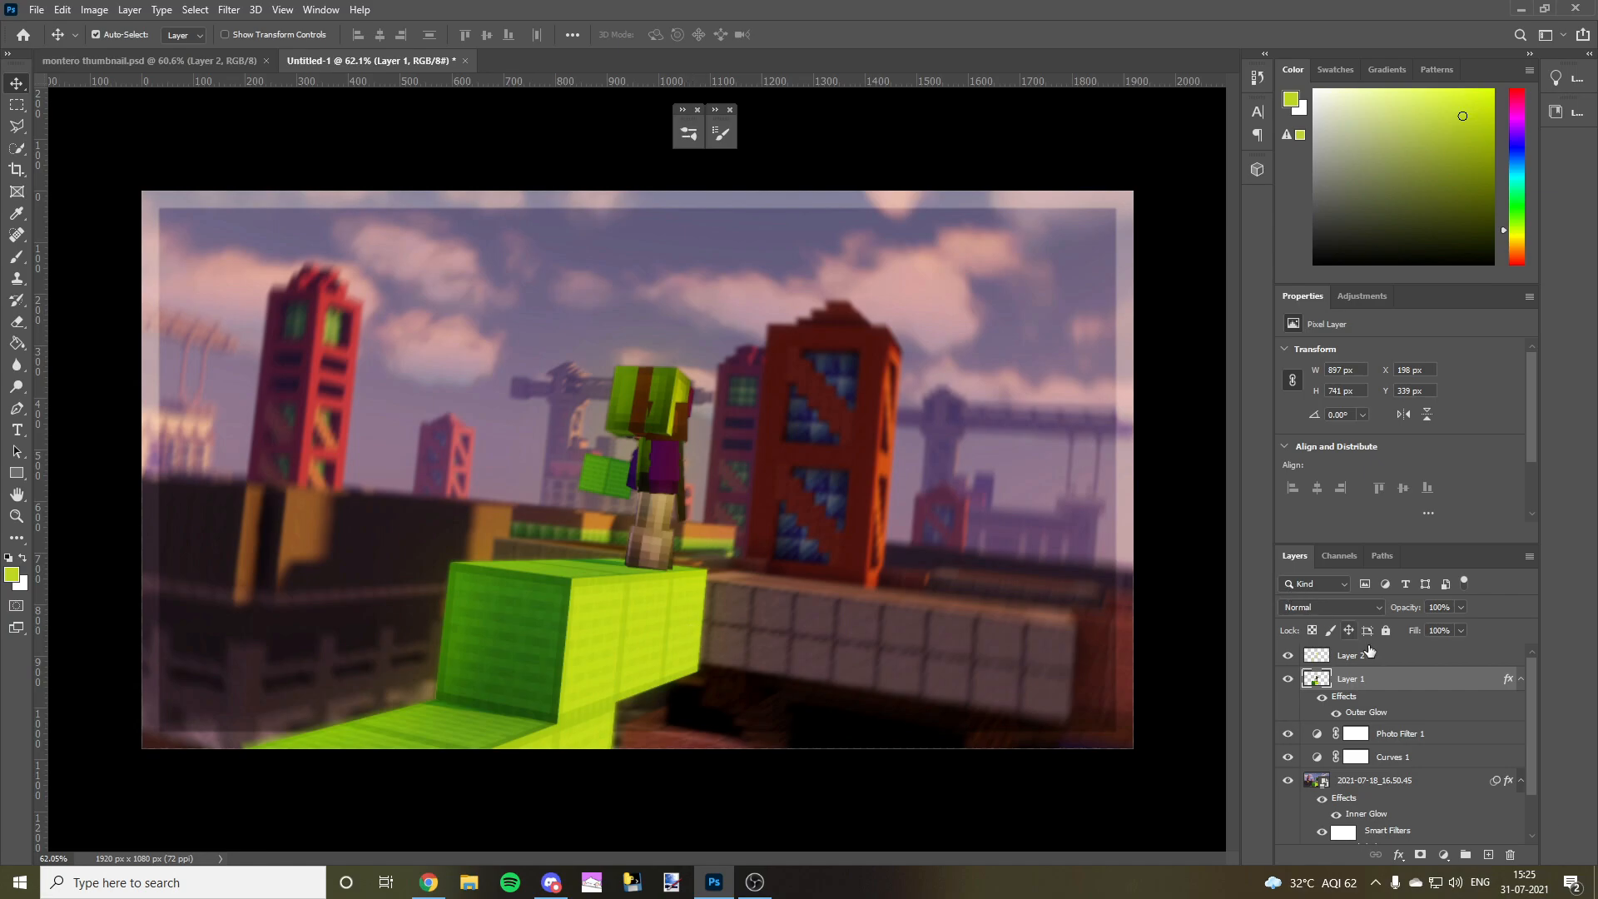
- Add a Drop Shadow to Layer 1 and set its colour to the dark olive green 161904
double_click(1418, 686)
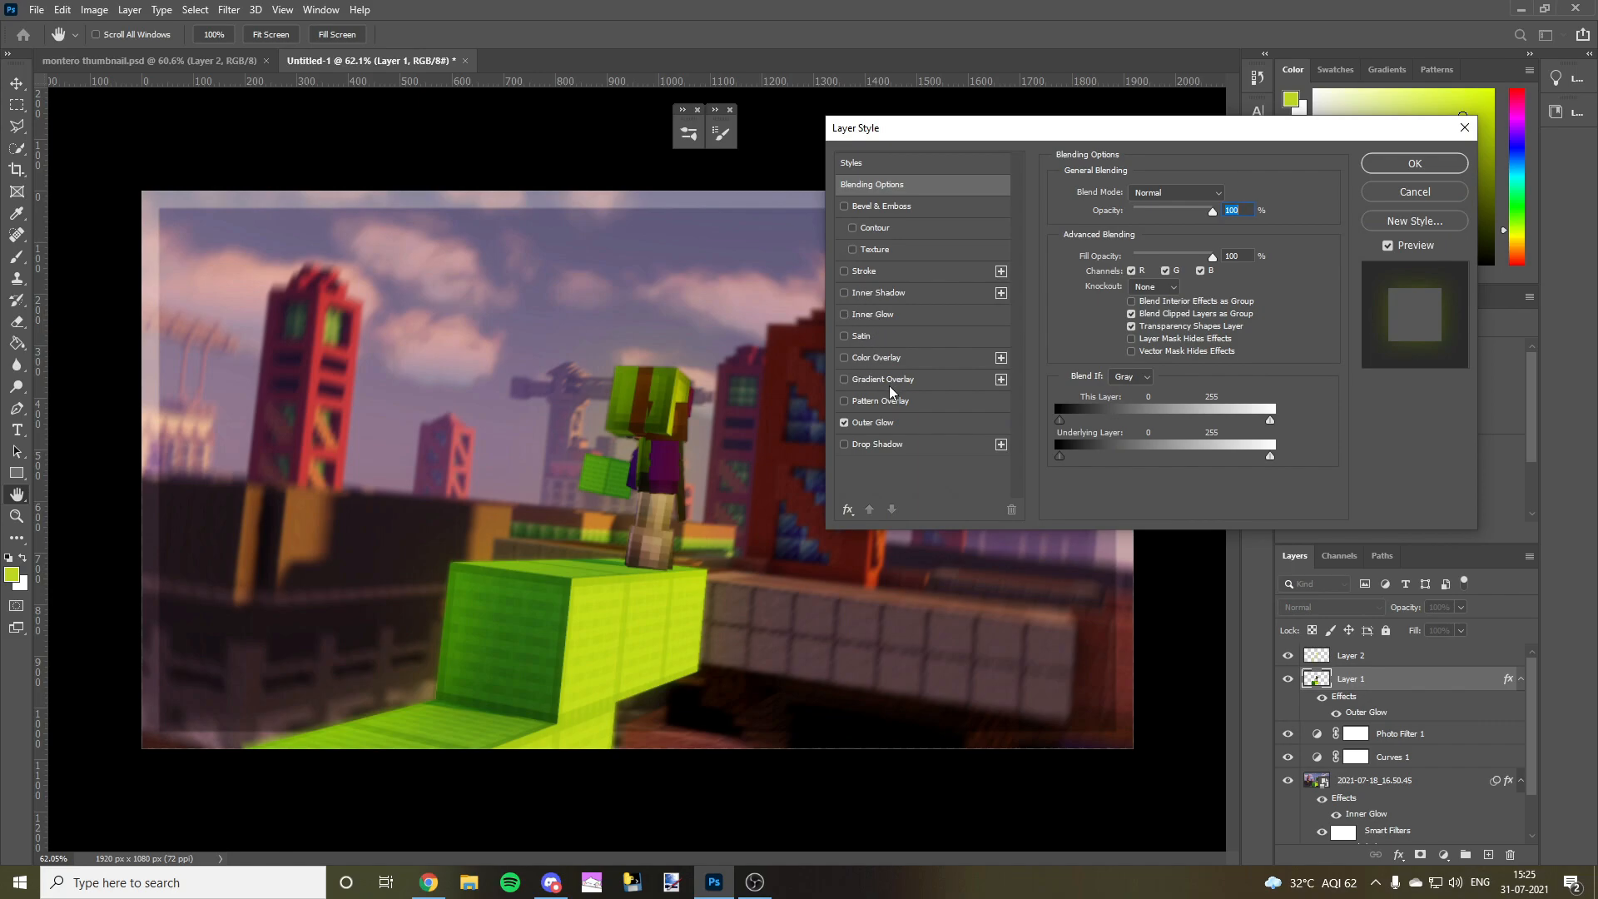
click(844, 444)
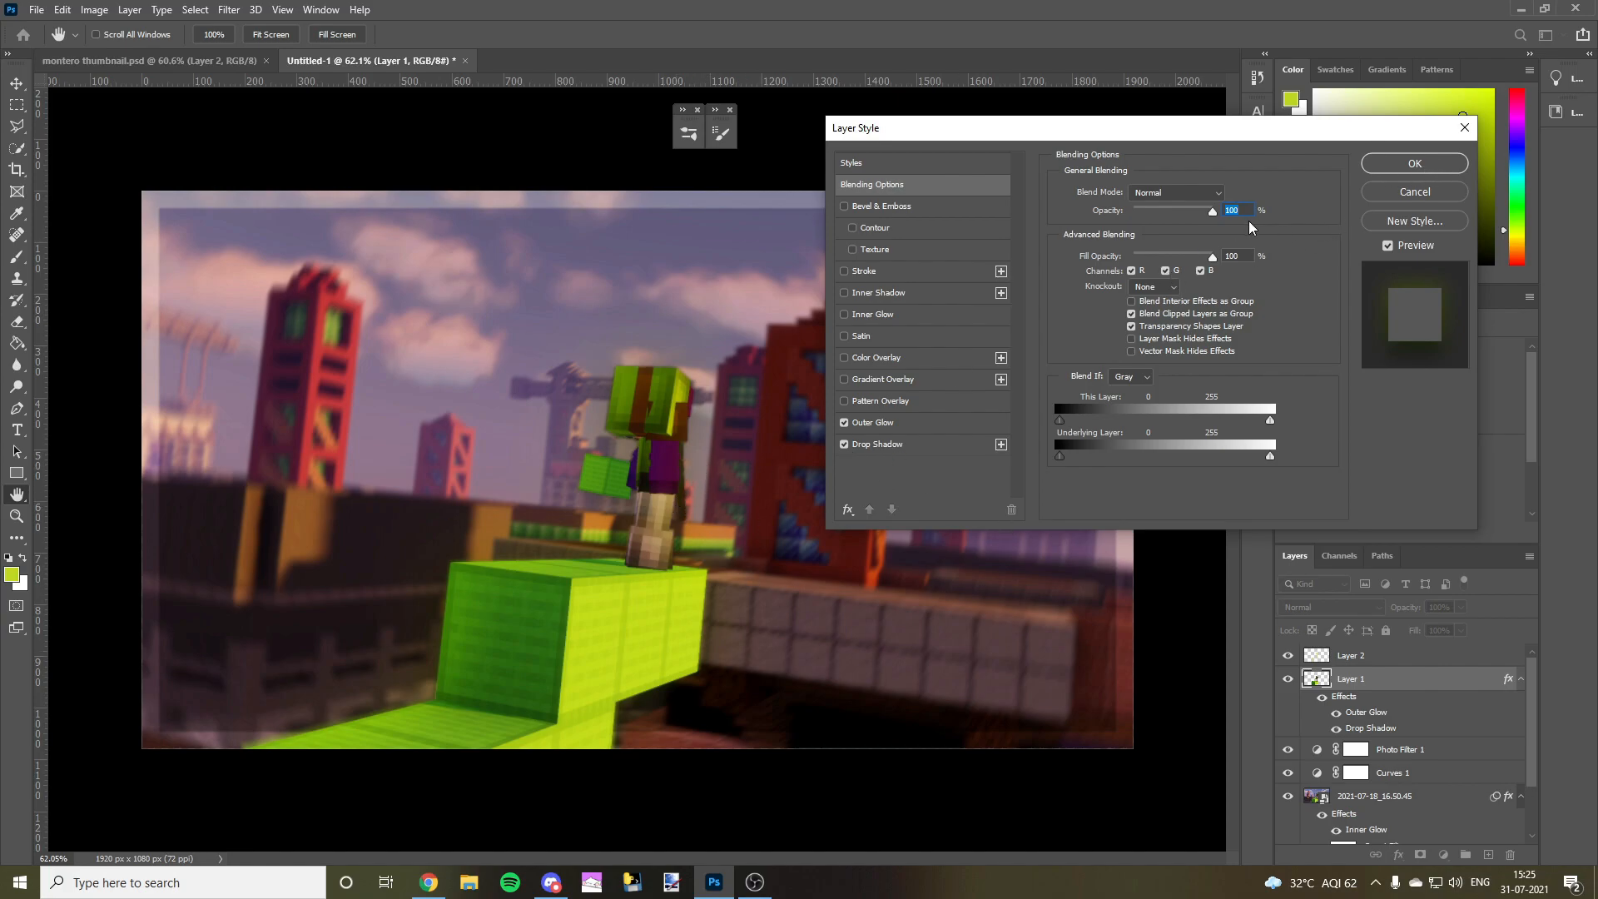
click(868, 452)
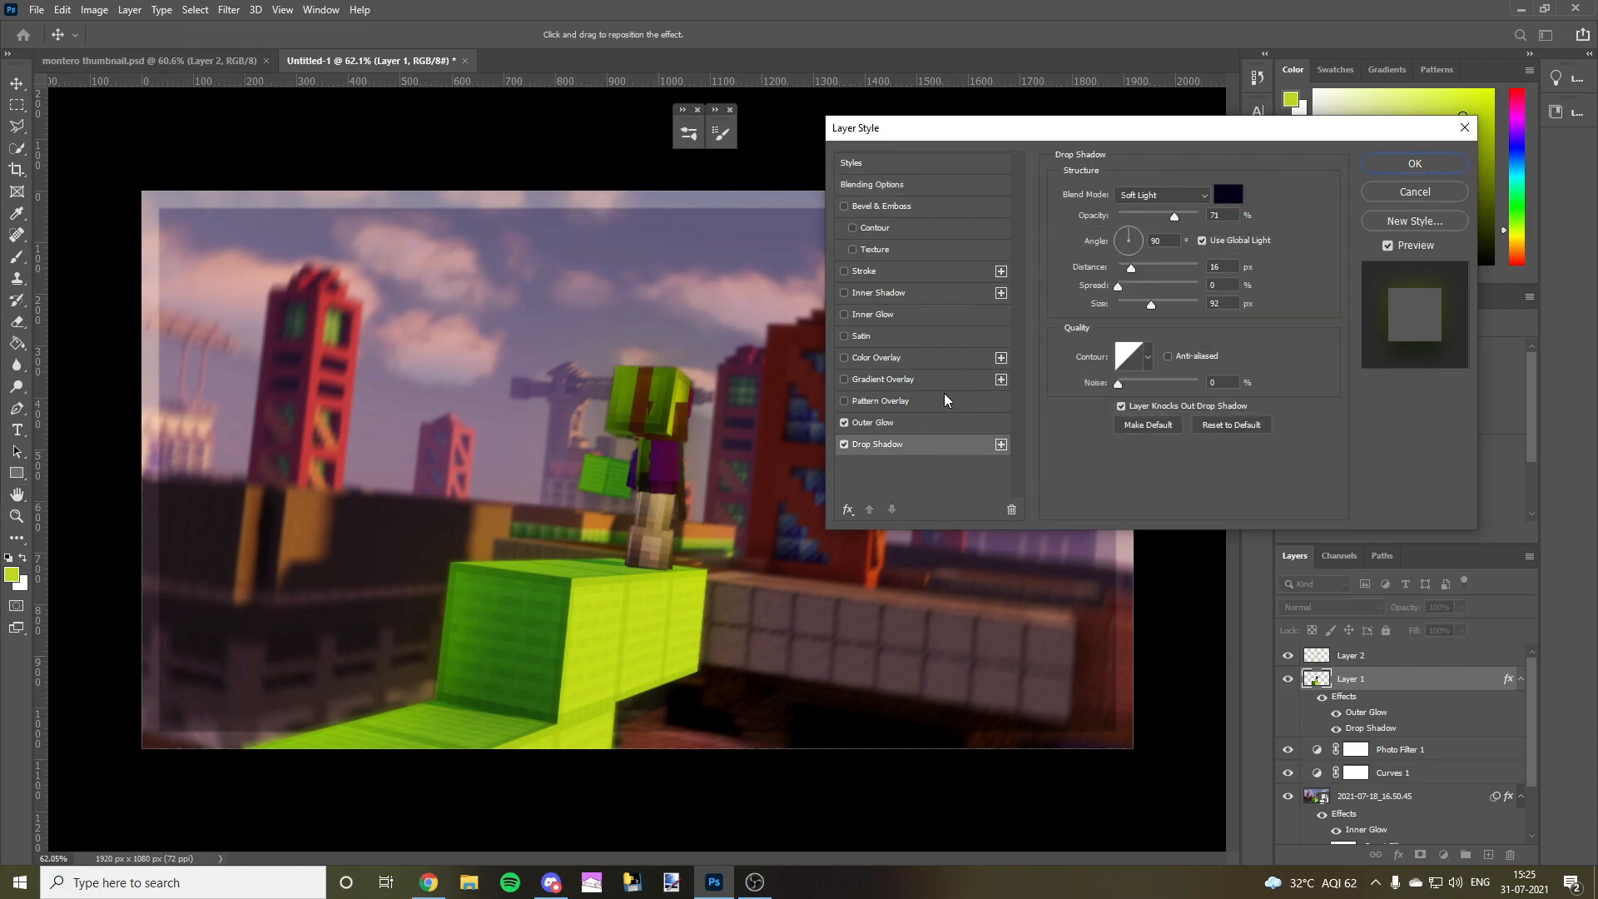
click(1236, 196)
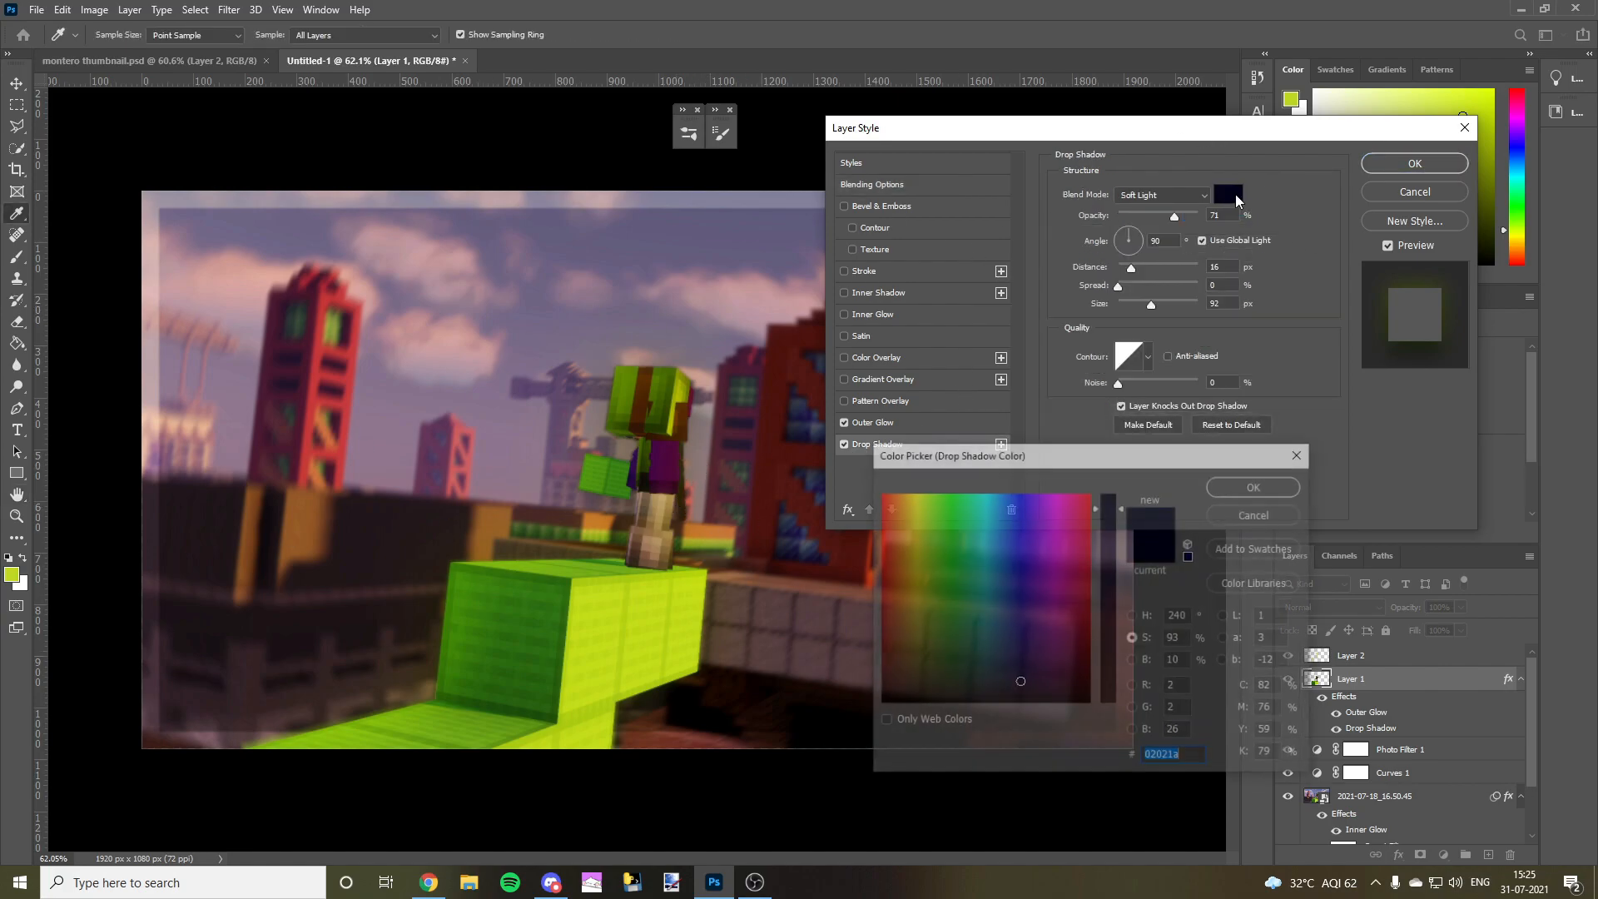
click(1292, 96)
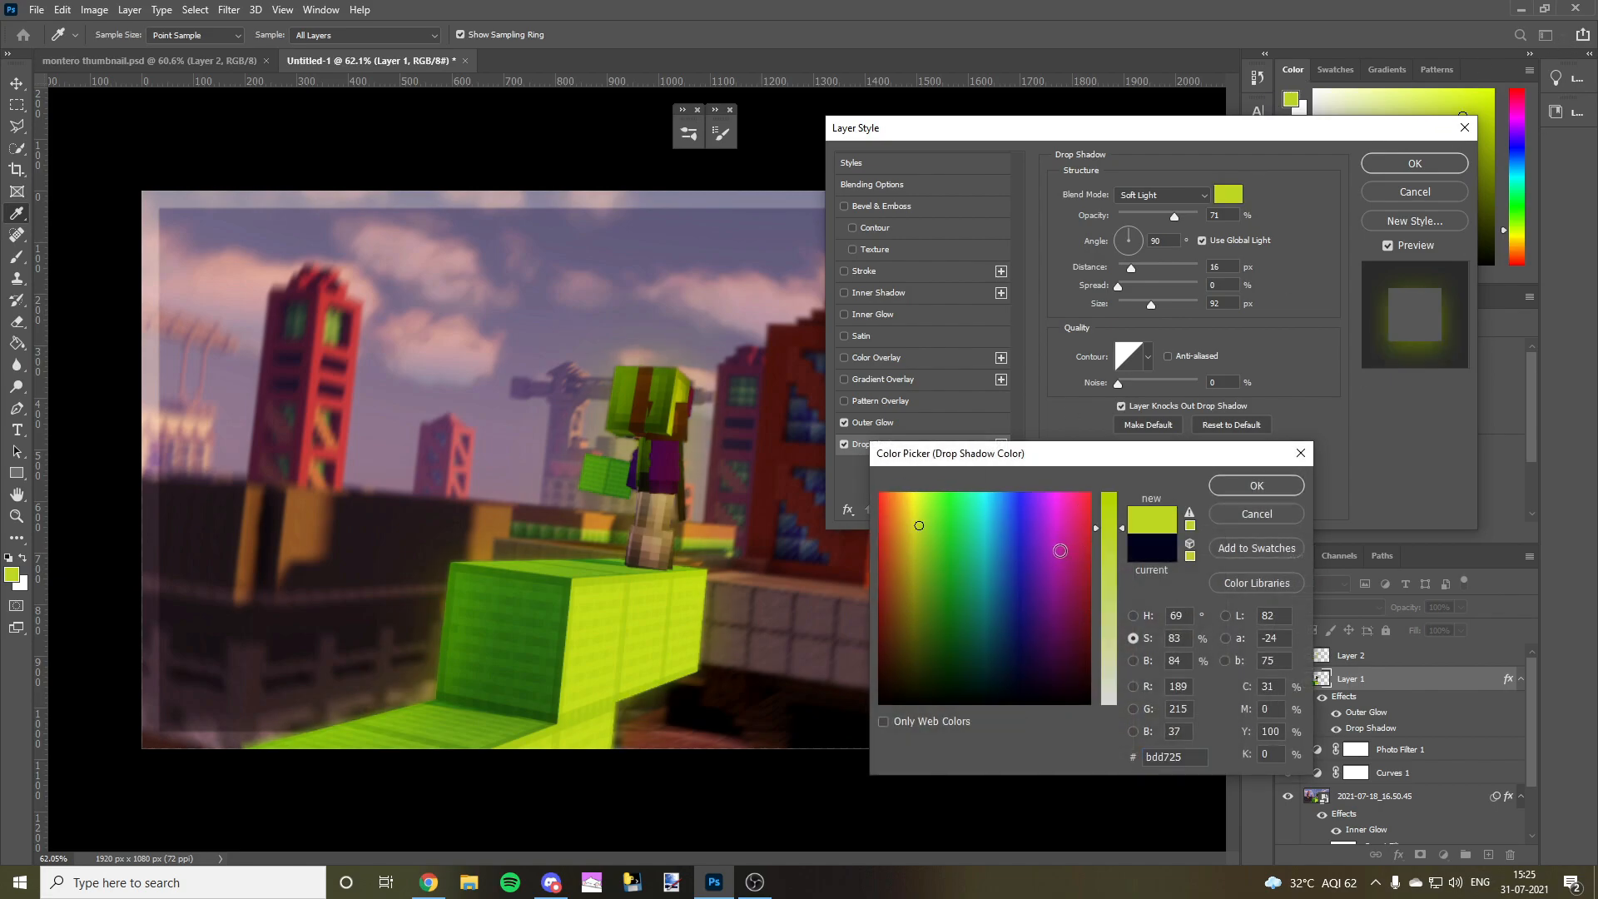
click(1133, 660)
drag(1116, 581, 1104, 682)
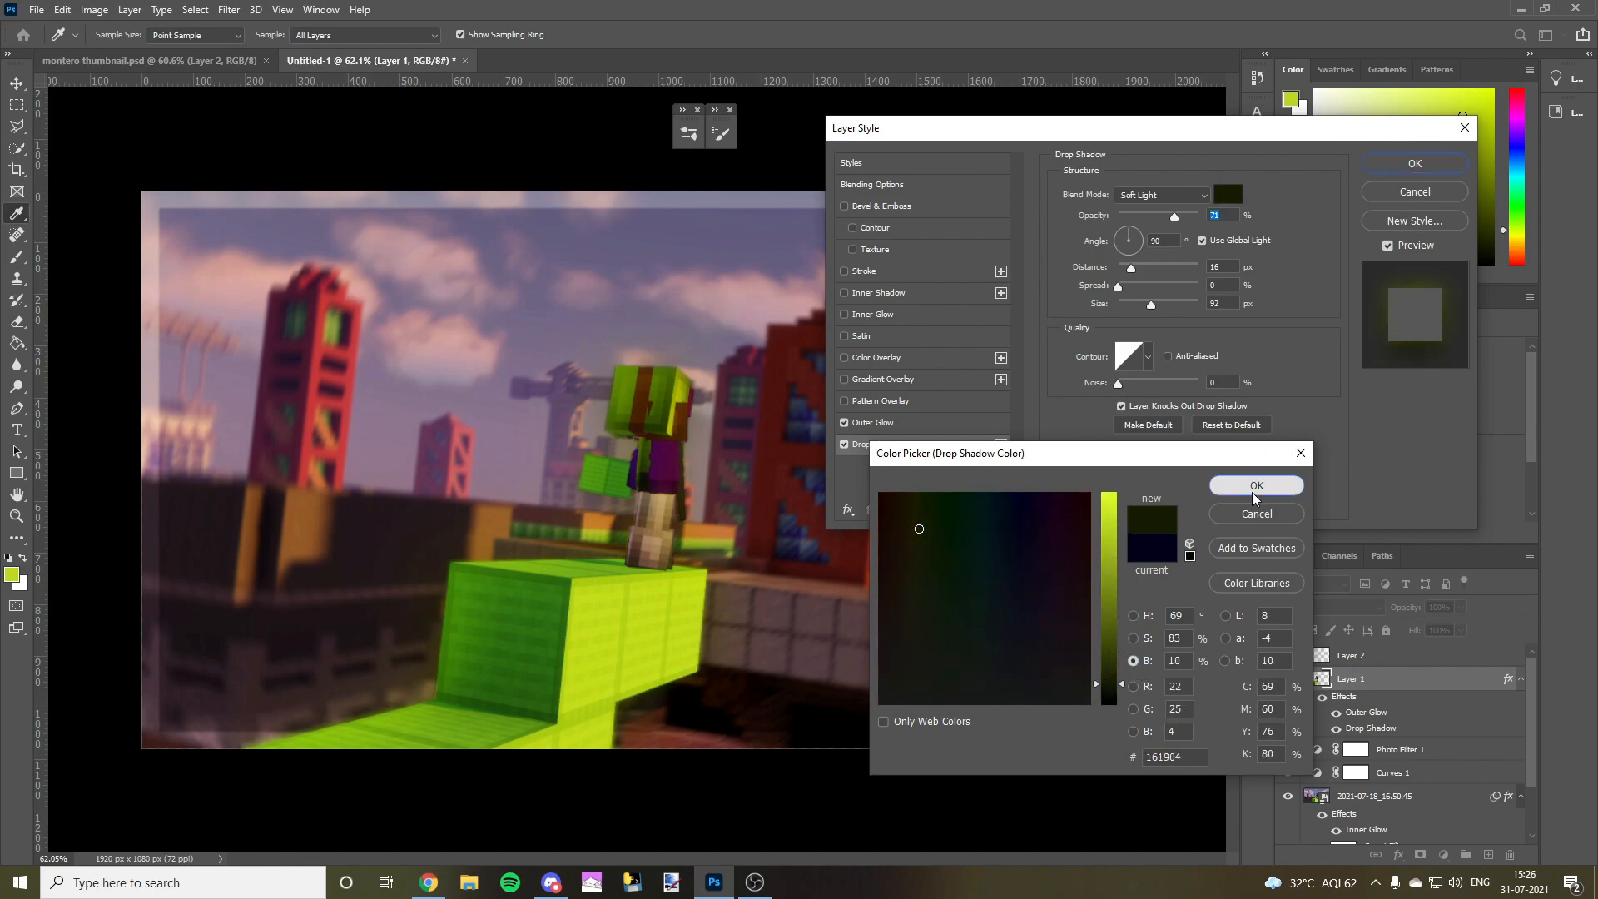
click(1255, 489)
- Set the Drop Shadow's size to 169 px and apply the layer style
drag(1151, 311, 1086, 308)
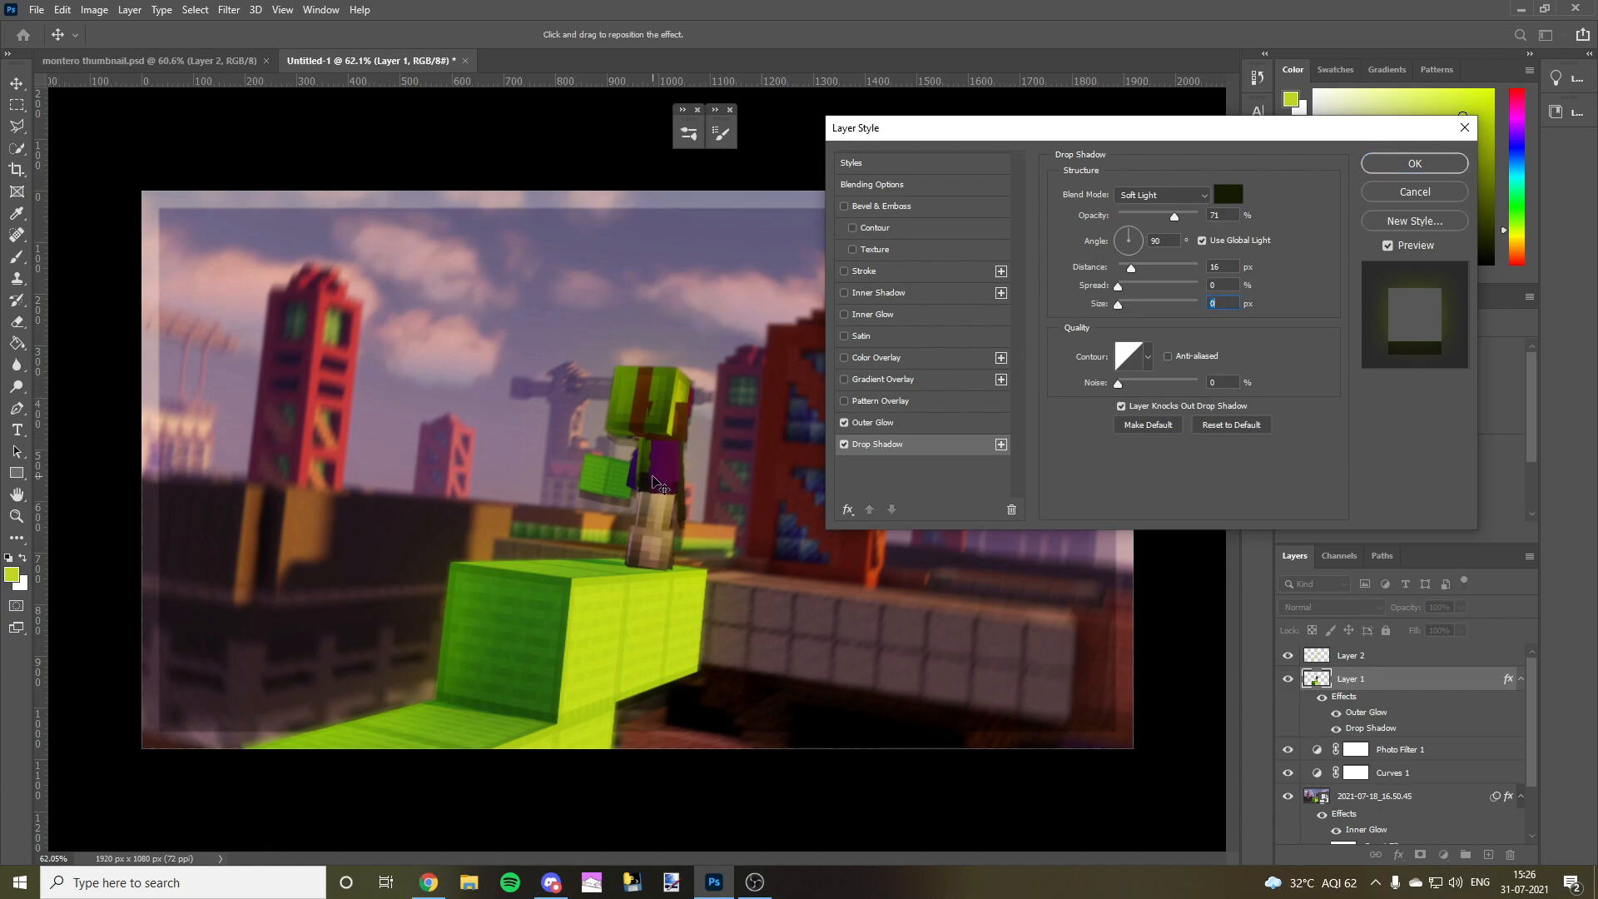
key(alt)
drag(1118, 305, 1151, 308)
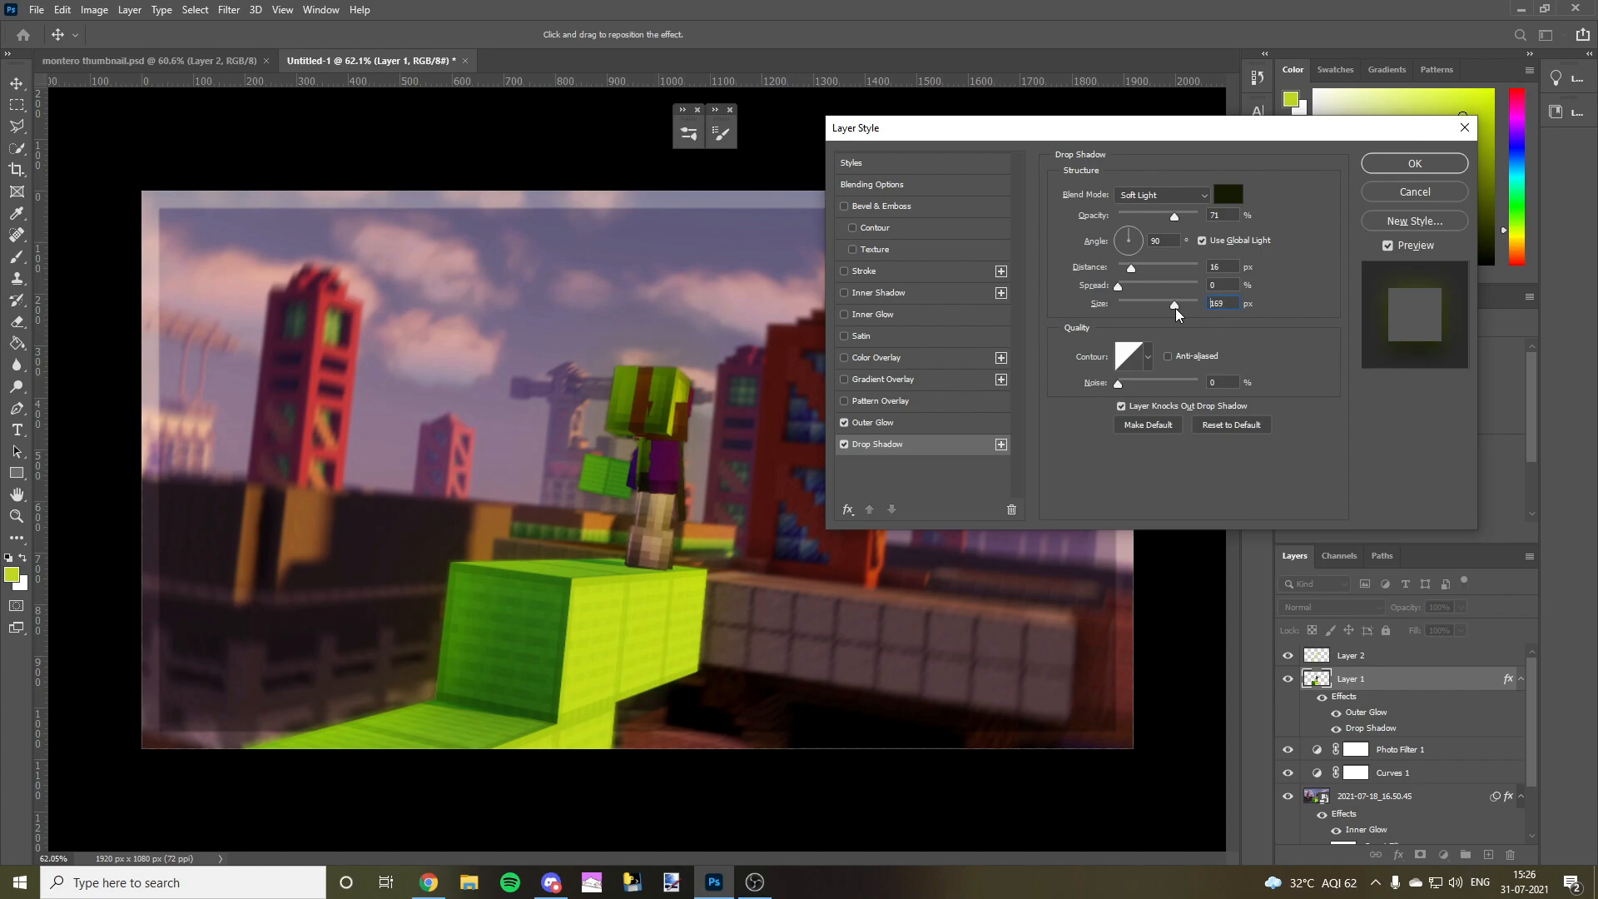
click(1414, 163)
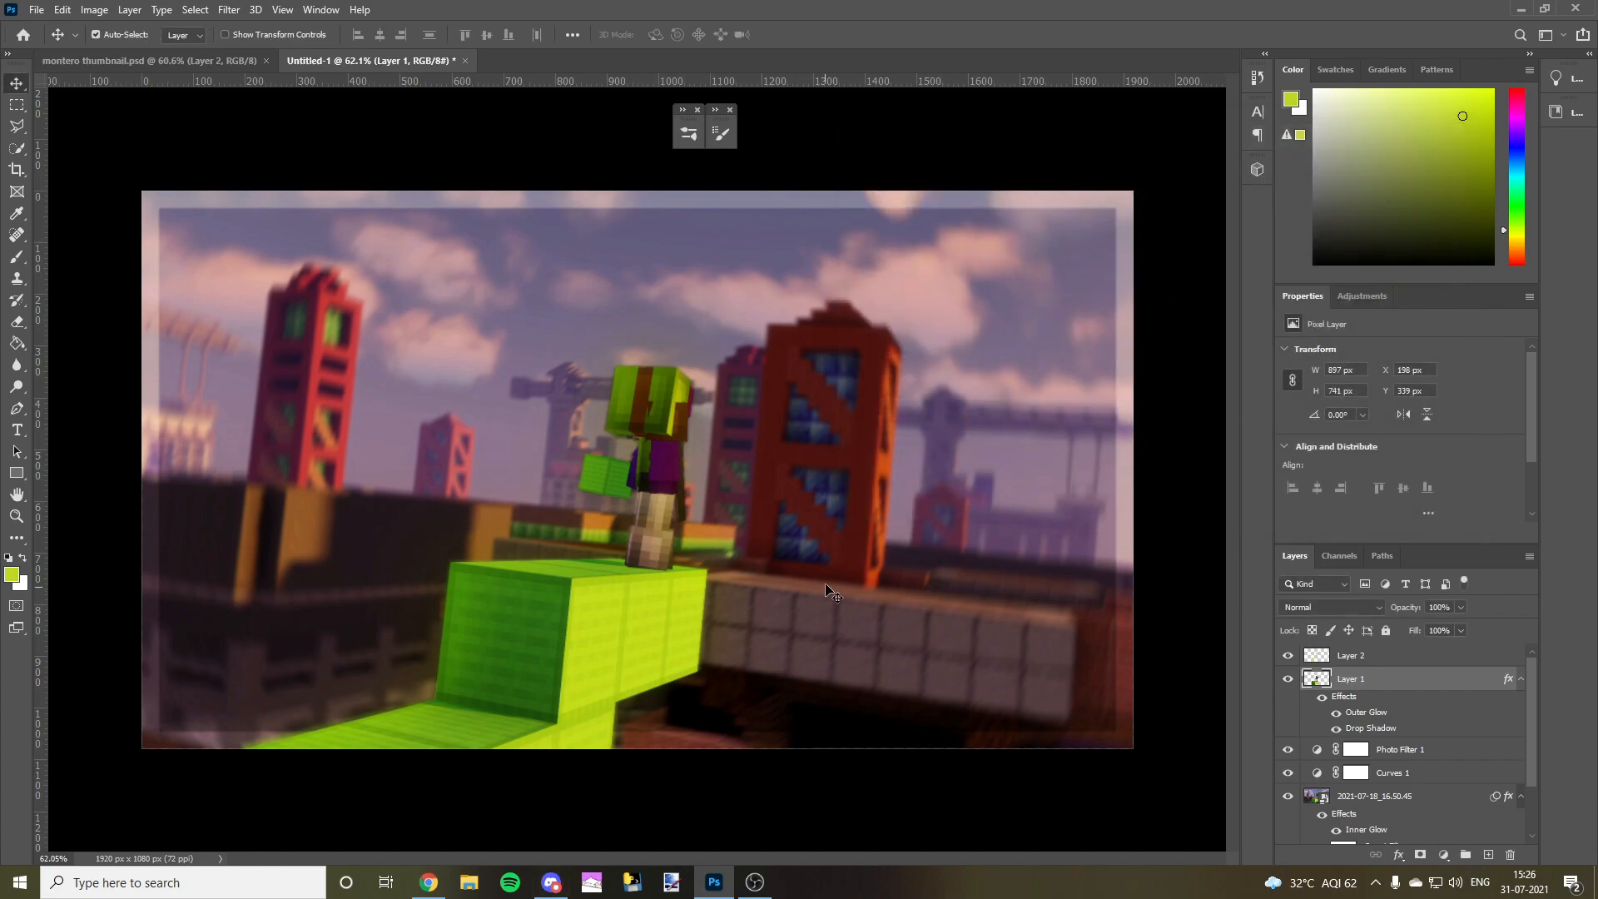
- Check the title in the finished montero thumbnail, then add the lime-green text "montero" in Bebas Neue at 300 pt to the new document
scroll(1286, 657, down, 1)
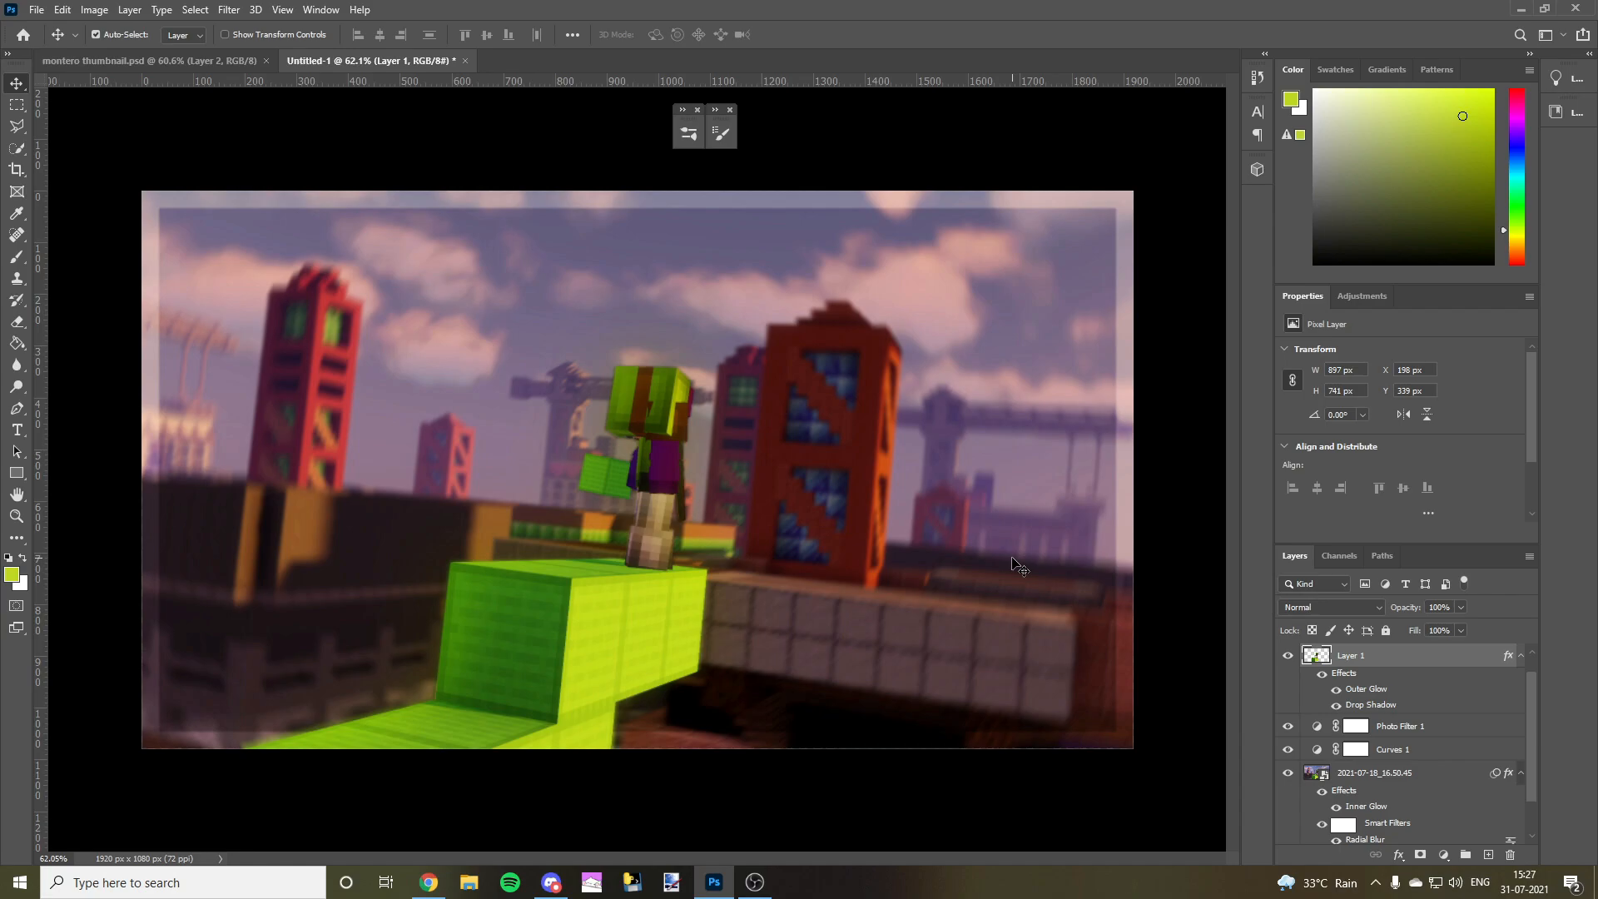
click(147, 62)
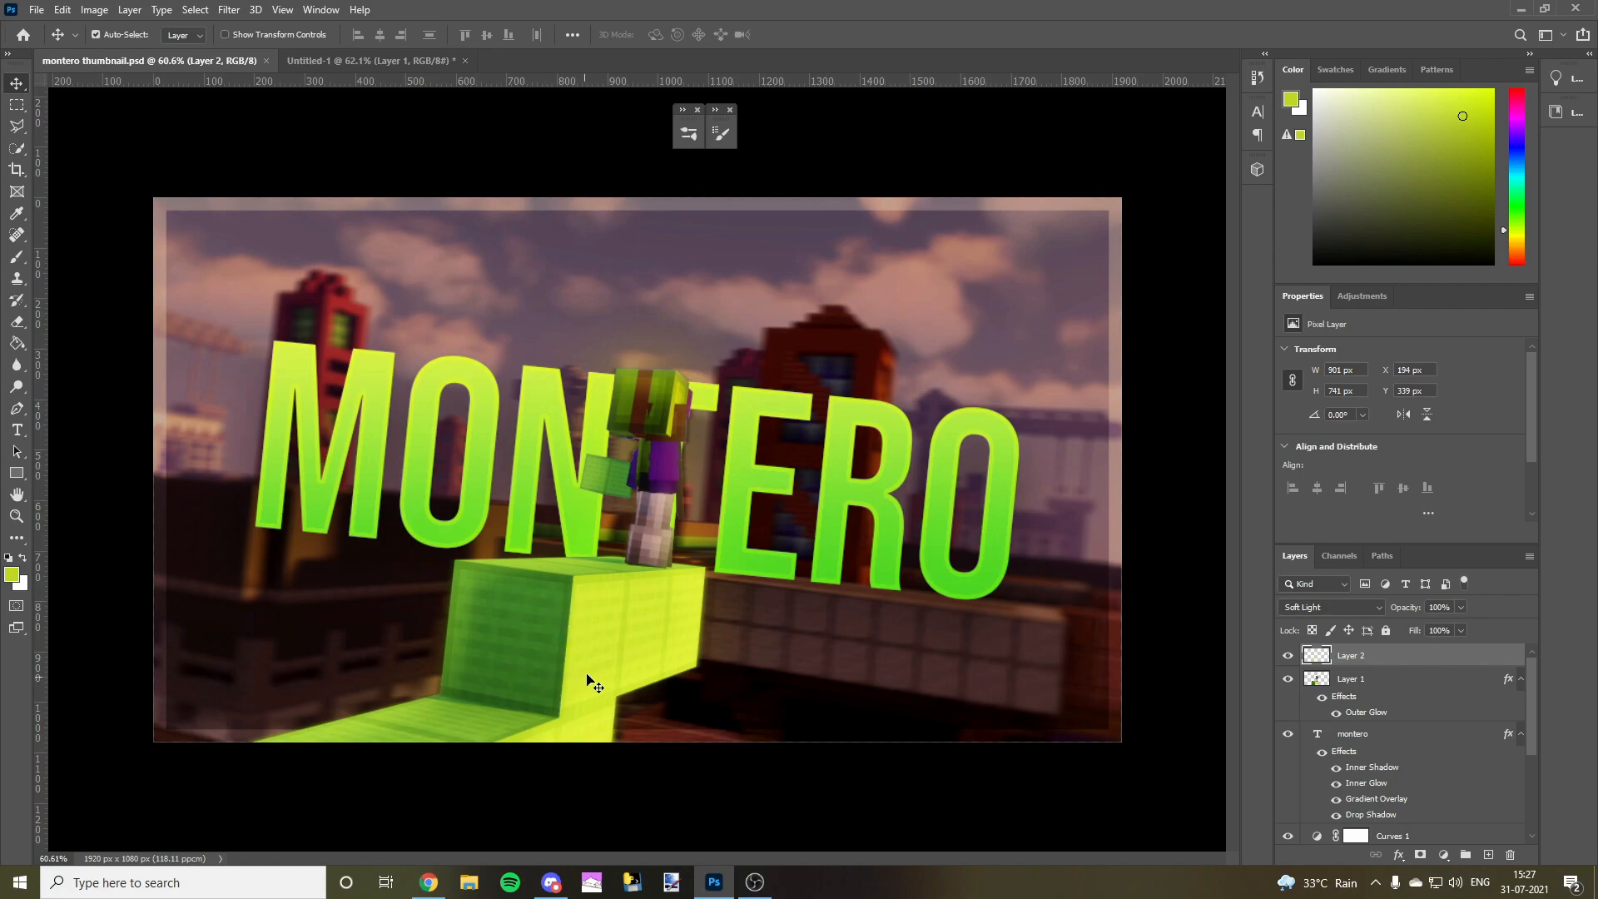
click(353, 64)
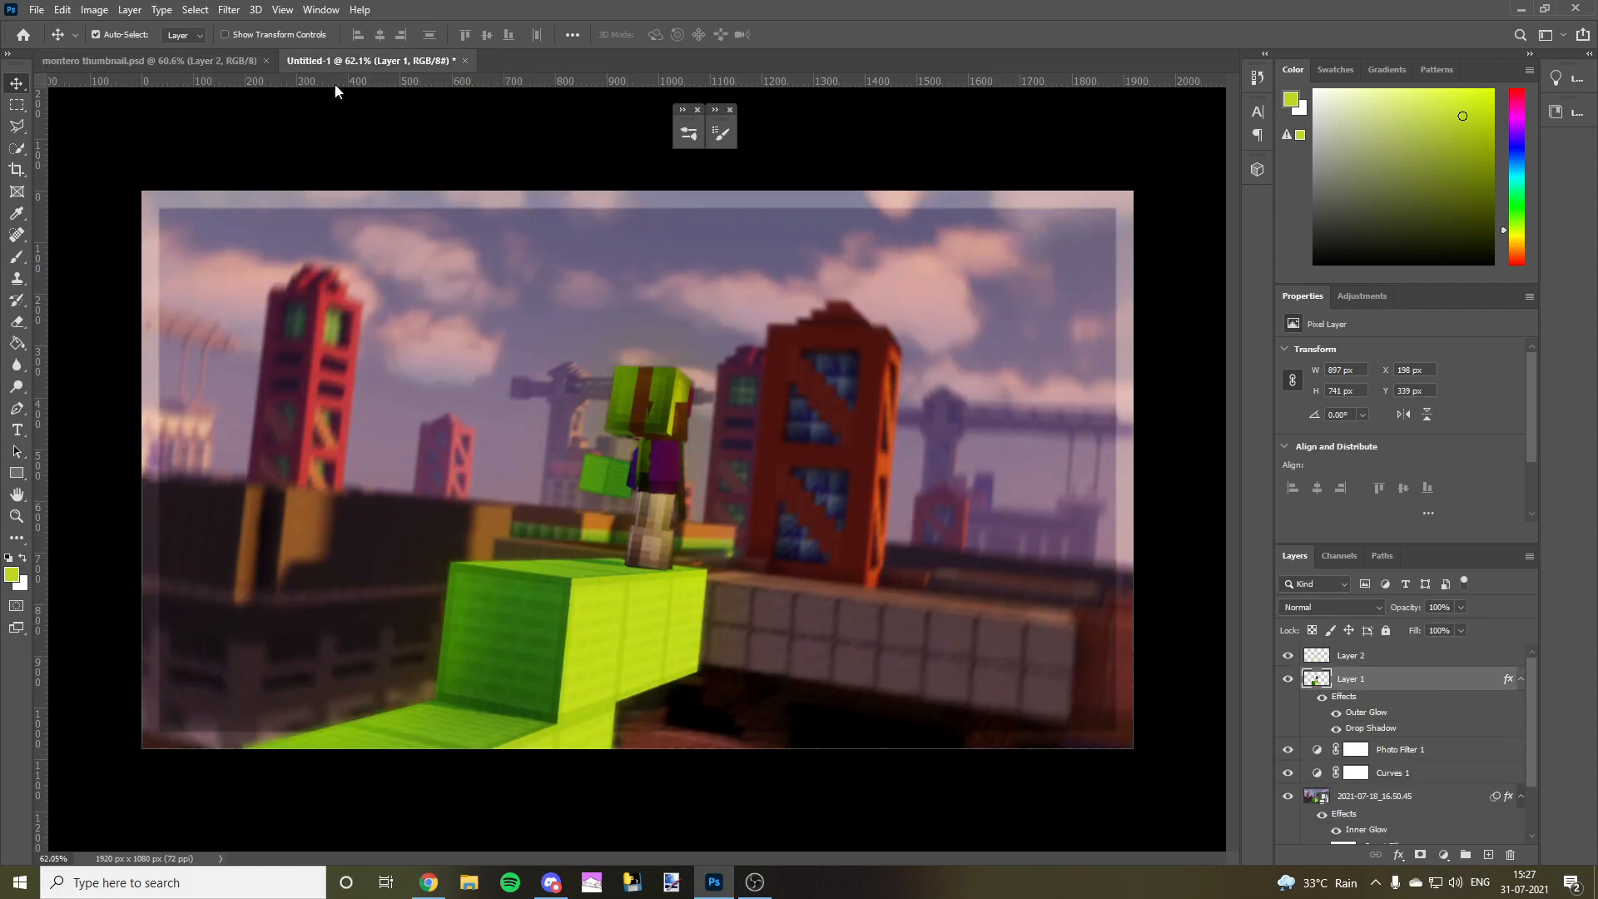
key(t)
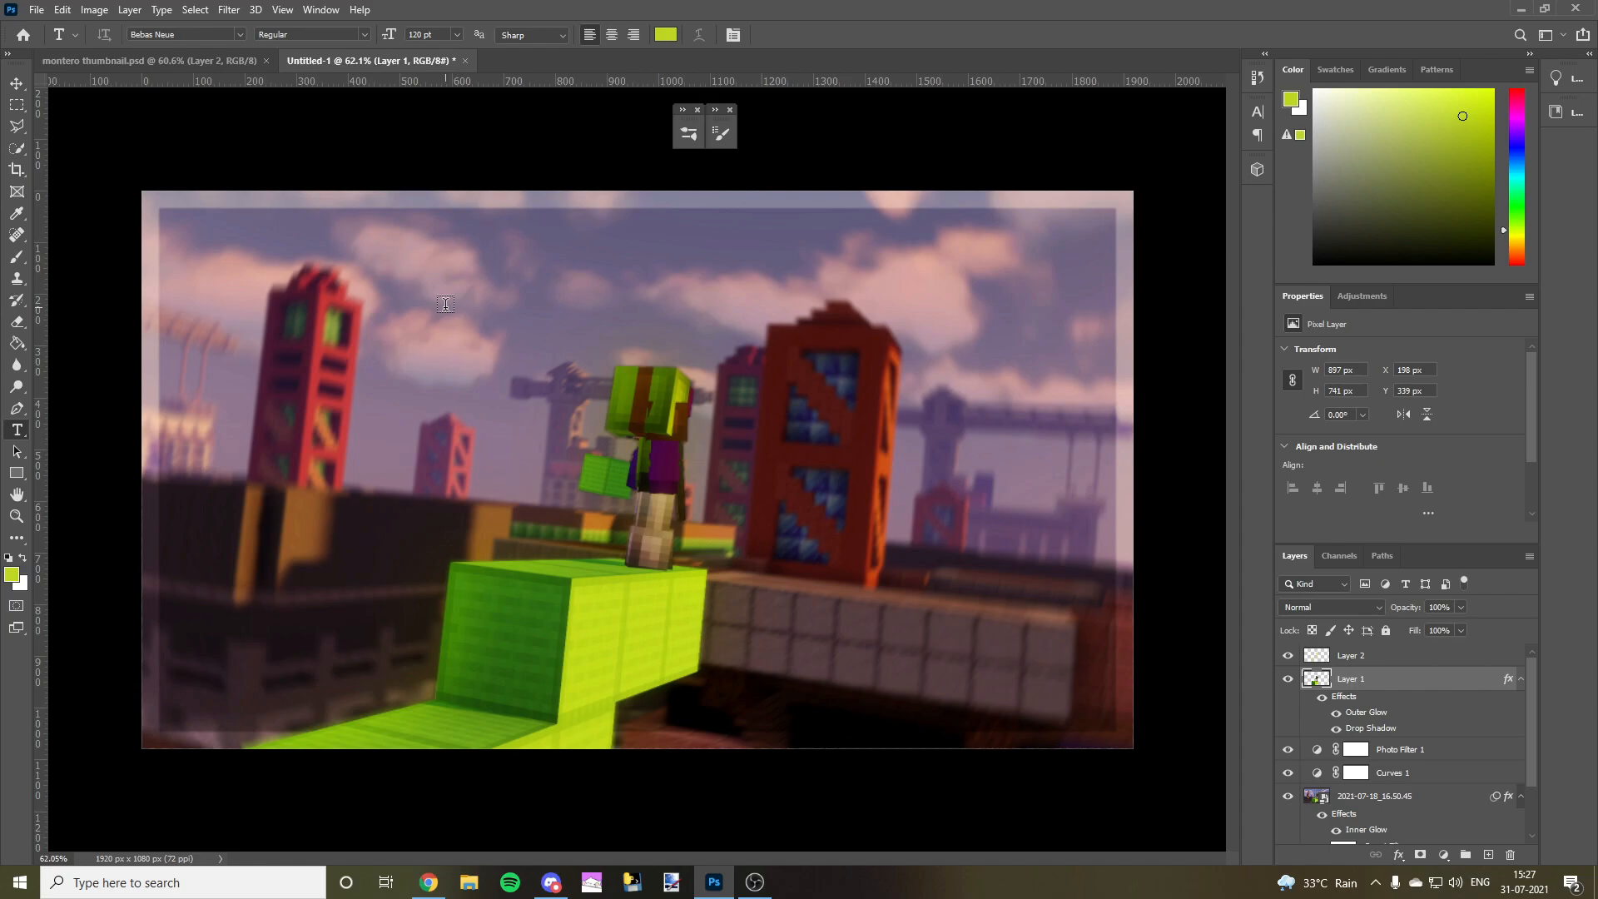
click(353, 335)
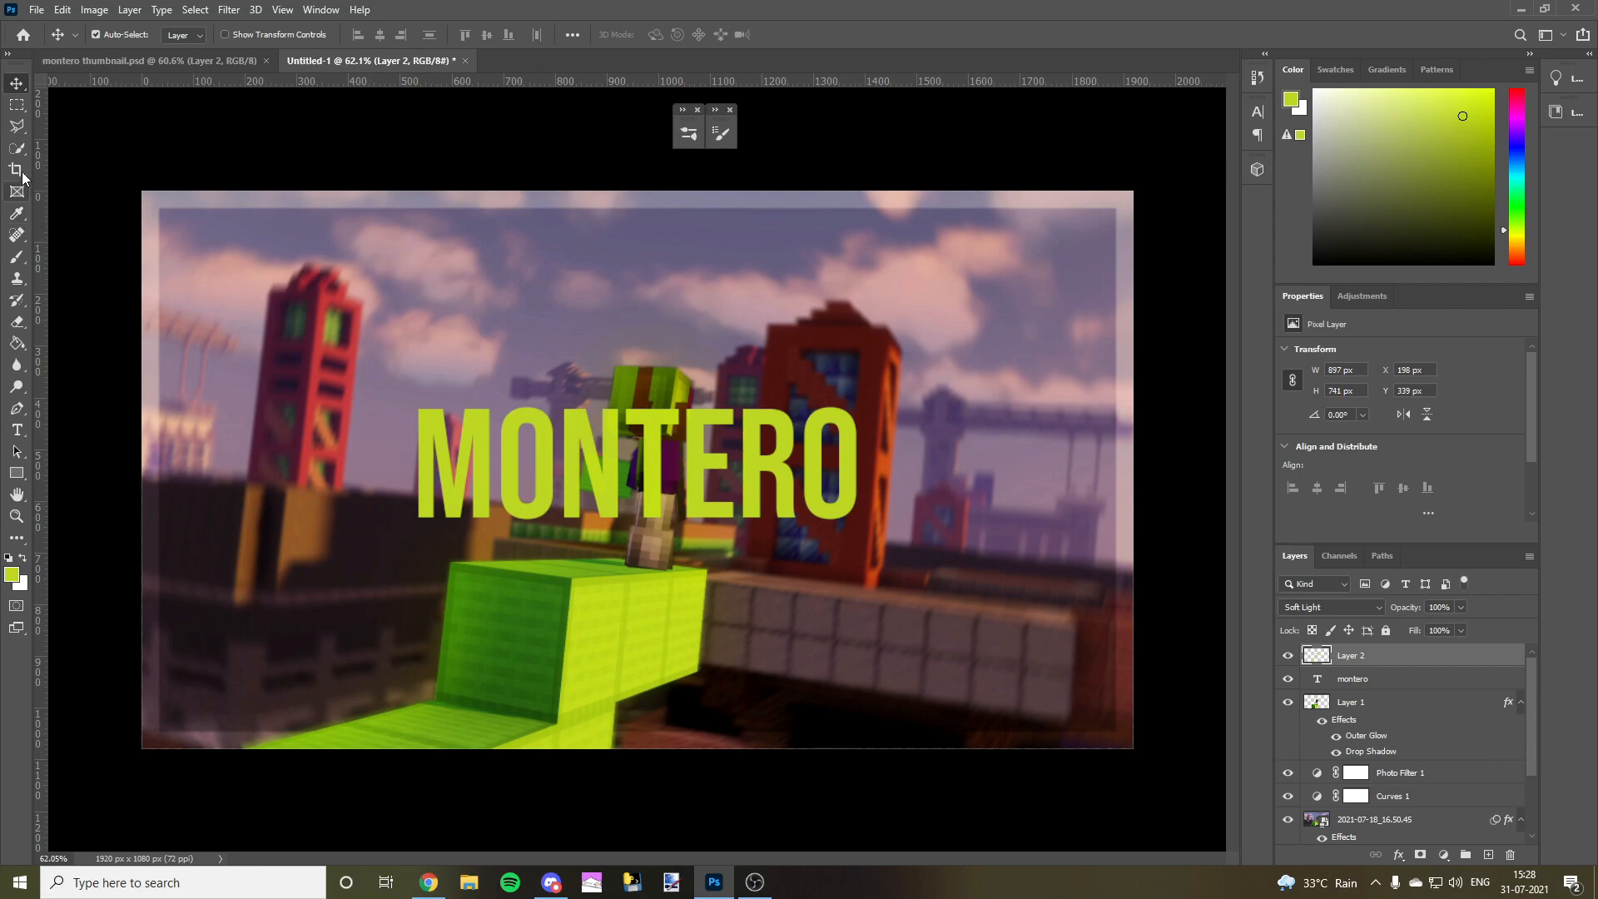
- Select the whole "montero" title text and set its font size to 500 pt
key(t)
click(756, 496)
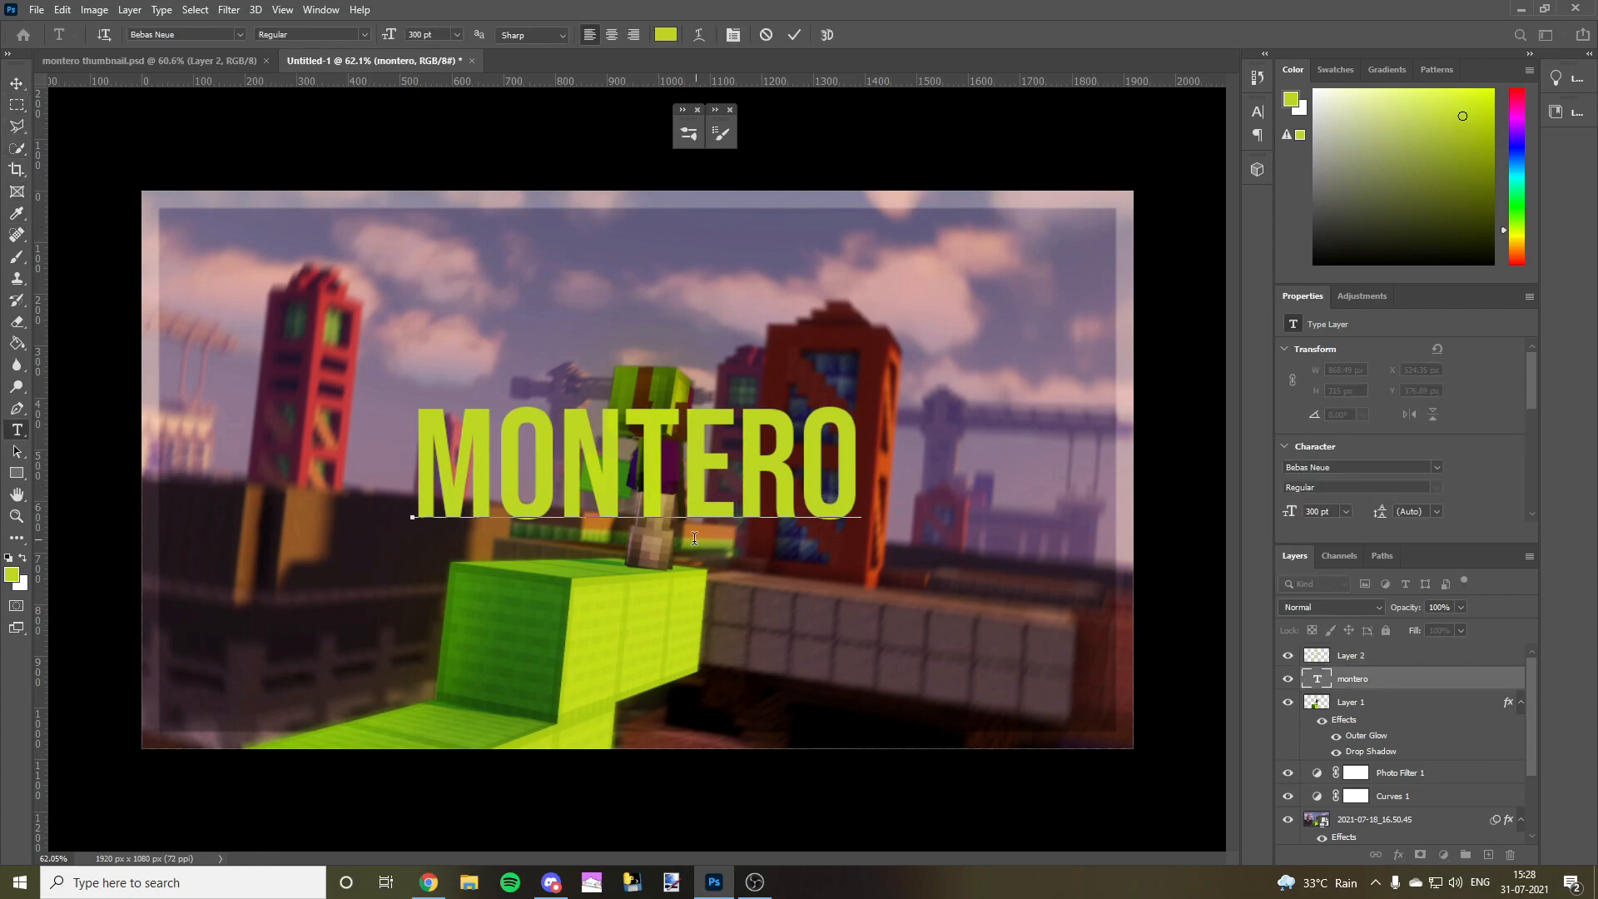
drag(884, 469, 457, 413)
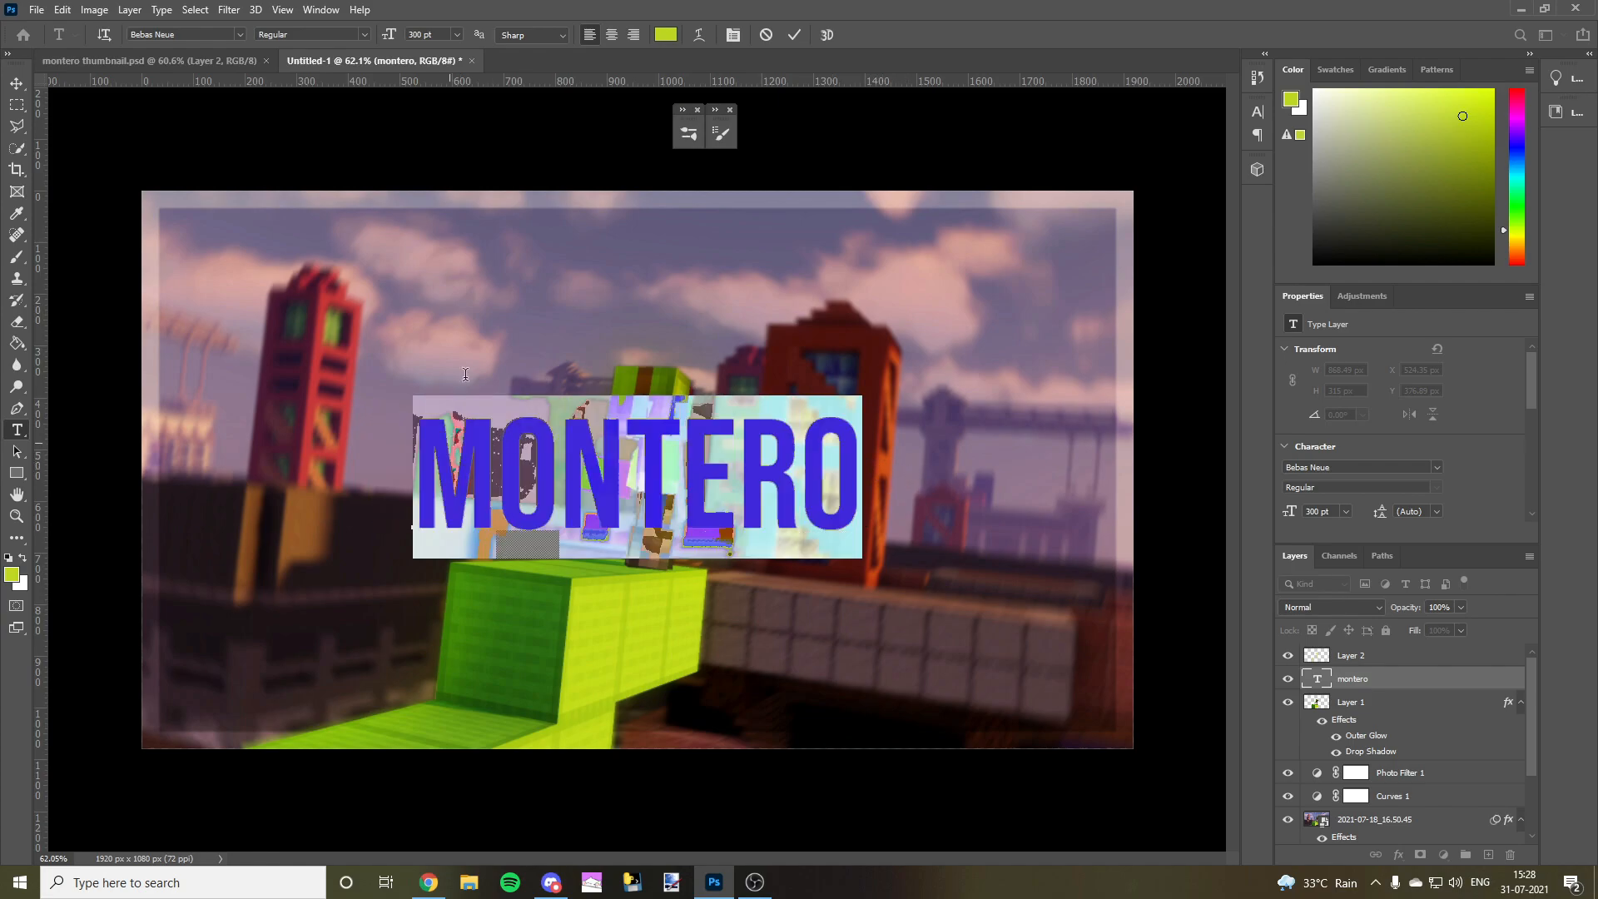
text(5)
key(Return)
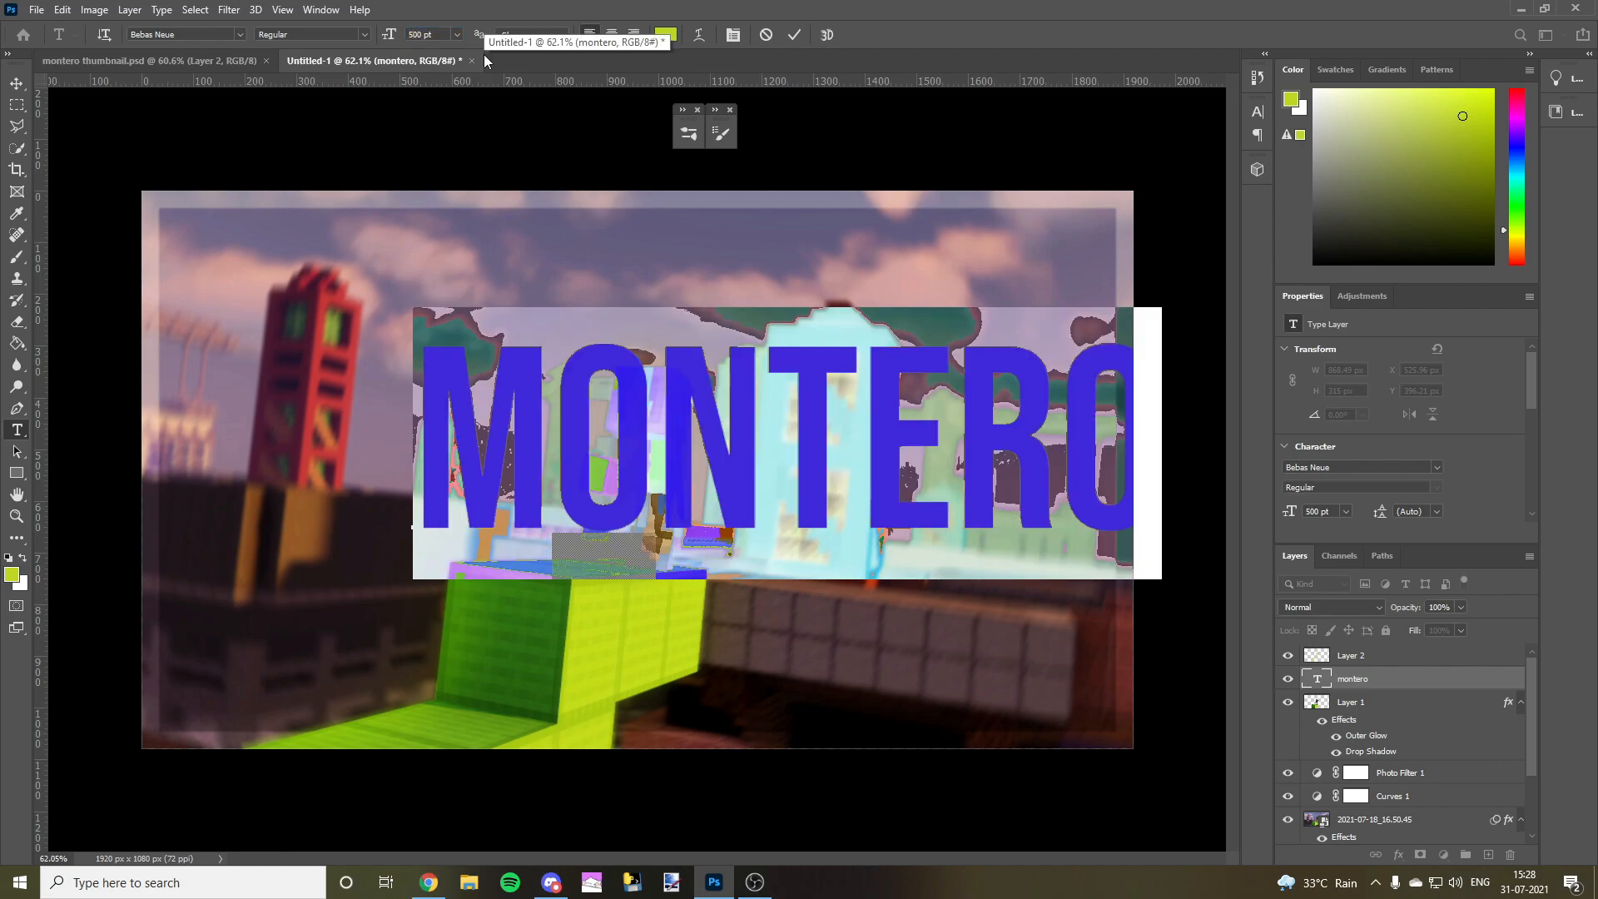
- Move the title to the middle of the image and place its layer directly below Layer 1, behind the character
click(12, 82)
drag(941, 472, 842, 502)
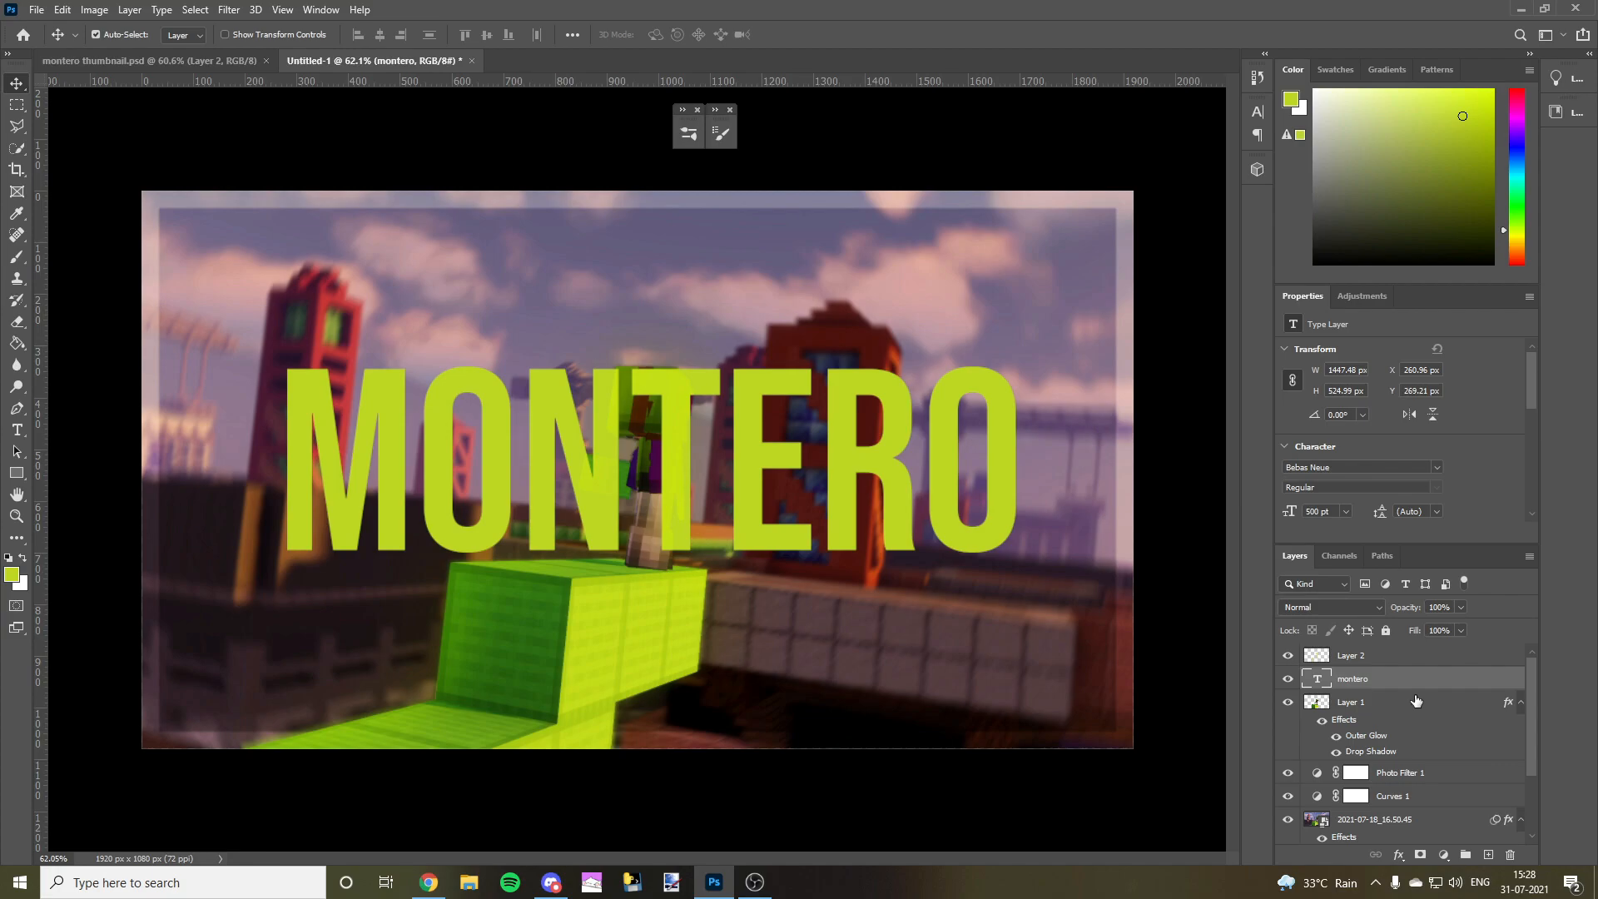
drag(1411, 680, 1412, 760)
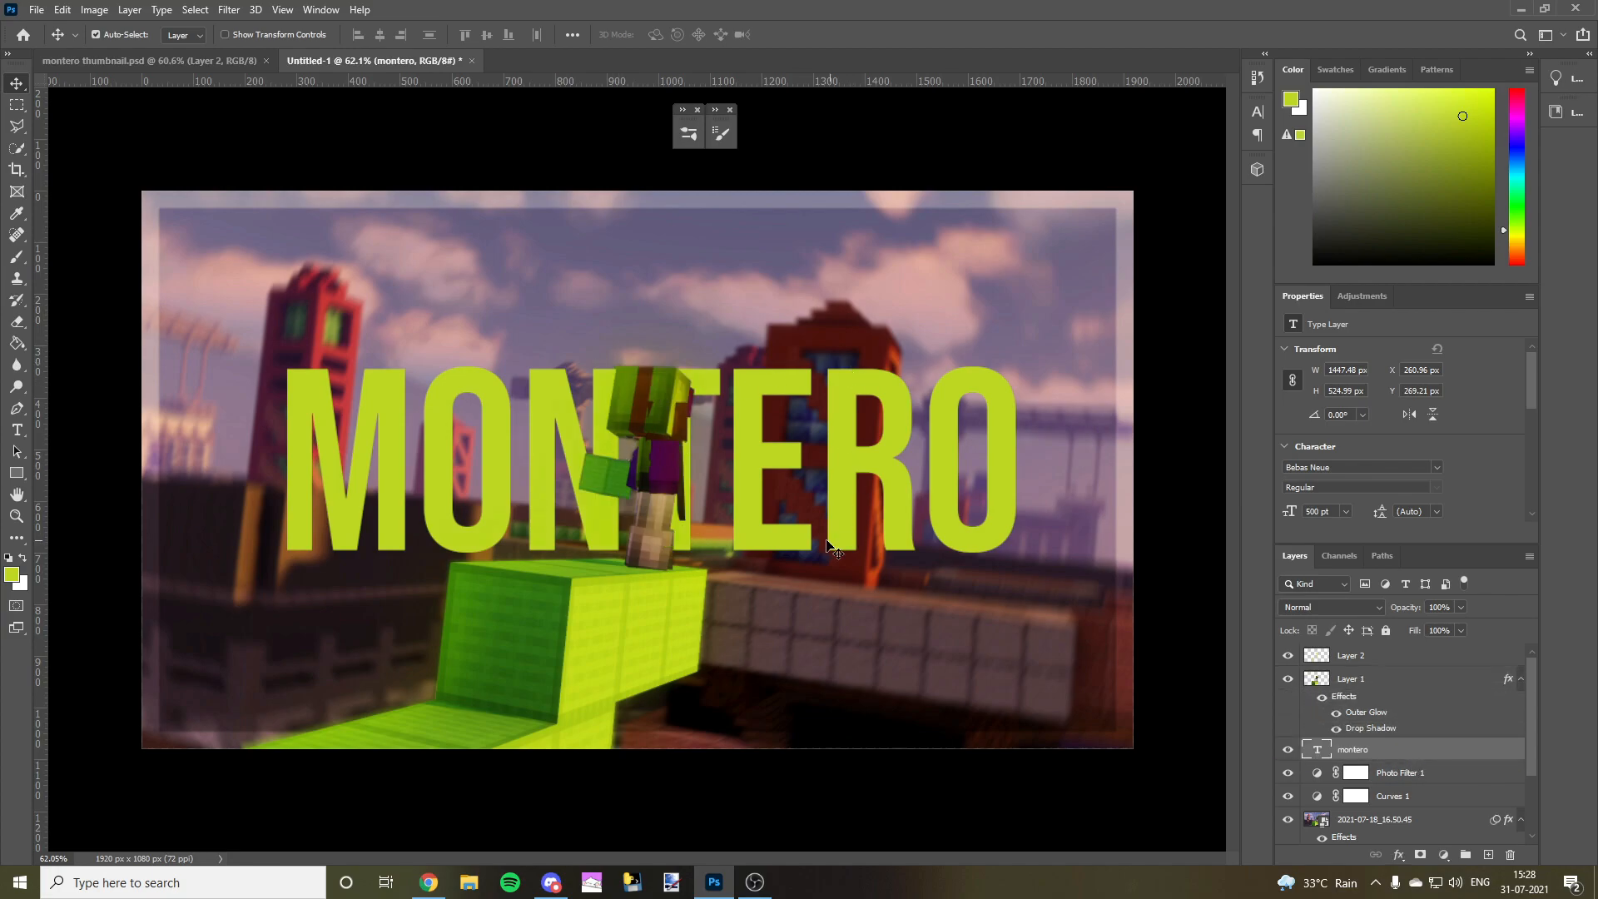
key(ctrl+t)
drag(1039, 323, 1065, 371)
mouse_move(909, 491)
mouse_down()
mouse_move(936, 478)
mouse_move(913, 487)
mouse_up()
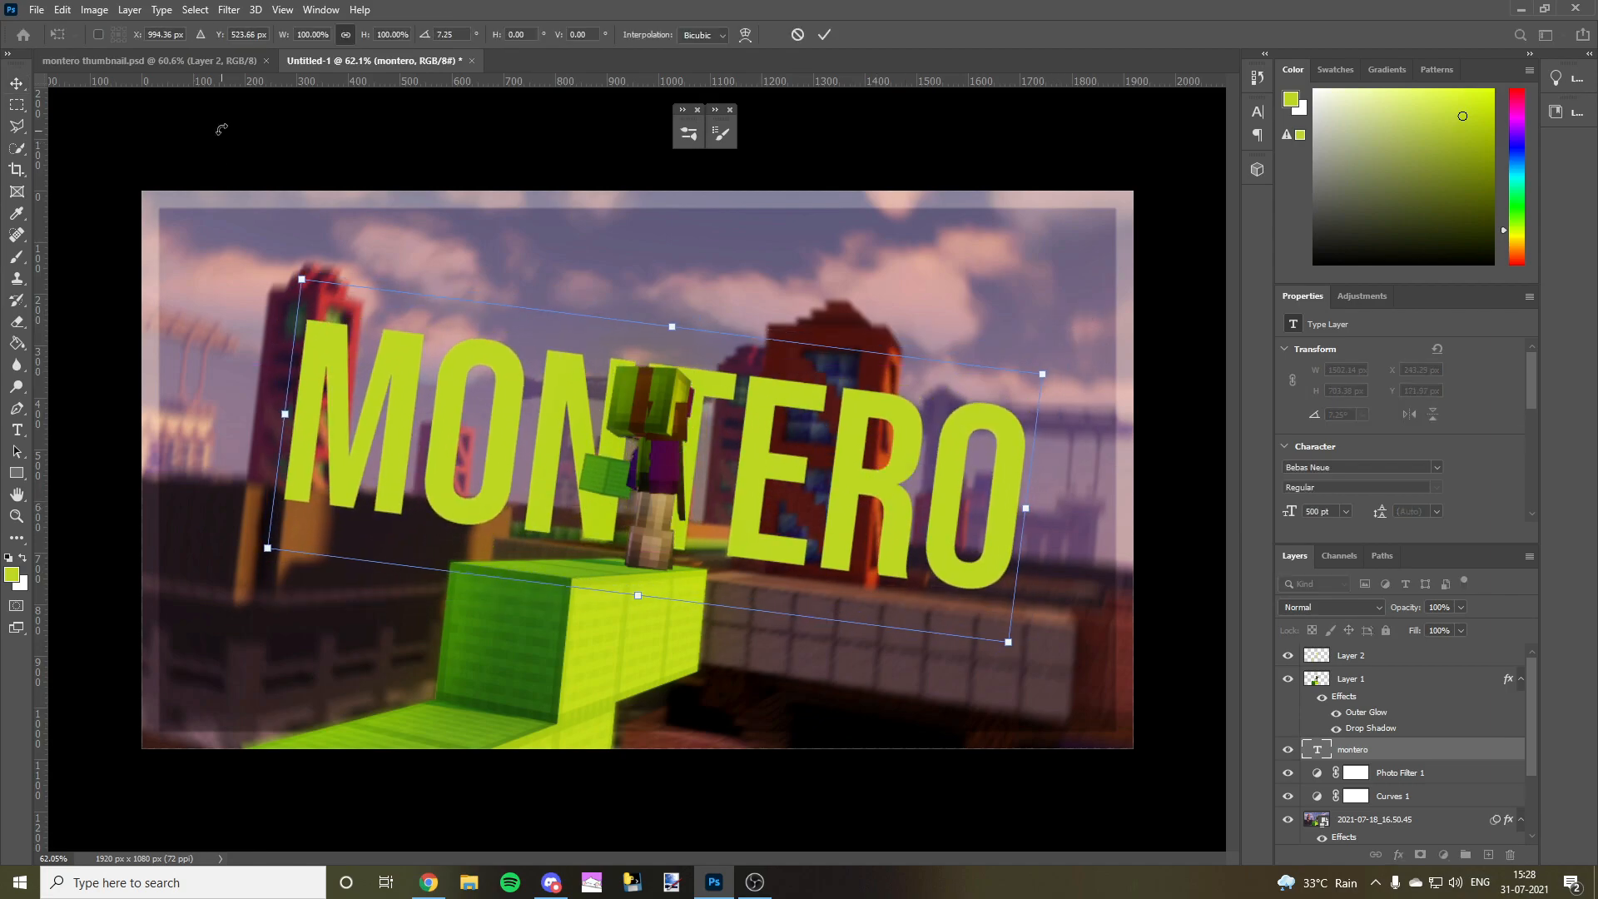
click(208, 60)
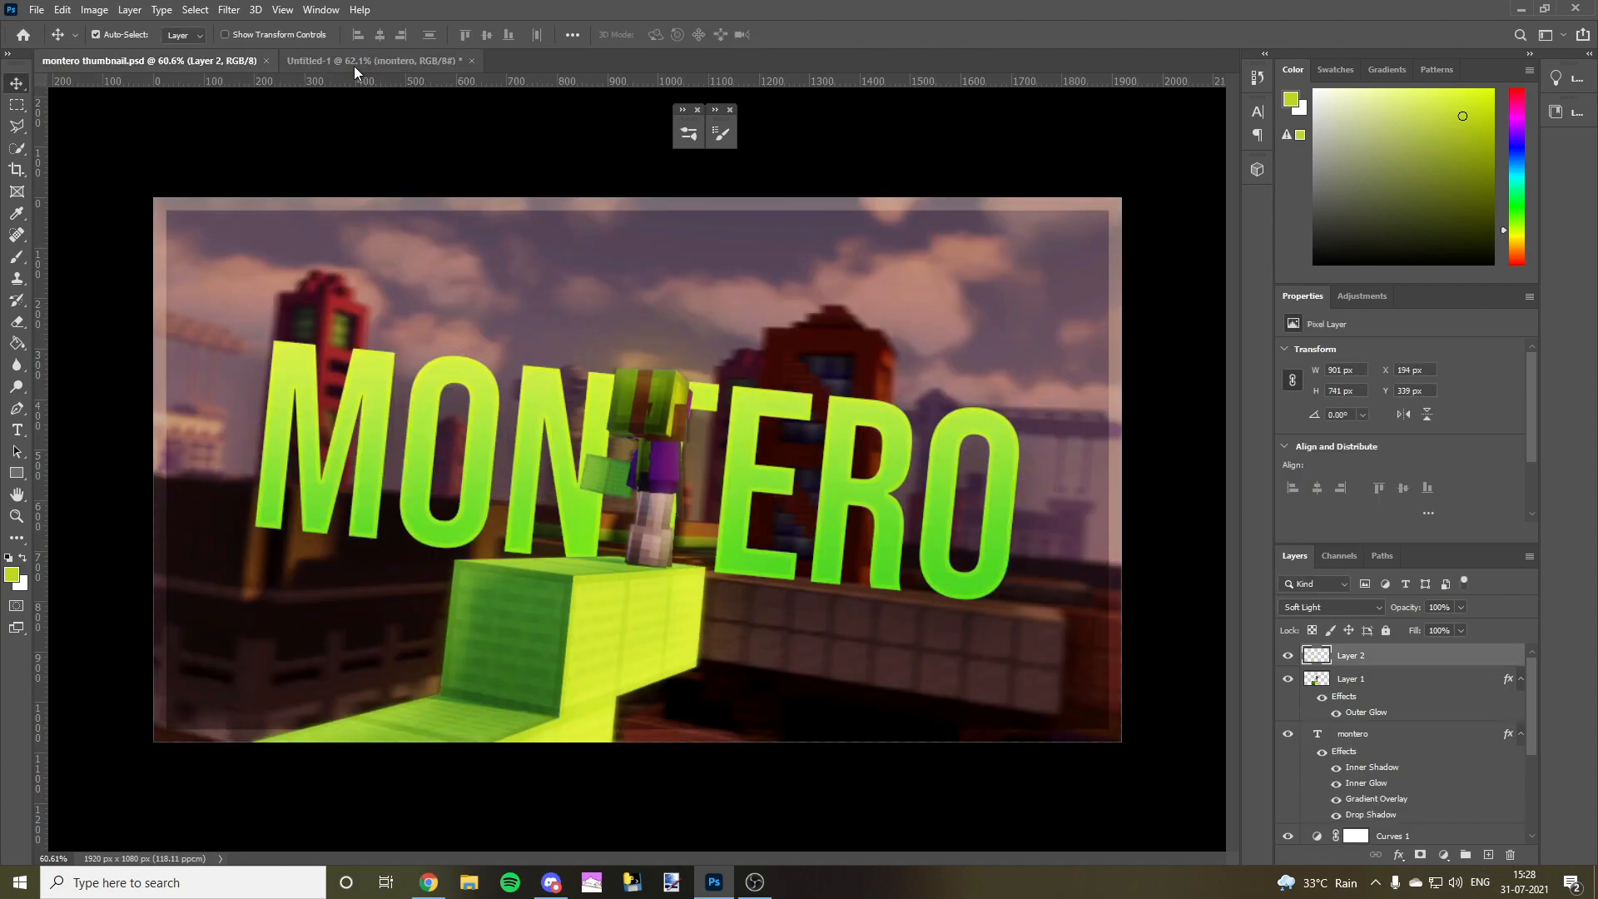
click(354, 63)
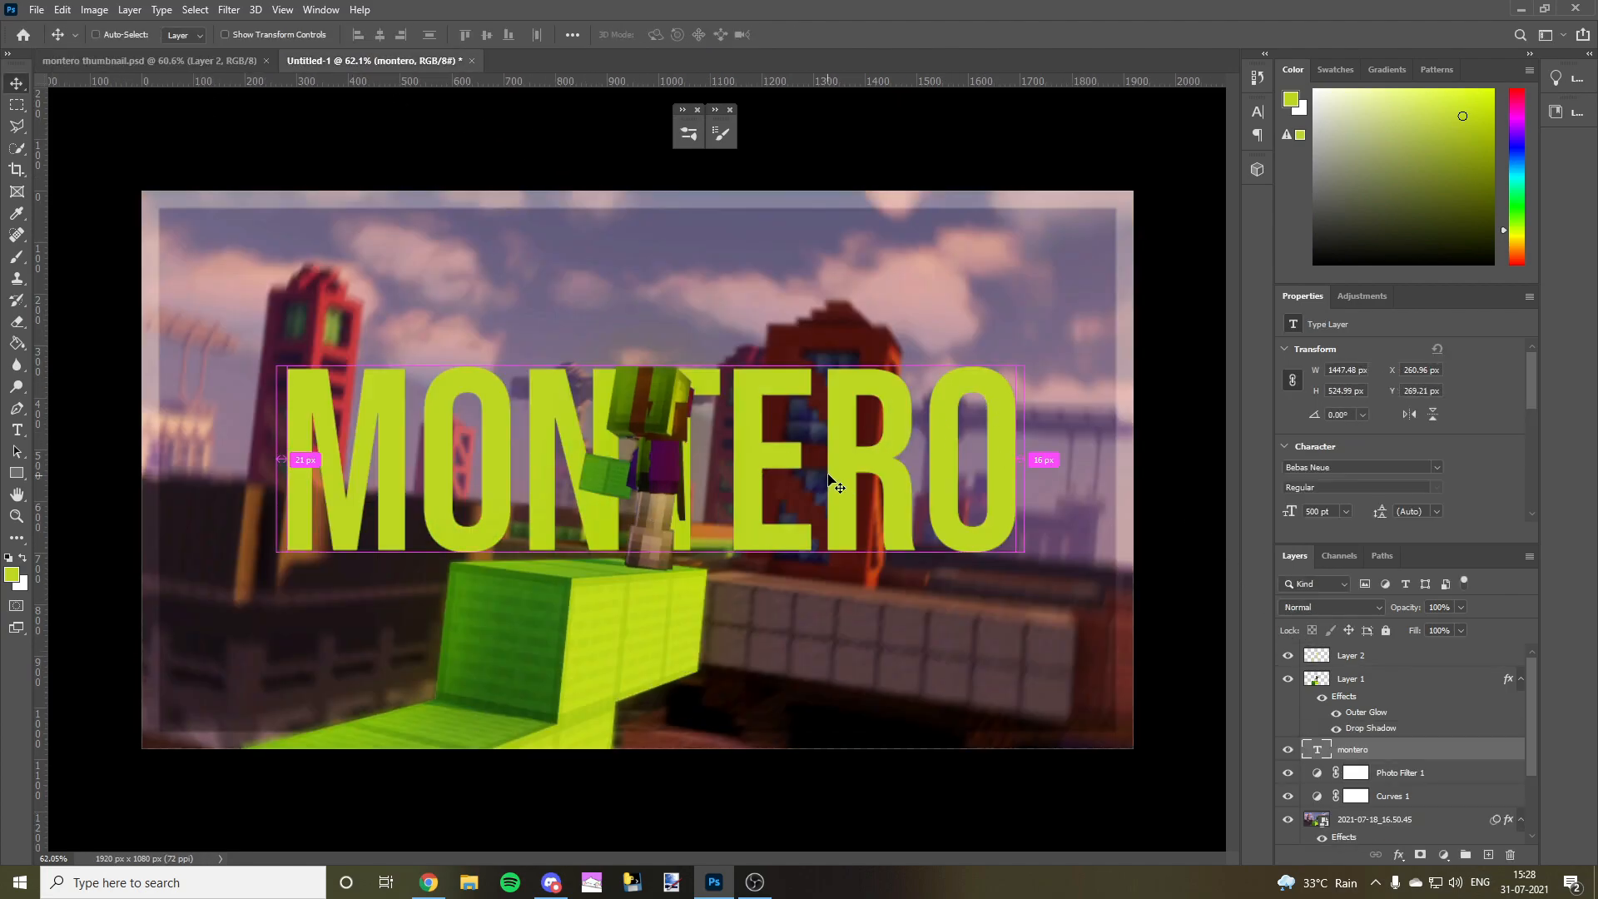
- Rotate the montero title 8.67° clockwise, reposition it slightly behind the character, and apply the transform
key(ctrl+t)
drag(1044, 315, 1062, 377)
drag(754, 515, 761, 519)
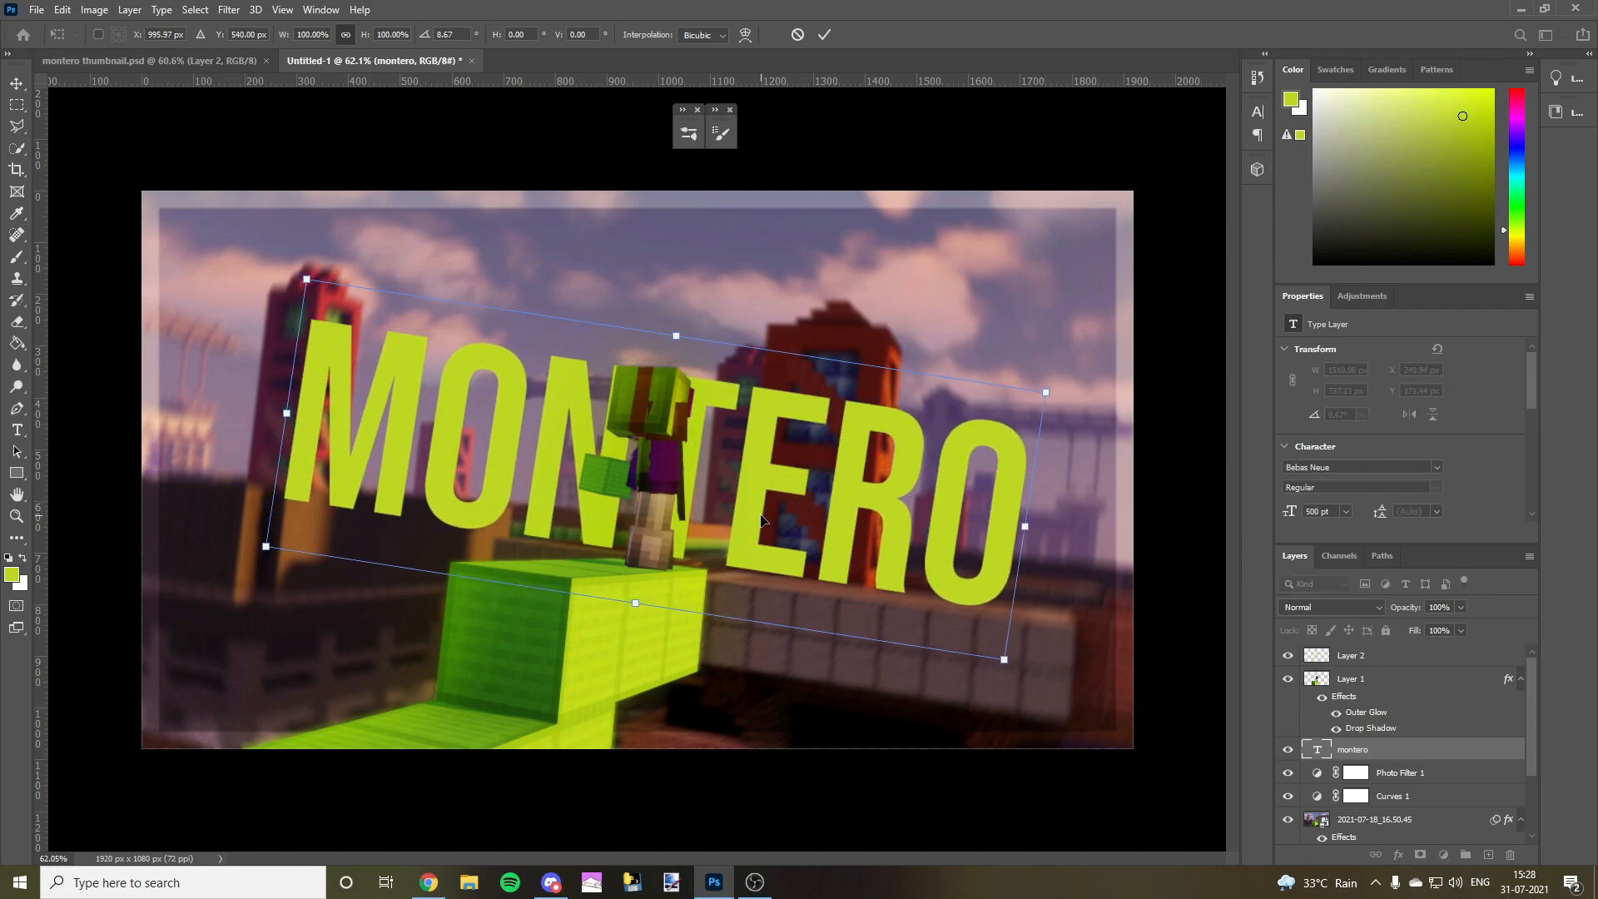
key(Return)
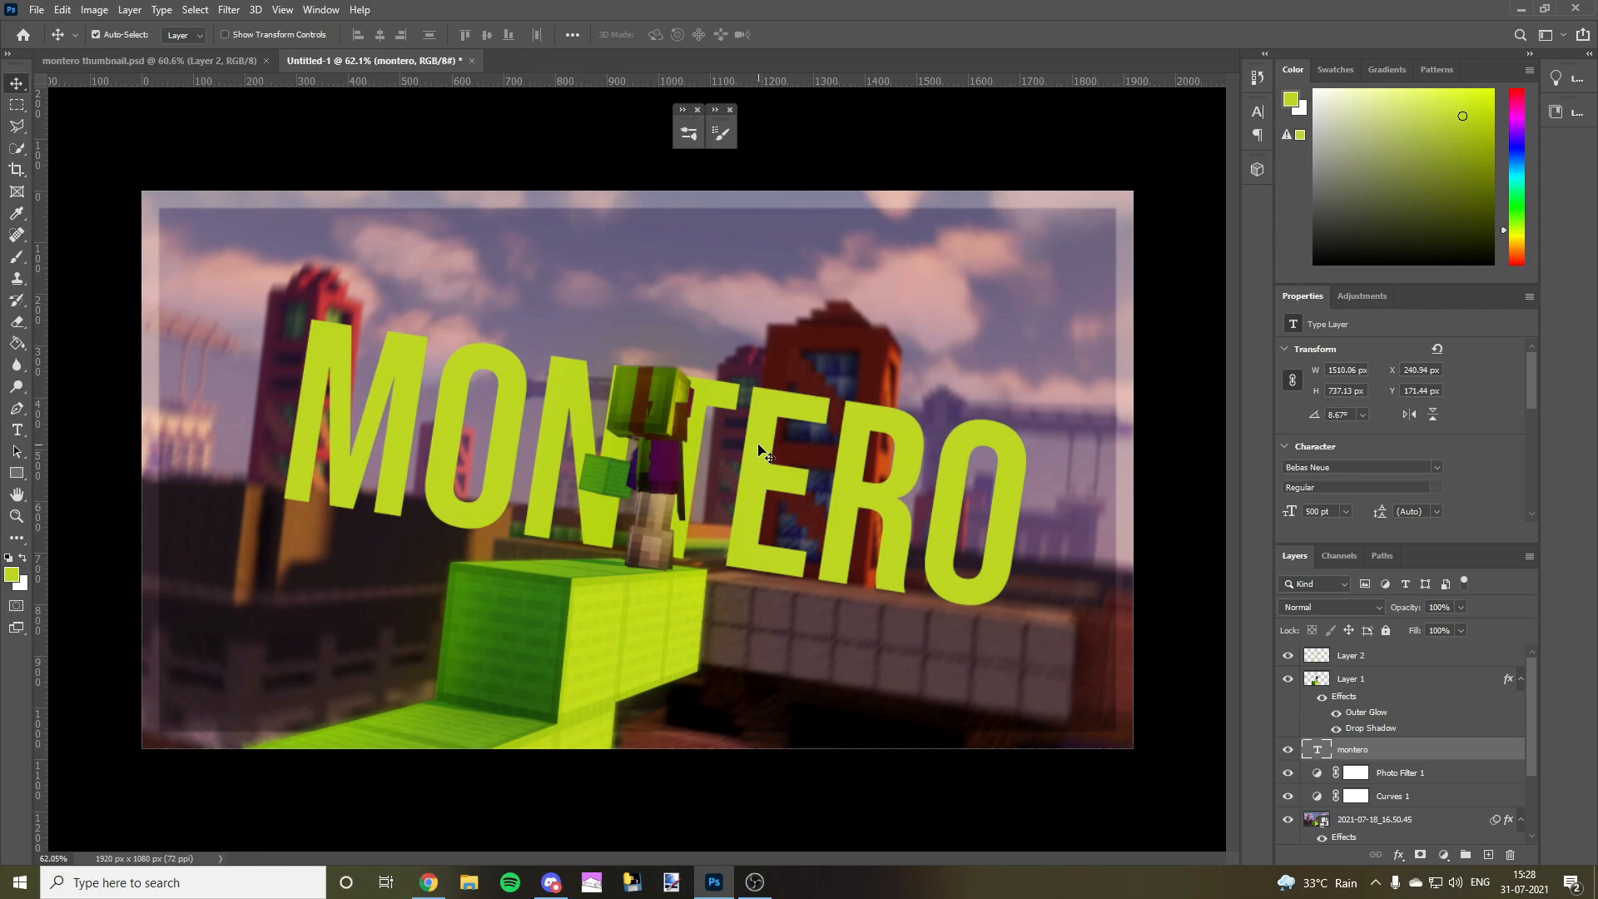
- Add a Gradient Overlay to the montero text layer and set its first colour stop to yellow-green sampled from the lit block
double_click(1437, 751)
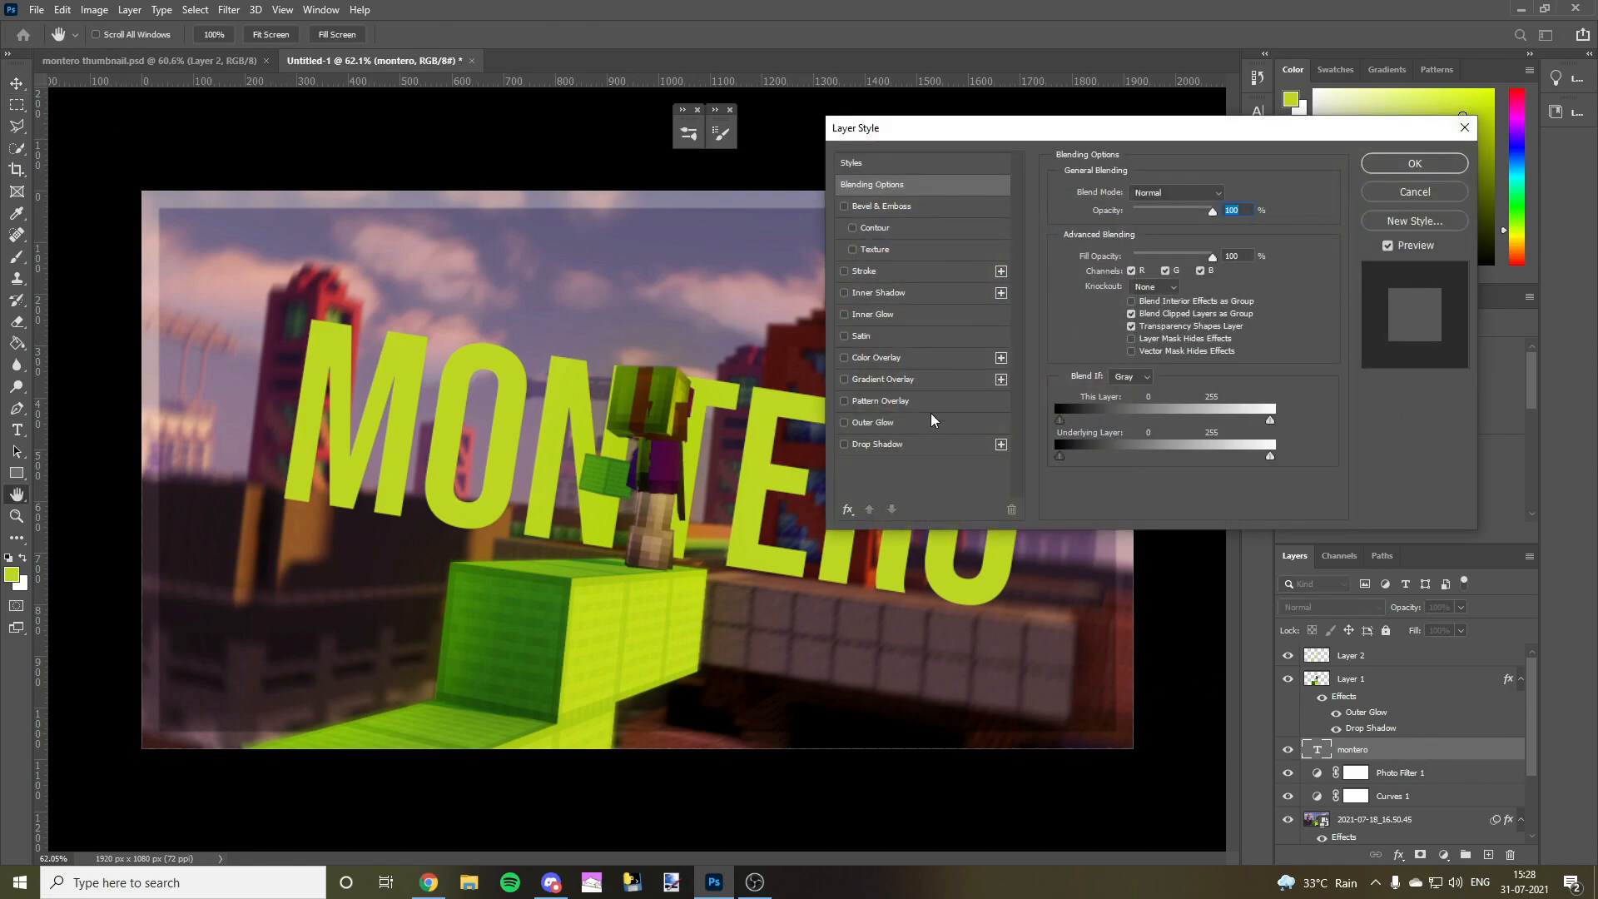
click(845, 381)
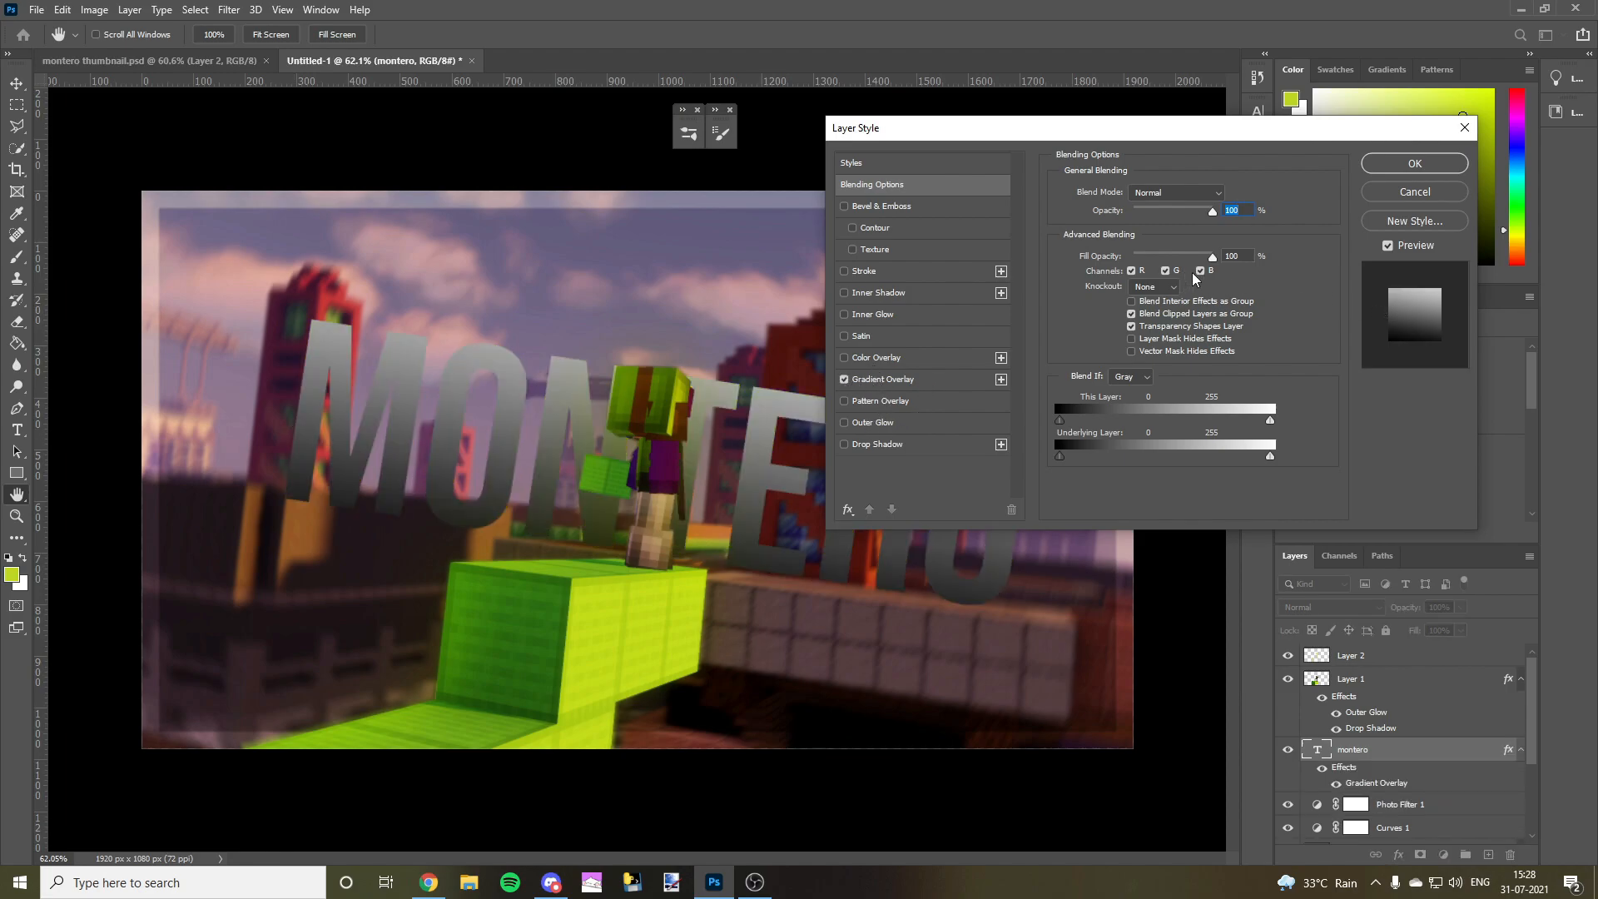
click(874, 380)
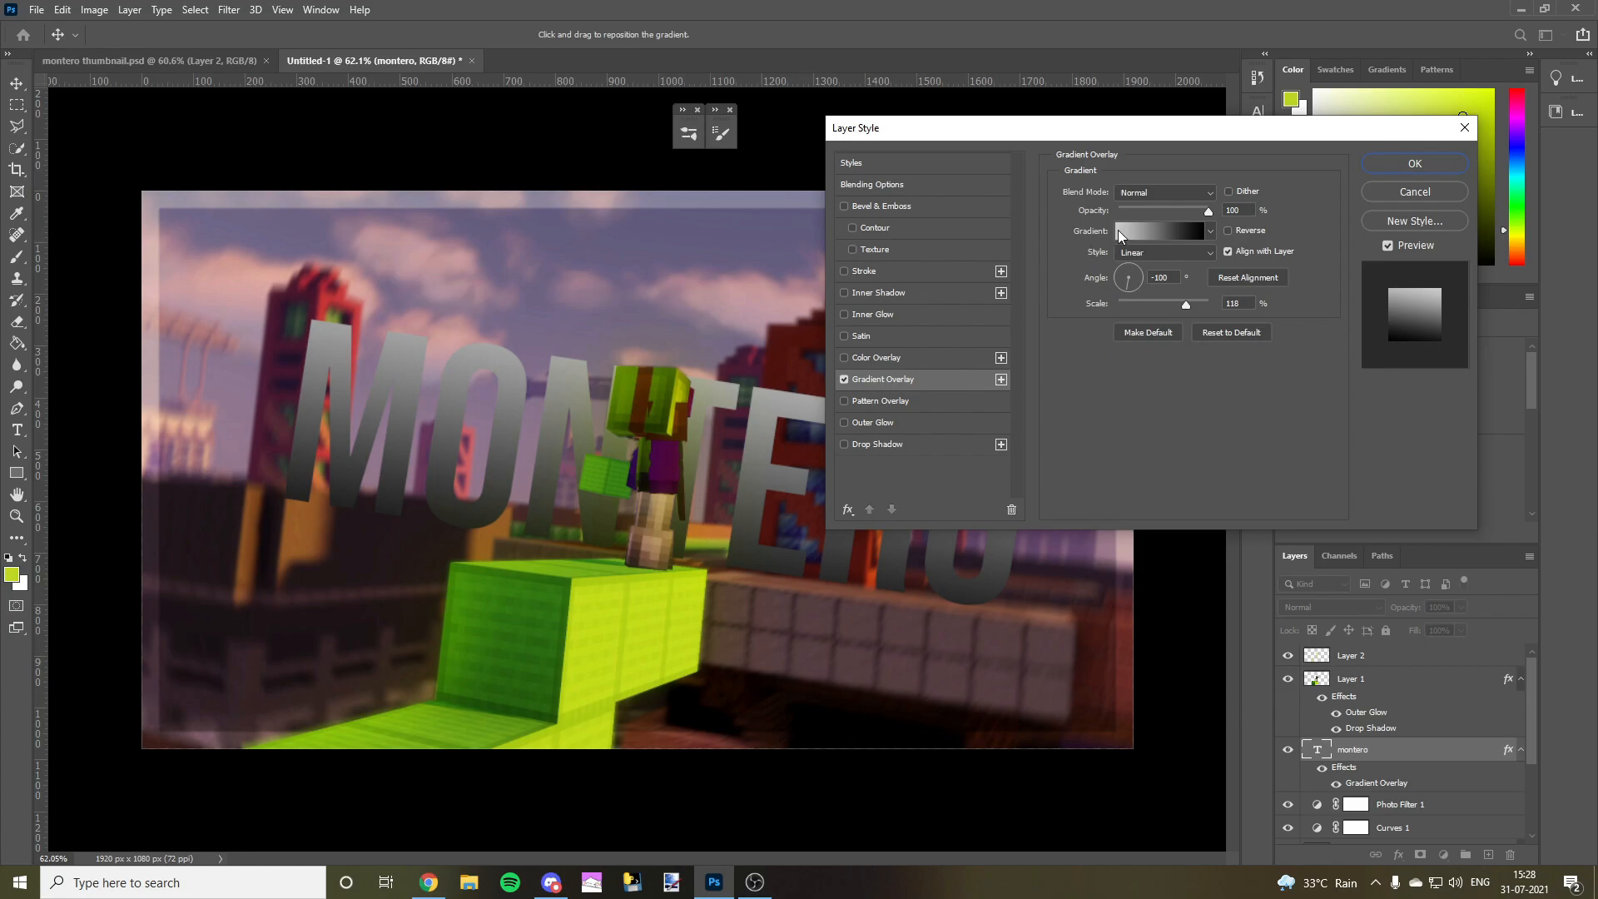
click(1119, 231)
double_click(94, 489)
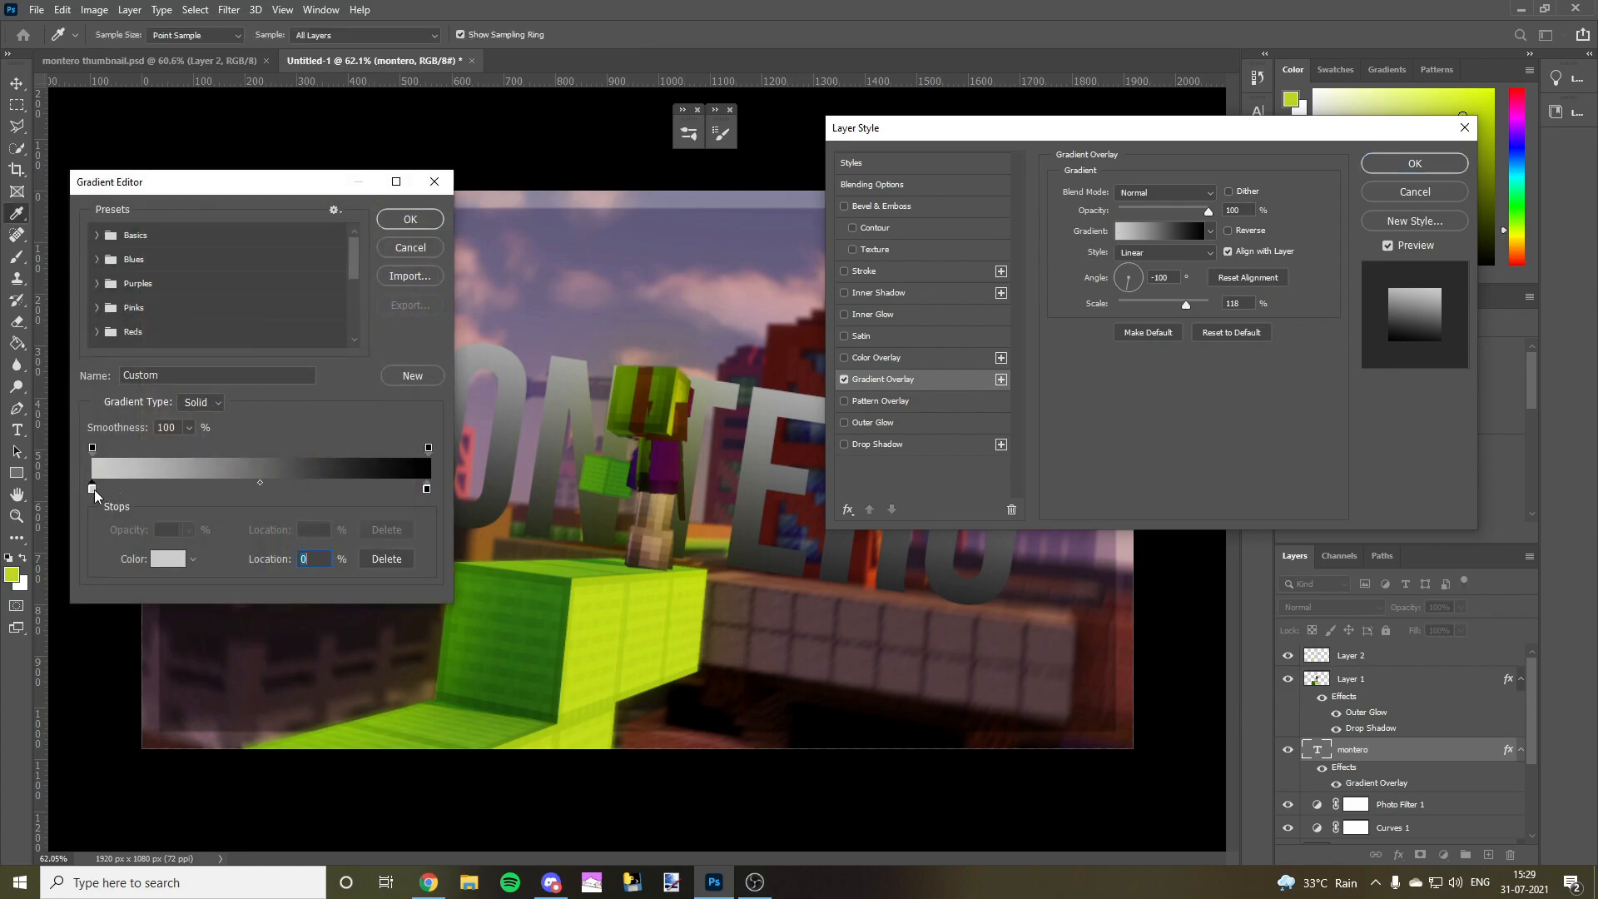
click(655, 635)
key(Return)
- Set the gradient's end colour stop to the green 10a121 and apply the Gradient Overlay to the title
double_click(427, 488)
click(938, 525)
drag(1115, 621, 1120, 513)
click(1241, 491)
double_click(426, 489)
click(1133, 638)
click(1132, 616)
drag(1122, 644, 1122, 631)
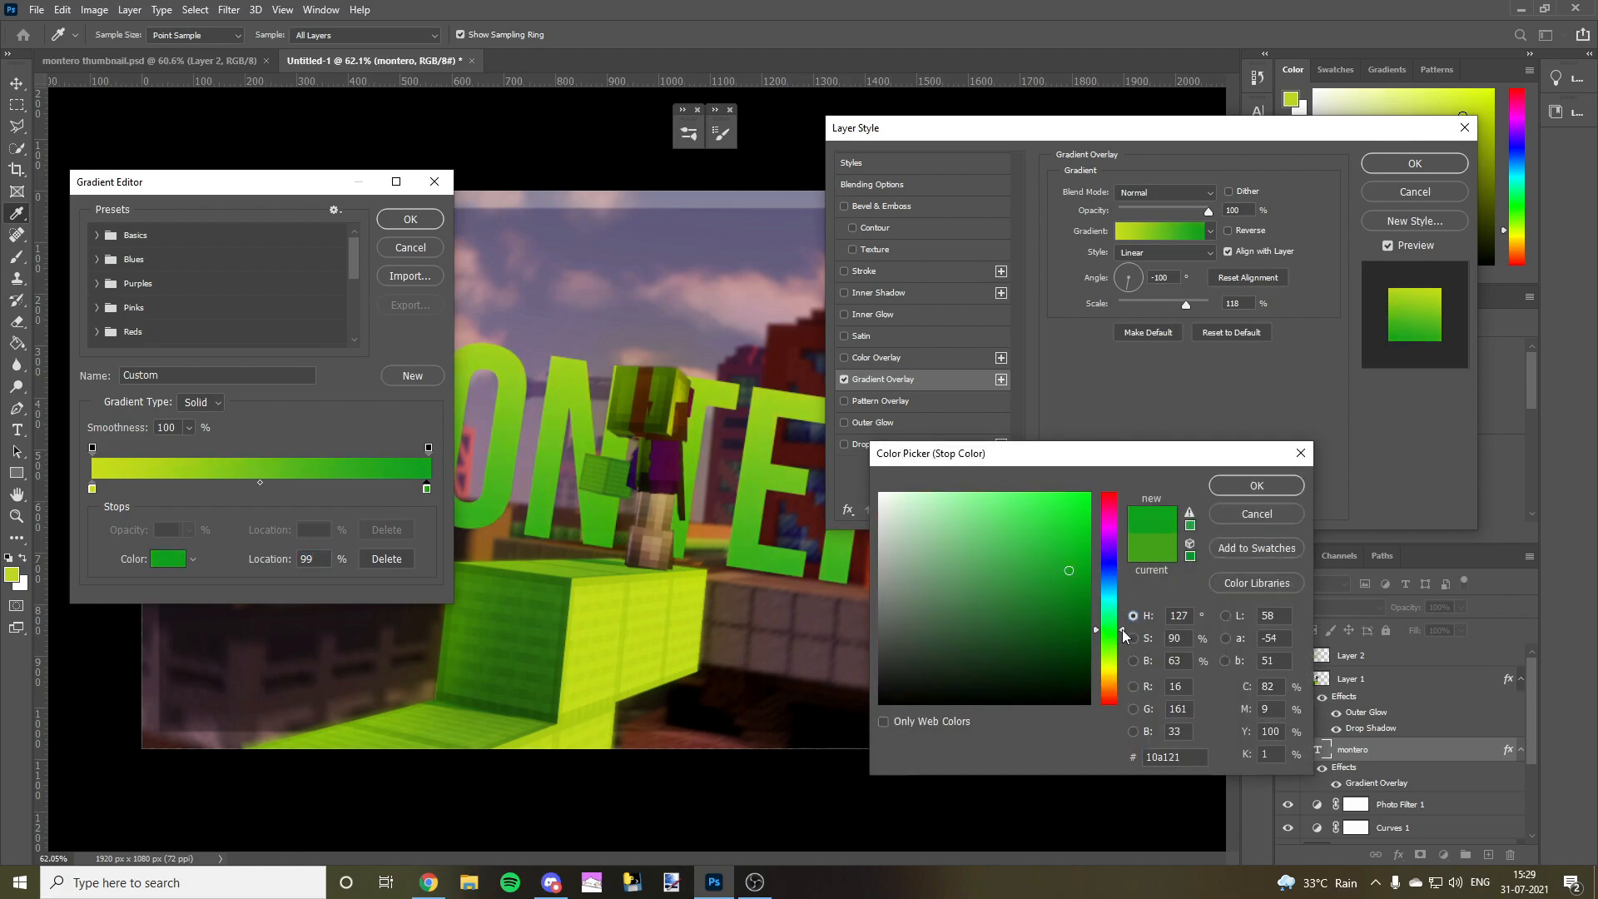
click(1272, 486)
click(411, 219)
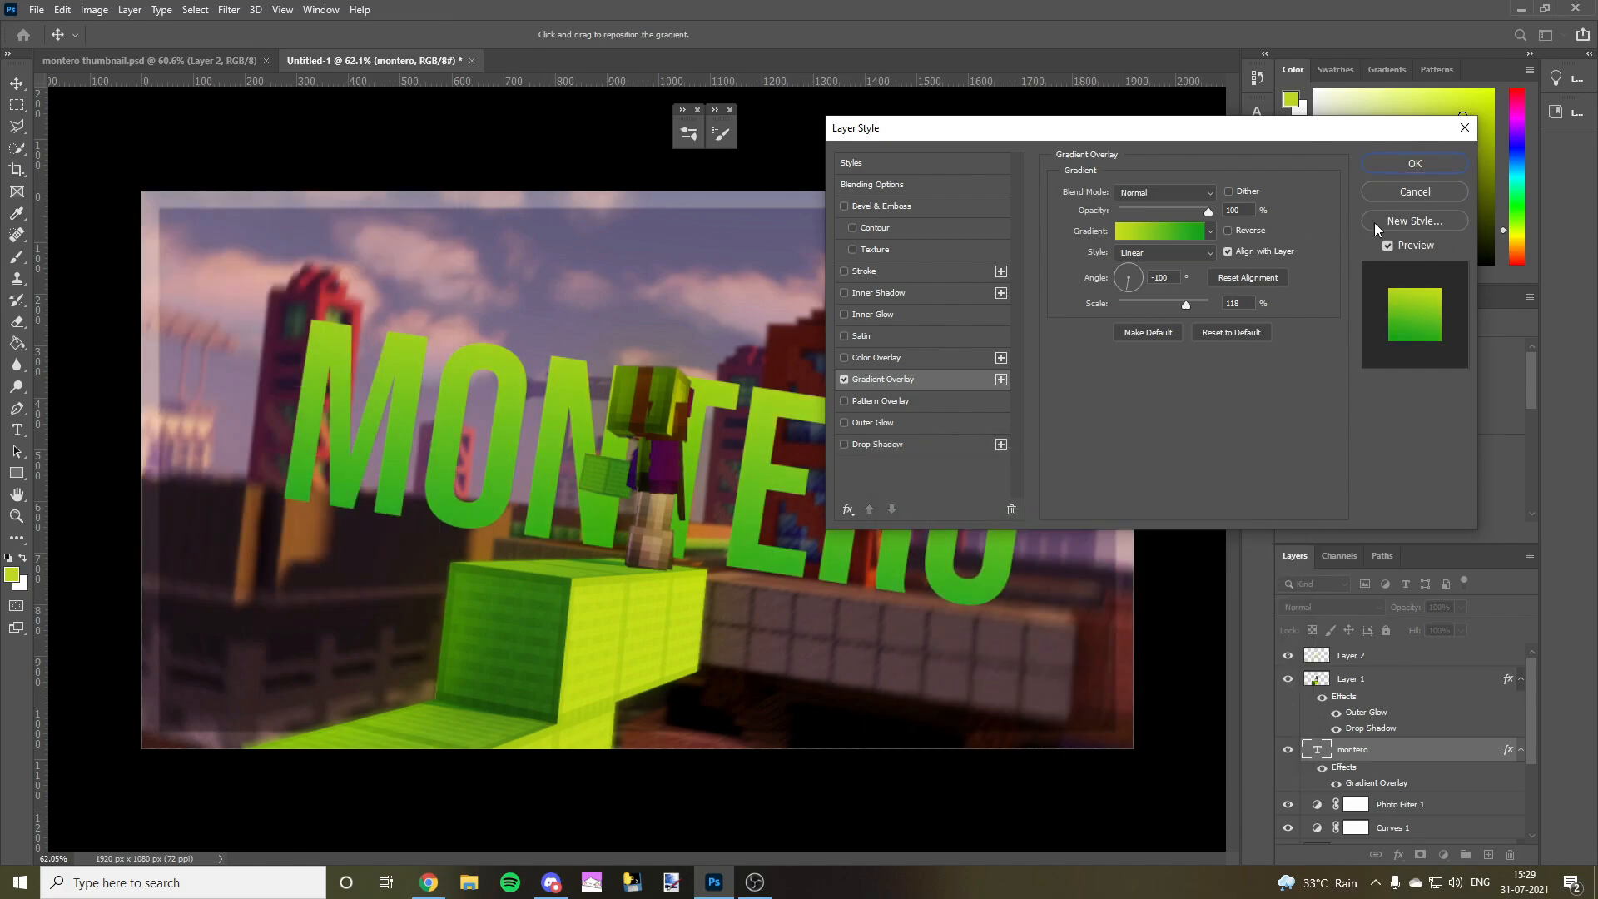
click(1421, 163)
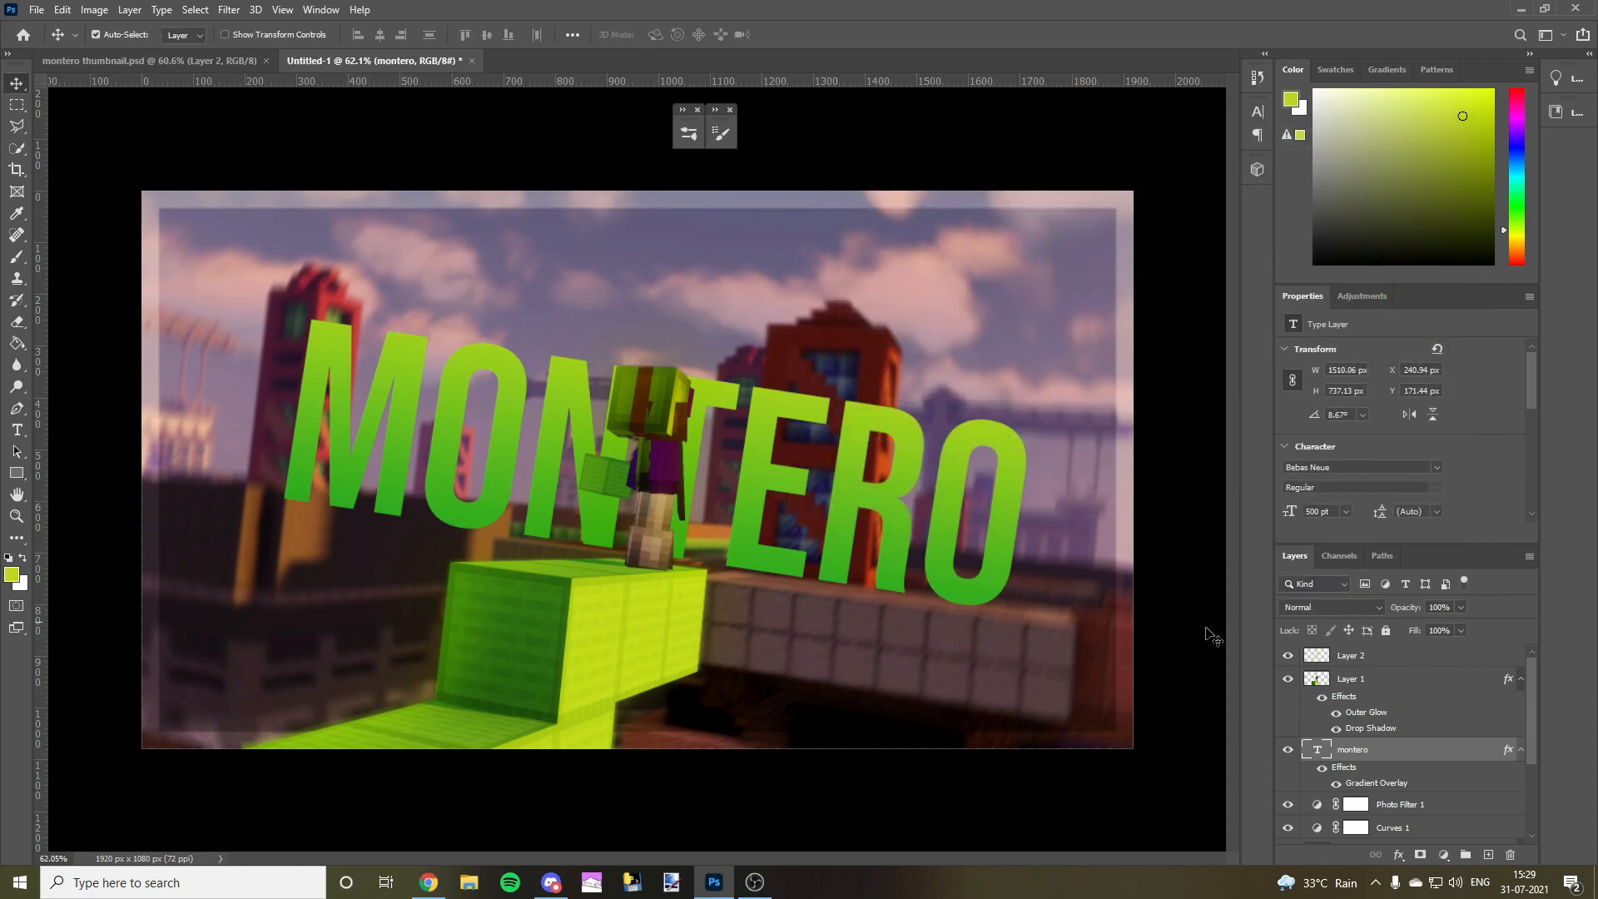
- Set the title's Gradient Overlay angle to about -76° and apply the layer style
double_click(1390, 753)
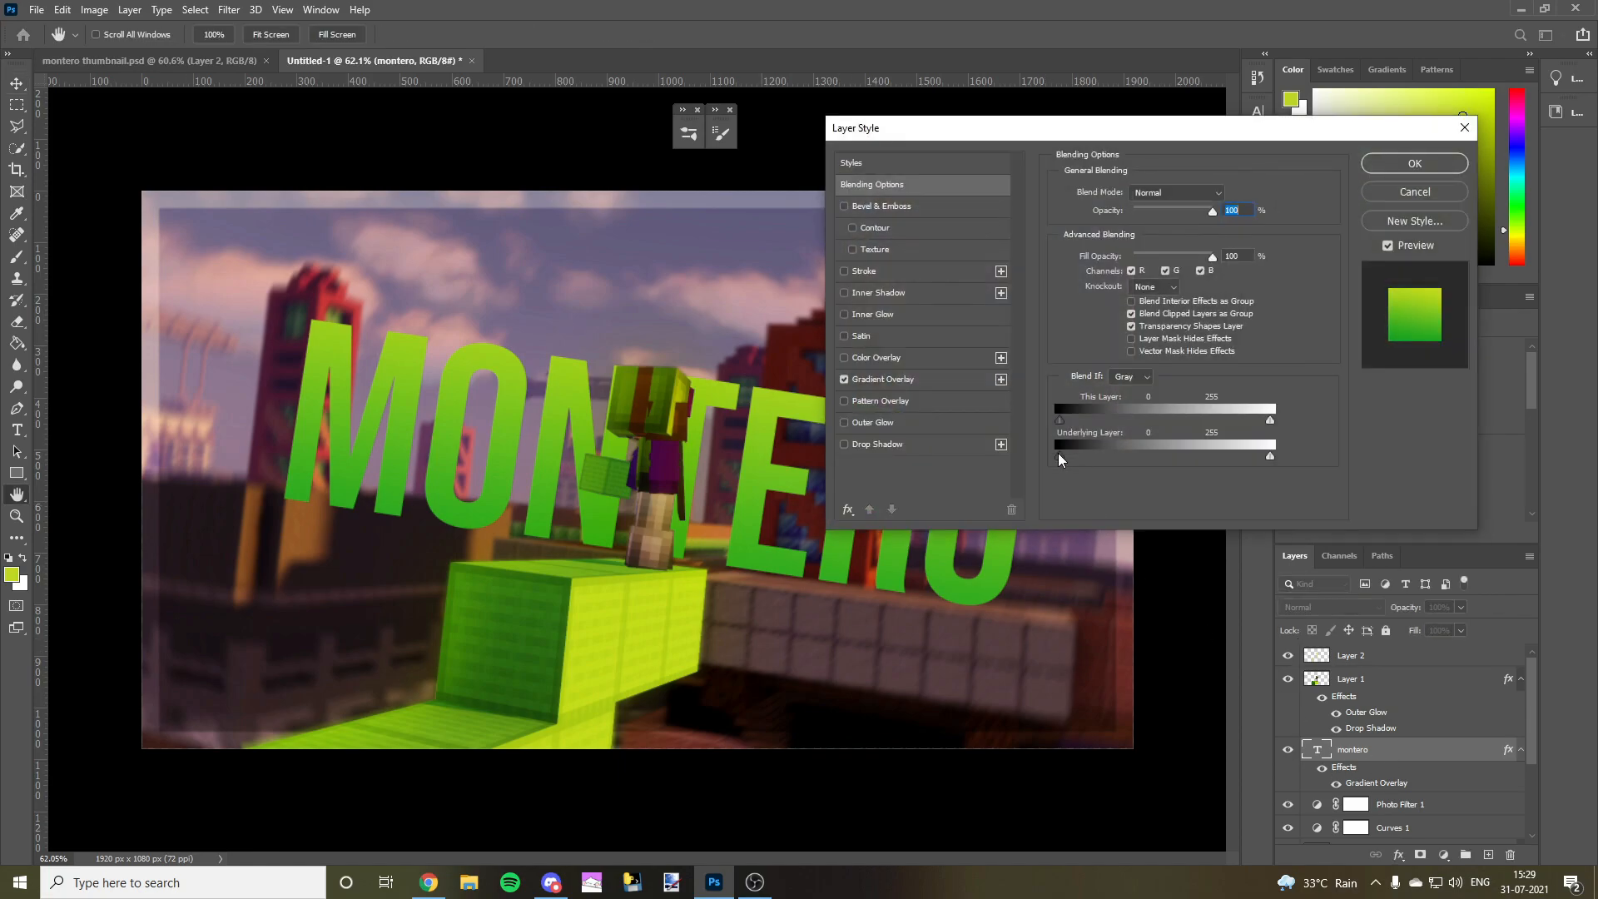
click(897, 380)
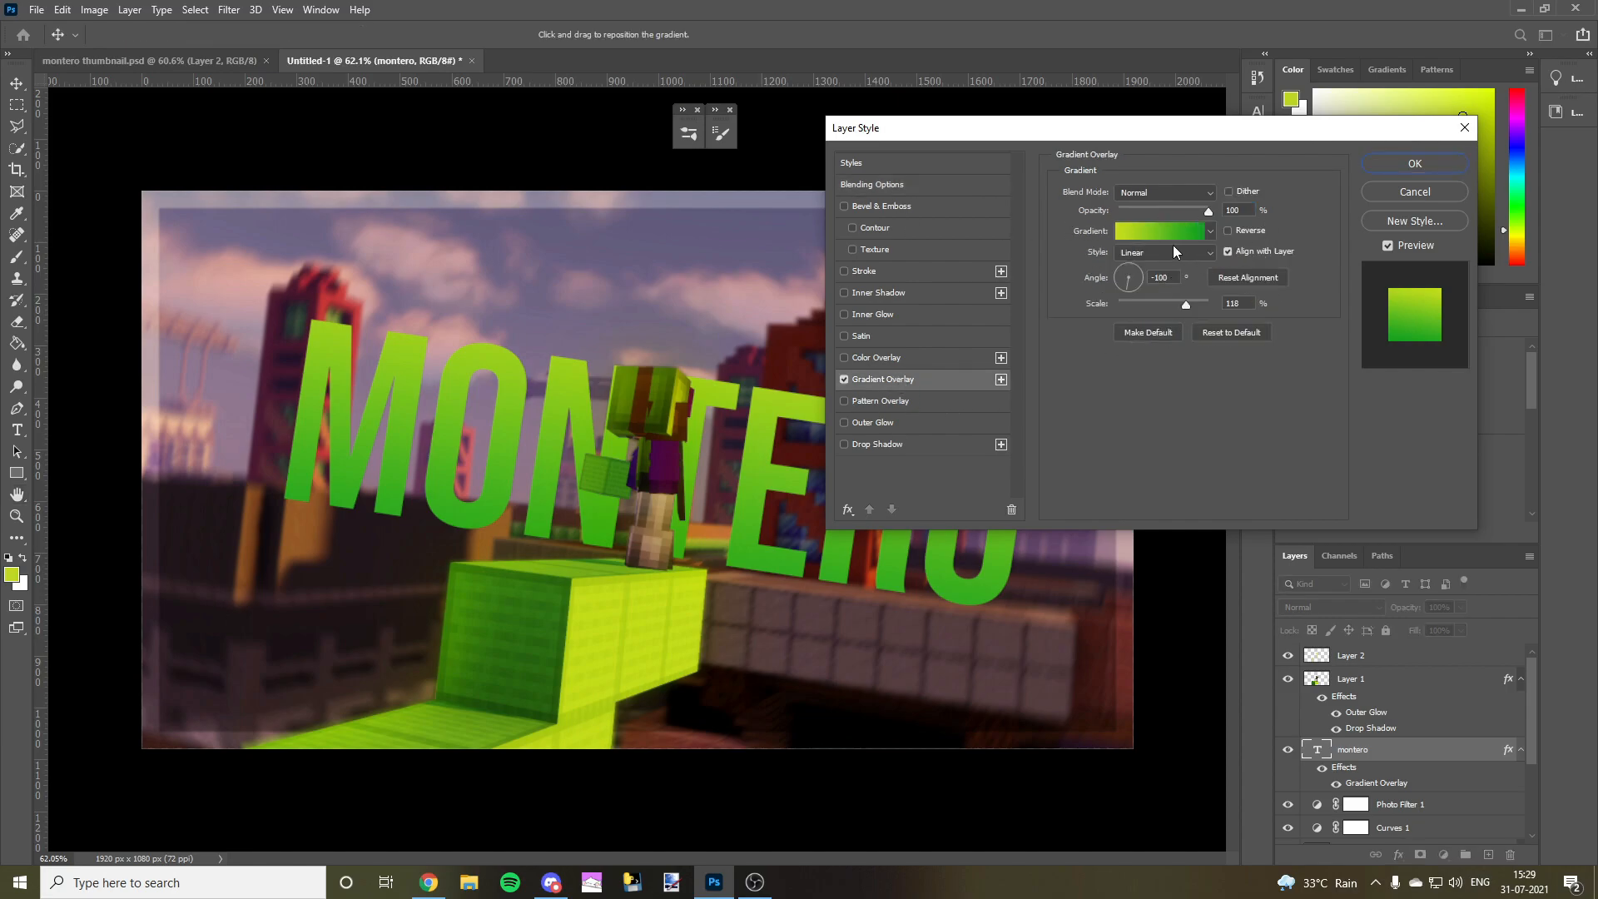
drag(1130, 284, 1130, 282)
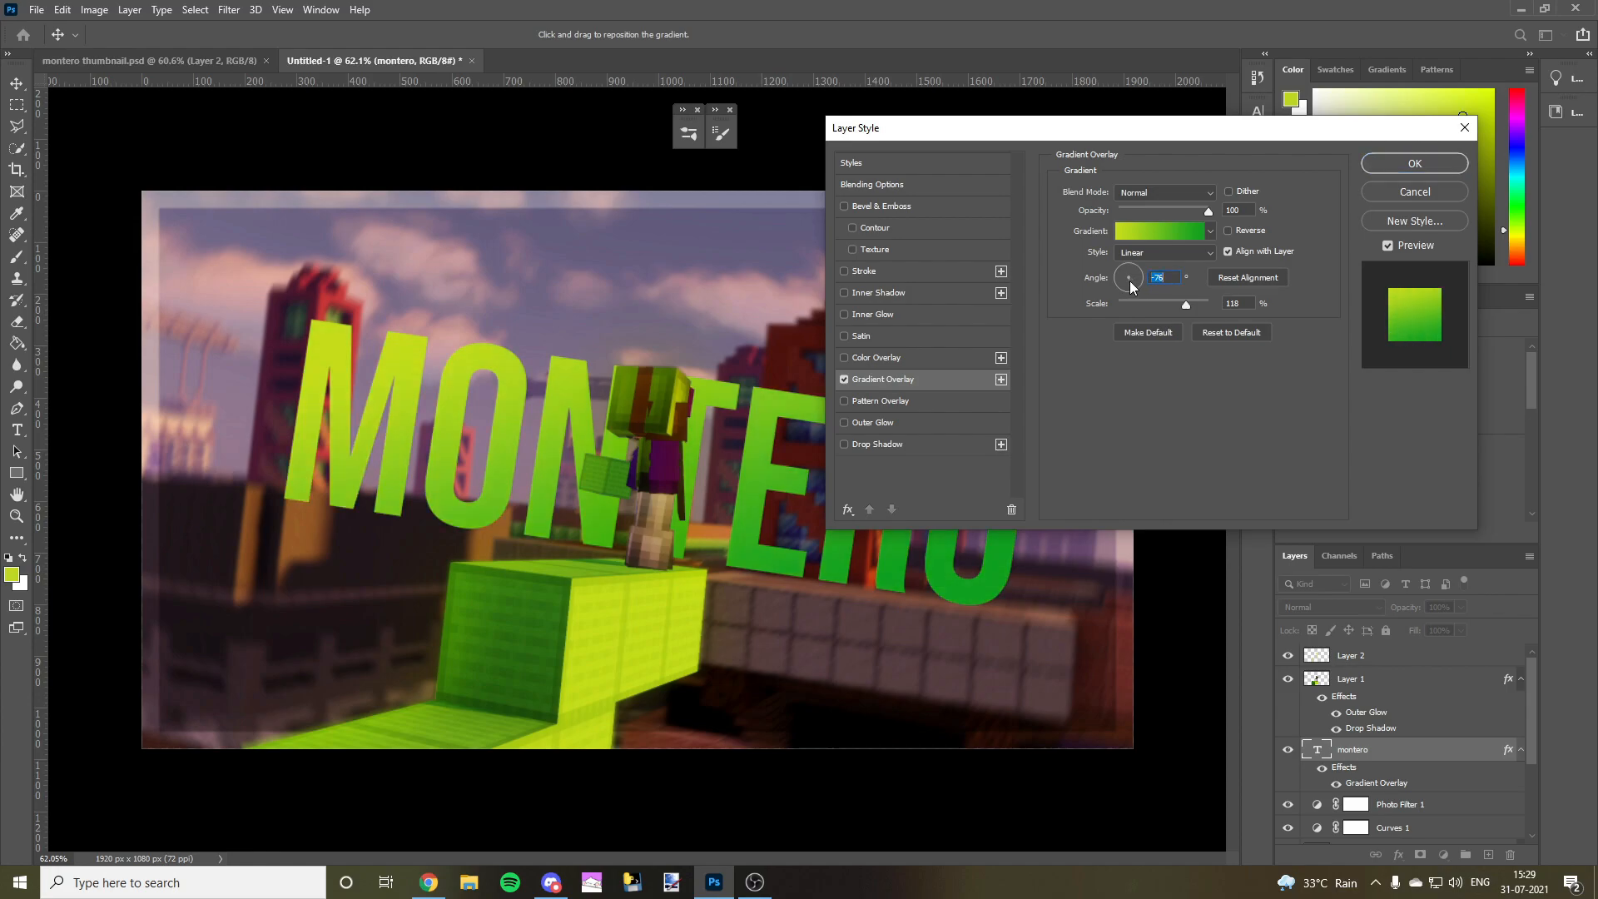
click(1414, 164)
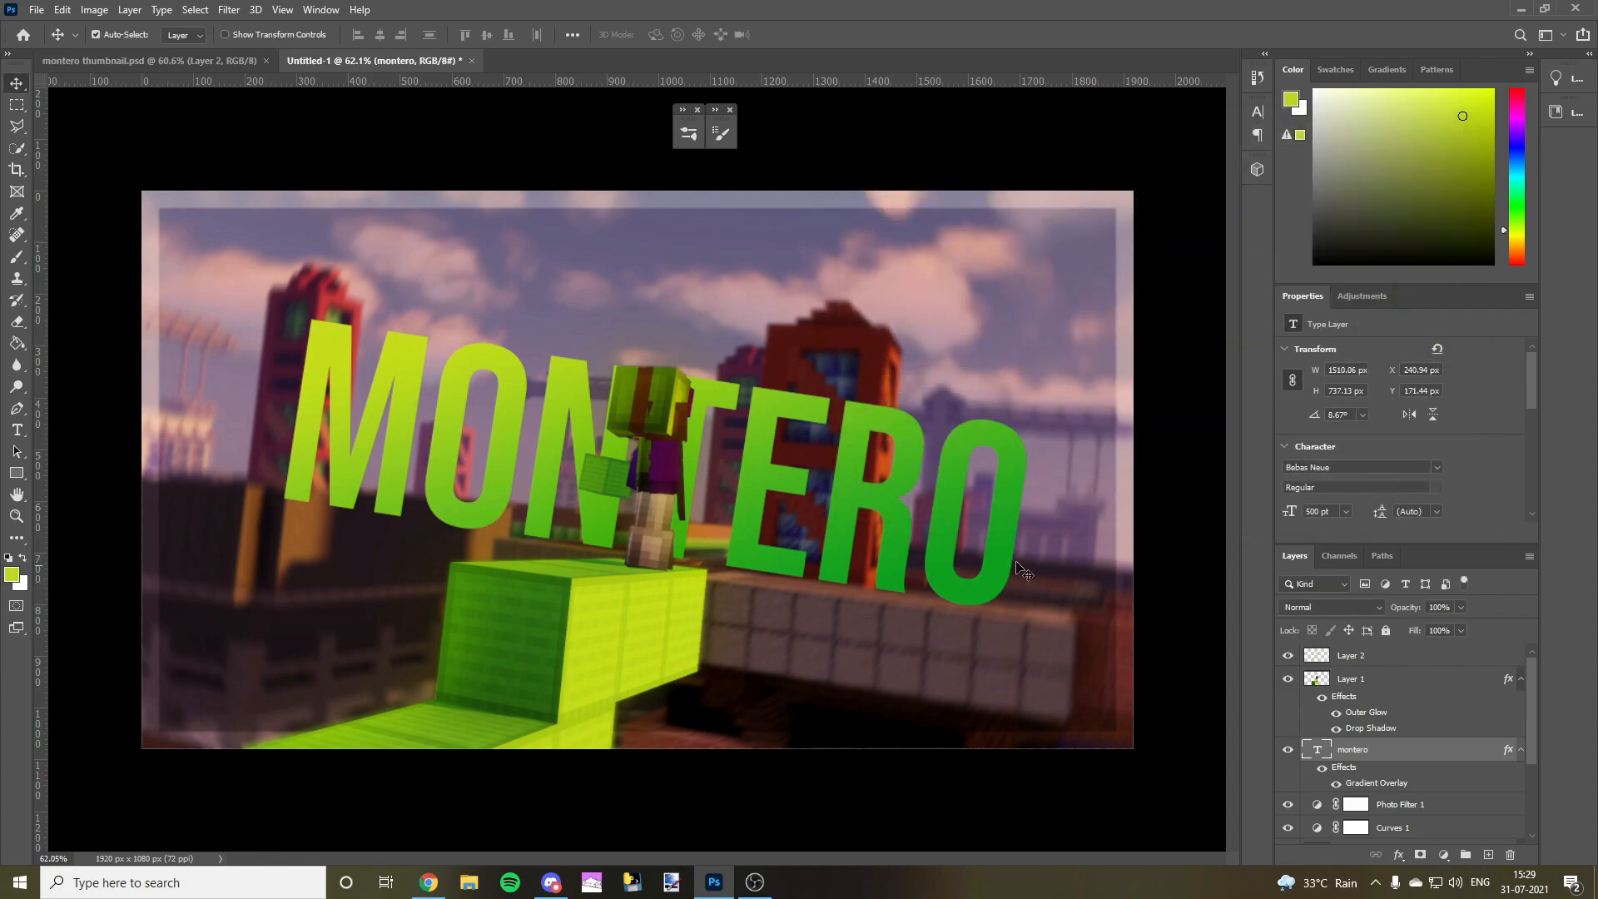
- Add an Inner Glow to the montero title, set its size to 5 px, and apply the layer style
scroll(487, 324, down, 2)
scroll(488, 324, up, 2)
double_click(1412, 755)
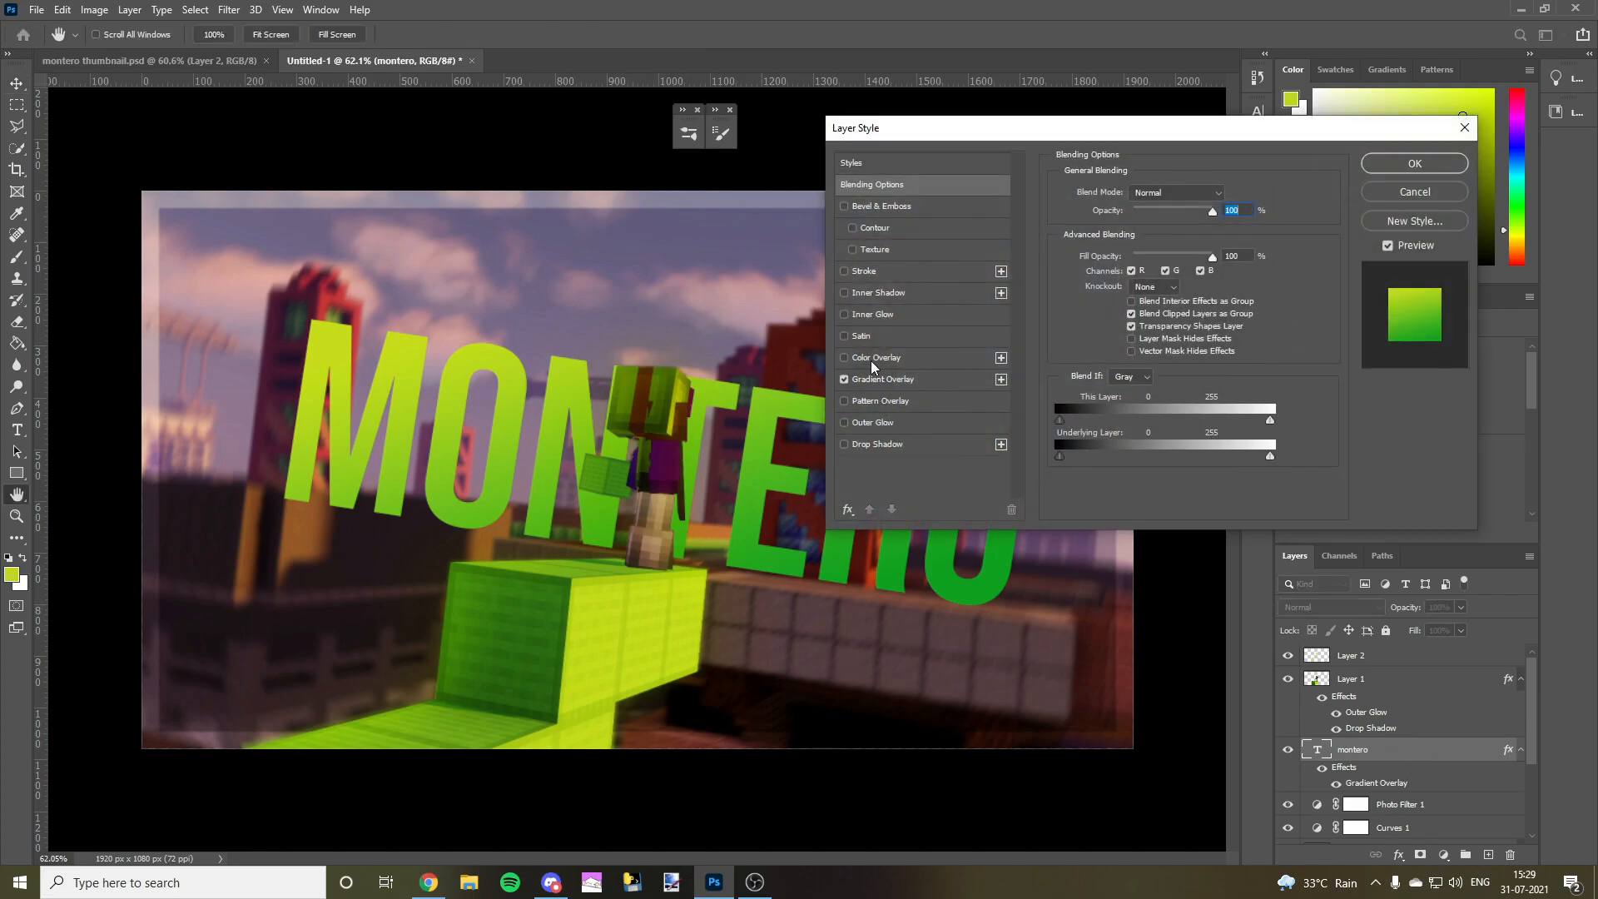
click(844, 315)
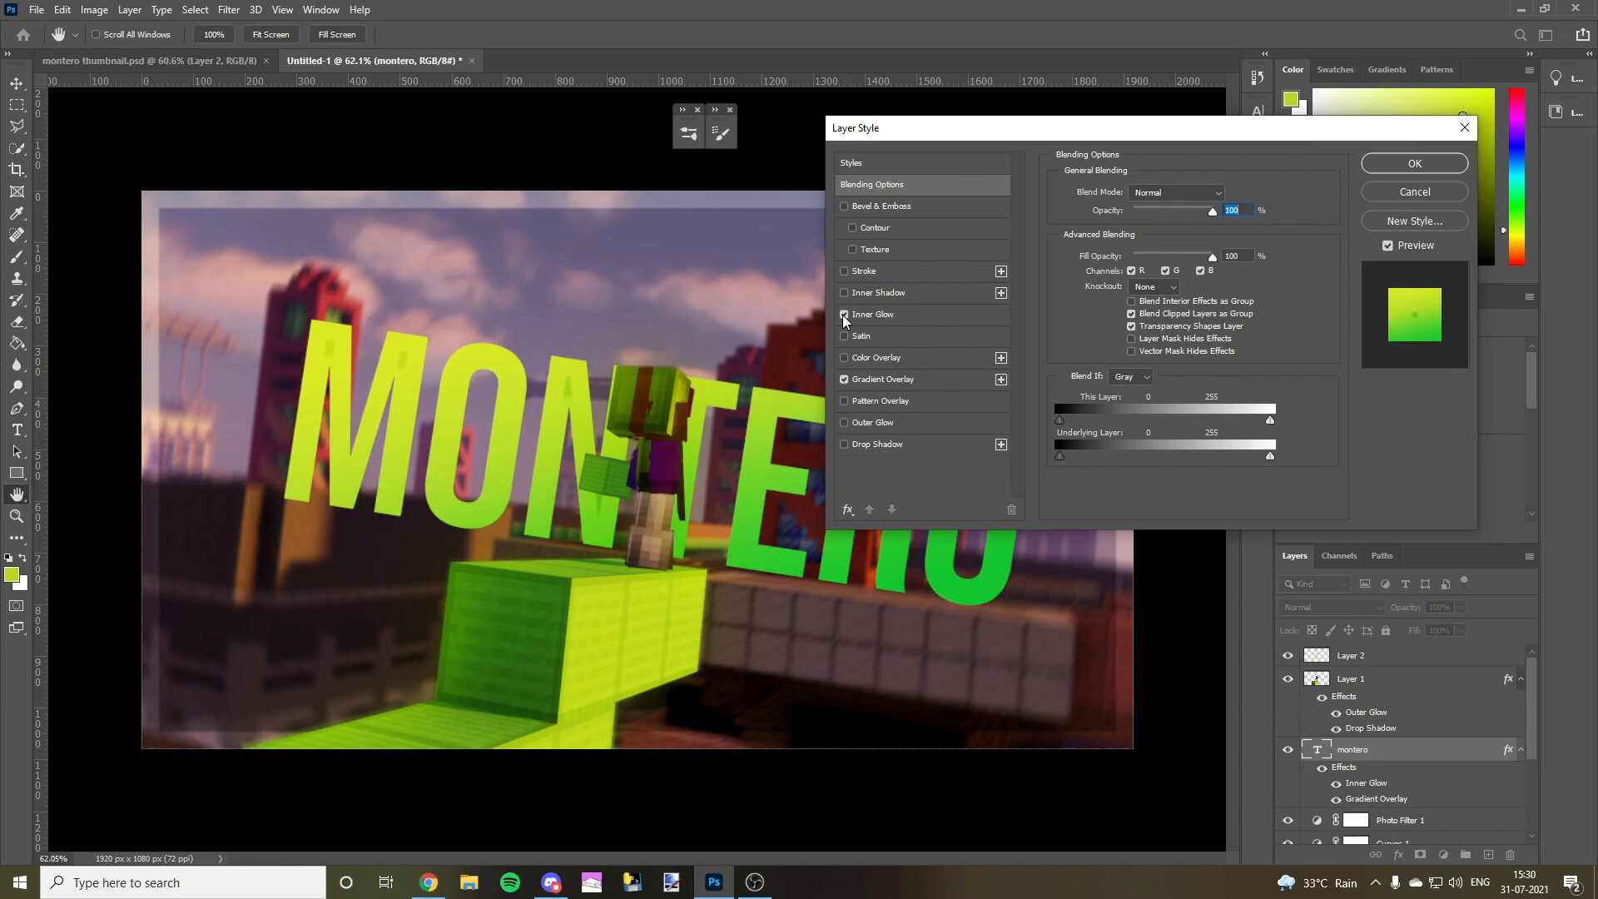
click(887, 316)
drag(1130, 351, 1127, 357)
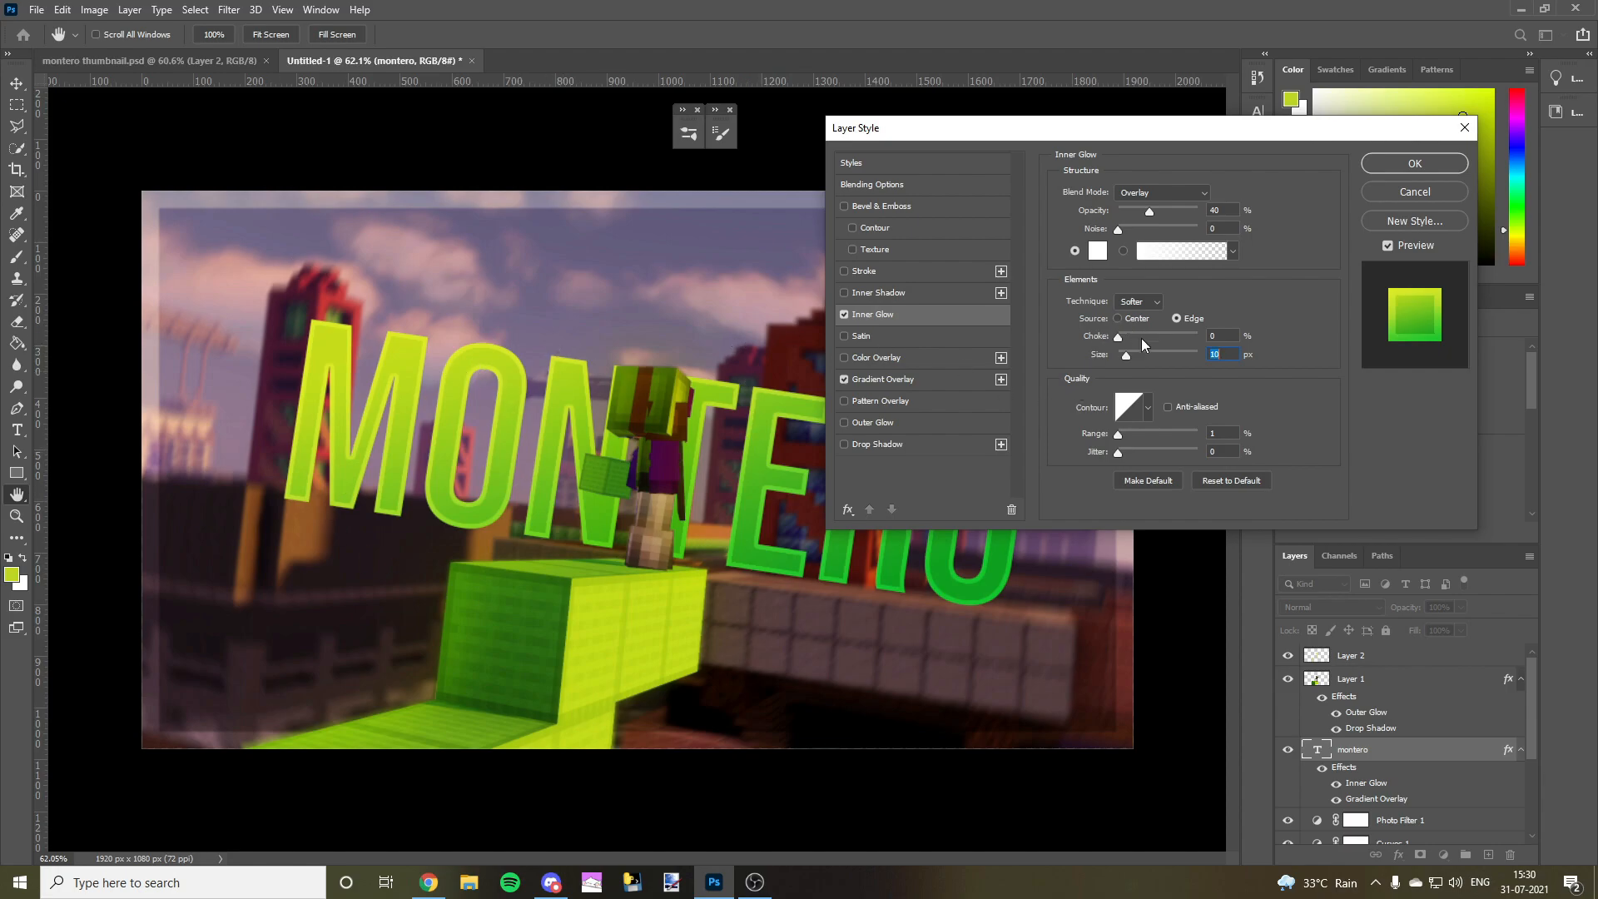
click(1121, 357)
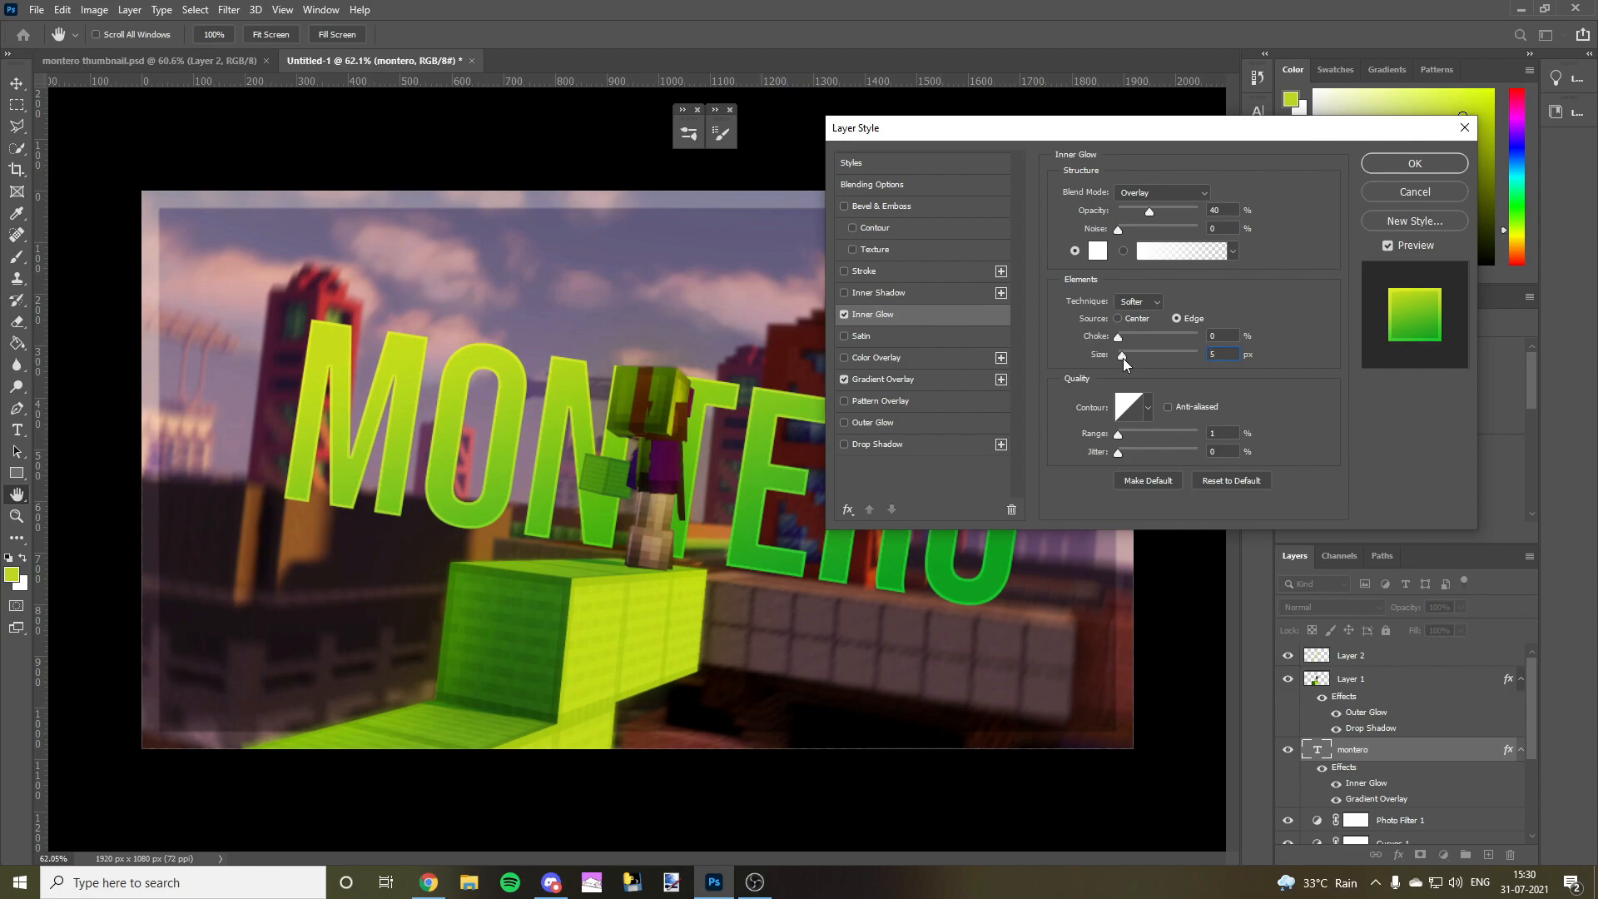
click(1415, 164)
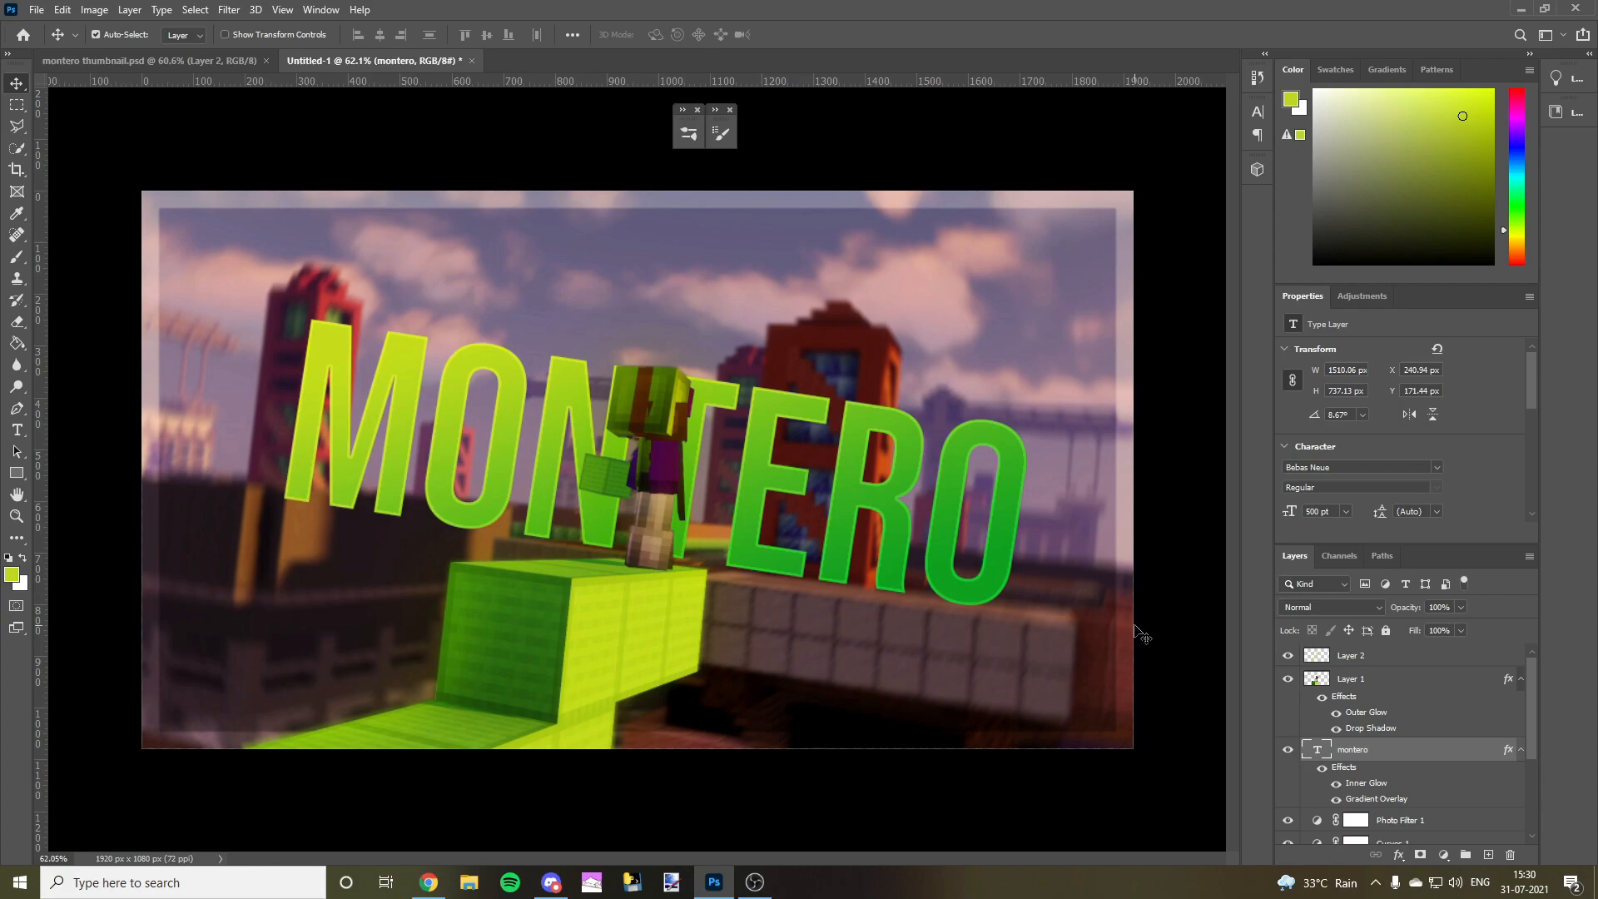
- Check the title's effects in the reference montero thumbnail.psd and add a Drop Shadow to the montero title in Untitled-1
click(173, 66)
scroll(1450, 786, down, 1)
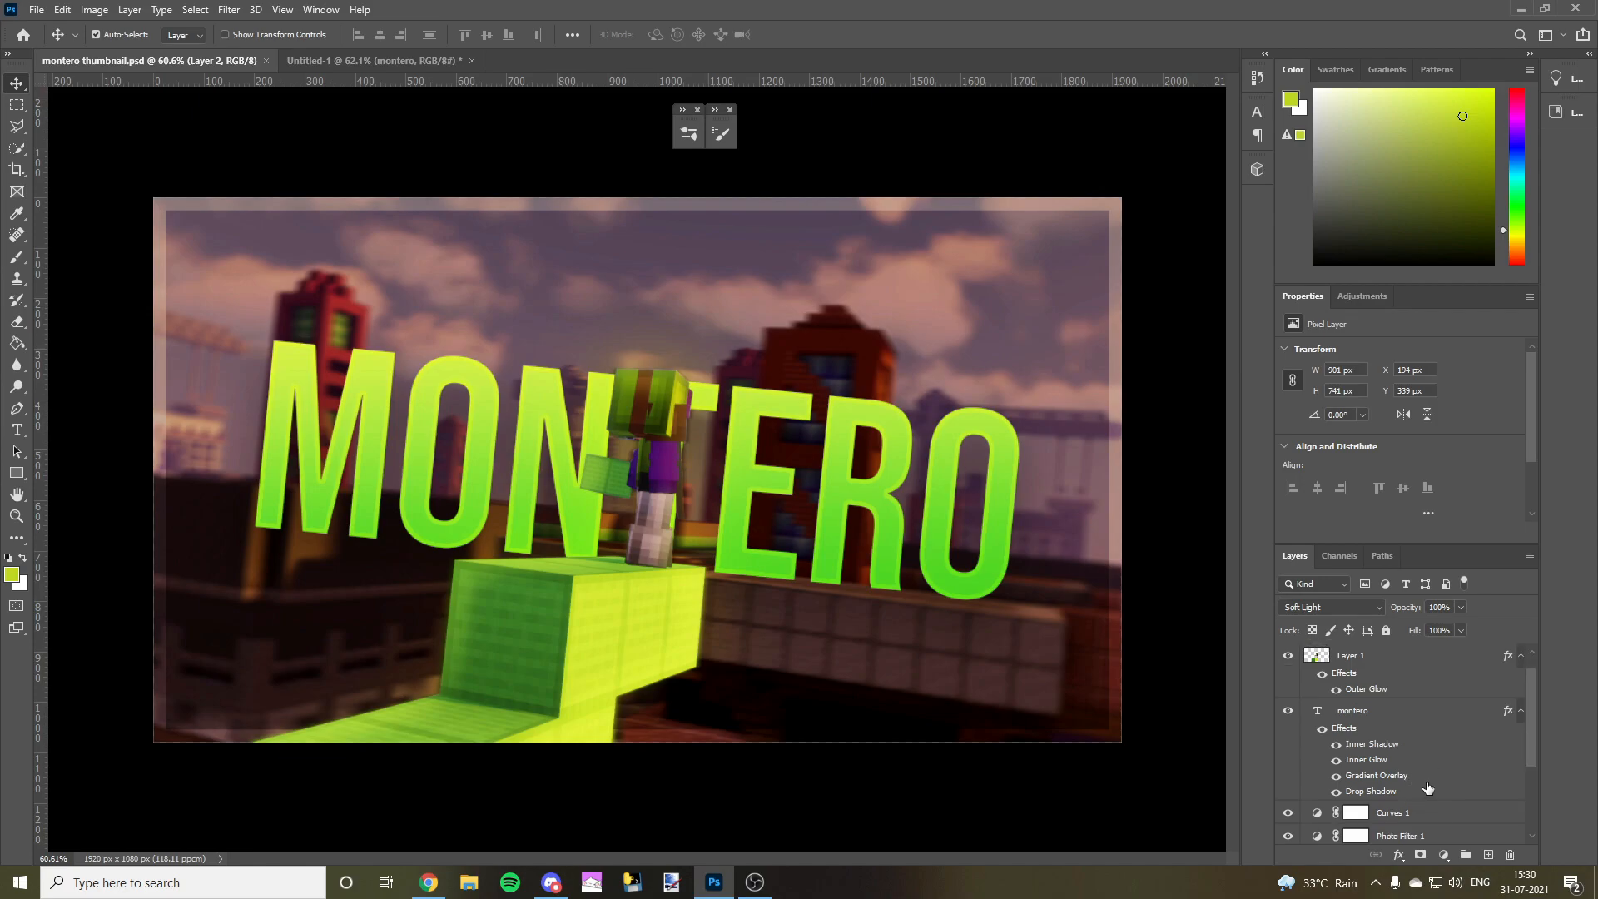
click(341, 62)
click(909, 505)
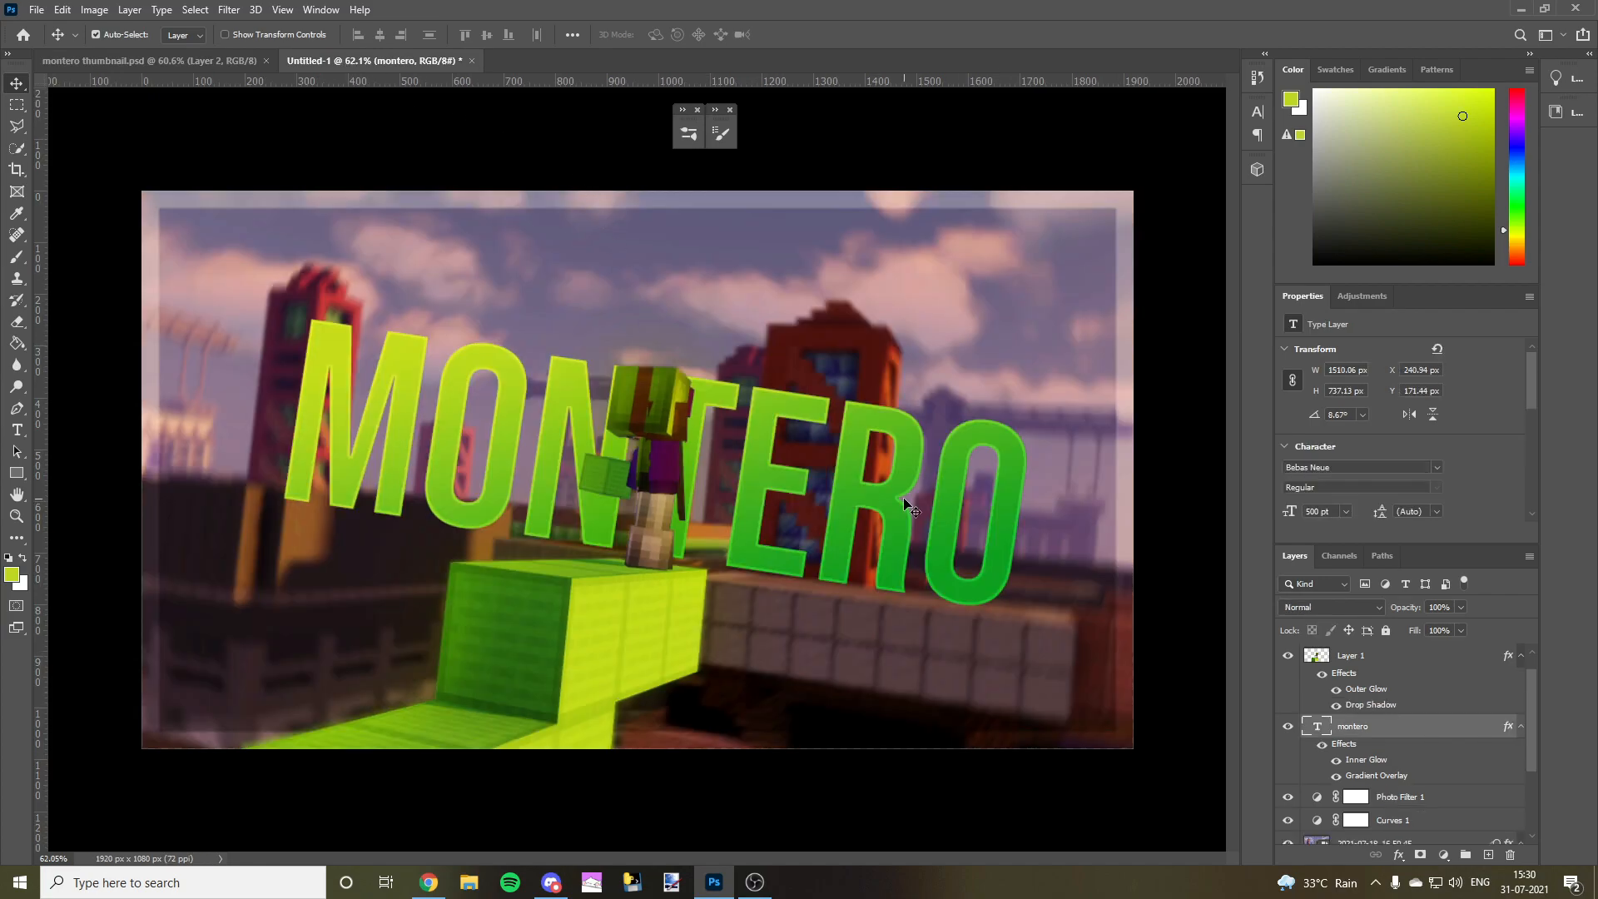
double_click(1397, 738)
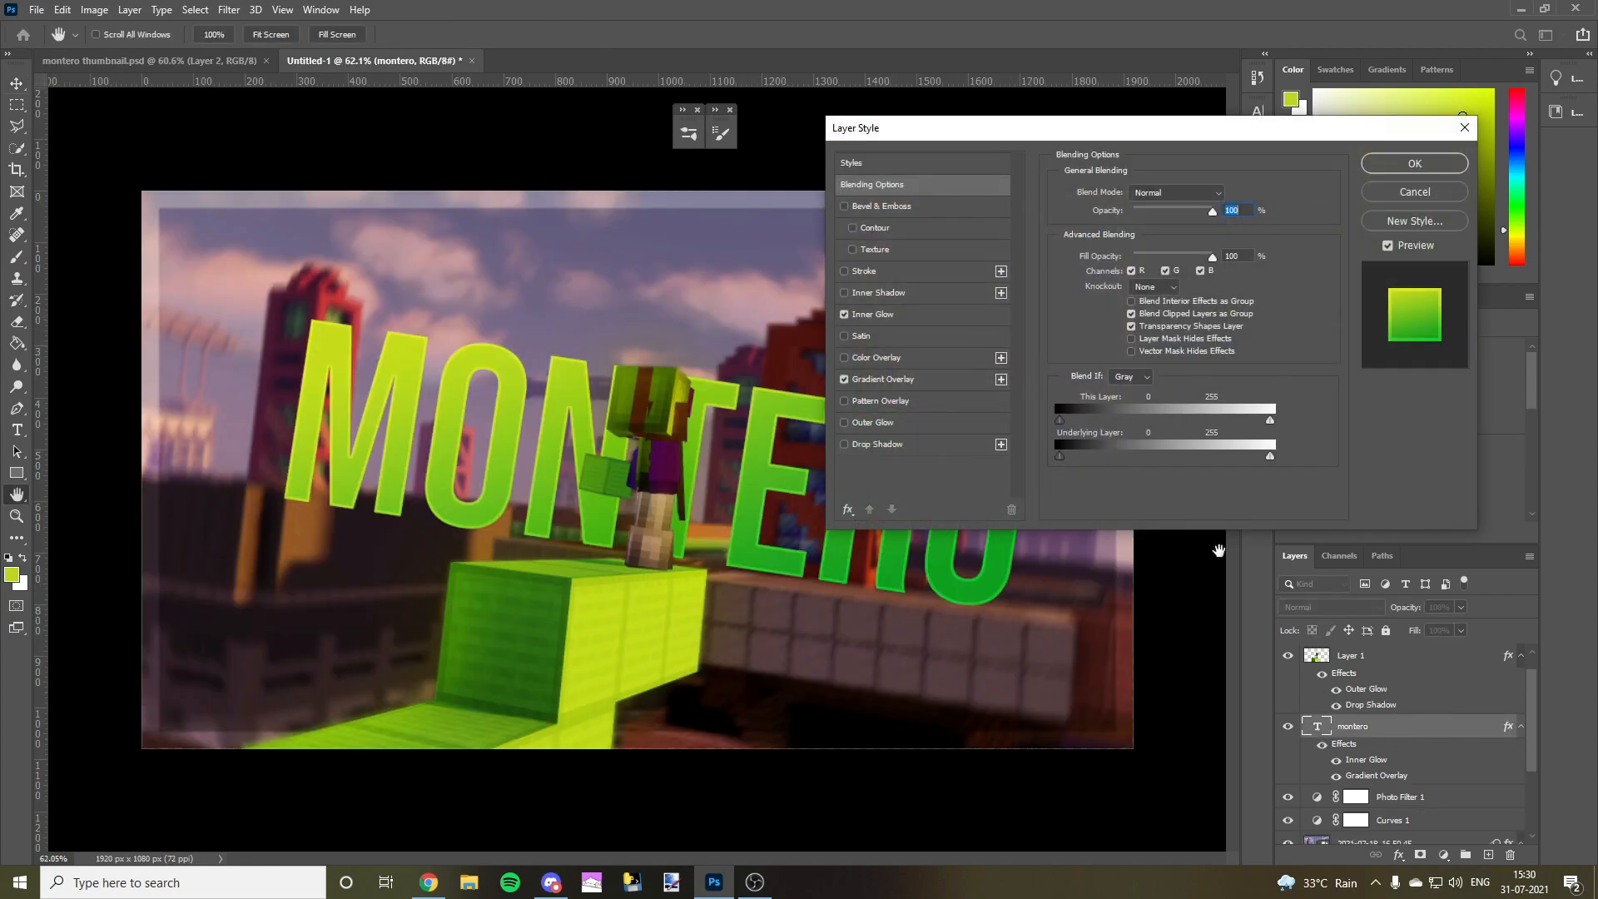
click(845, 445)
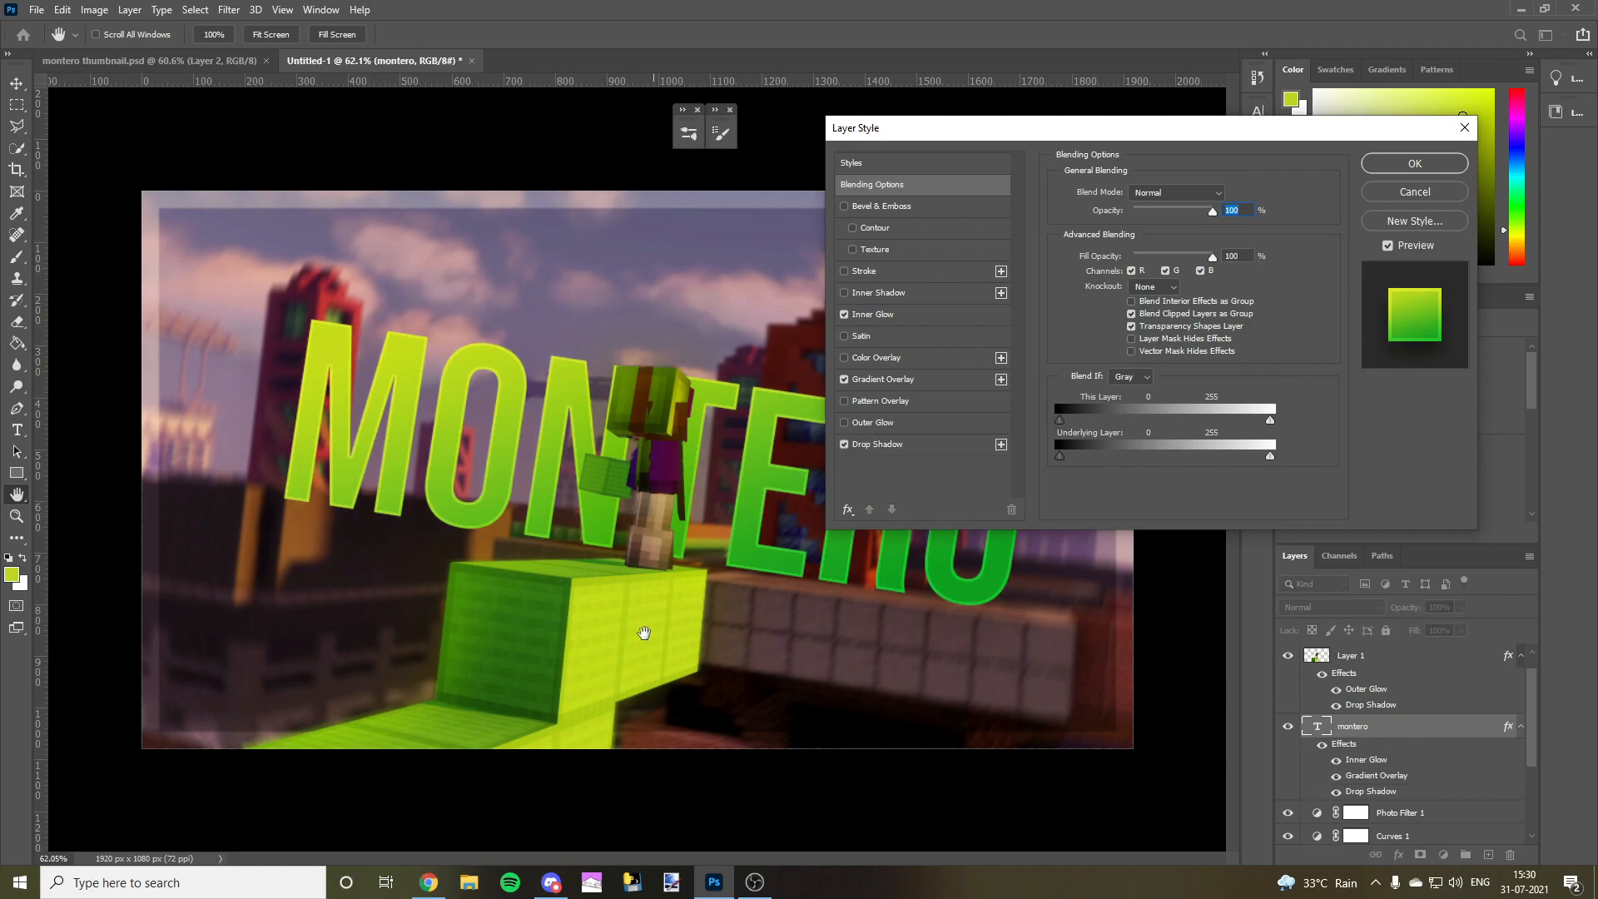
click(897, 383)
click(867, 446)
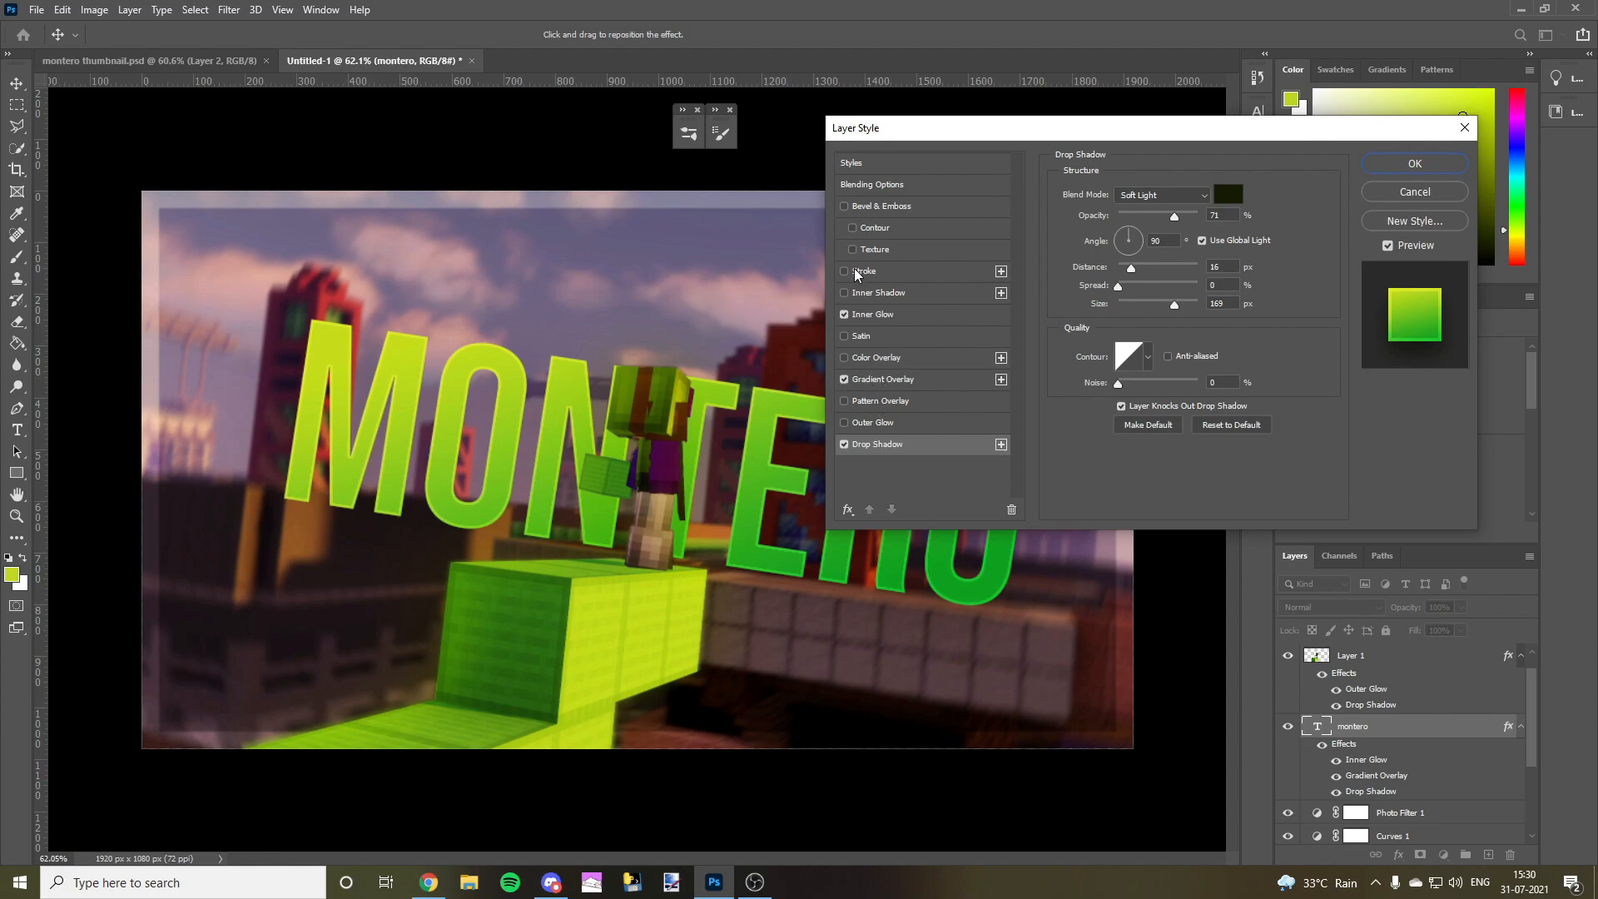
- Add an Inner Shadow to the montero title, adjust its opacity, reduce its size, and apply the layer style
click(844, 293)
click(844, 294)
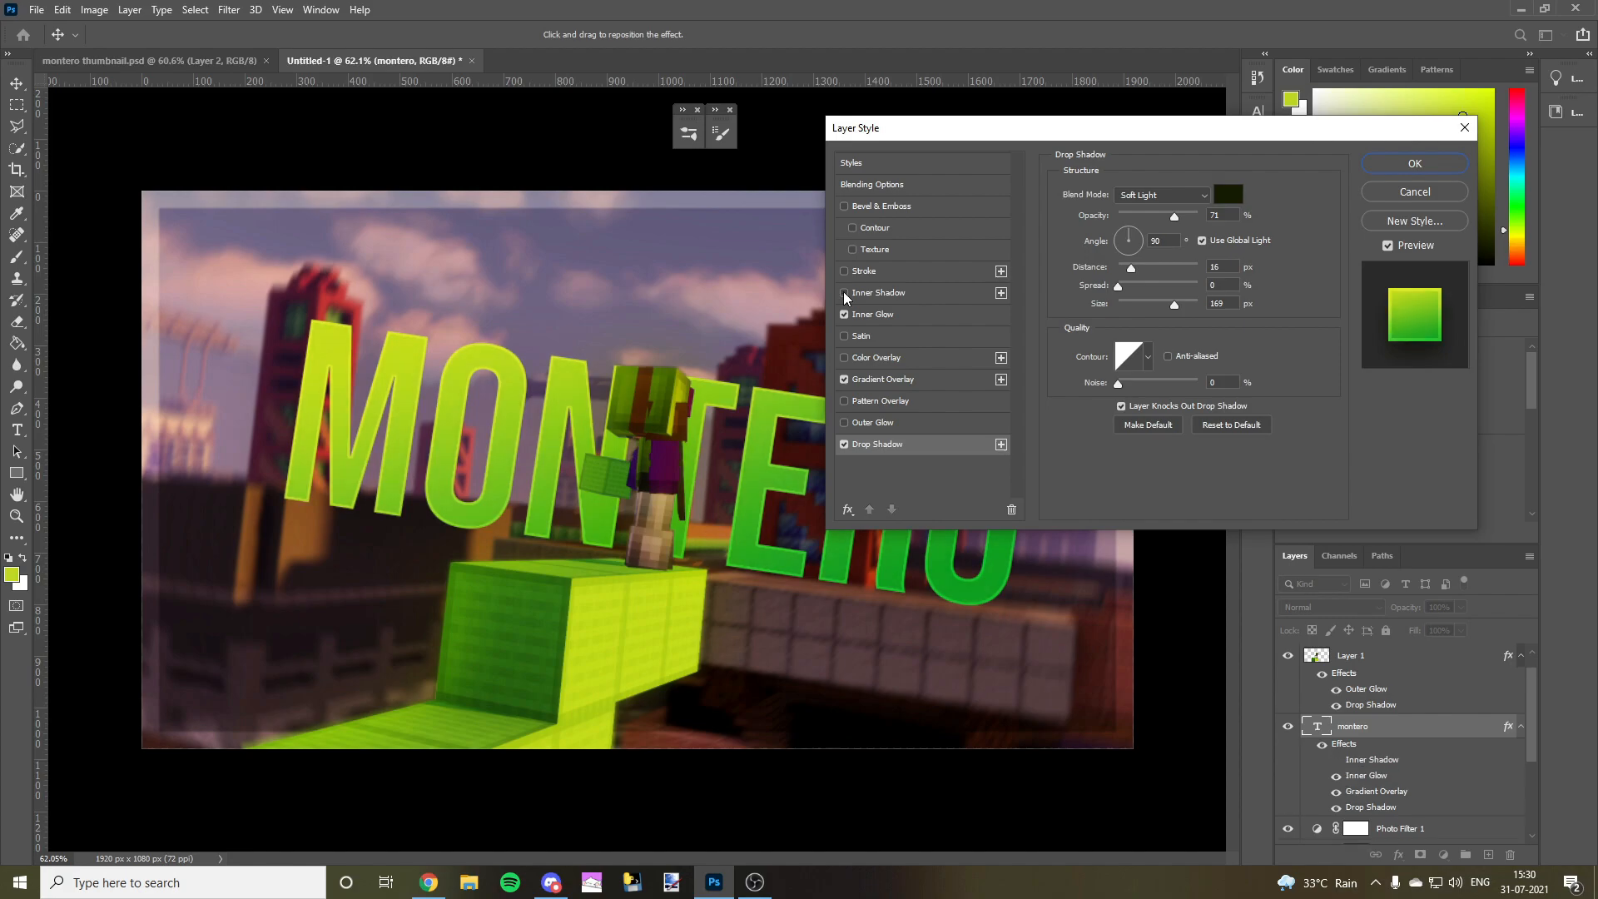
click(847, 294)
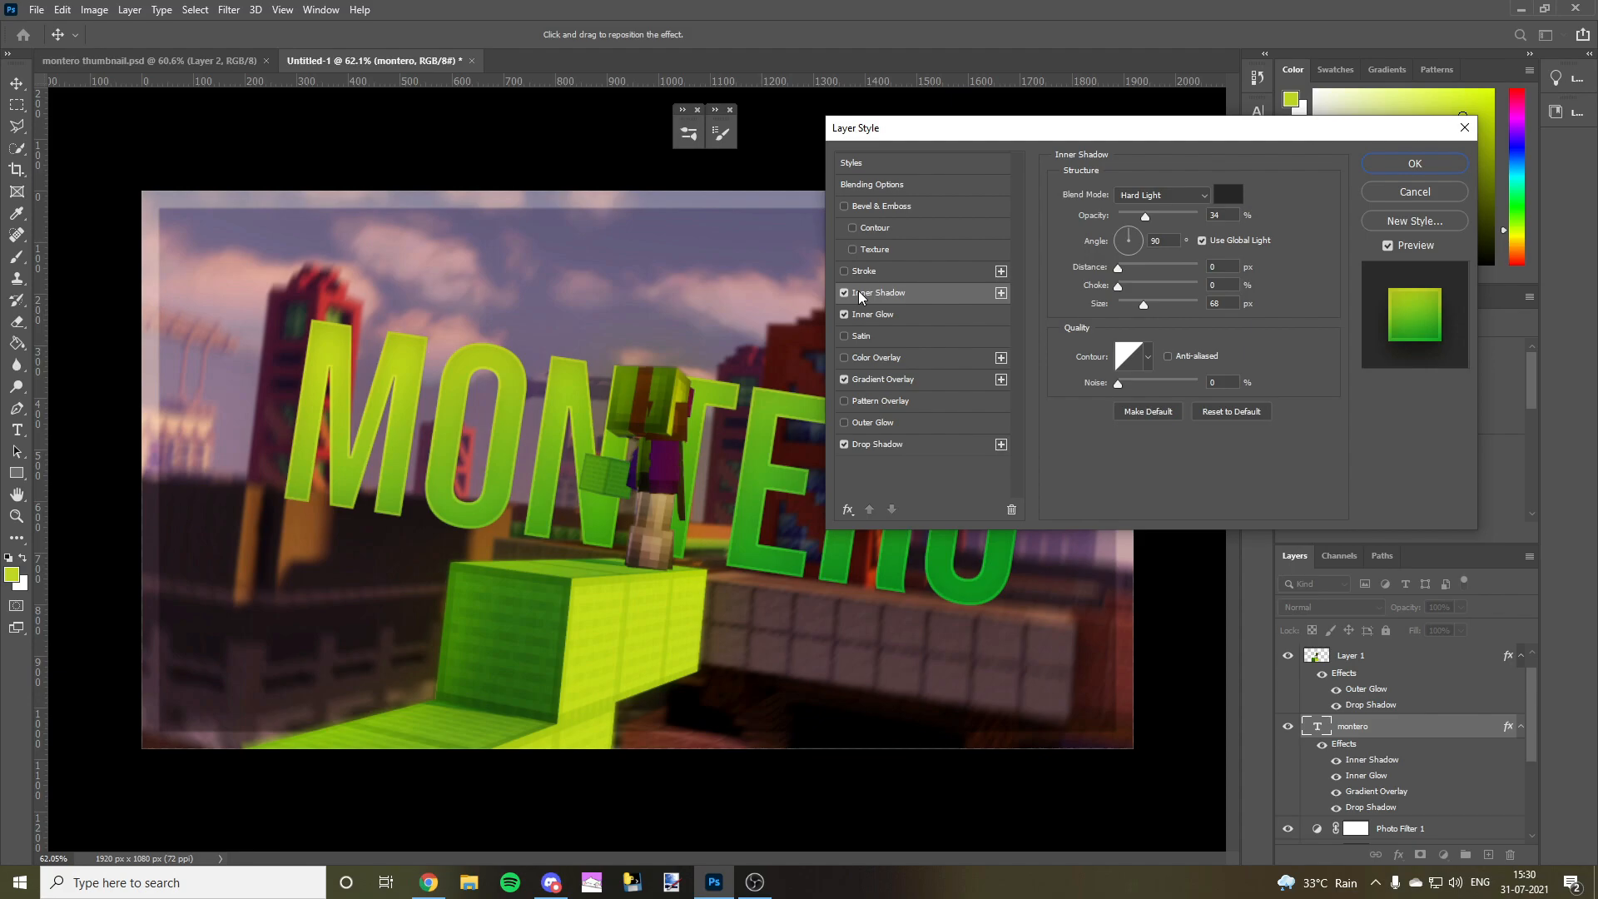
mouse_move(1137, 222)
mouse_down()
mouse_move(1112, 223)
mouse_move(1142, 222)
mouse_up()
drag(1137, 306, 1124, 306)
click(1130, 307)
click(1432, 171)
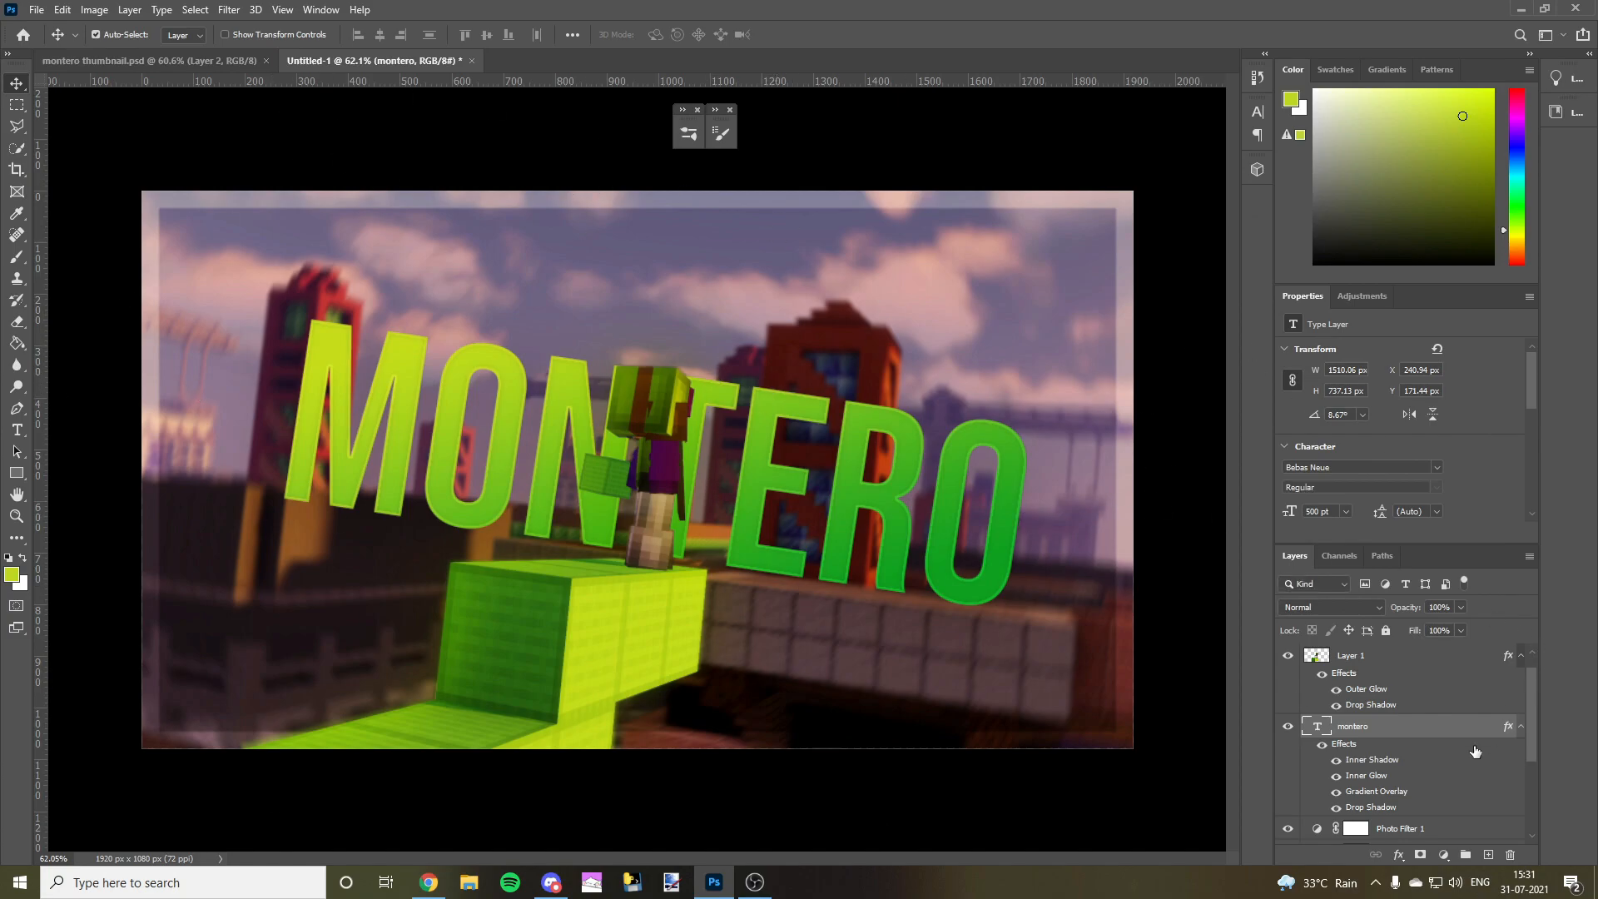
- Compare the new thumbnail's title, layers and effects with those in the reference montero thumbnail.psd
click(124, 60)
scroll(1426, 776, down, 3)
scroll(1426, 775, down, 1)
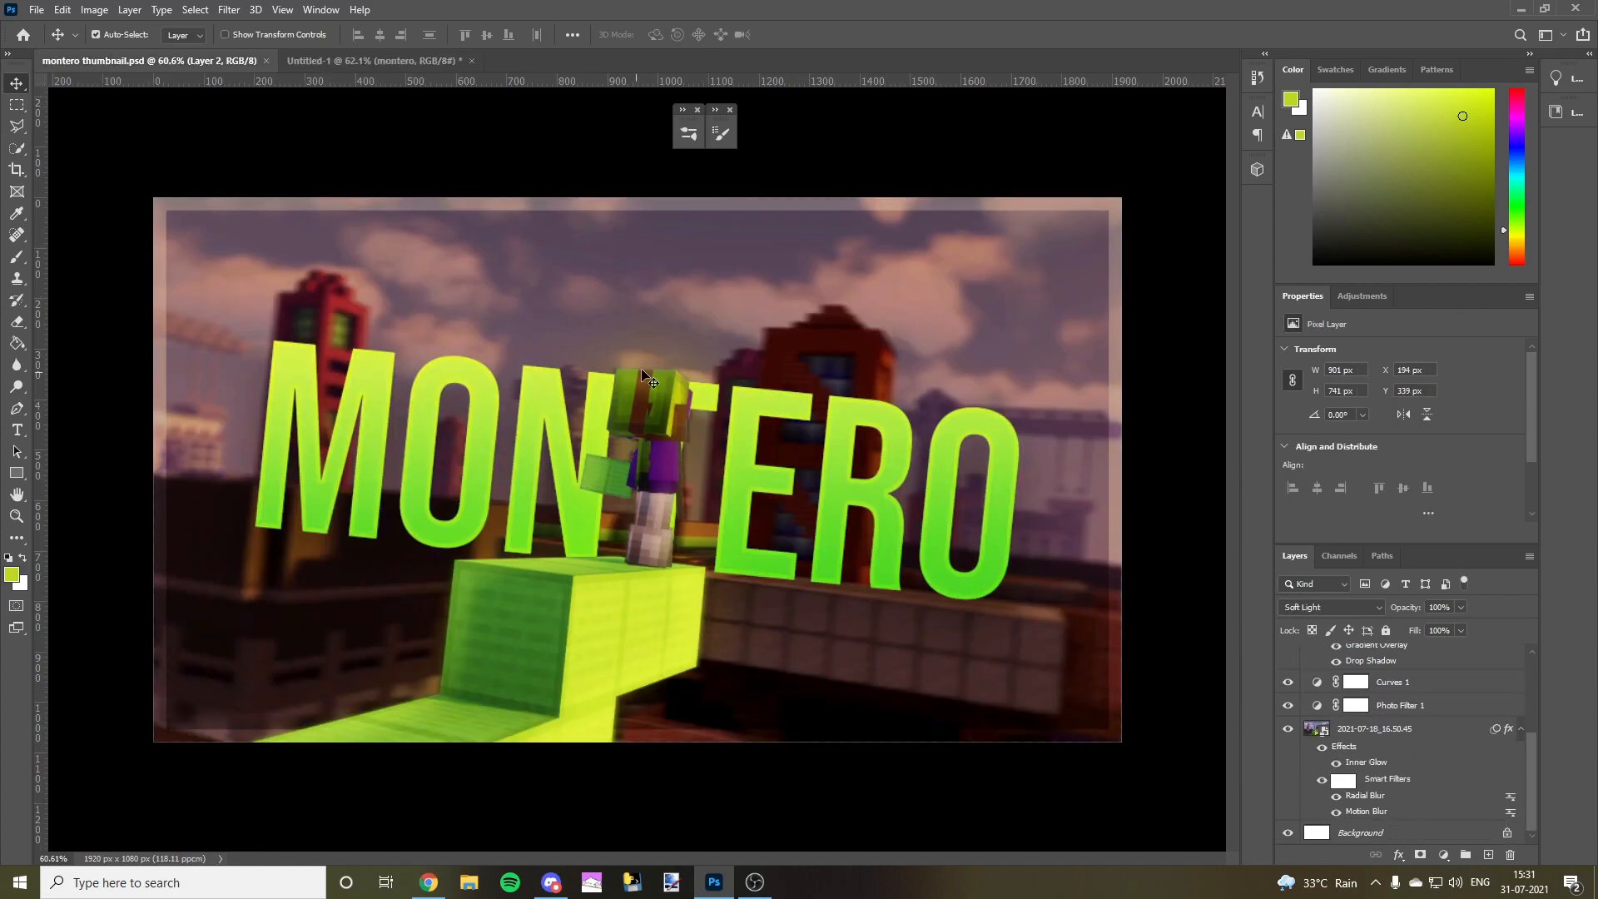
click(370, 61)
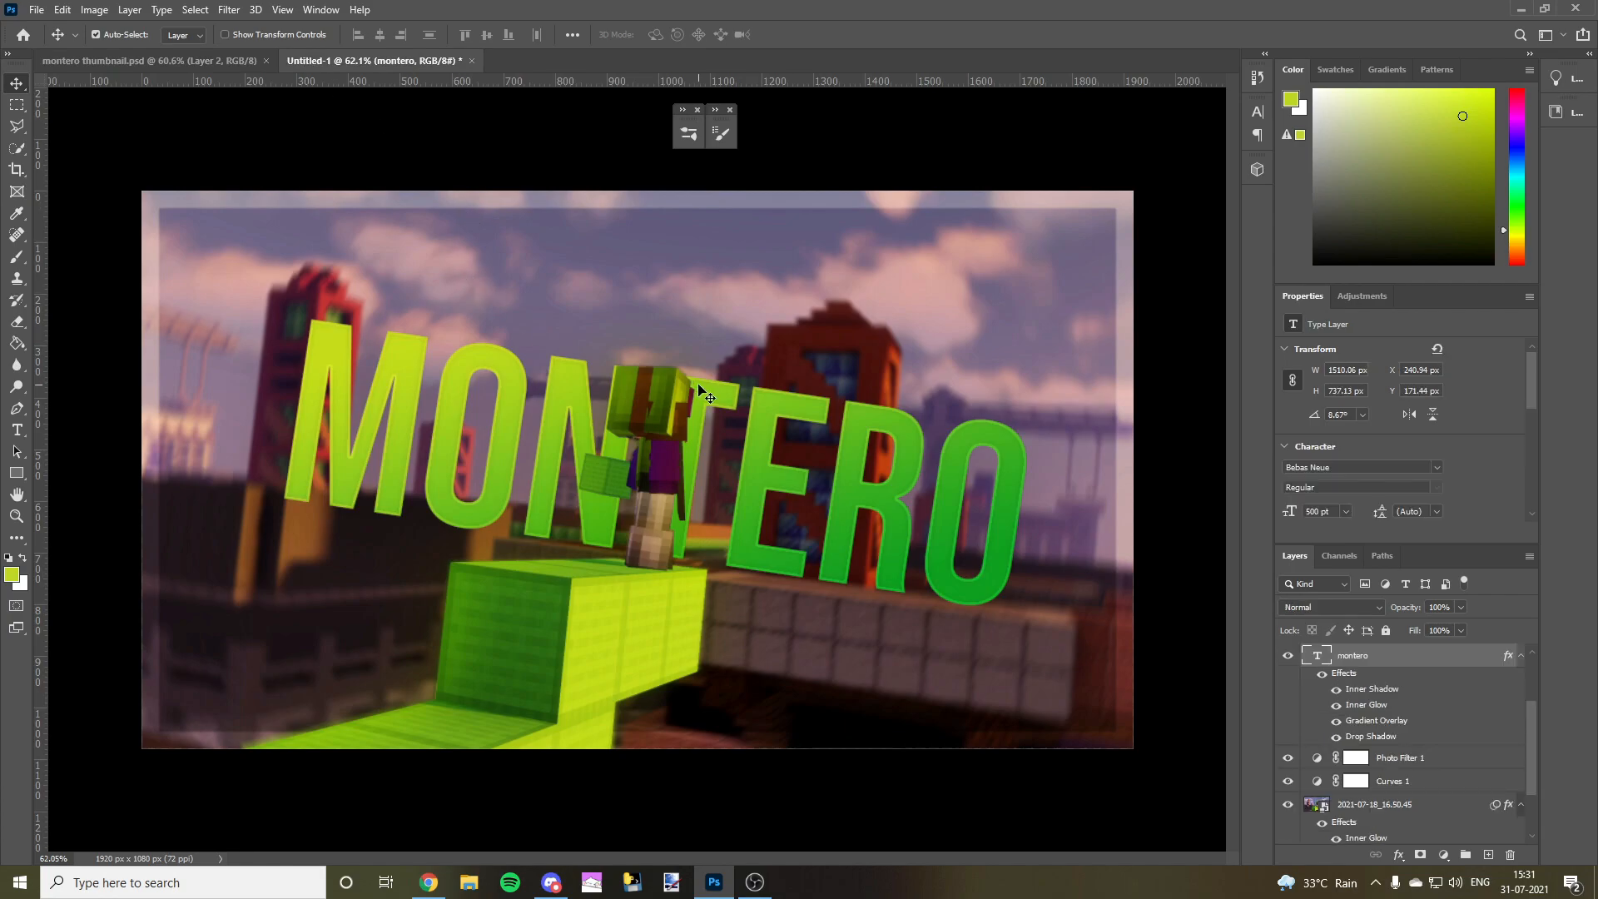
key(ctrl+Tab)
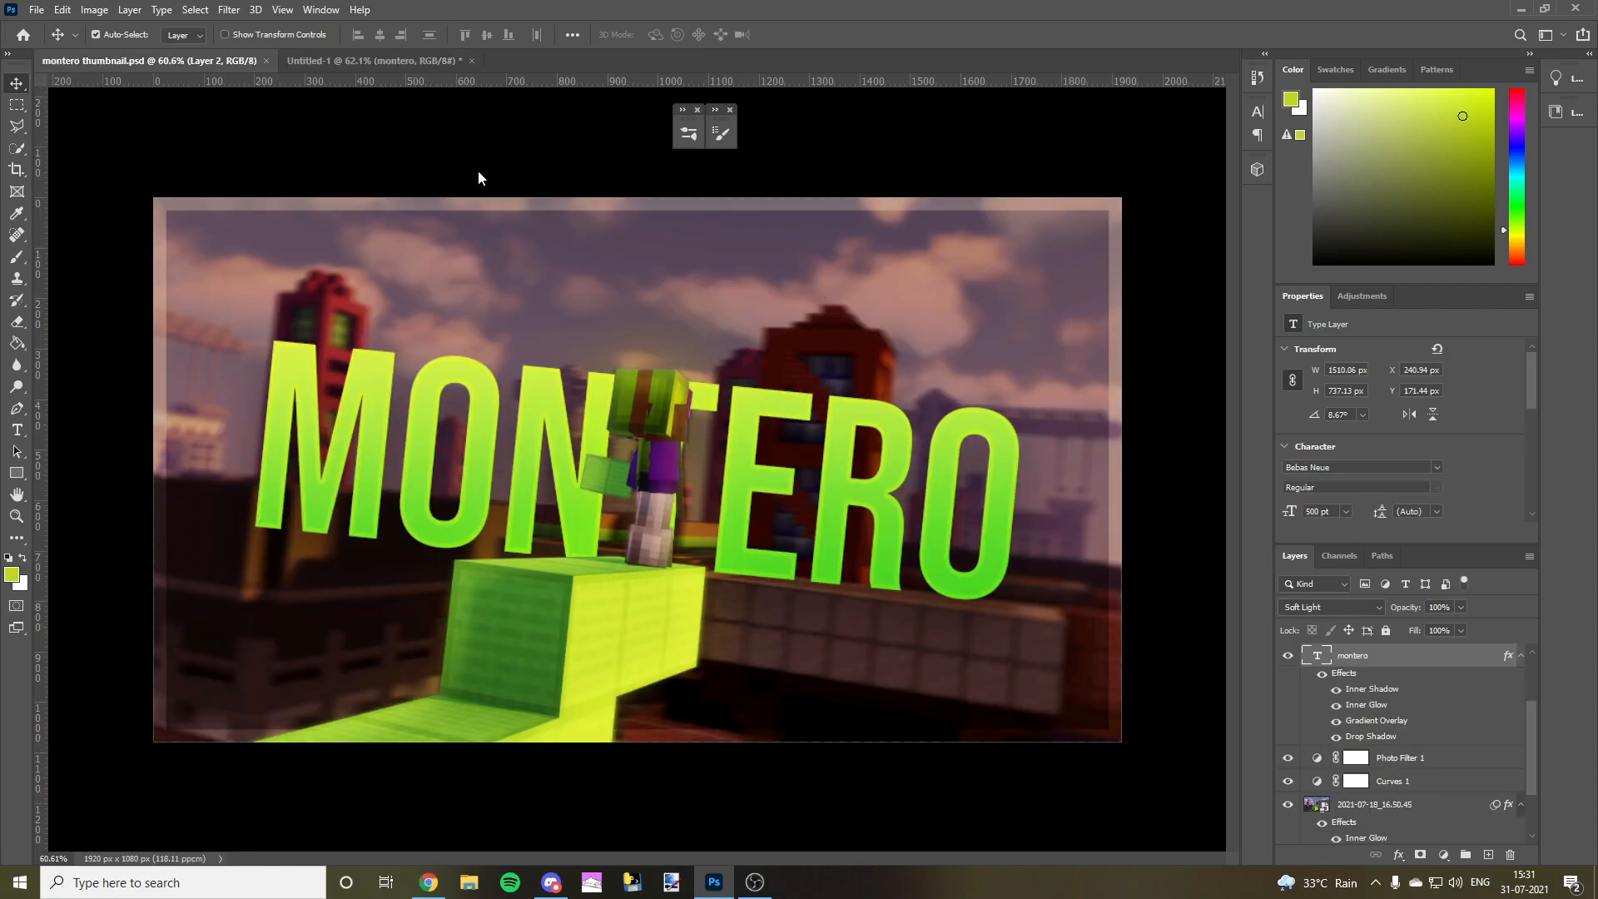
key(ctrl+Tab)
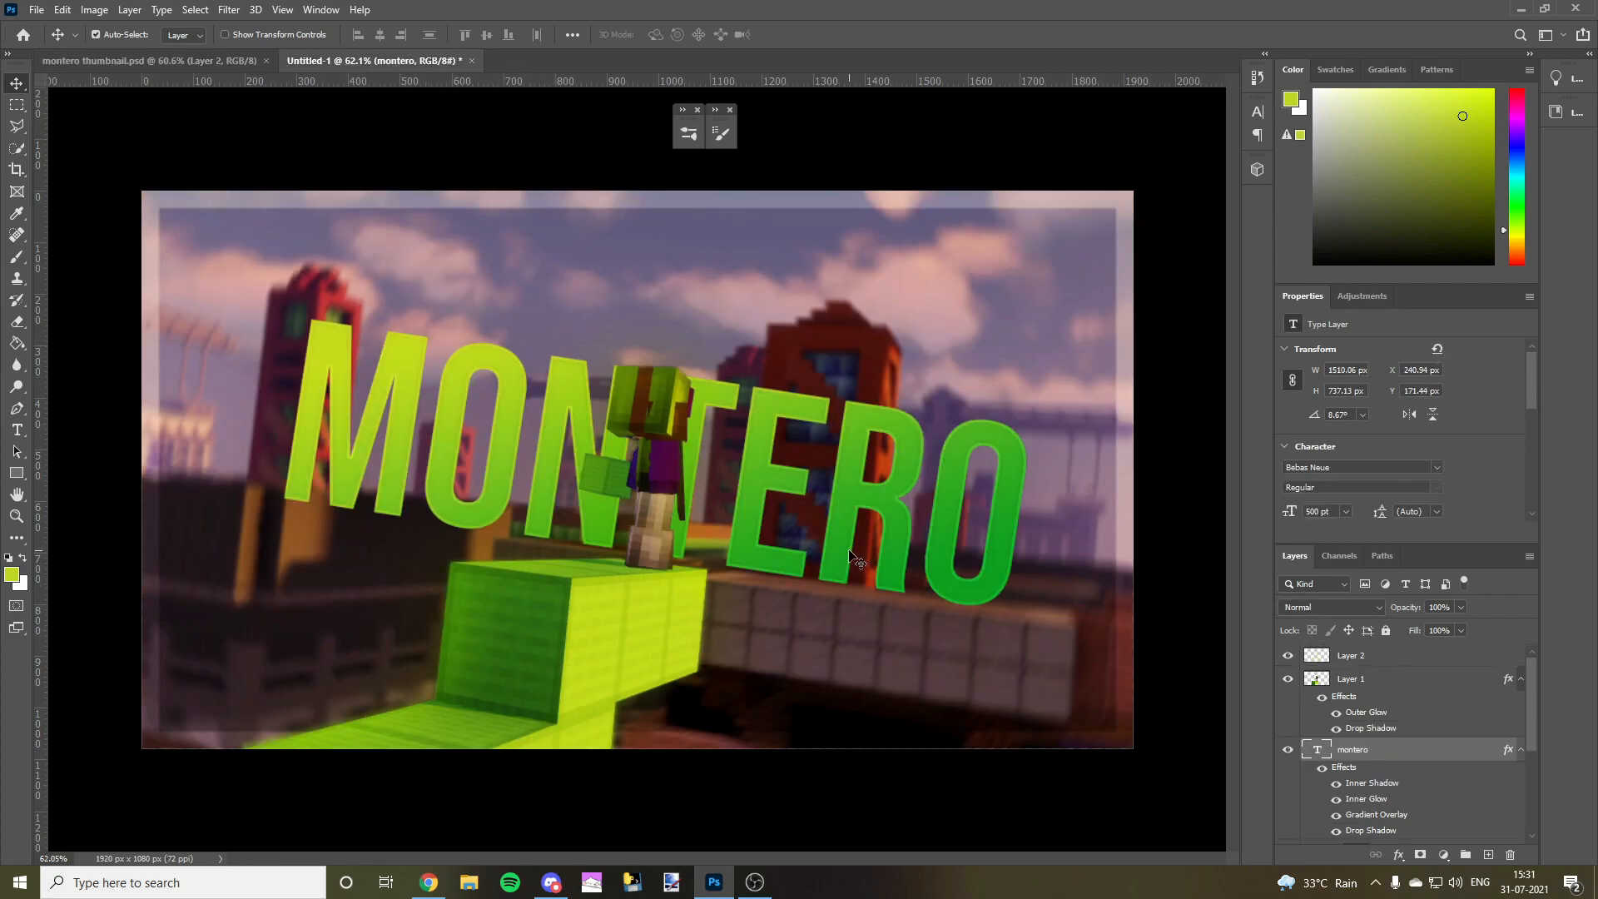
click(191, 65)
scroll(1435, 728, down, 3)
scroll(1435, 728, up, 3)
scroll(1435, 728, down, 5)
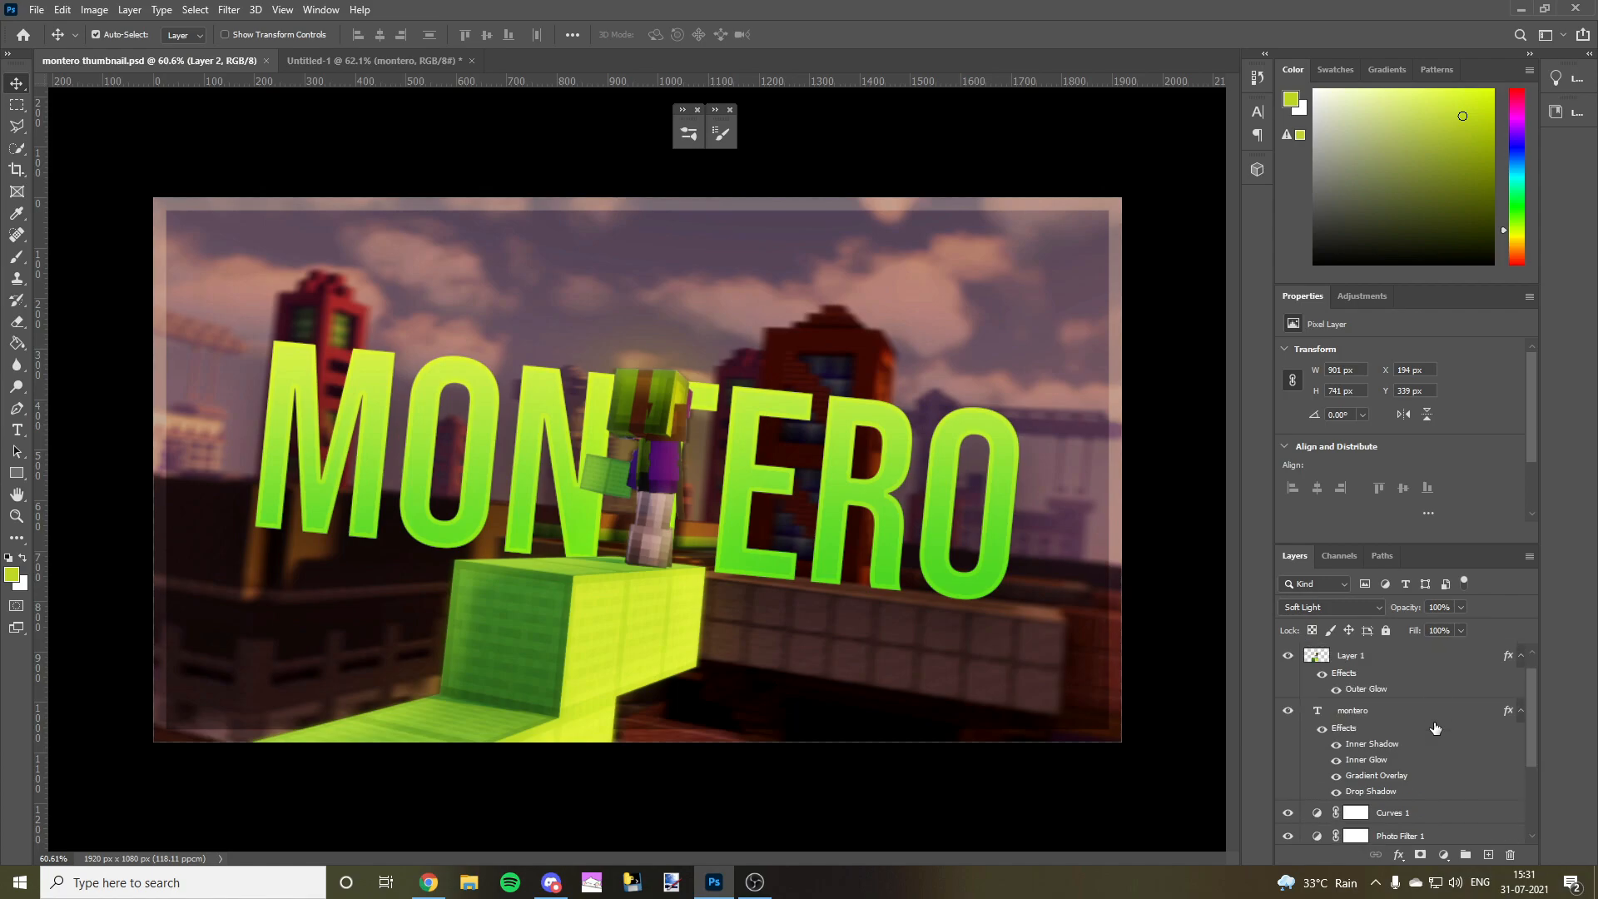
click(375, 61)
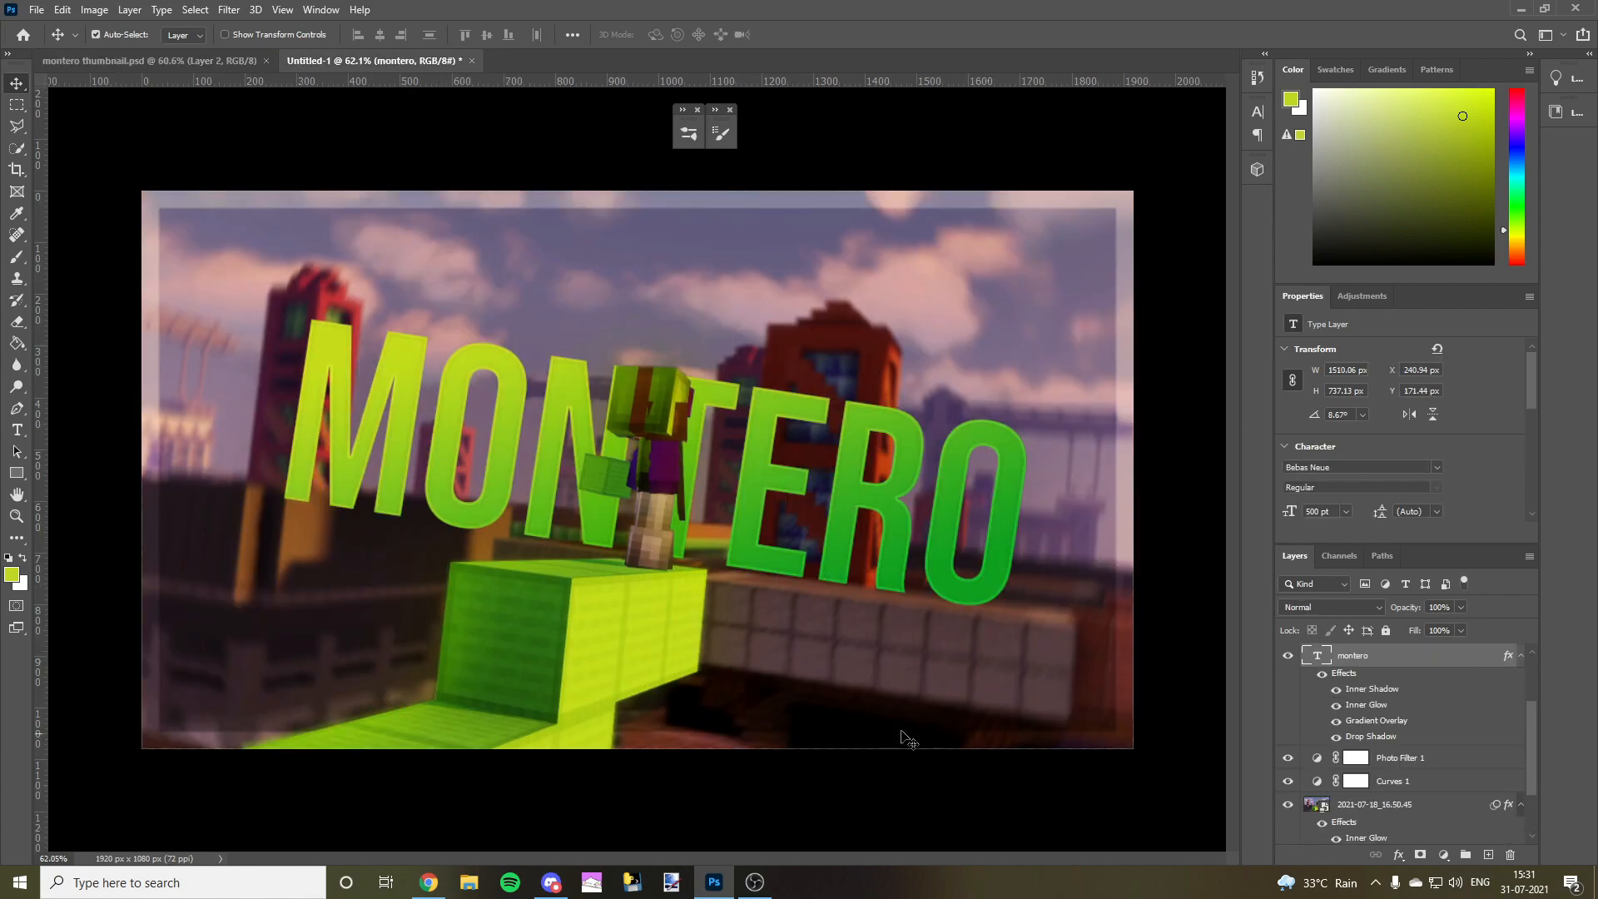